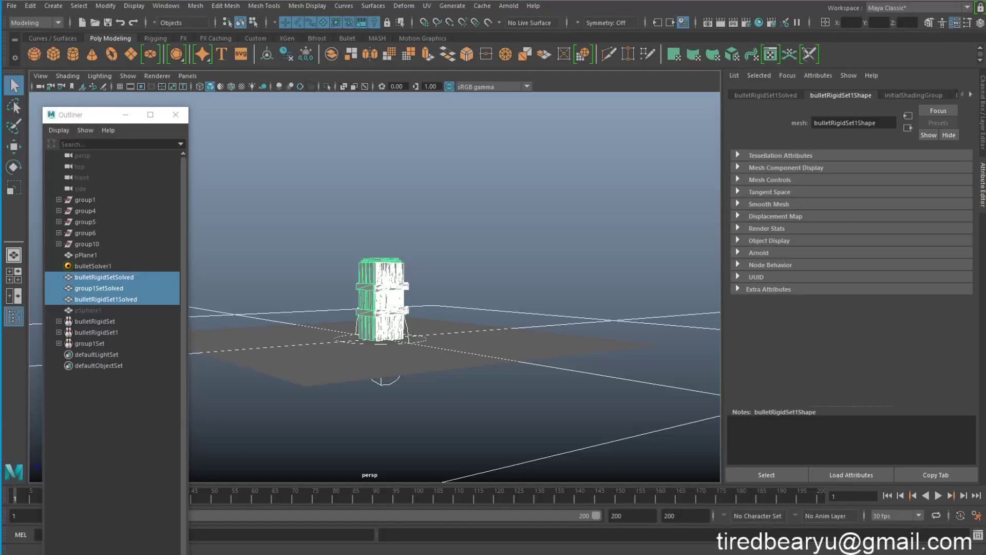
# Step: Preview the crate-shattering simulation, scrubbing to frame 146, then return to frame 1
pyautogui.keyDown('alt'); pyautogui.moveTo(501, 226); pyautogui.dragTo(422, 278); pyautogui.keyUp('alt')
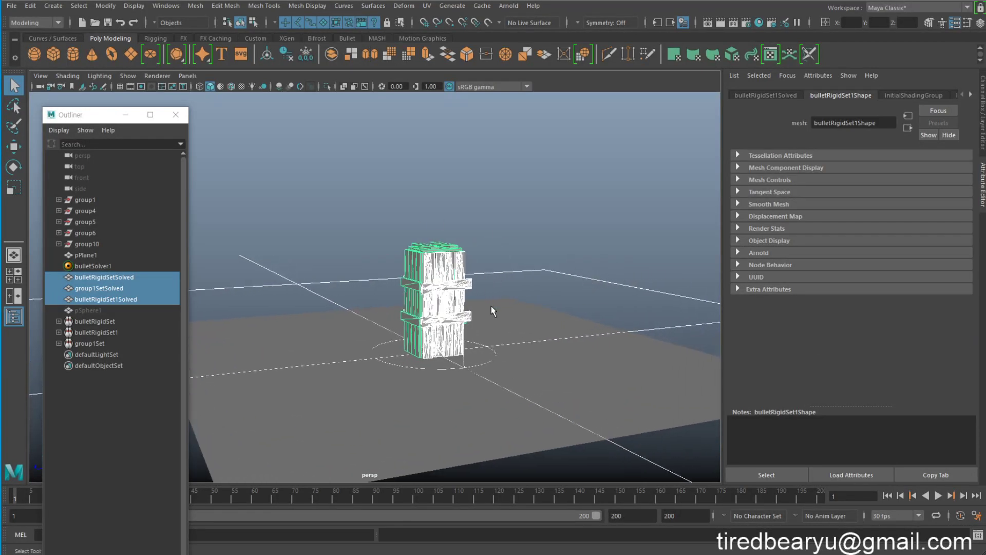
pyautogui.click(938, 495)
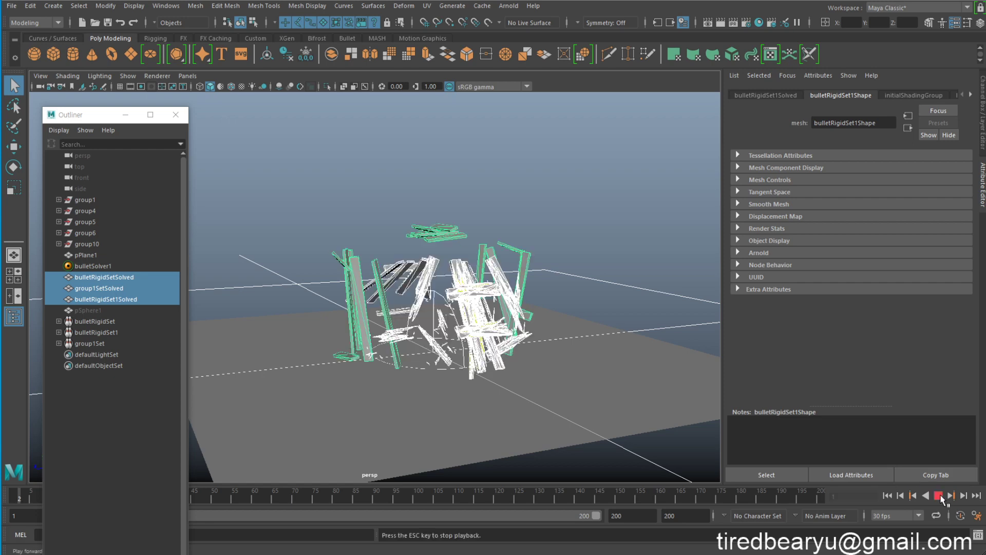
pyautogui.click(892, 497)
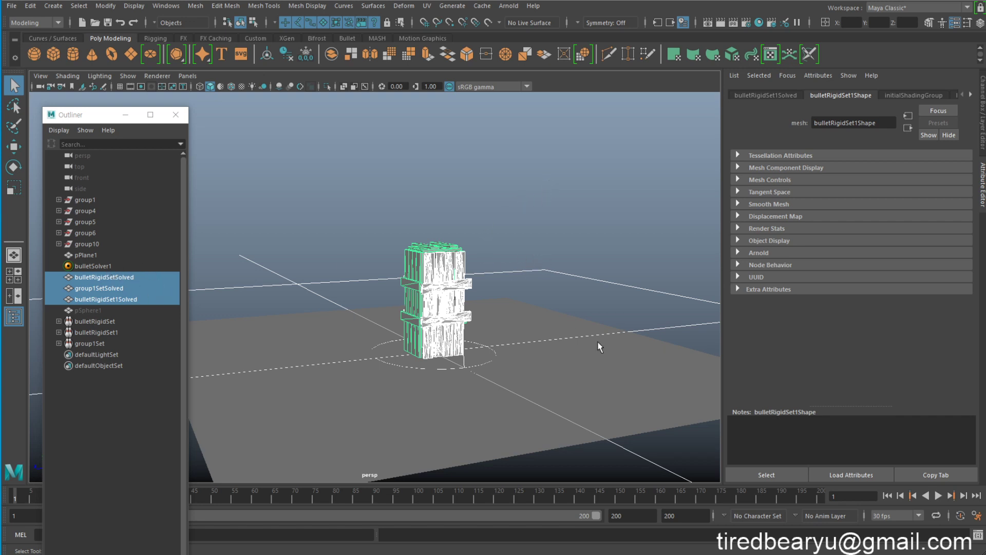
pyautogui.click(937, 495)
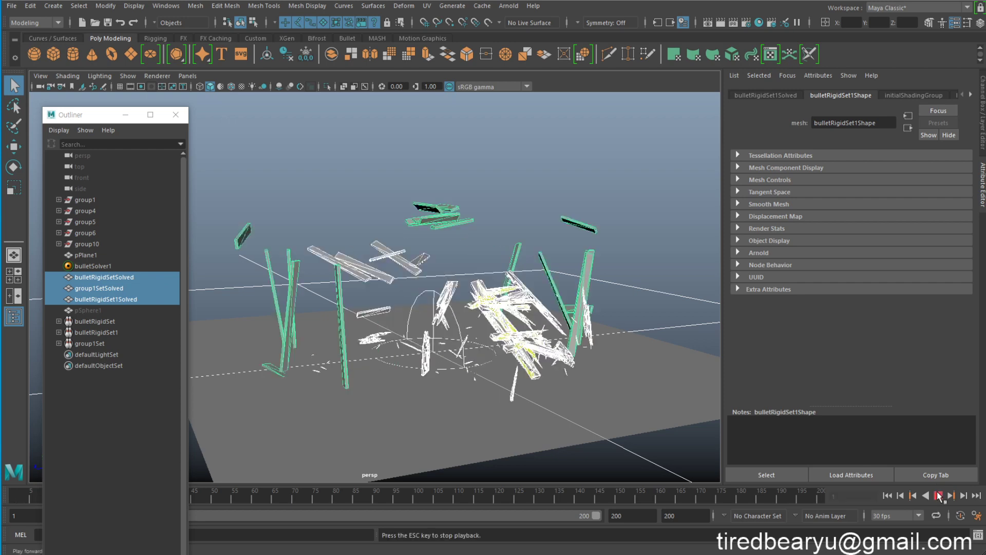
pyautogui.click(887, 495)
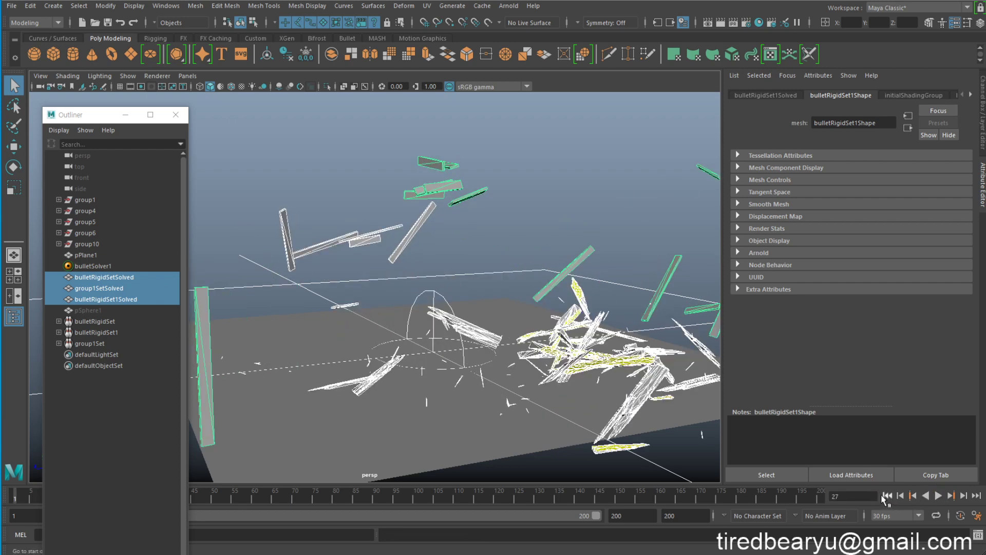
pyautogui.doubleClick(373, 488)
pyautogui.moveTo(488, 496); pyautogui.dragTo(600, 495)
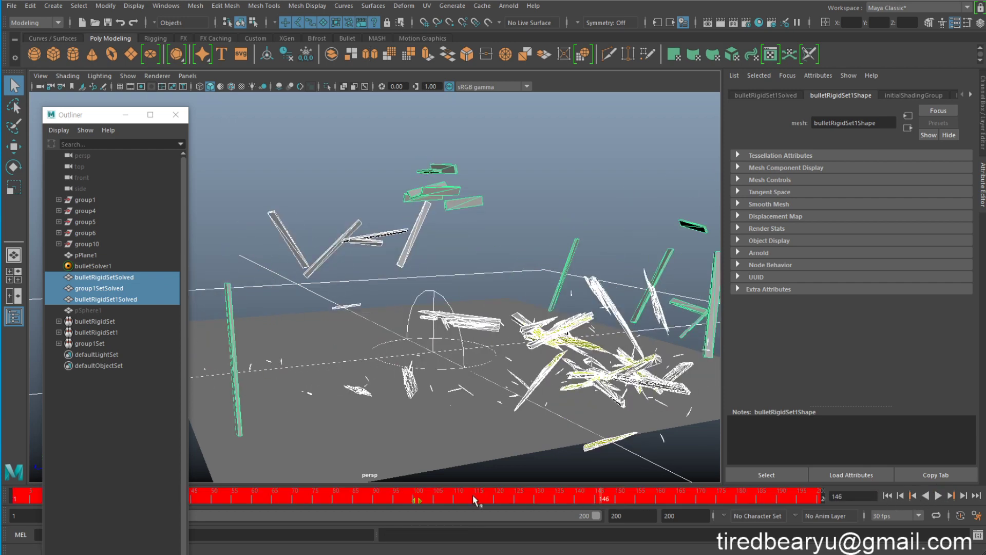
pyautogui.moveTo(186, 497); pyautogui.dragTo(14, 495)
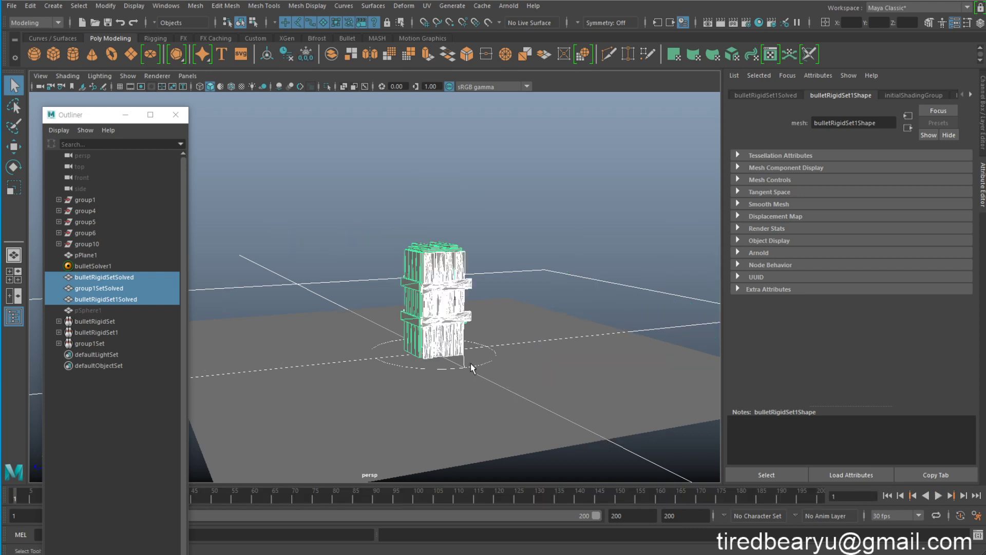
# Step: Select bulletRigidSetSolved, group1SetSolved and bulletRigidSet1Solved, then choose Export Selection to Alembic
pyautogui.click(118, 277)
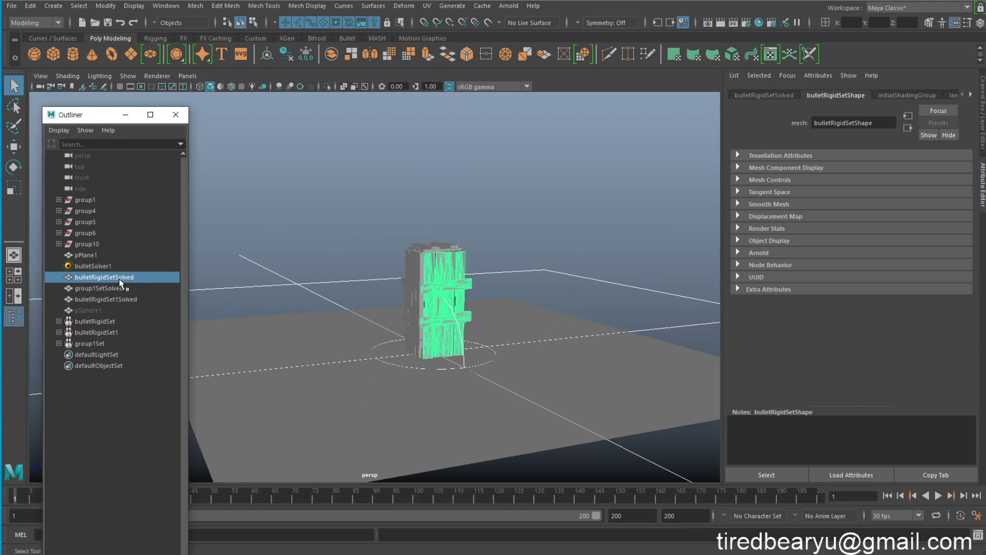
pyautogui.keyDown('shift'); pyautogui.click(124, 289); pyautogui.keyUp('shift')
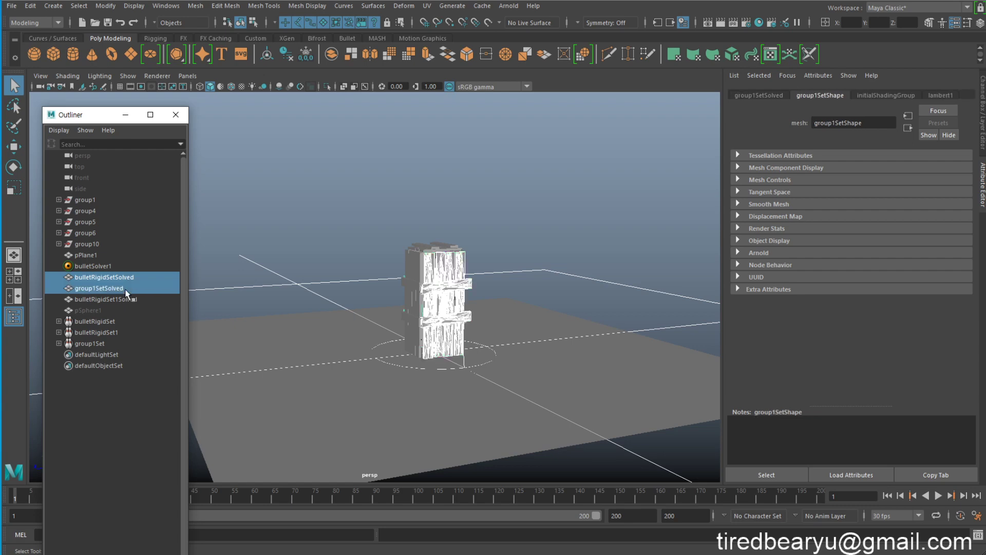
pyautogui.click(128, 275)
pyautogui.keyDown('shift'); pyautogui.click(137, 300); pyautogui.keyUp('shift')
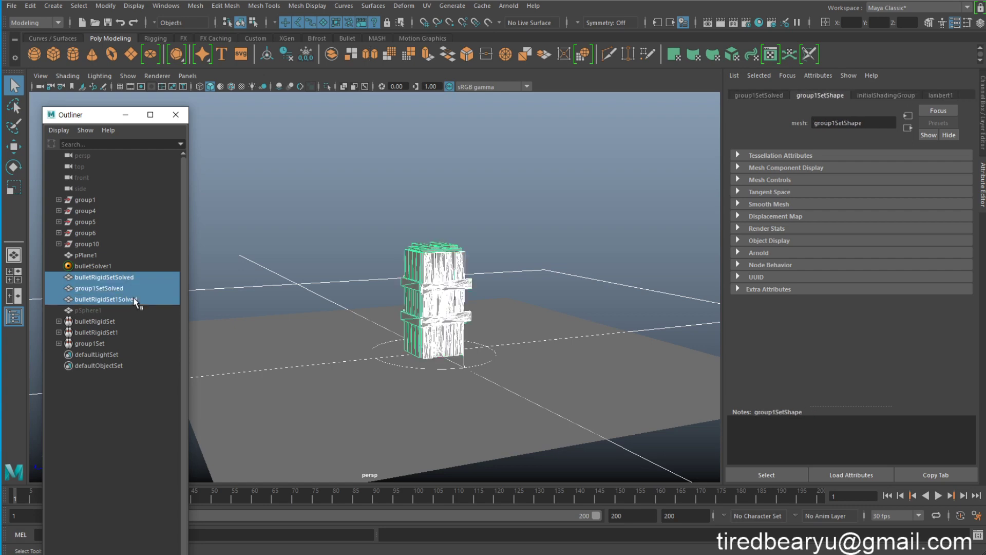
pyautogui.moveTo(454, 274)
pyautogui.keyDown('alt'); pyautogui.mouseDown()
pyautogui.moveTo(285, 276)
pyautogui.moveTo(473, 276)
pyautogui.mouseUp(); pyautogui.keyUp('alt')
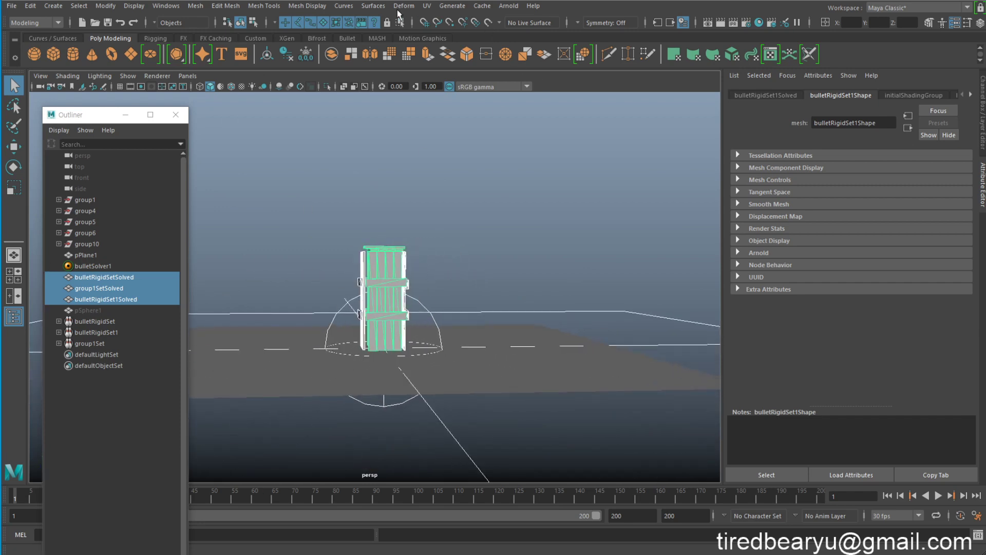
pyautogui.click(482, 8)
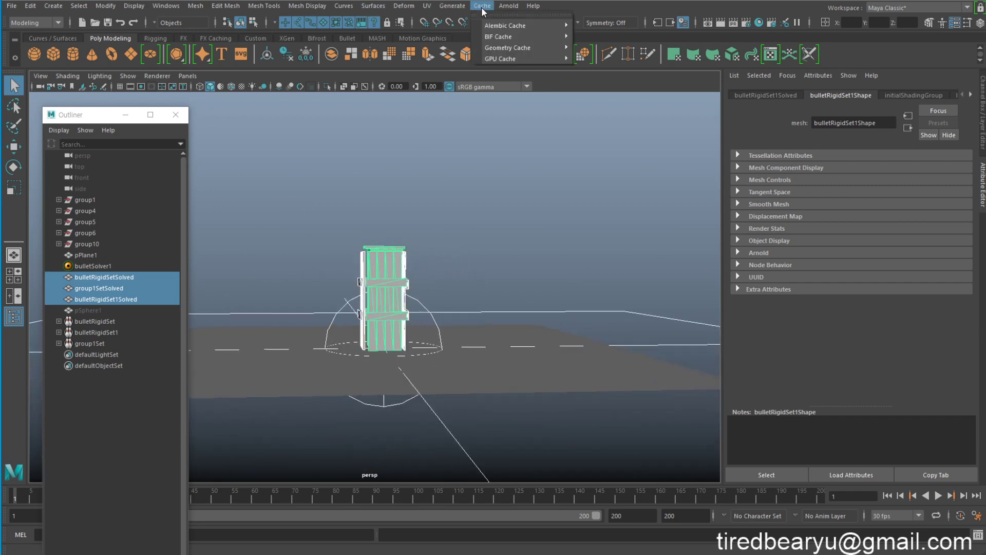
pyautogui.moveTo(506, 25)
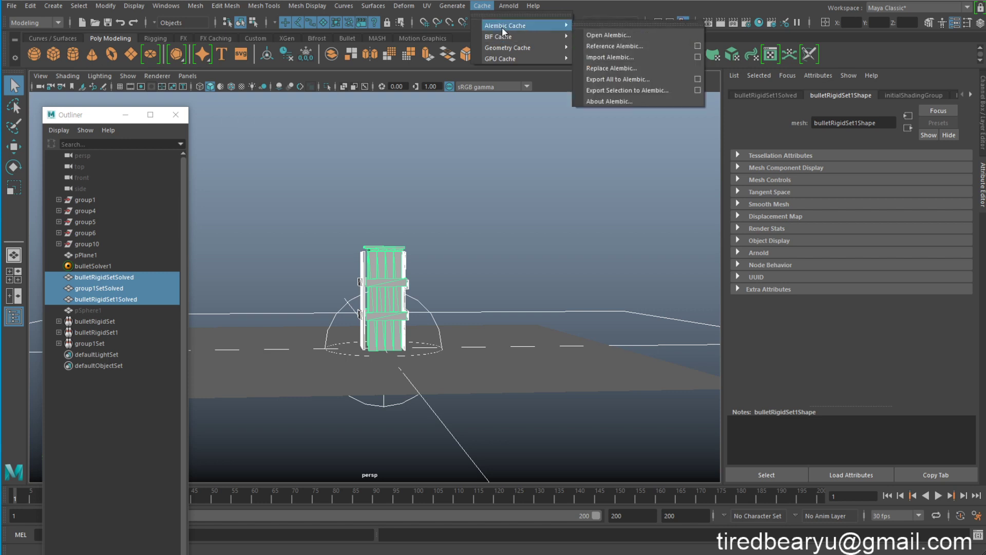
pyautogui.click(622, 91)
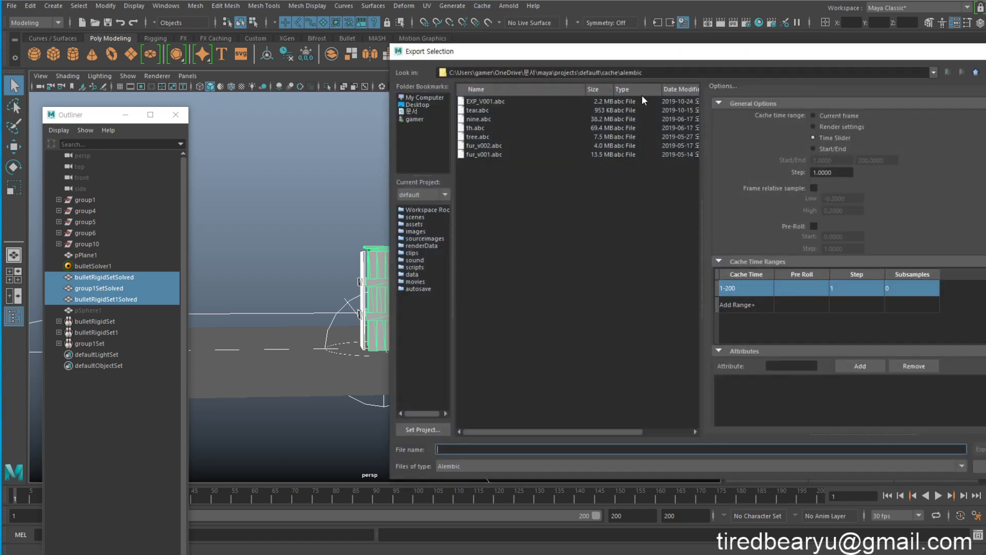
# Step: Review the Advanced Options: UV Write enabled, Ogawa file format, cache range 1–200
pyautogui.scroll(-5, 856, 254)
pyautogui.scroll(-3, 861, 264)
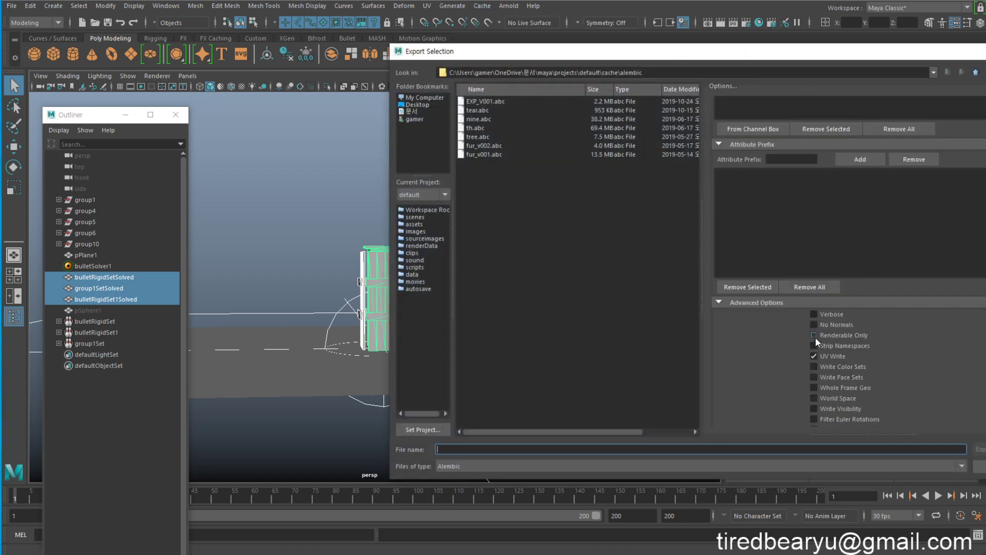
pyautogui.scroll(-2, 893, 390)
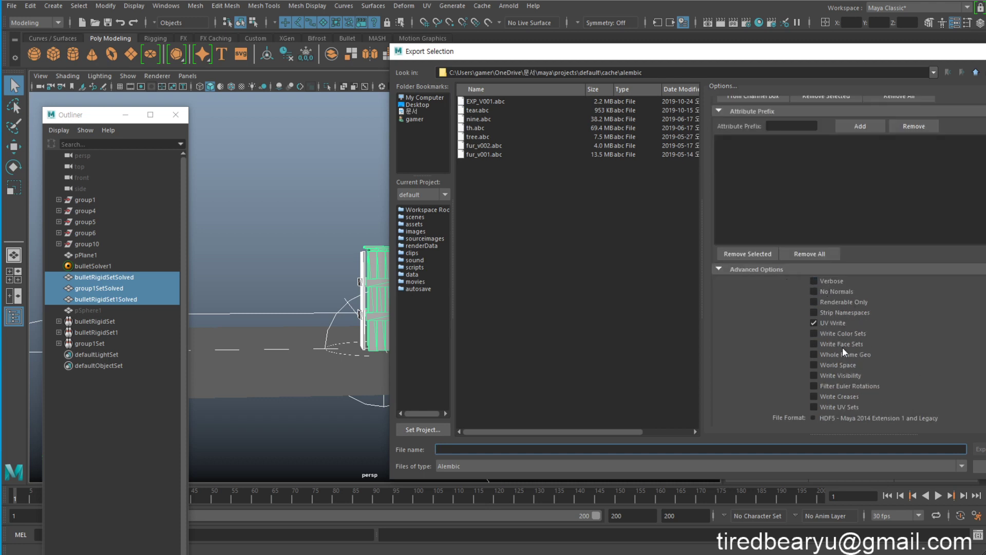
pyautogui.scroll(-2, 873, 371)
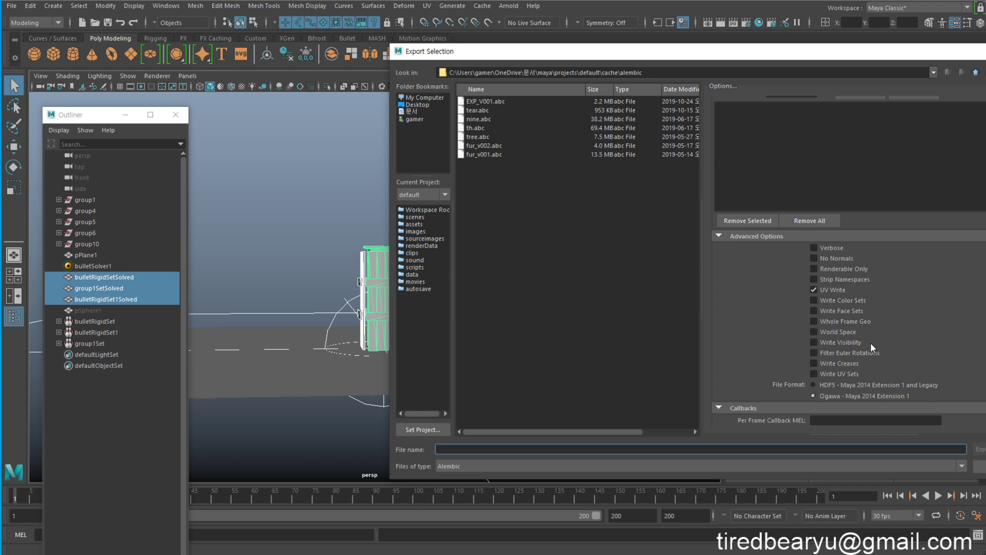
pyautogui.scroll(4, 844, 333)
pyautogui.scroll(2, 843, 333)
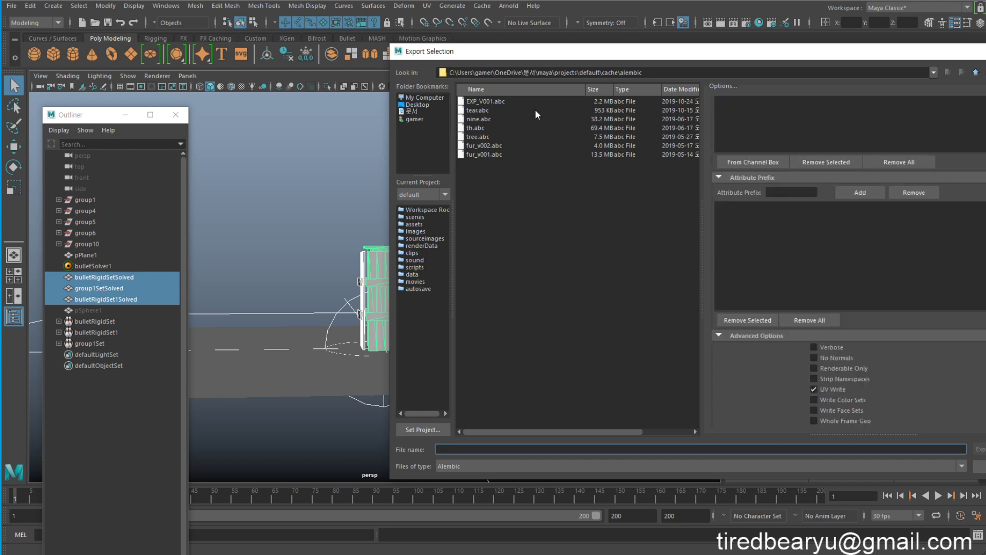
# Step: Change the file name from EXP_V001.abc to EXP_other_V001.abc and run the export
pyautogui.click(481, 101)
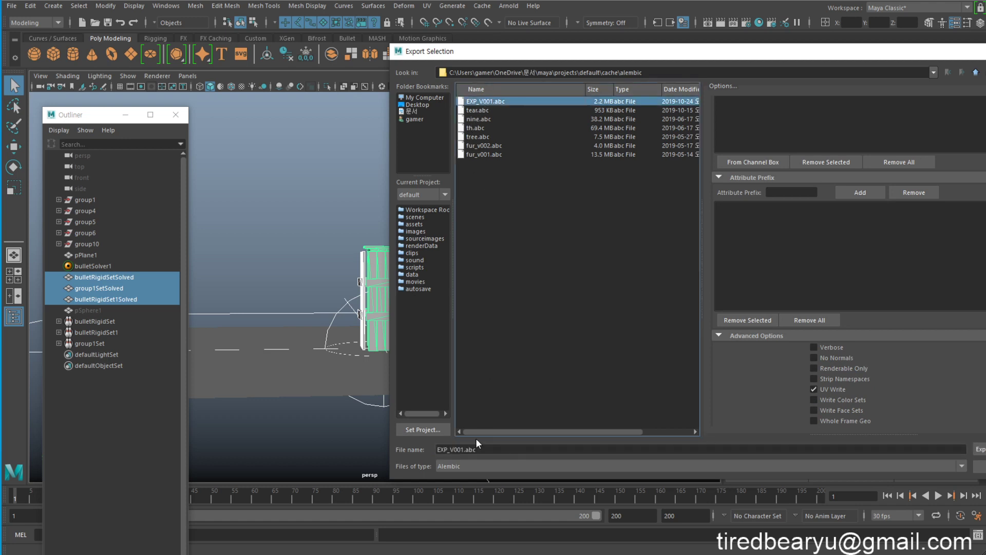
pyautogui.click(451, 450)
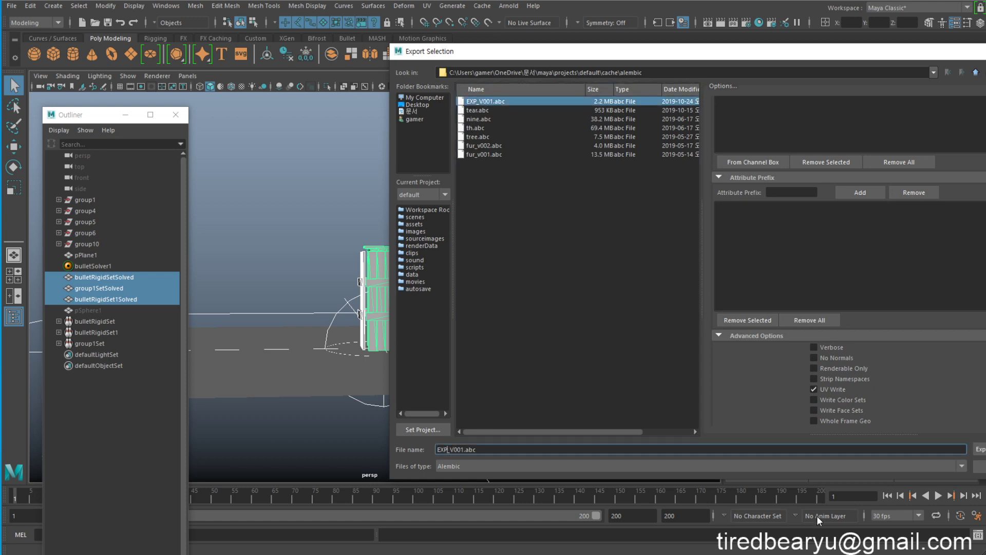
pyautogui.click(450, 449)
pyautogui.write('_oth')
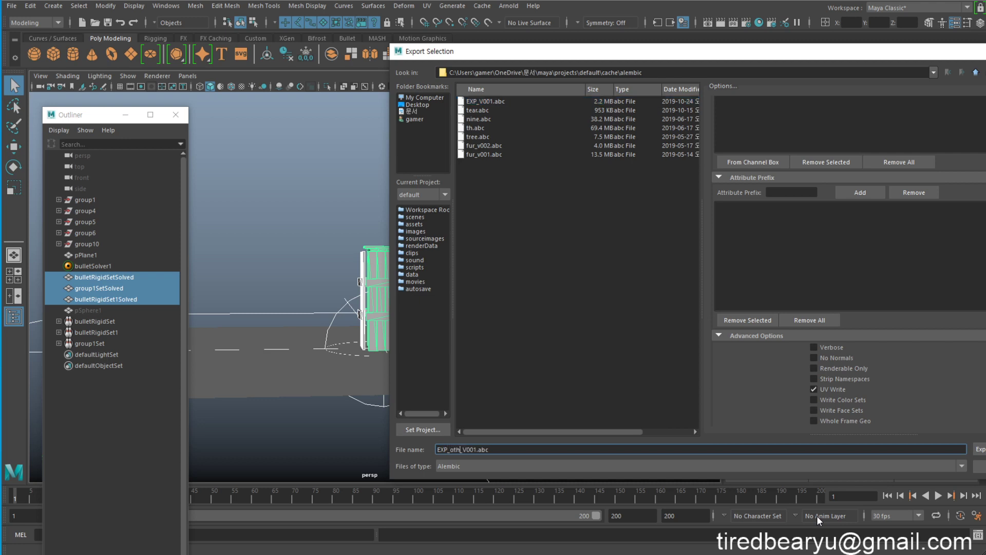
pyautogui.write('er')
pyautogui.press('Return')
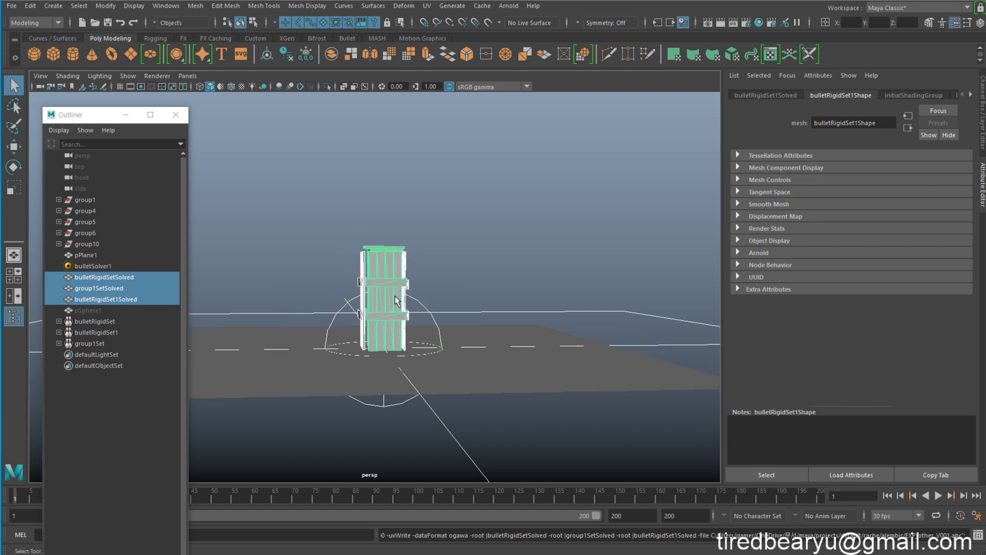
# Step: Start a new empty scene without saving the old one
pyautogui.keyDown('alt'); pyautogui.moveTo(517, 293); pyautogui.dragTo(579, 248); pyautogui.keyUp('alt')
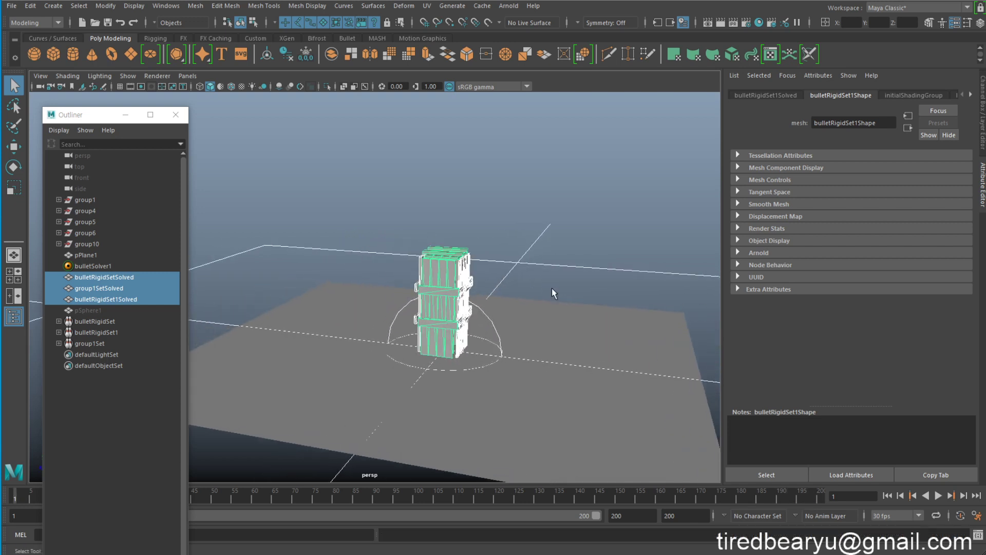
pyautogui.click(600, 218)
pyautogui.hotkey('ctrl', 'n')
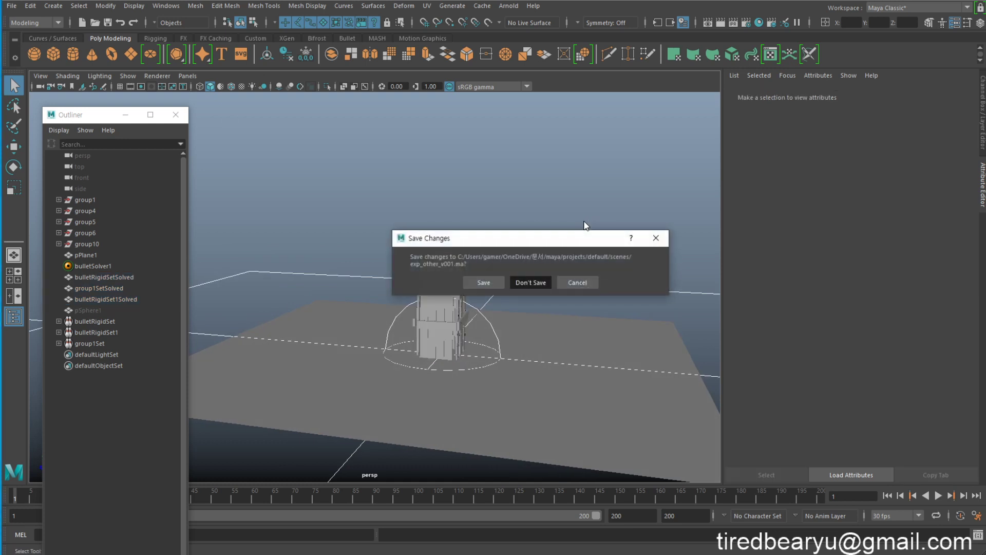
pyautogui.press('Return')
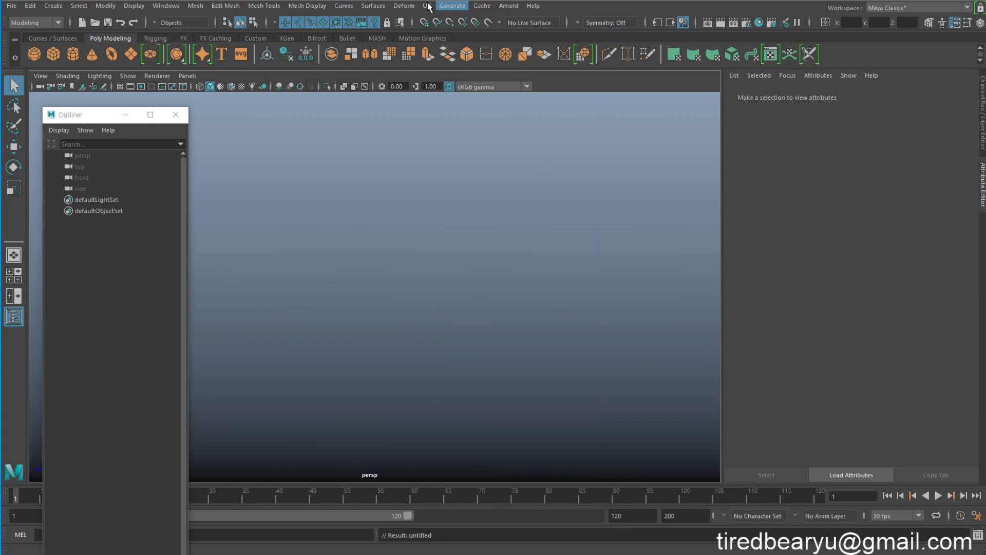
# Step: Import the EXP_other_V001.abc Alembic cache and scrub to frame 116 to see the planks fly
pyautogui.click(450, 6)
pyautogui.moveTo(506, 25)
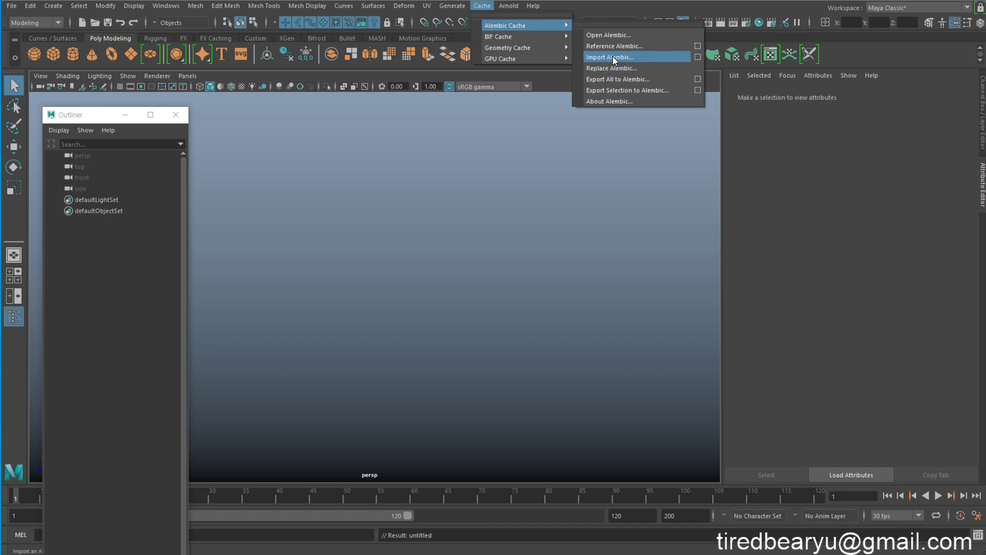
pyautogui.click(612, 56)
pyautogui.click(504, 100)
pyautogui.doubleClick(504, 101)
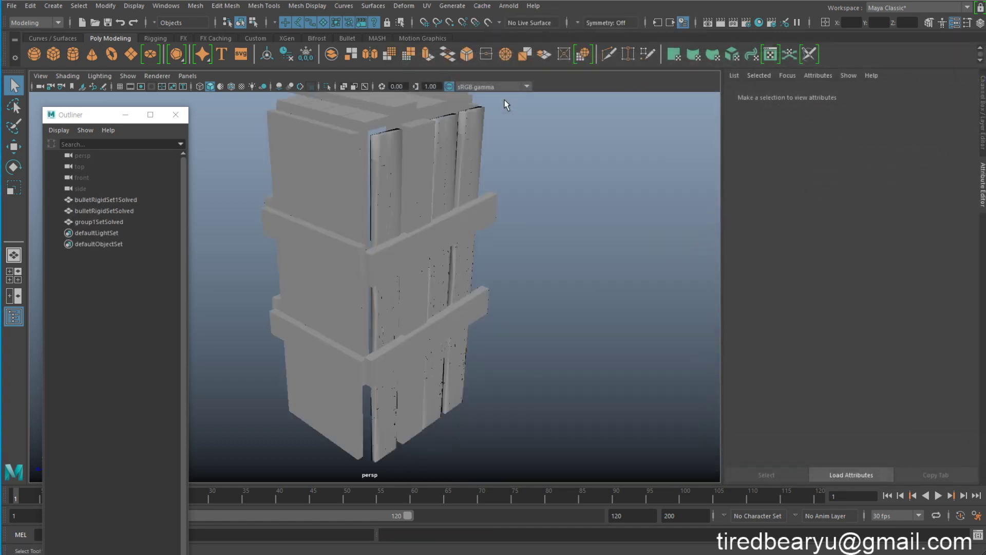
pyautogui.moveTo(503, 303)
pyautogui.keyDown('alt'); pyautogui.mouseDown()
pyautogui.moveTo(515, 282)
pyautogui.moveTo(378, 252)
pyautogui.moveTo(341, 308)
pyautogui.mouseUp(); pyautogui.keyUp('alt')
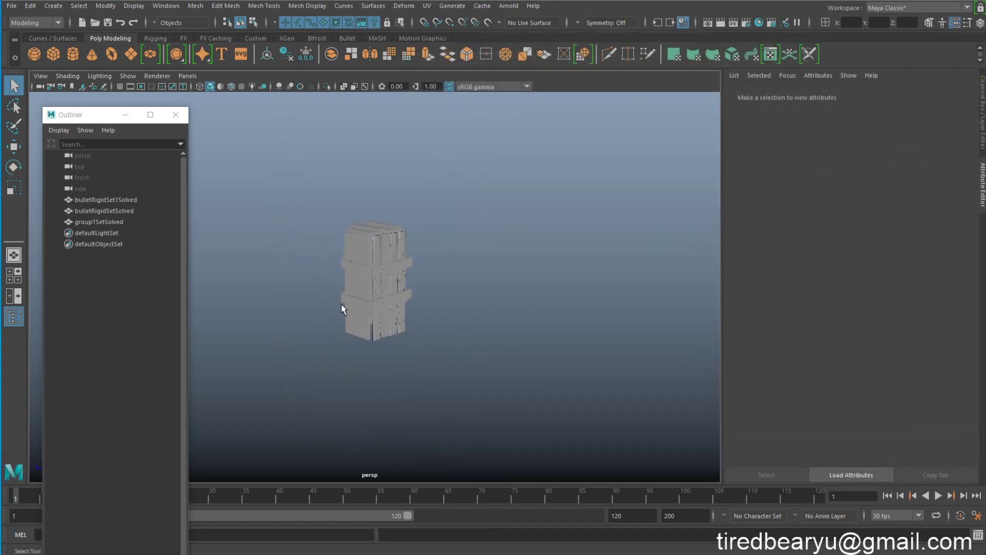
pyautogui.click(175, 115)
pyautogui.moveTo(27, 495); pyautogui.dragTo(790, 496)
pyautogui.moveTo(380, 328)
pyautogui.keyDown('alt'); pyautogui.mouseDown()
pyautogui.moveTo(432, 328)
pyautogui.moveTo(303, 300)
pyautogui.mouseUp(); pyautogui.keyUp('alt')
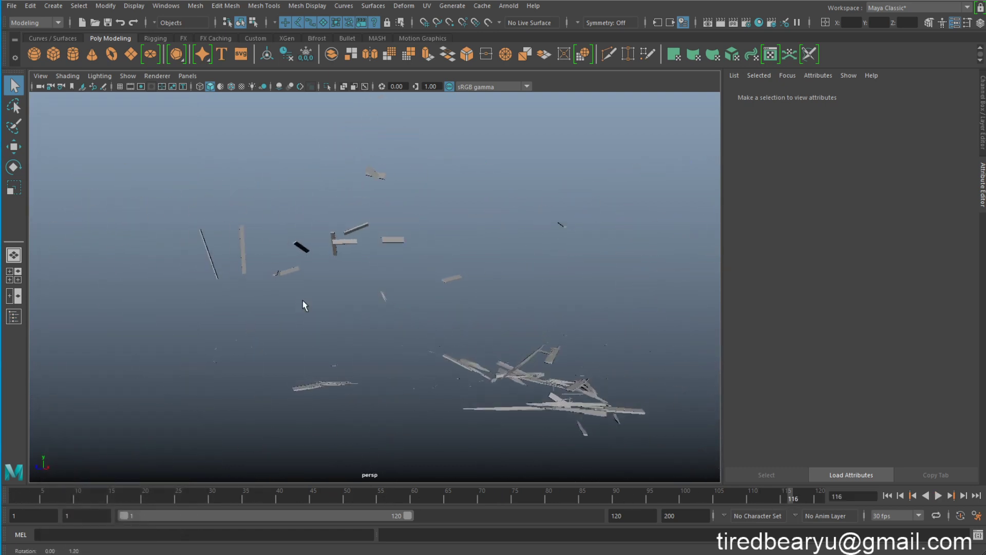
pyautogui.hotkey('alt', 'v')
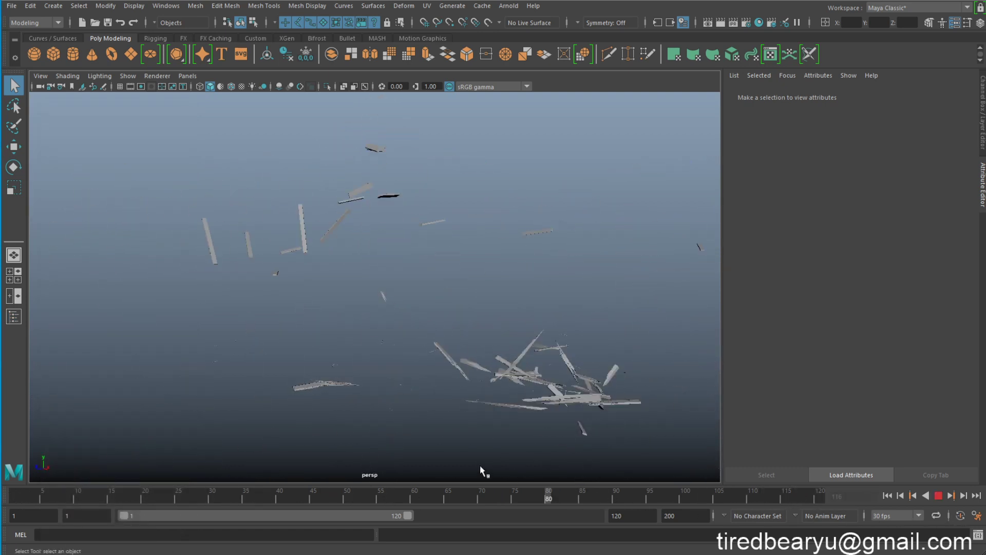
pyautogui.doubleClick(403, 513)
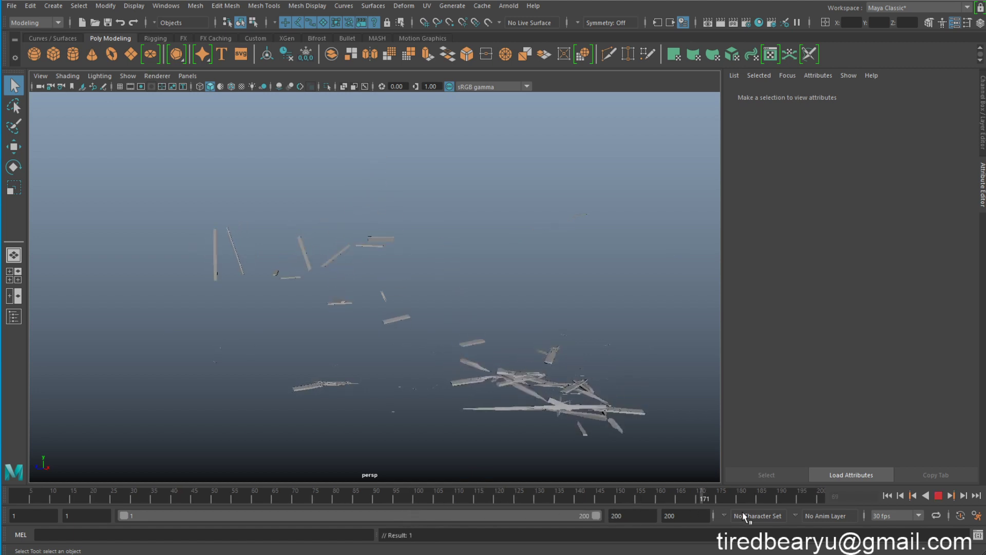
pyautogui.hotkey('alt', 'shift', 'v')
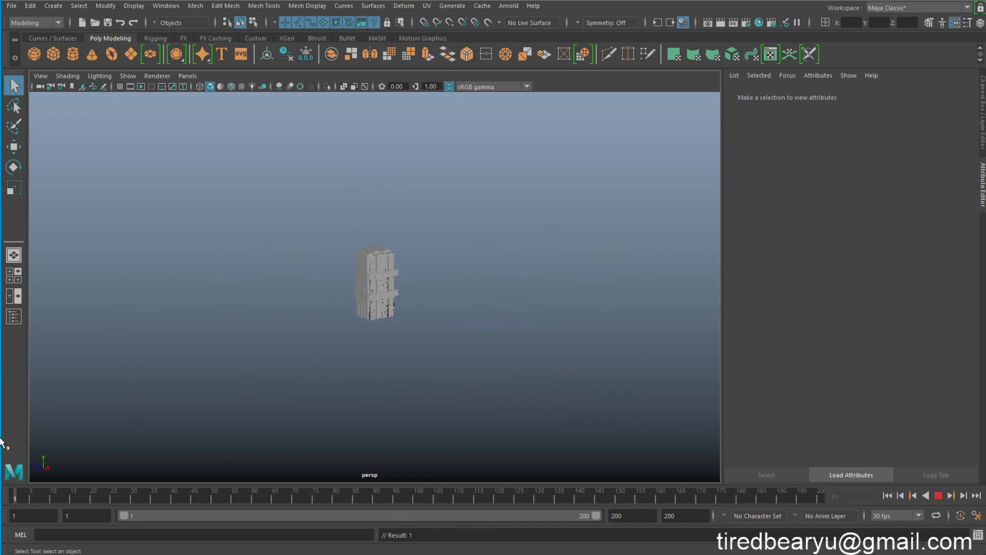
pyautogui.click(938, 495)
pyautogui.scroll(2, 411, 322)
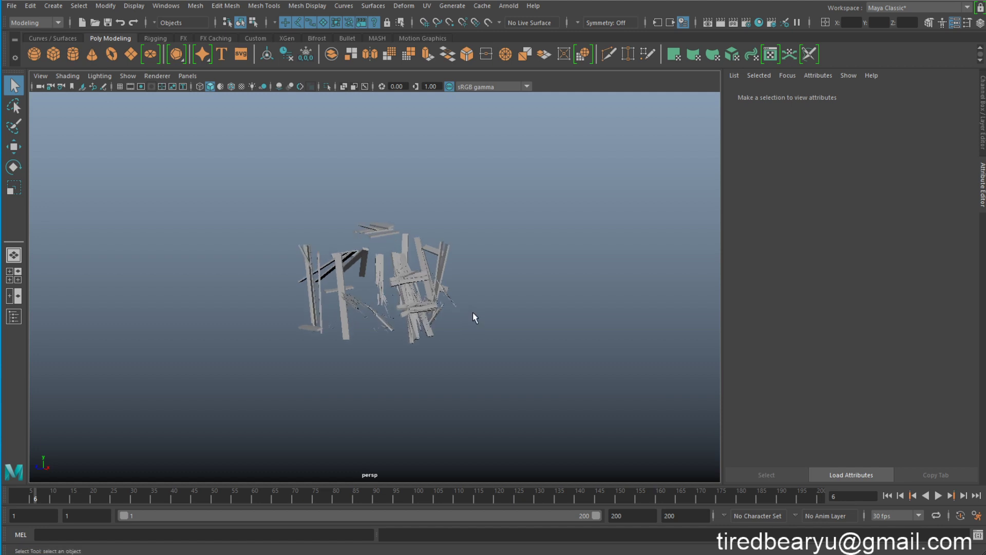
pyautogui.click(938, 495)
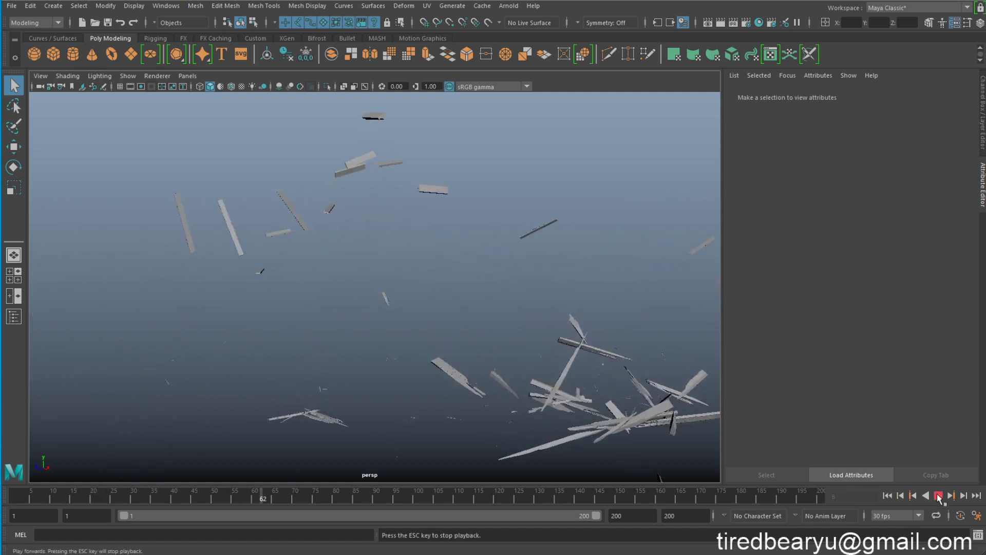
pyautogui.press('Escape')
pyautogui.click(887, 495)
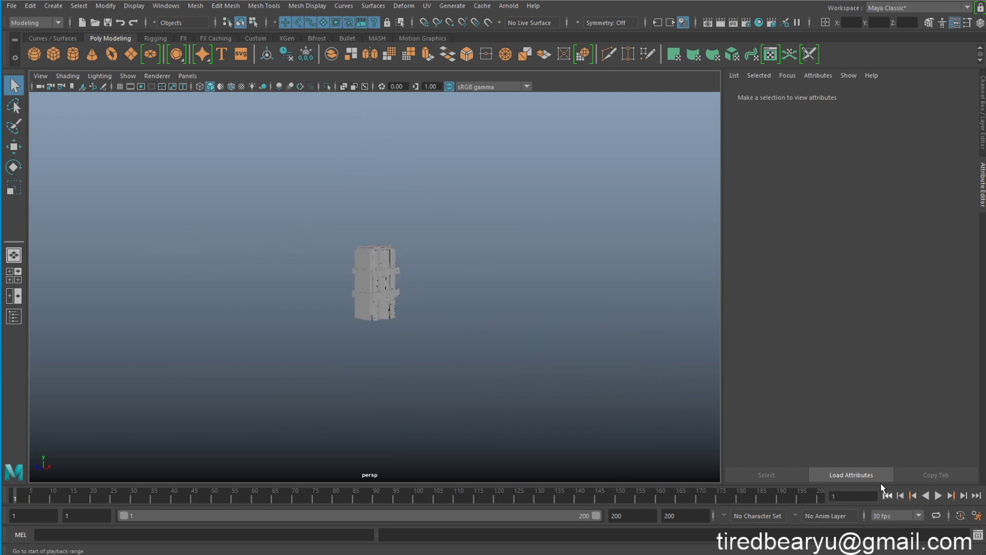
# Step: Create a polygon plane, scale it into a large ground and move it to the crate's base
pyautogui.click(131, 54)
pyautogui.press('r')
pyautogui.moveTo(374, 286); pyautogui.dragTo(594, 307)
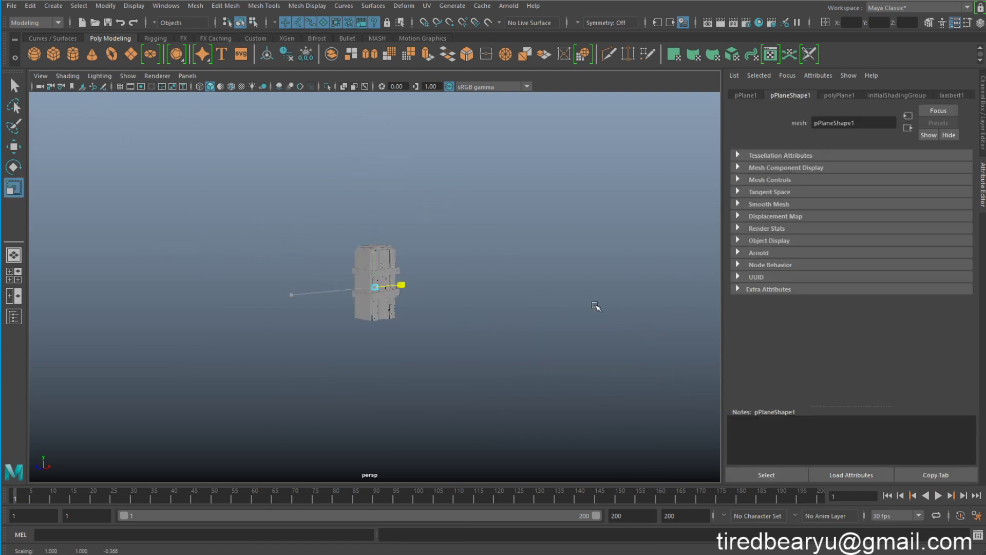
pyautogui.press('w')
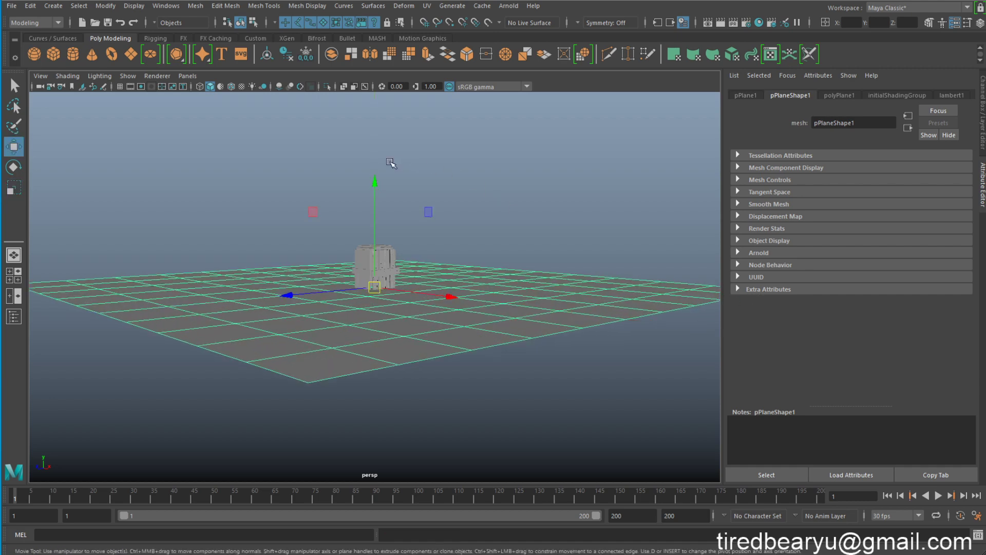
pyautogui.moveTo(370, 175)
pyautogui.mouseDown()
pyautogui.moveTo(431, 213)
pyautogui.moveTo(468, 258)
pyautogui.moveTo(460, 228)
pyautogui.moveTo(516, 236)
pyautogui.mouseUp()
pyautogui.press('q')
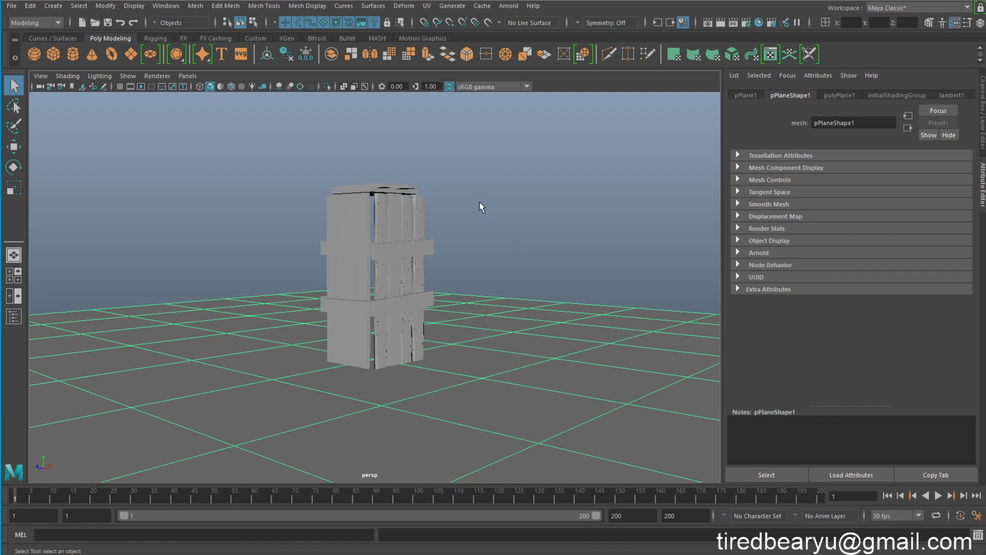
pyautogui.moveTo(401, 214)
pyautogui.keyDown('alt'); pyautogui.mouseDown()
pyautogui.moveTo(476, 244)
pyautogui.moveTo(462, 238)
pyautogui.mouseUp(); pyautogui.keyUp('alt')
pyautogui.moveTo(301, 189)
pyautogui.mouseDown()
pyautogui.moveTo(441, 259)
pyautogui.moveTo(496, 236)
pyautogui.moveTo(447, 224)
pyautogui.moveTo(417, 242)
pyautogui.moveTo(445, 251)
pyautogui.mouseUp()
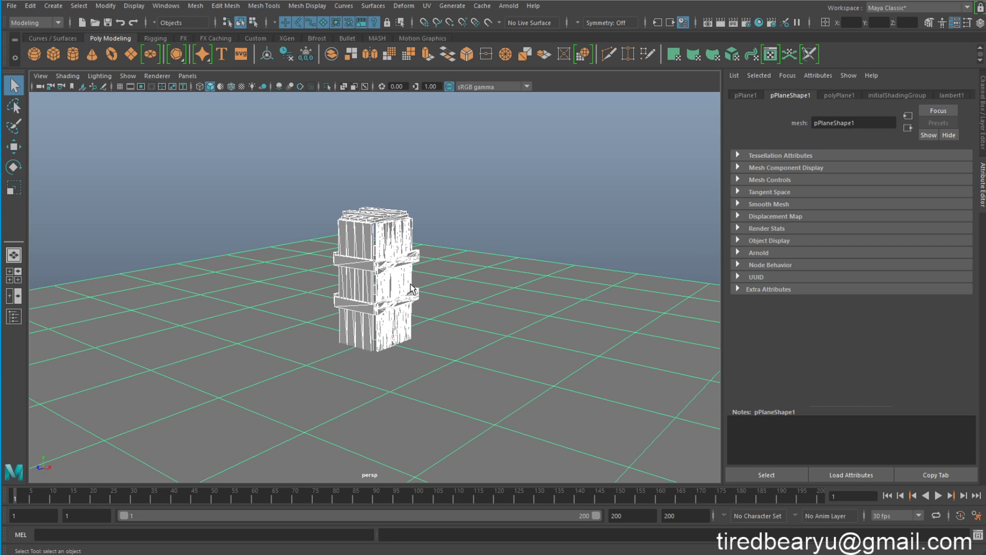
# Step: Switch to the FX menu set and create a 3D fluid container (fluidShape1)
pyautogui.click(537, 151)
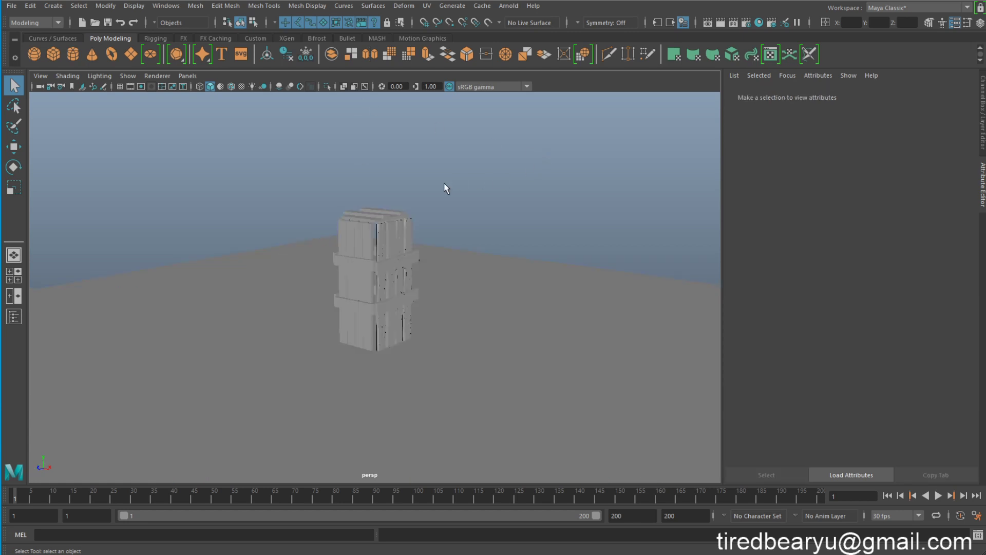
pyautogui.click(20, 22)
pyautogui.click(37, 69)
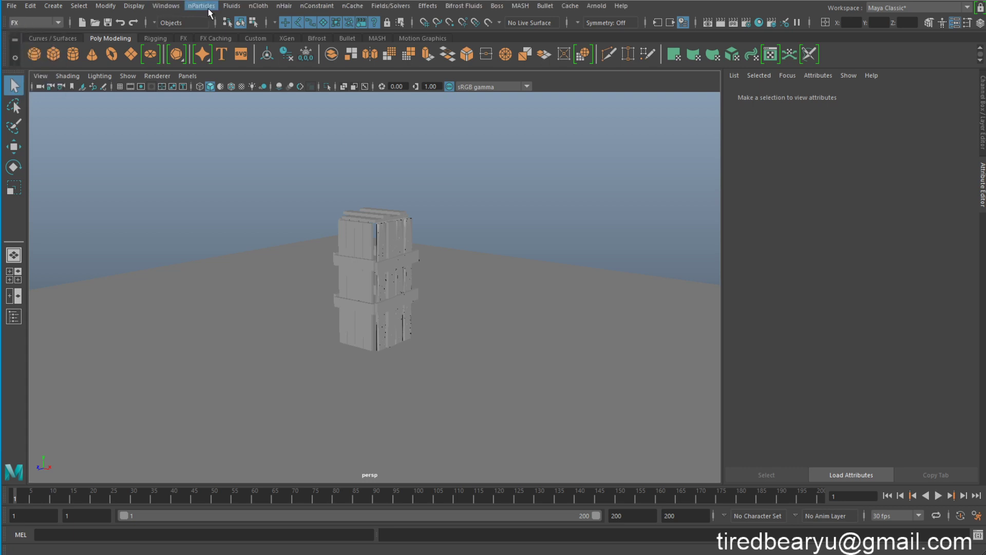
pyautogui.click(236, 8)
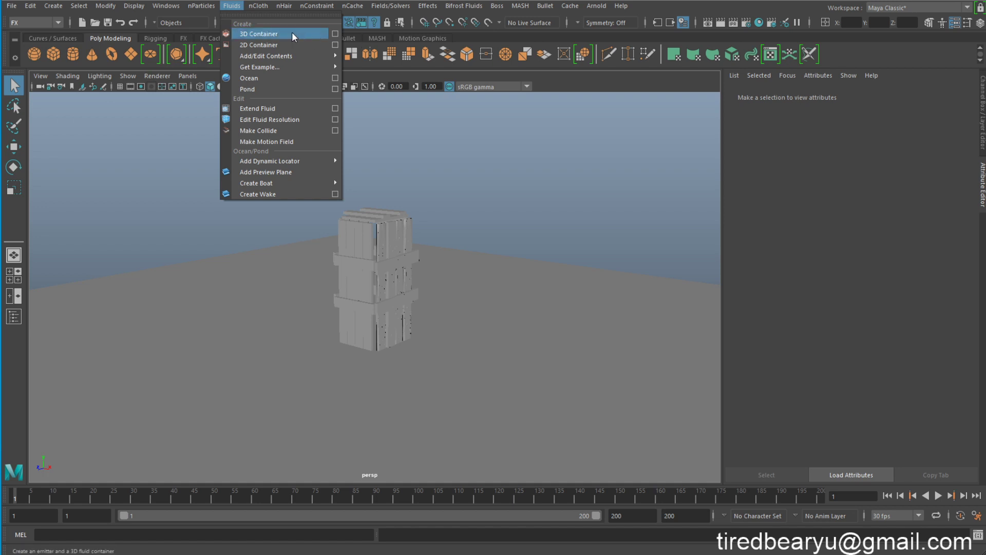
pyautogui.click(292, 33)
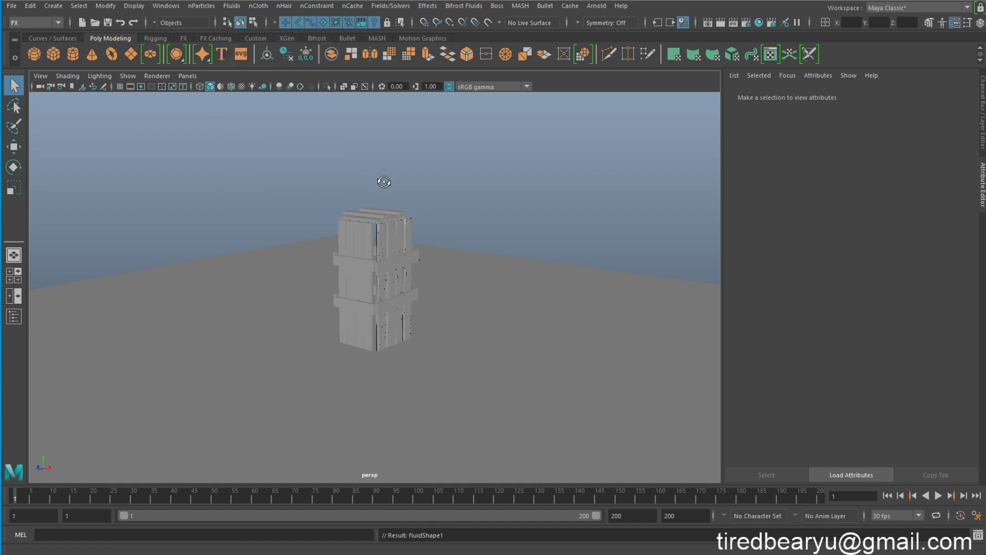
# Step: Move the fluid container up along Y above the crate
pyautogui.press('w')
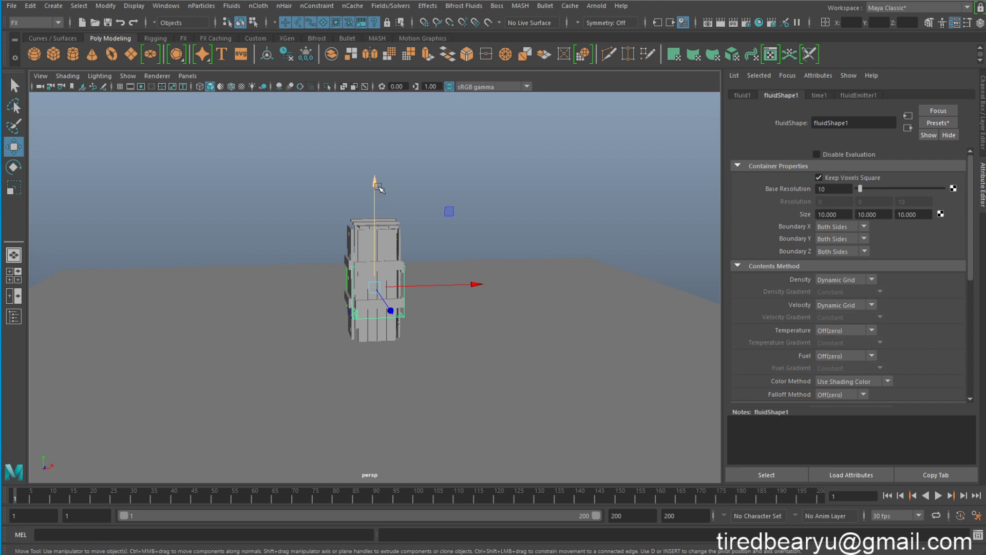
pyautogui.moveTo(378, 187); pyautogui.dragTo(376, 67)
pyautogui.click(540, 149)
pyautogui.moveTo(394, 181)
pyautogui.mouseDown()
pyautogui.moveTo(442, 200)
pyautogui.moveTo(453, 264)
pyautogui.mouseUp()
pyautogui.scroll(5, 361, 236)
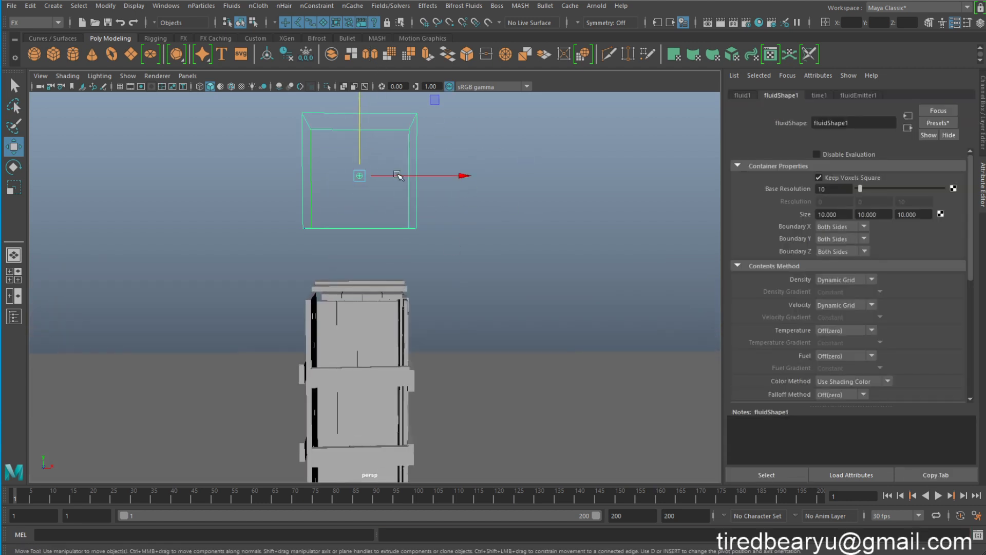
pyautogui.press('q')
pyautogui.moveTo(361, 233)
pyautogui.keyDown('alt'); pyautogui.mouseDown()
pyautogui.moveTo(348, 237)
pyautogui.moveTo(388, 230)
pyautogui.moveTo(378, 264)
pyautogui.mouseUp(); pyautogui.keyUp('alt')
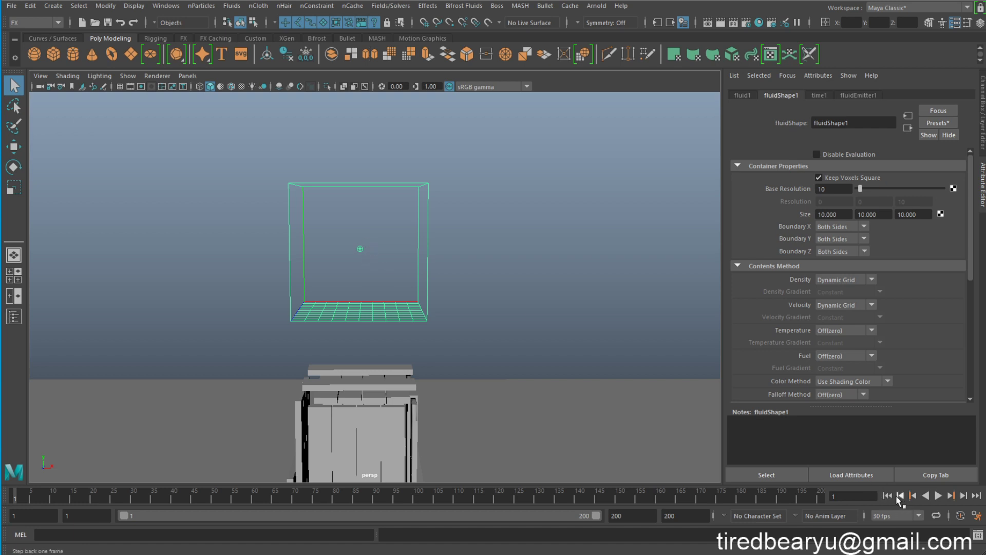
# Step: Play the simulation and stop at frame 135 to see the white plume
pyautogui.click(895, 495)
pyautogui.click(938, 495)
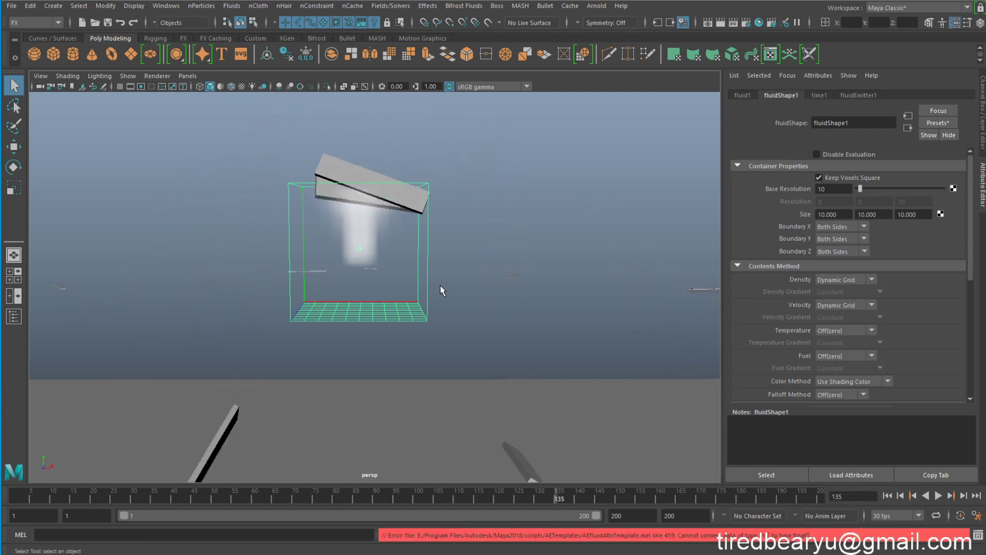
pyautogui.scroll(-3, 420, 329)
pyautogui.press('Escape')
pyautogui.moveTo(419, 324)
pyautogui.keyDown('alt'); pyautogui.mouseDown()
pyautogui.moveTo(414, 269)
pyautogui.moveTo(334, 266)
pyautogui.mouseUp(); pyautogui.keyUp('alt')
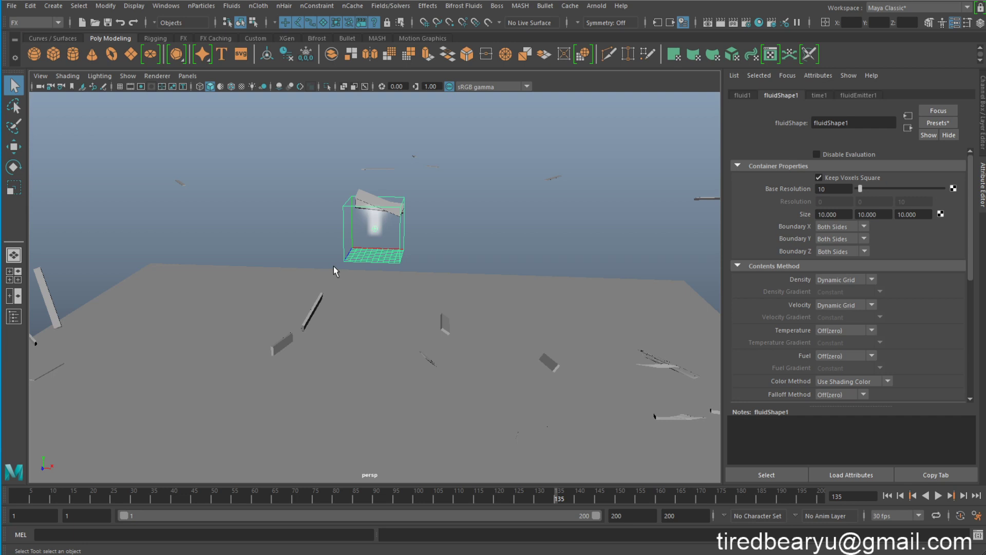
# Step: Rewind to frame 1 and lower the fluid container onto the crate
pyautogui.click(887, 495)
pyautogui.moveTo(471, 293)
pyautogui.keyDown('alt'); pyautogui.mouseDown()
pyautogui.moveTo(472, 305)
pyautogui.moveTo(440, 286)
pyautogui.moveTo(402, 298)
pyautogui.mouseUp(); pyautogui.keyUp('alt')
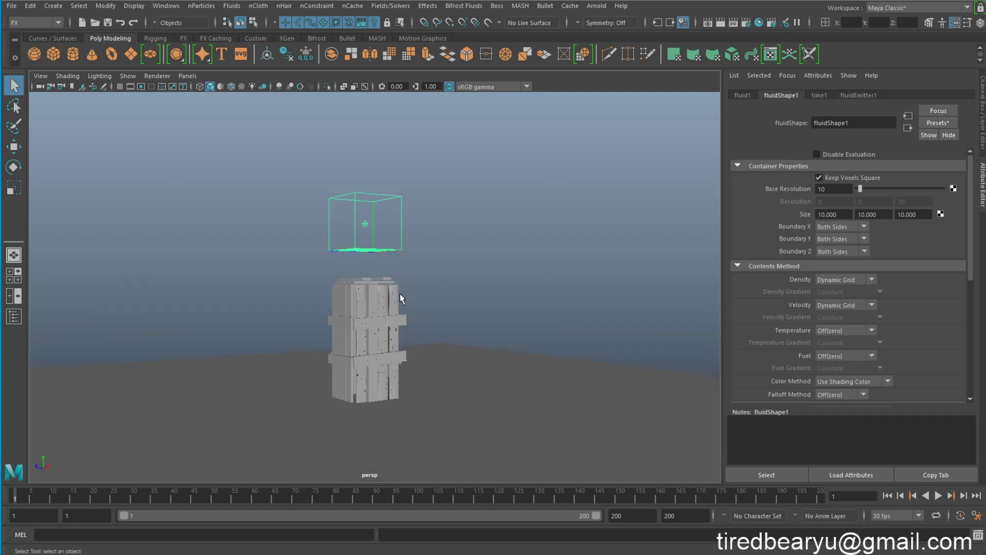
pyautogui.press('r')
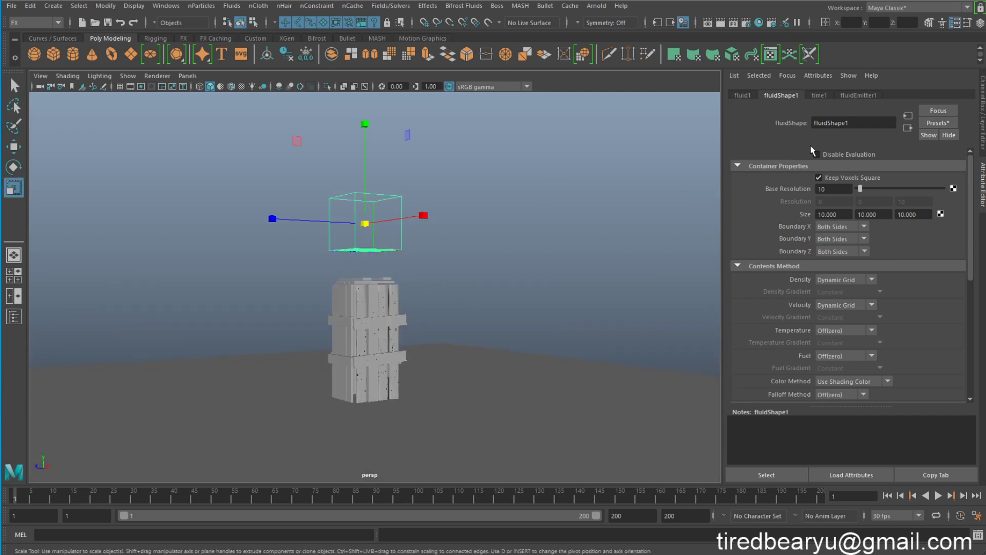
pyautogui.moveTo(423, 342)
pyautogui.keyDown('alt'); pyautogui.mouseDown()
pyautogui.moveTo(592, 332)
pyautogui.moveTo(571, 339)
pyautogui.moveTo(565, 329)
pyautogui.mouseUp(); pyautogui.keyUp('alt')
pyautogui.press('w')
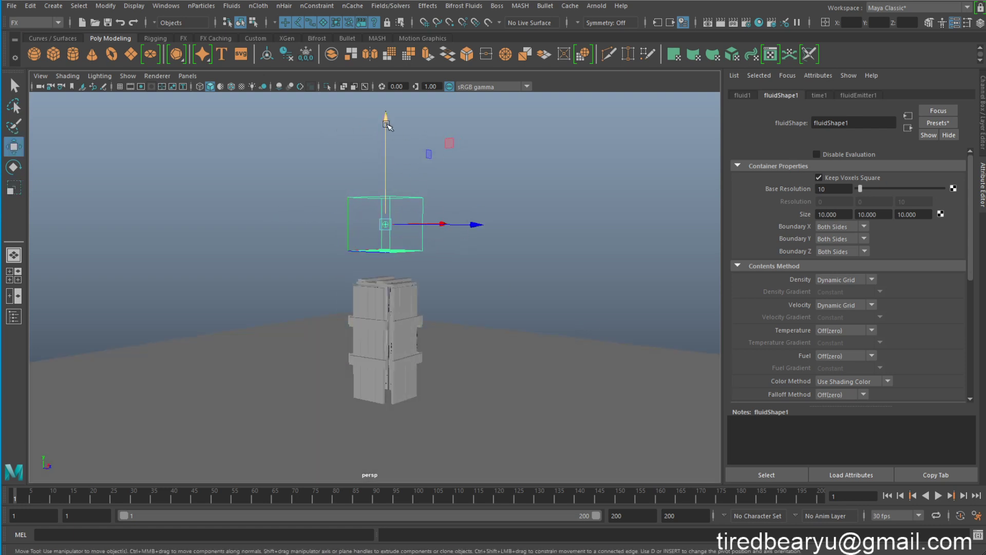
pyautogui.moveTo(386, 134); pyautogui.dragTo(386, 235)
pyautogui.scroll(5, 385, 235)
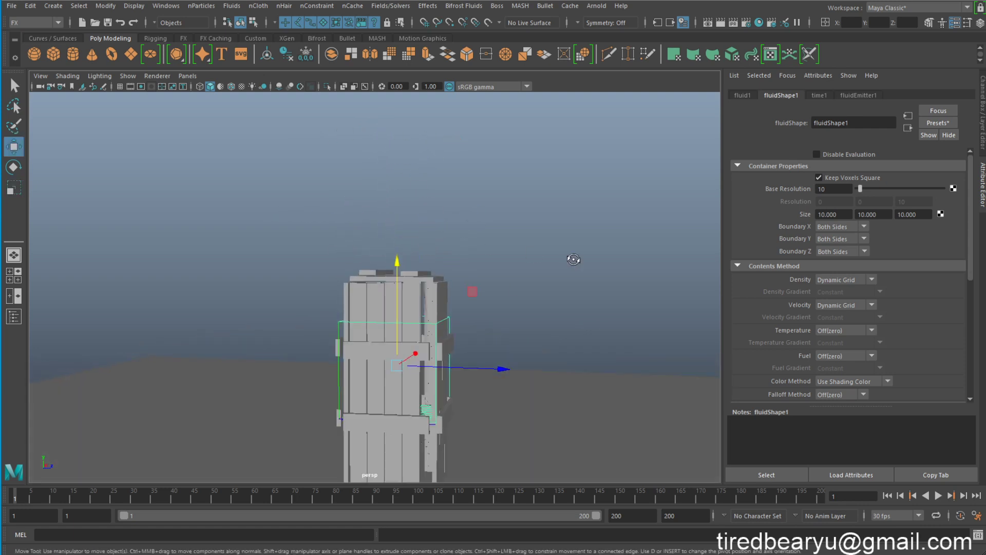
pyautogui.moveTo(570, 257)
pyautogui.keyDown('alt'); pyautogui.mouseDown()
pyautogui.moveTo(590, 246)
pyautogui.moveTo(543, 214)
pyautogui.moveTo(498, 215)
pyautogui.mouseUp(); pyautogui.keyUp('alt')
pyautogui.click(513, 218)
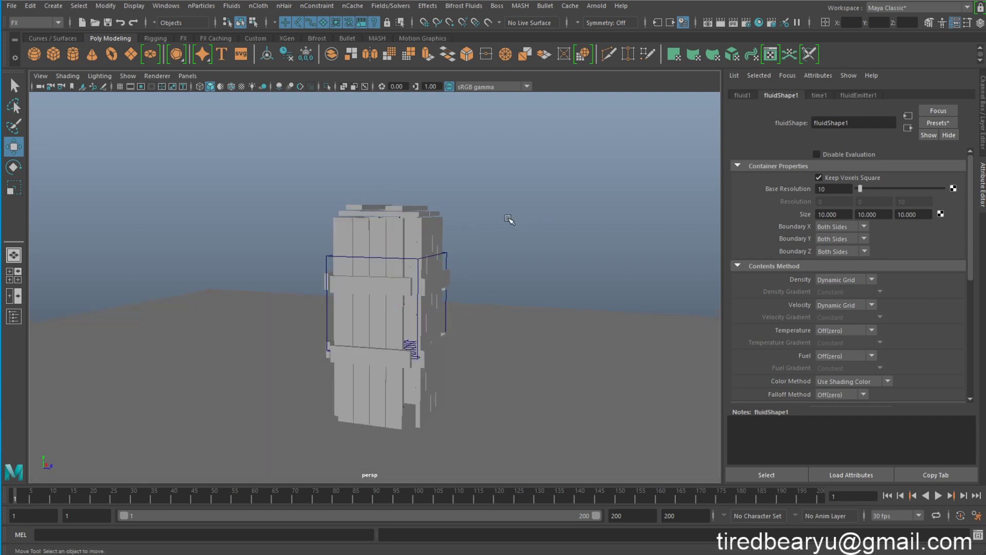
pyautogui.click(447, 254)
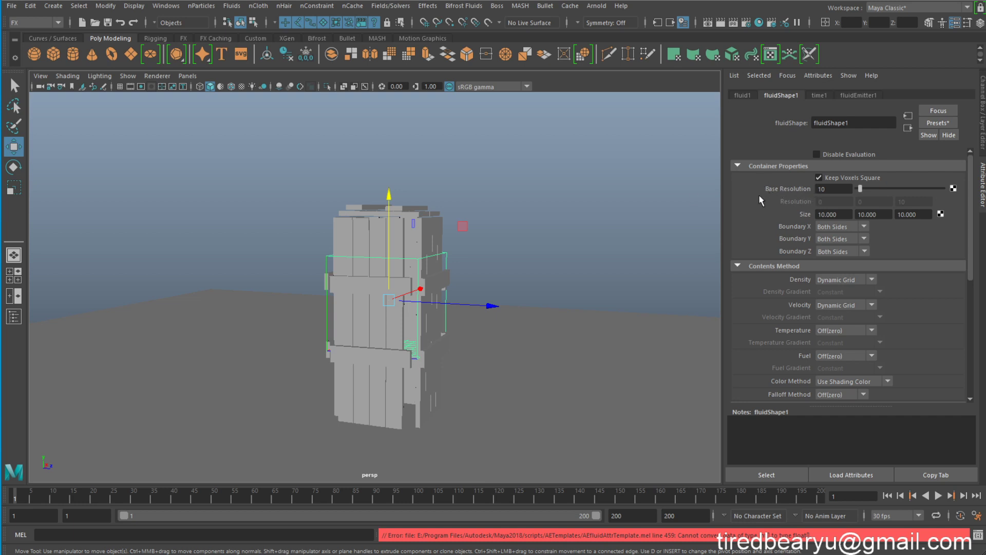
# Step: Raise the fluid container high above the crate and frame it in the view
pyautogui.moveTo(389, 198); pyautogui.dragTo(390, 8)
pyautogui.keyDown('alt'); pyautogui.moveTo(556, 259); pyautogui.dragTo(545, 362, button='middle'); pyautogui.keyUp('alt')
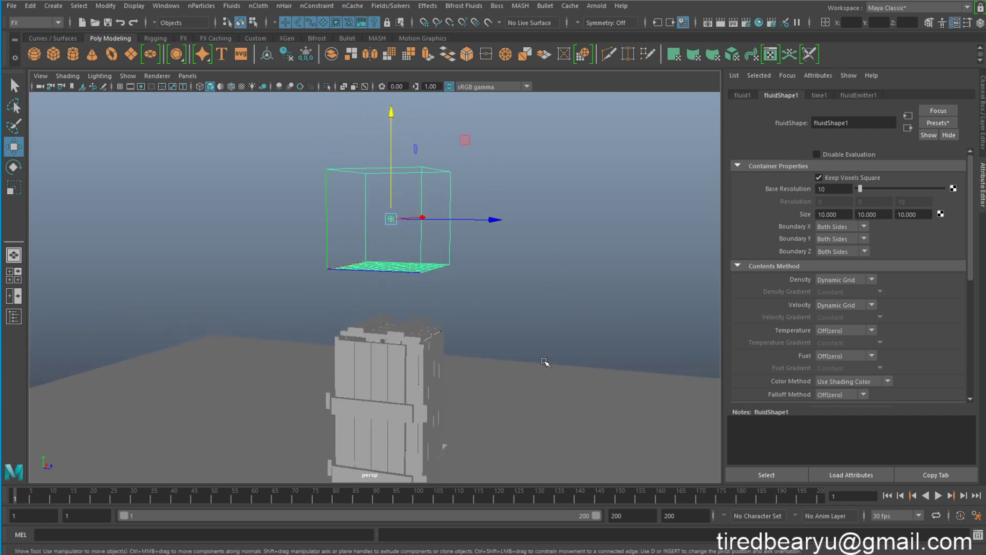
pyautogui.keyDown('alt'); pyautogui.moveTo(544, 362); pyautogui.dragTo(604, 345); pyautogui.keyUp('alt')
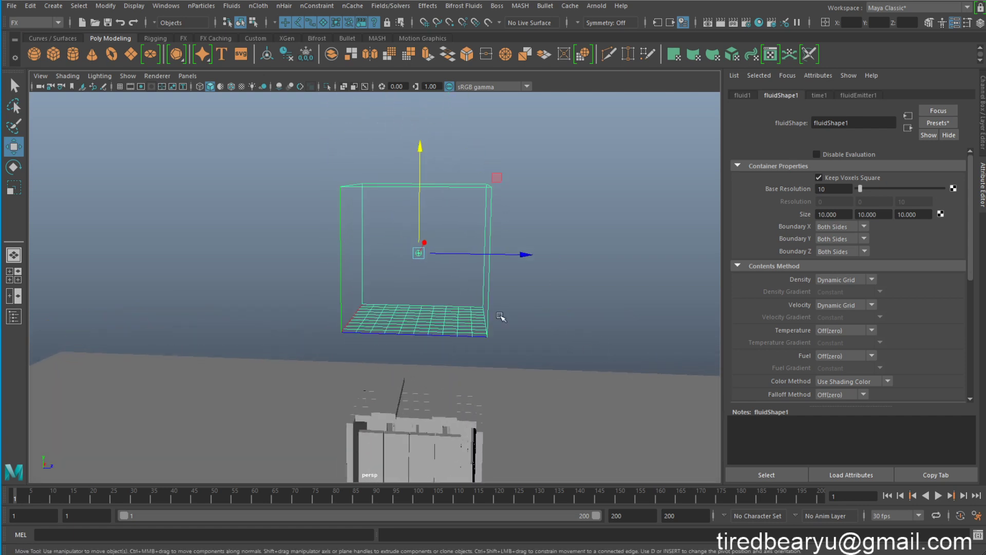
pyautogui.press('q')
pyautogui.moveTo(428, 322)
pyautogui.keyDown('alt'); pyautogui.mouseDown()
pyautogui.moveTo(435, 340)
pyautogui.moveTo(386, 327)
pyautogui.mouseUp(); pyautogui.keyUp('alt')
pyautogui.scroll(5, 435, 340)
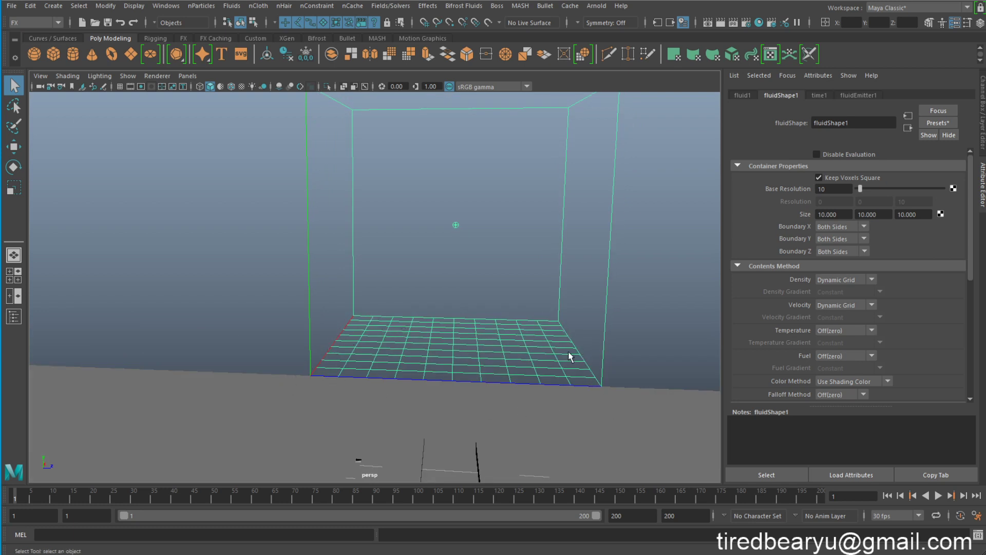
pyautogui.keyDown('alt'); pyautogui.moveTo(554, 327); pyautogui.dragTo(560, 372, button='right'); pyautogui.keyUp('alt')
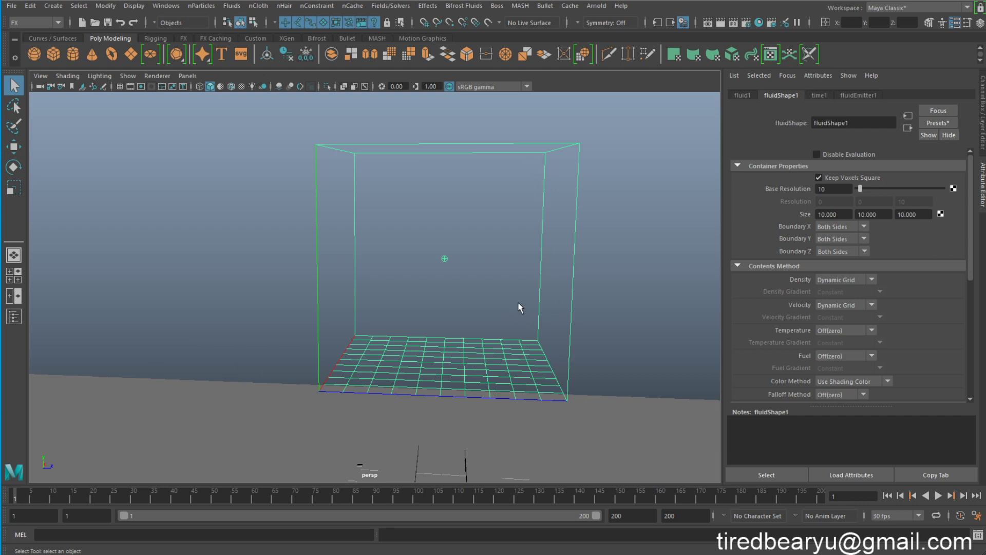
# Step: Toggle Keep Voxels Square off and on, and set Base Resolution to 20
pyautogui.click(842, 178)
pyautogui.click(832, 201)
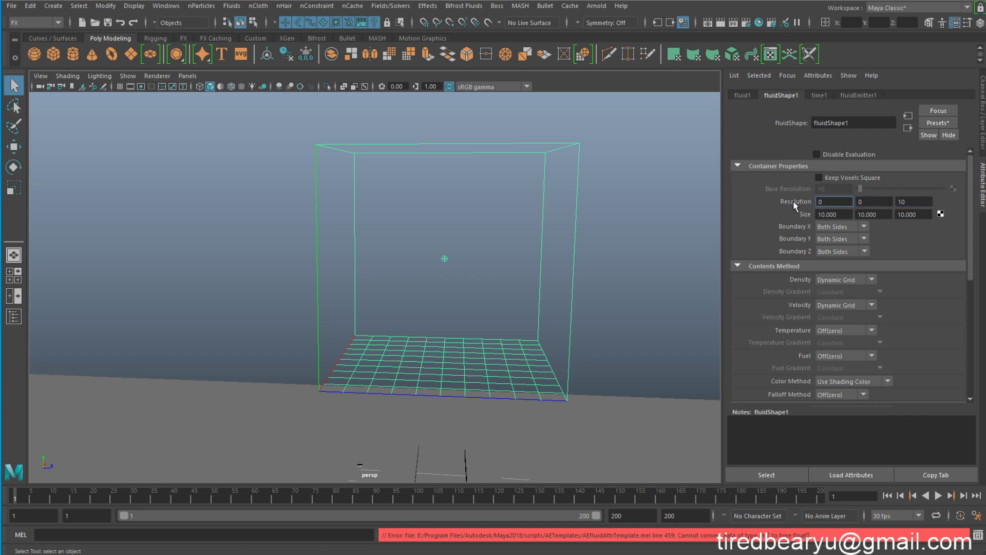
pyautogui.click(845, 178)
pyautogui.doubleClick(846, 188)
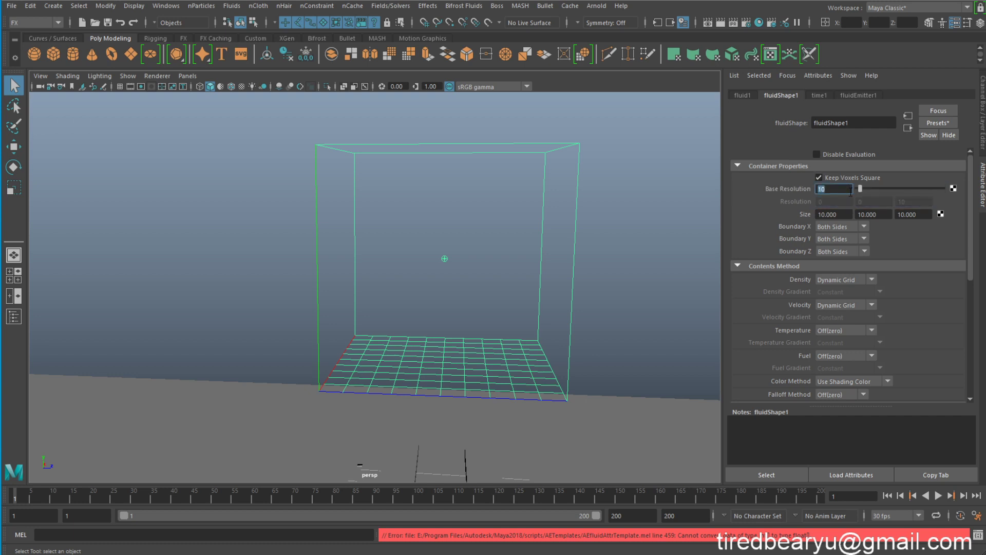
pyautogui.write('20')
pyautogui.press('Return')
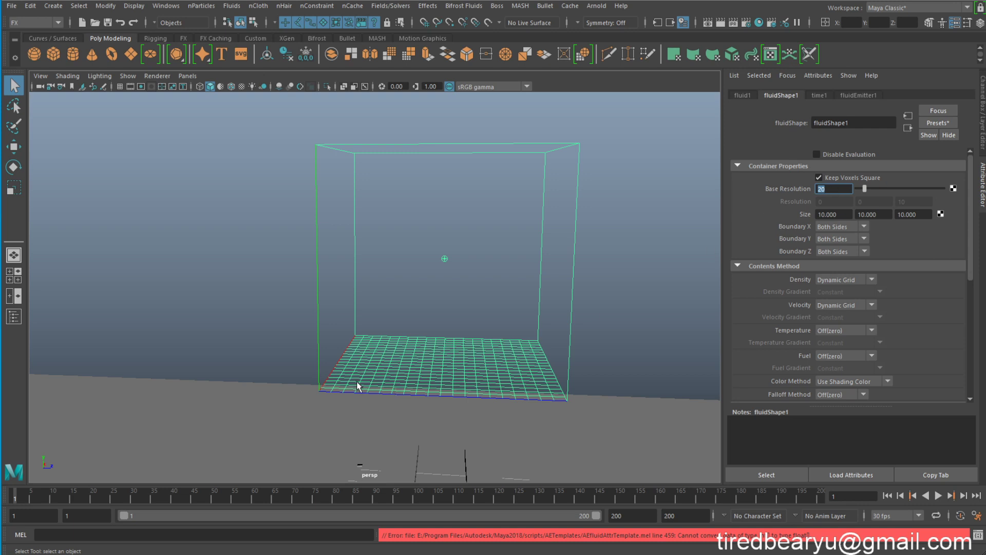
# Step: Inspect the container's grid, then change Base Resolution to 50
pyautogui.keyDown('alt'); pyautogui.moveTo(360, 386); pyautogui.dragTo(365, 394); pyautogui.keyUp('alt')
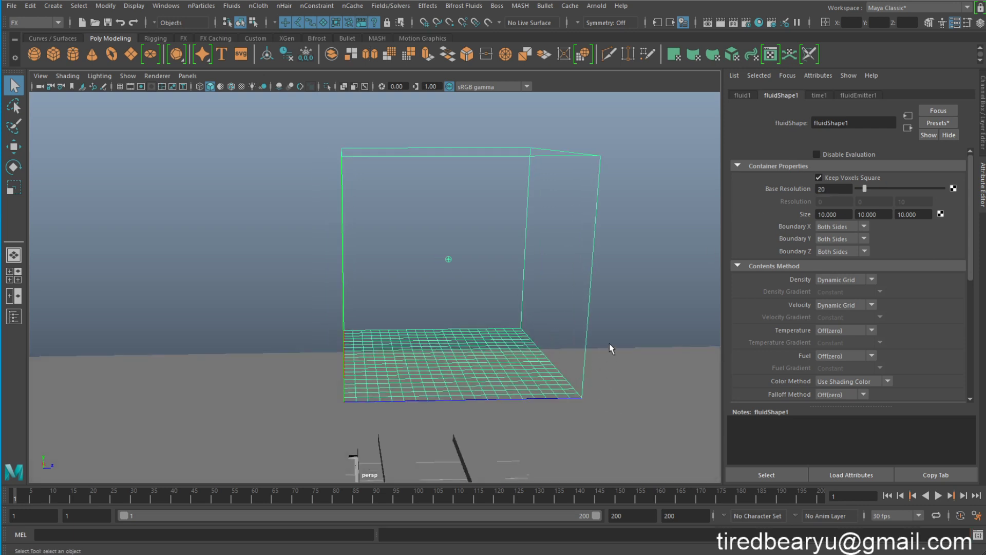
pyautogui.keyDown('alt'); pyautogui.moveTo(609, 343); pyautogui.dragTo(370, 283); pyautogui.keyUp('alt')
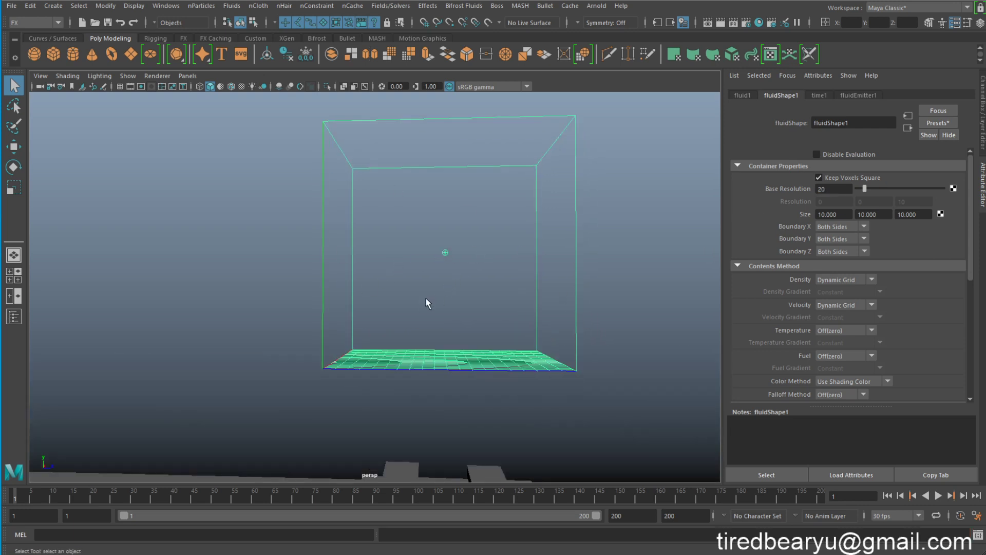
pyautogui.keyDown('alt'); pyautogui.moveTo(420, 312); pyautogui.dragTo(518, 313); pyautogui.keyUp('alt')
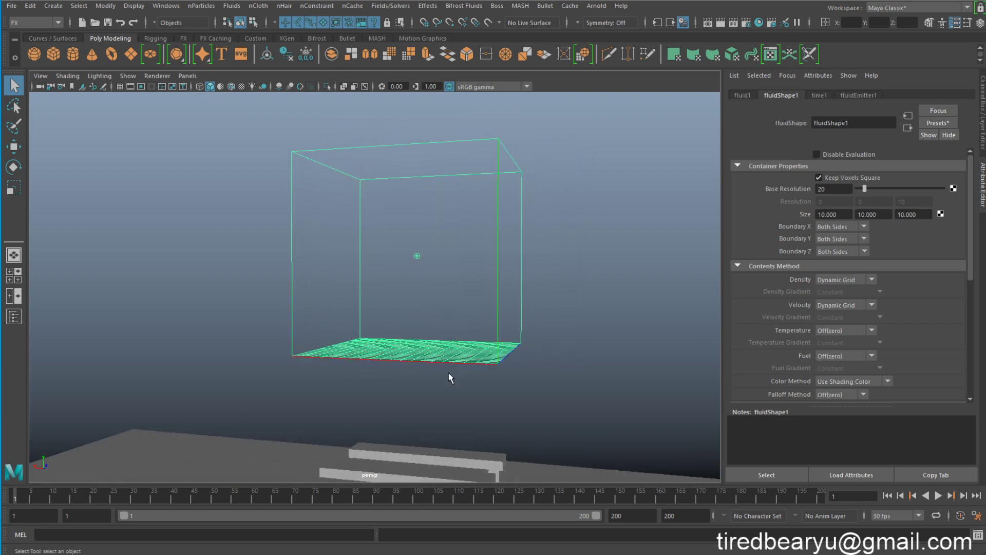
pyautogui.moveTo(445, 282)
pyautogui.keyDown('alt'); pyautogui.mouseDown()
pyautogui.moveTo(476, 306)
pyautogui.moveTo(445, 313)
pyautogui.moveTo(459, 329)
pyautogui.moveTo(438, 321)
pyautogui.mouseUp(); pyautogui.keyUp('alt')
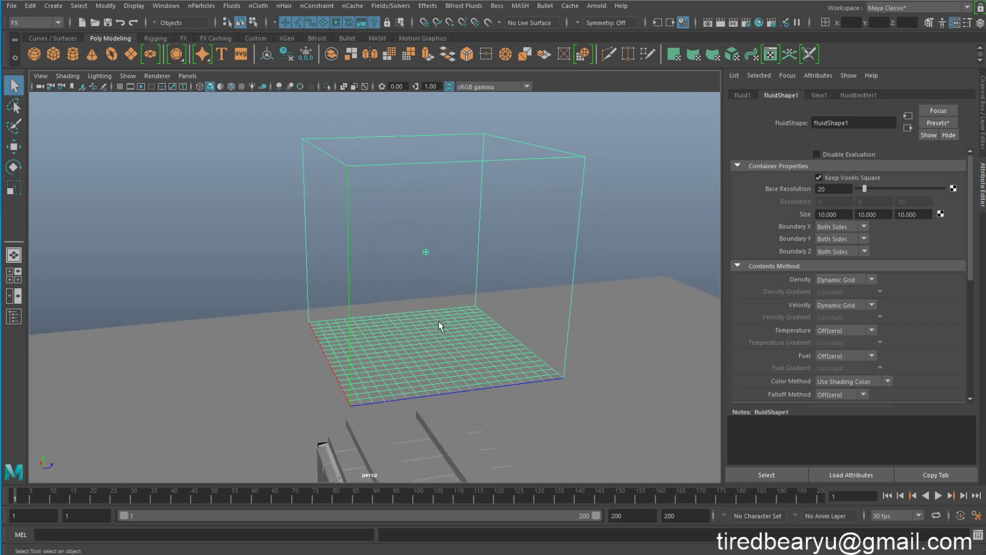
pyautogui.doubleClick(821, 188)
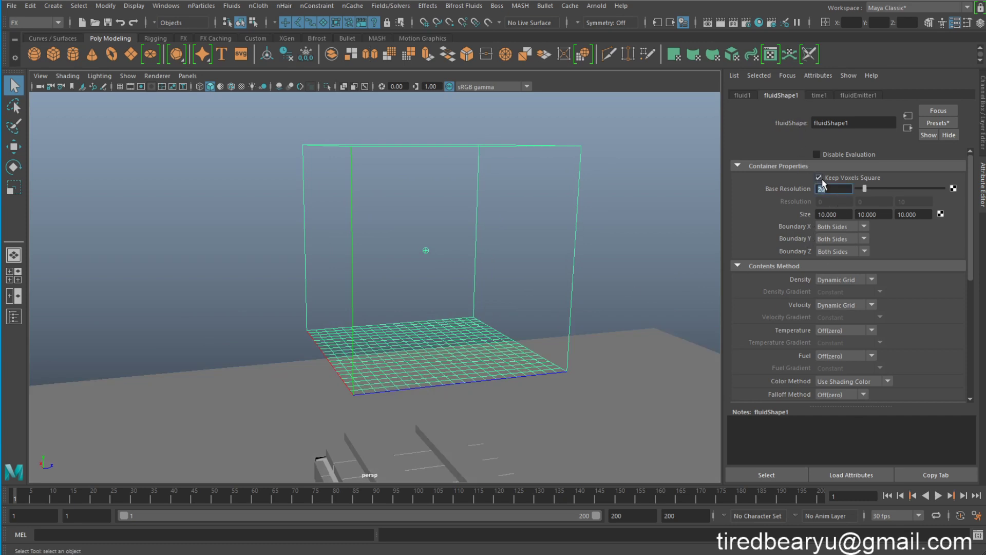
pyautogui.write('50')
pyautogui.press('Return')
pyautogui.moveTo(621, 242)
pyautogui.keyDown('alt'); pyautogui.mouseDown()
pyautogui.moveTo(529, 248)
pyautogui.moveTo(458, 231)
pyautogui.mouseUp(); pyautogui.keyUp('alt')
pyautogui.keyDown('alt'); pyautogui.moveTo(457, 231); pyautogui.dragTo(537, 264, button='right'); pyautogui.keyUp('alt')
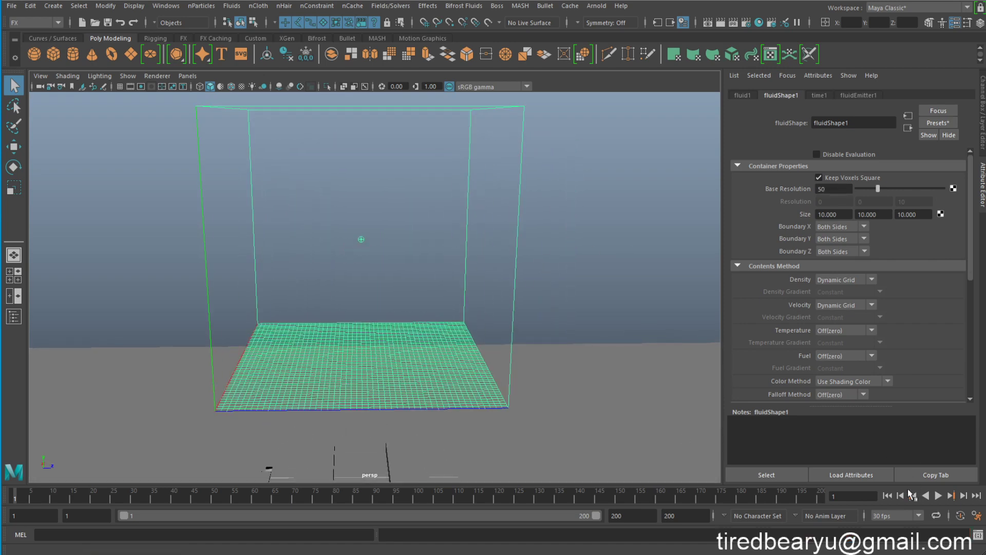
pyautogui.click(942, 496)
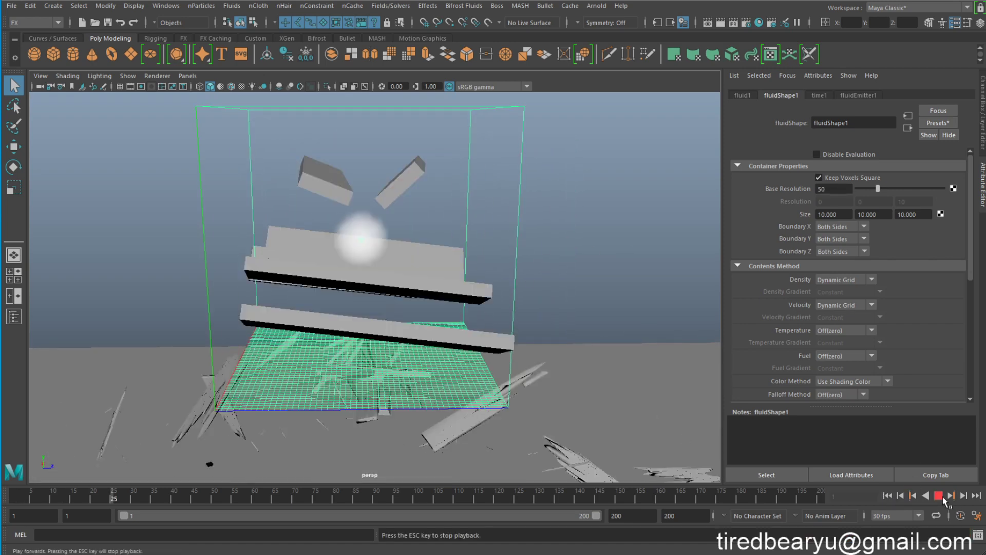
pyautogui.press('Escape')
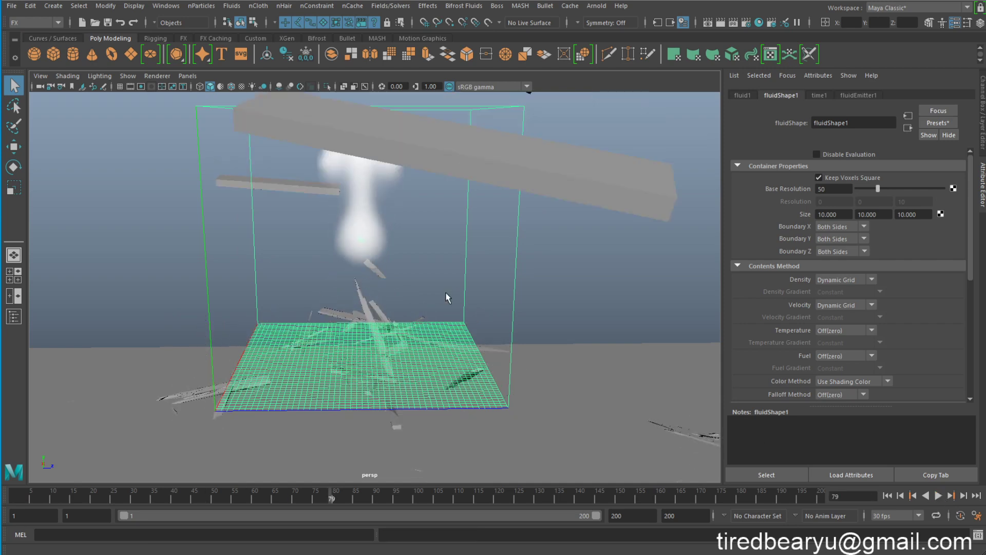
pyautogui.moveTo(446, 297)
pyautogui.keyDown('alt'); pyautogui.mouseDown()
pyautogui.moveTo(390, 193)
pyautogui.moveTo(484, 205)
pyautogui.mouseUp(); pyautogui.keyUp('alt')
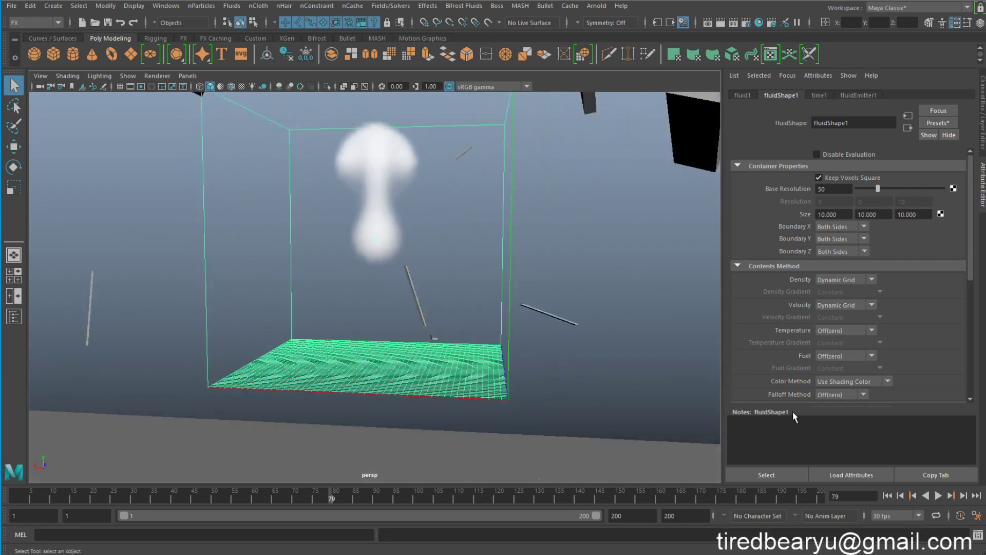
pyautogui.click(937, 496)
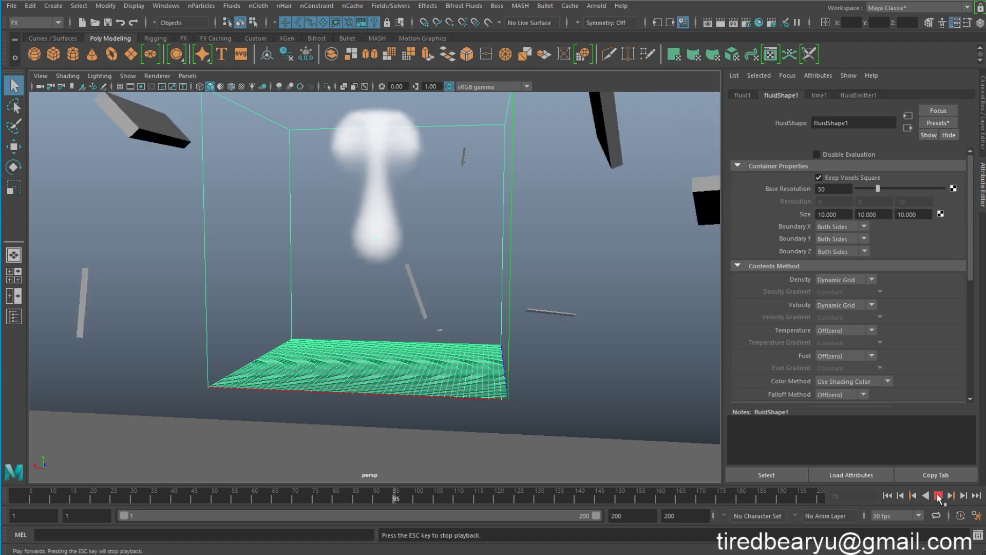
pyautogui.click(939, 498)
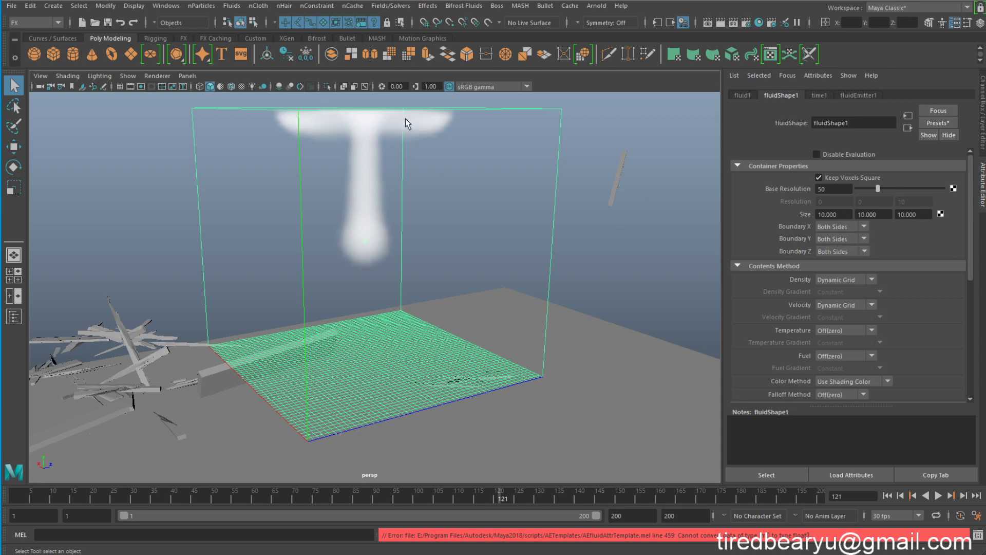
pyautogui.moveTo(321, 235)
pyautogui.keyDown('alt'); pyautogui.mouseDown()
pyautogui.moveTo(362, 242)
pyautogui.moveTo(341, 218)
pyautogui.mouseUp(); pyautogui.keyUp('alt')
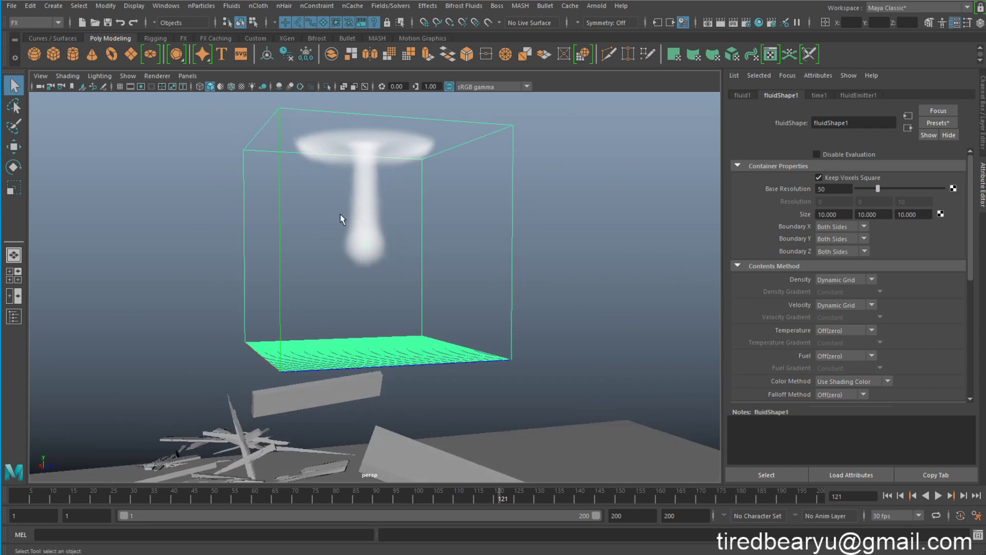
pyautogui.click(887, 495)
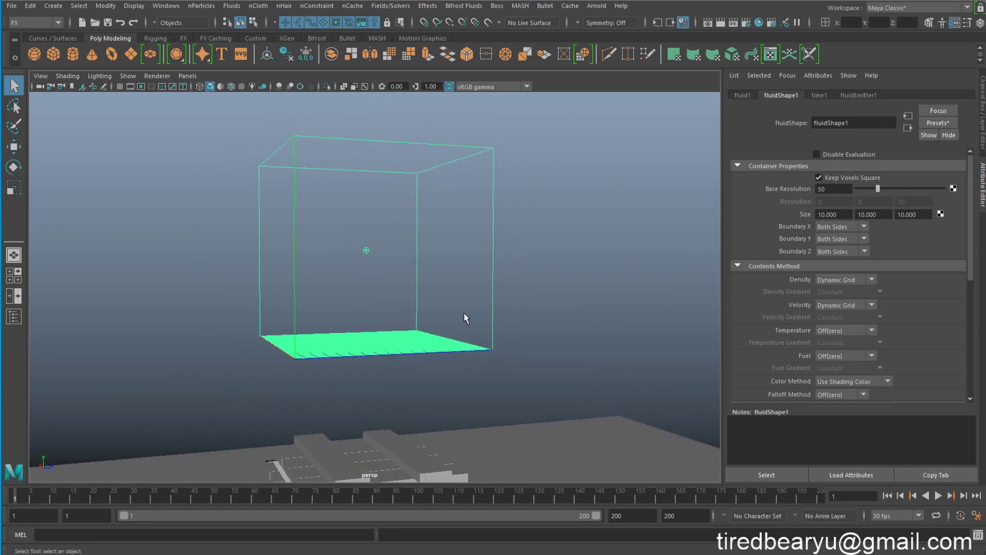
pyautogui.keyDown('alt'); pyautogui.moveTo(464, 319); pyautogui.dragTo(284, 266); pyautogui.keyUp('alt')
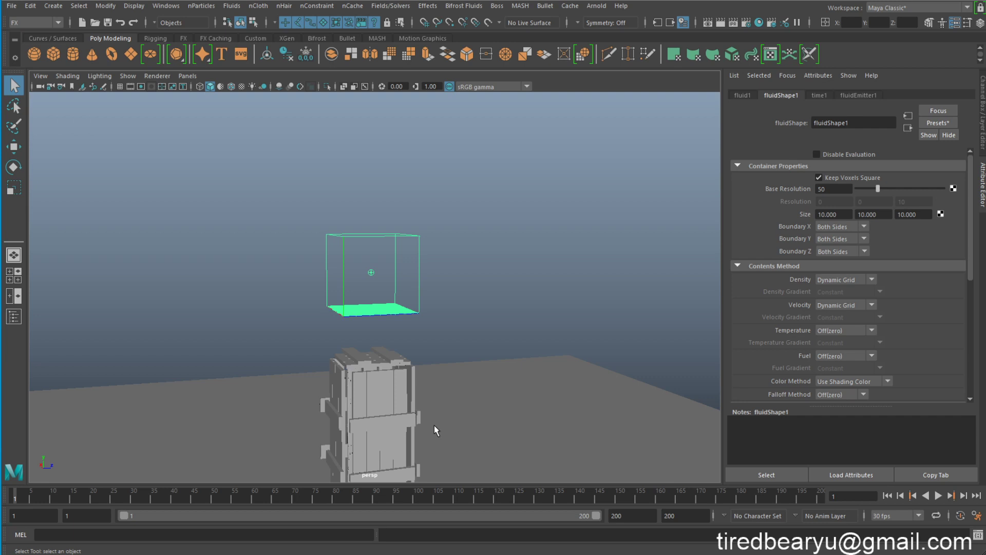
pyautogui.click(866, 94)
# Step: Browse fluidEmitter1's attributes and expand the volume emitter settings
pyautogui.keyDown('alt'); pyautogui.moveTo(370, 315); pyautogui.dragTo(369, 276, button='middle'); pyautogui.keyUp('alt')
pyautogui.scroll(2, 369, 276)
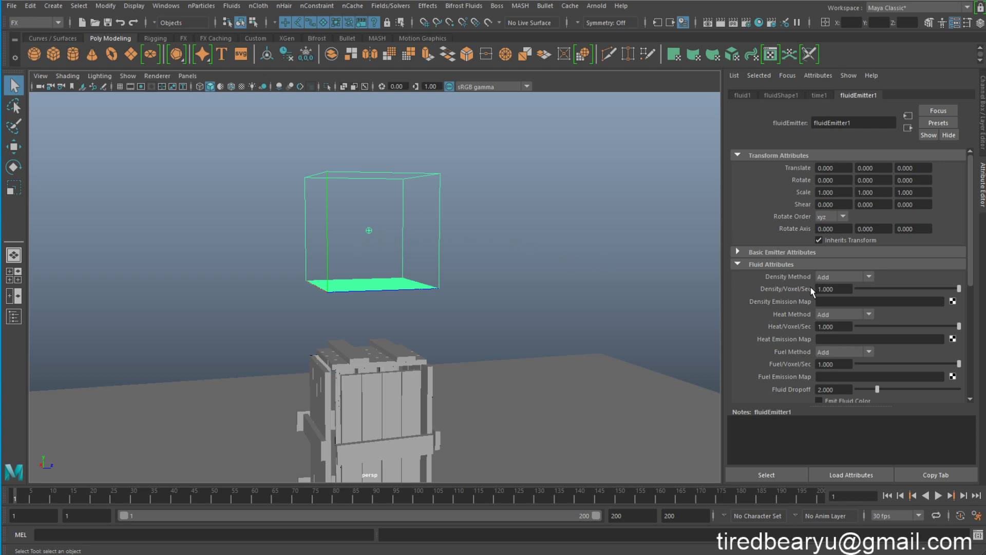
pyautogui.scroll(-5, 800, 276)
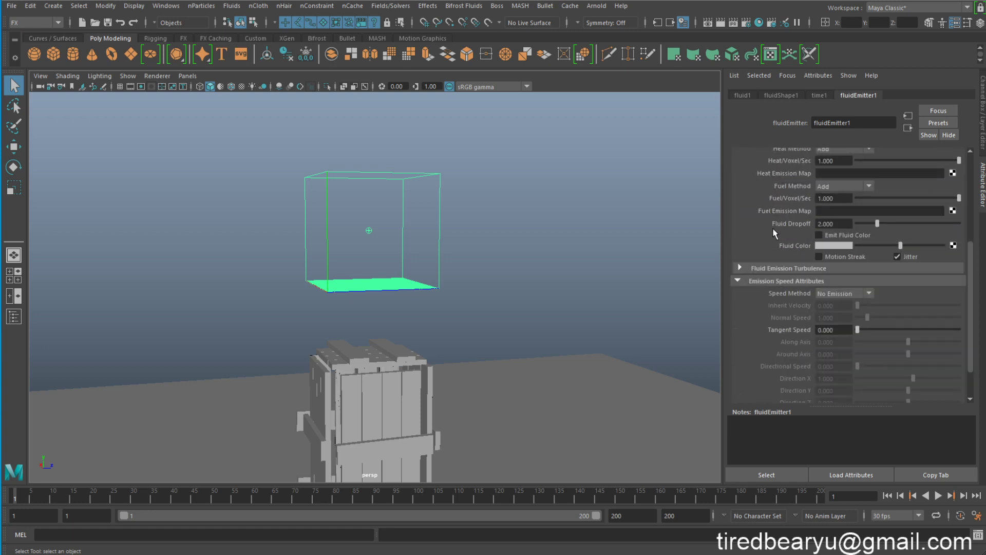
pyautogui.scroll(-2, 778, 239)
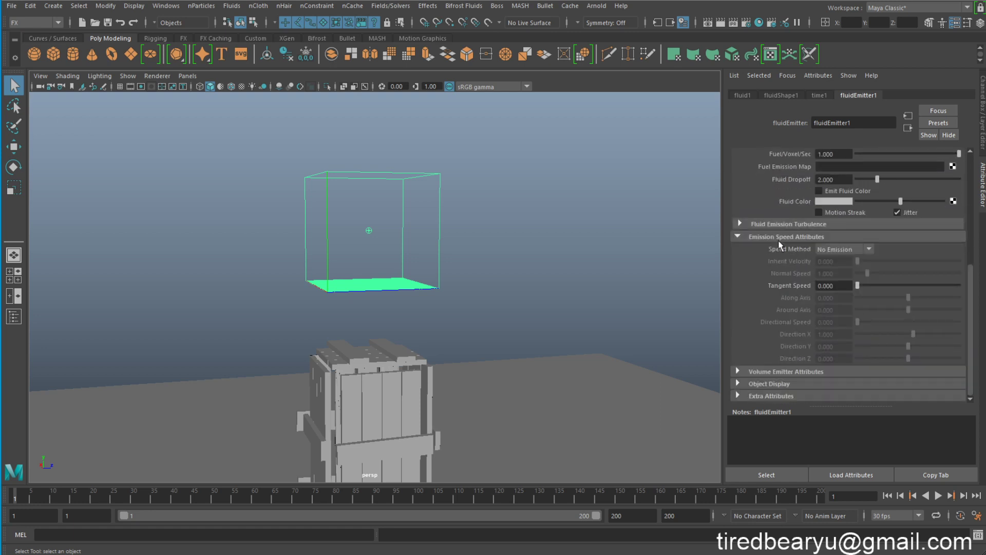
pyautogui.click(787, 372)
pyautogui.scroll(-2, 816, 372)
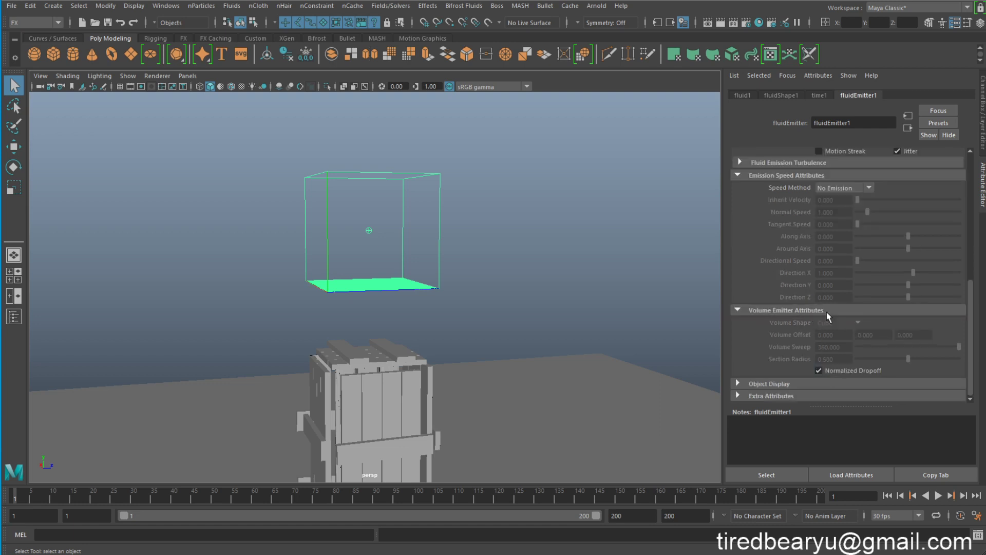
pyautogui.scroll(3, 830, 309)
pyautogui.scroll(3, 830, 297)
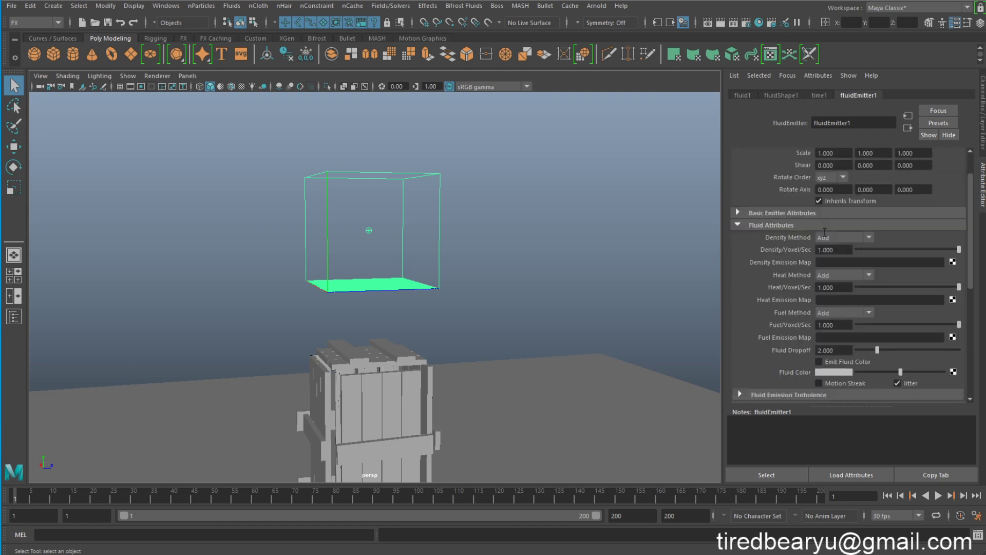
# Step: Set the Emitter Type to Volume and the Volume Shape to Sphere
pyautogui.click(772, 212)
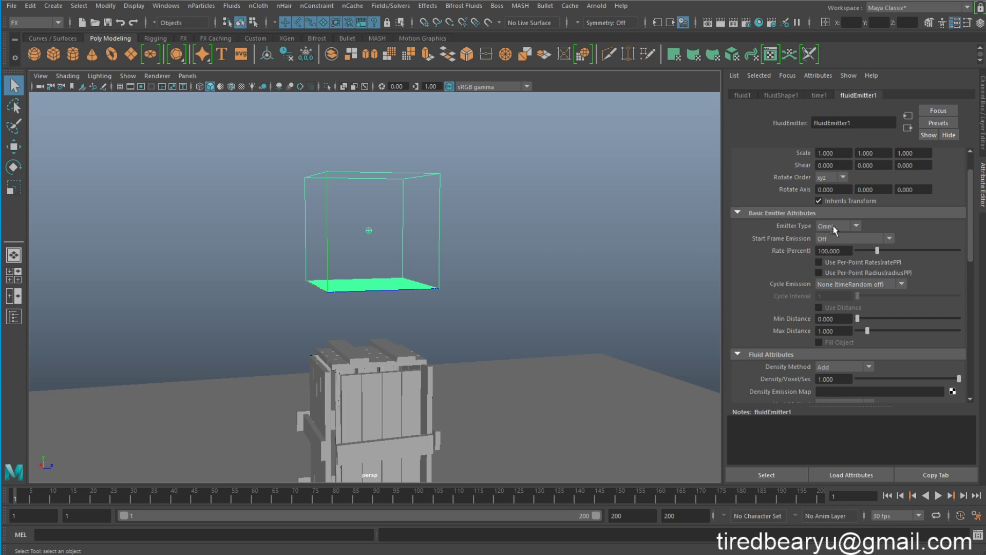
pyautogui.click(837, 226)
pyautogui.click(847, 268)
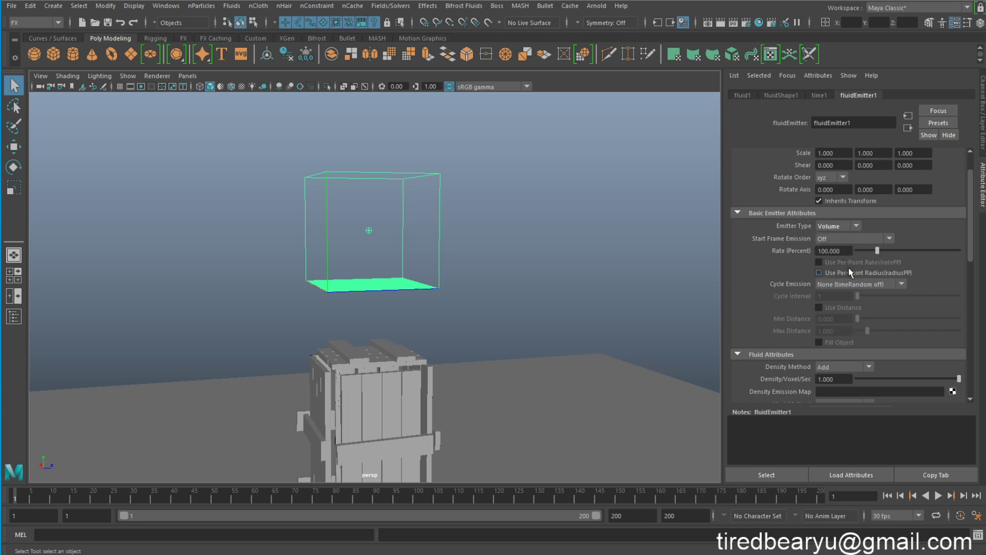
pyautogui.scroll(-5, 867, 254)
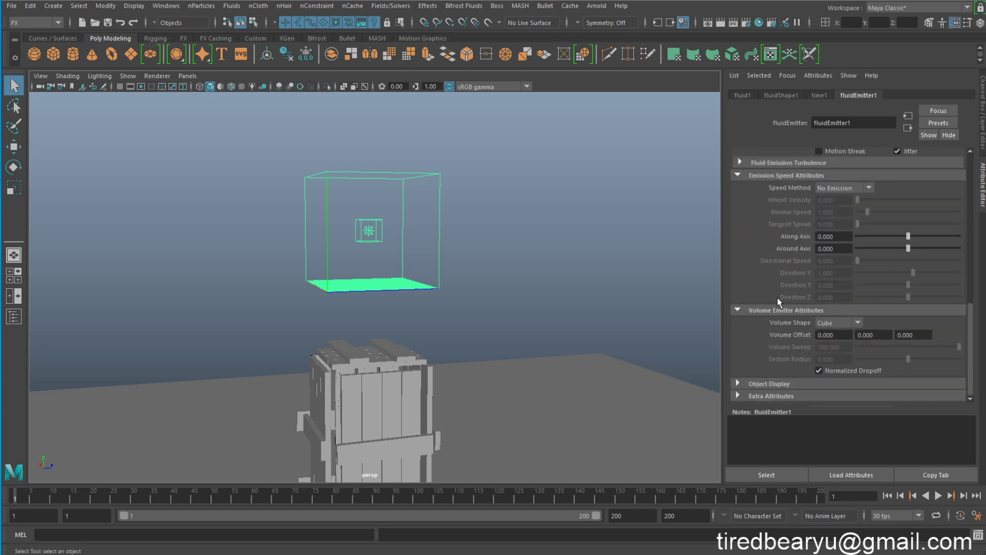
pyautogui.click(842, 322)
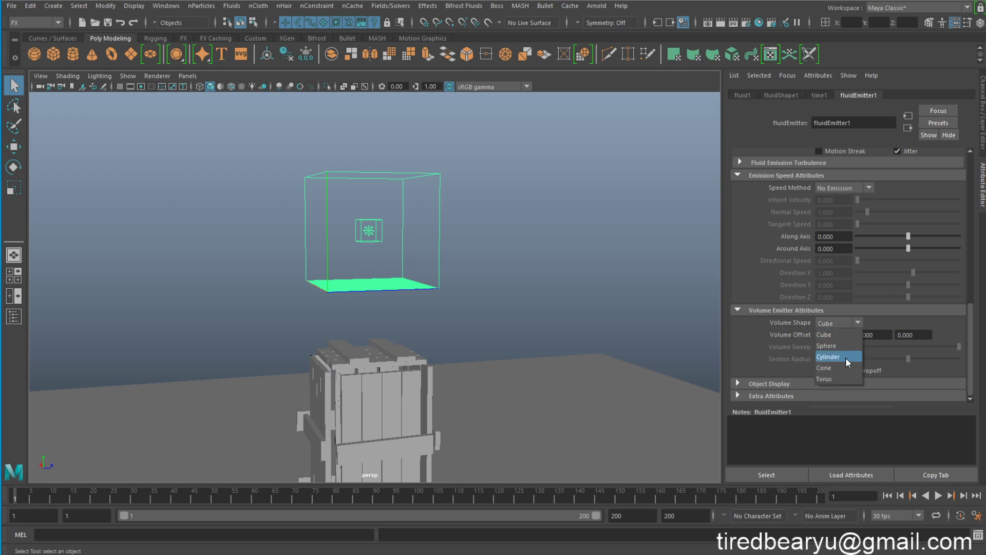
pyautogui.click(843, 345)
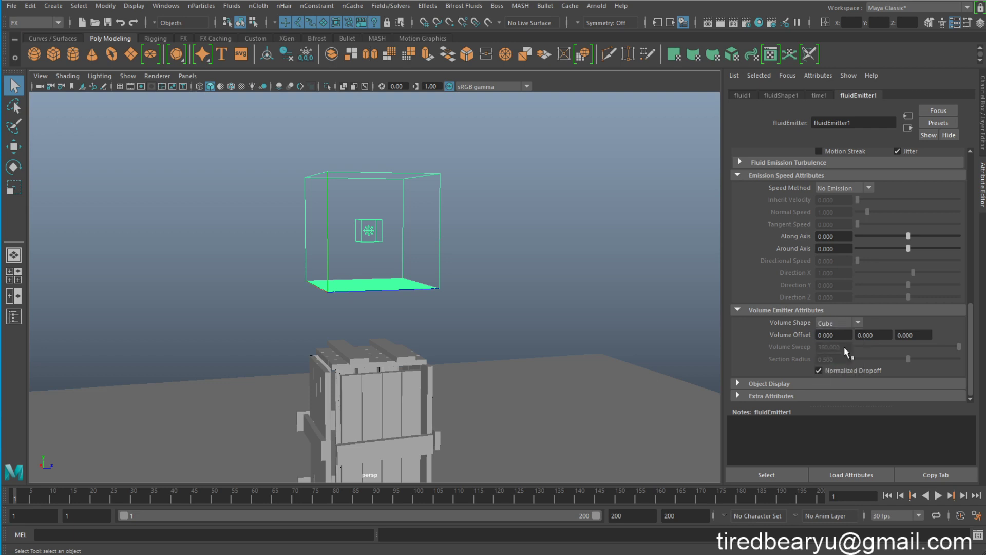
# Step: Scale up the spherical fluid emitter and move it lower inside the container
pyautogui.scroll(4, 422, 232)
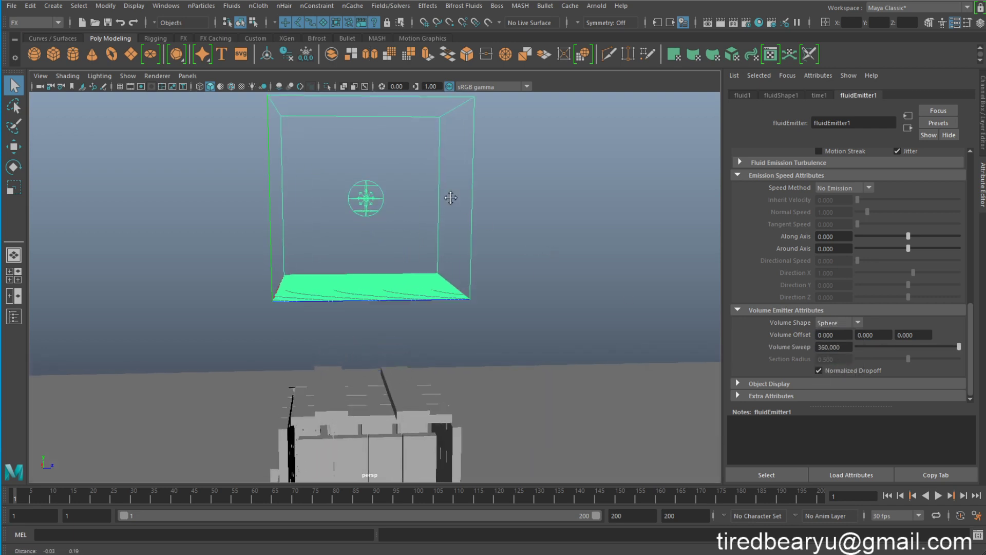
pyautogui.click(389, 223)
pyautogui.press('r')
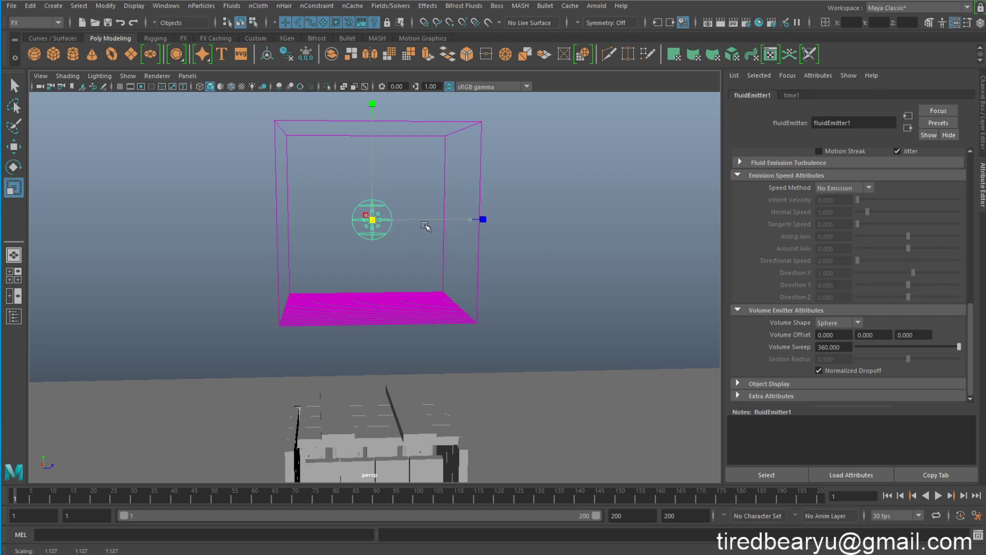
pyautogui.moveTo(373, 220); pyautogui.dragTo(452, 221)
pyautogui.press('w')
pyautogui.moveTo(374, 129)
pyautogui.mouseDown()
pyautogui.moveTo(374, 157)
pyautogui.moveTo(485, 318)
pyautogui.mouseUp()
pyautogui.press('q')
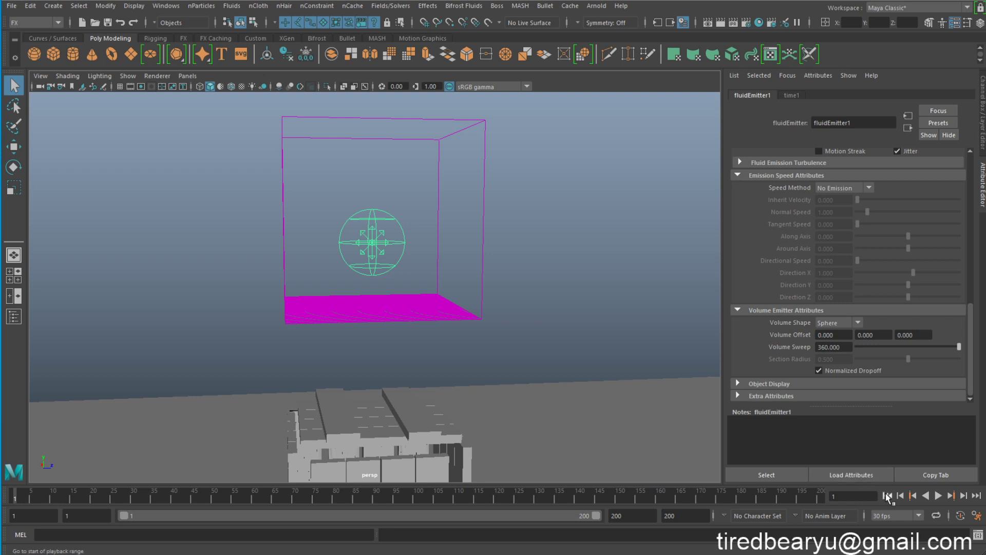
# Step: Play the smoke simulation to check the plume, then rewind to frame 1 and zoom in
pyautogui.click(938, 495)
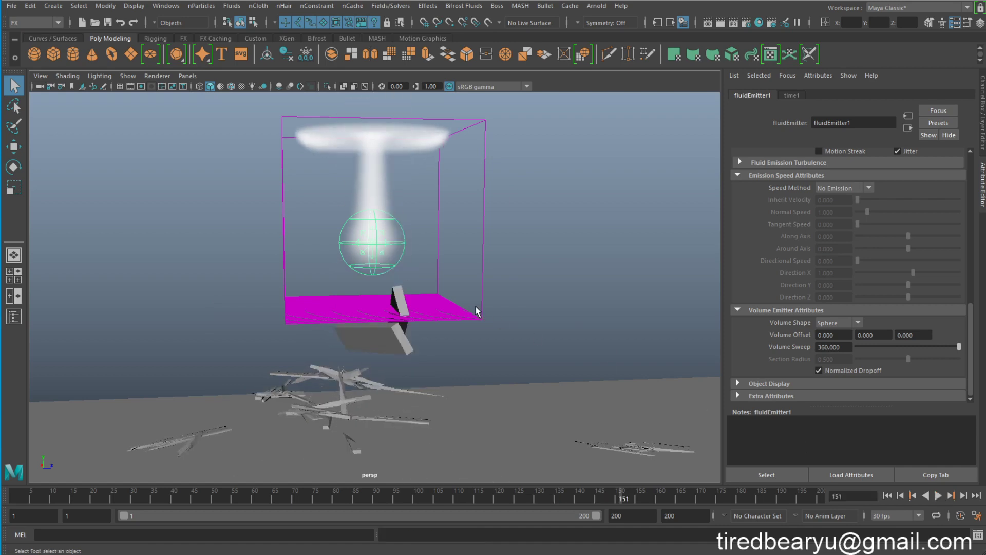
pyautogui.keyDown('alt'); pyautogui.moveTo(476, 310); pyautogui.dragTo(588, 322); pyautogui.keyUp('alt')
pyautogui.press('Escape')
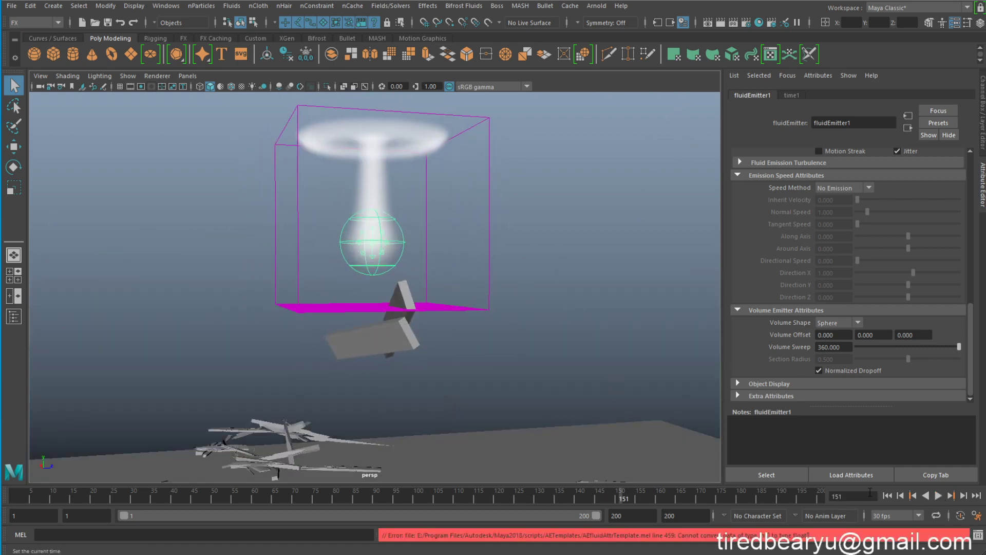
pyautogui.click(887, 495)
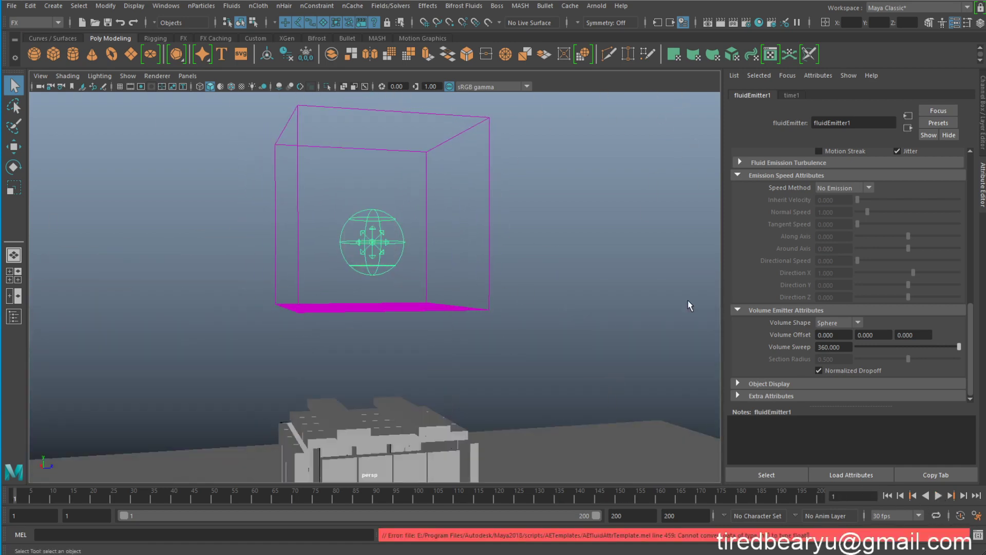
pyautogui.keyDown('alt'); pyautogui.moveTo(463, 298); pyautogui.dragTo(717, 258, button='right'); pyautogui.keyUp('alt')
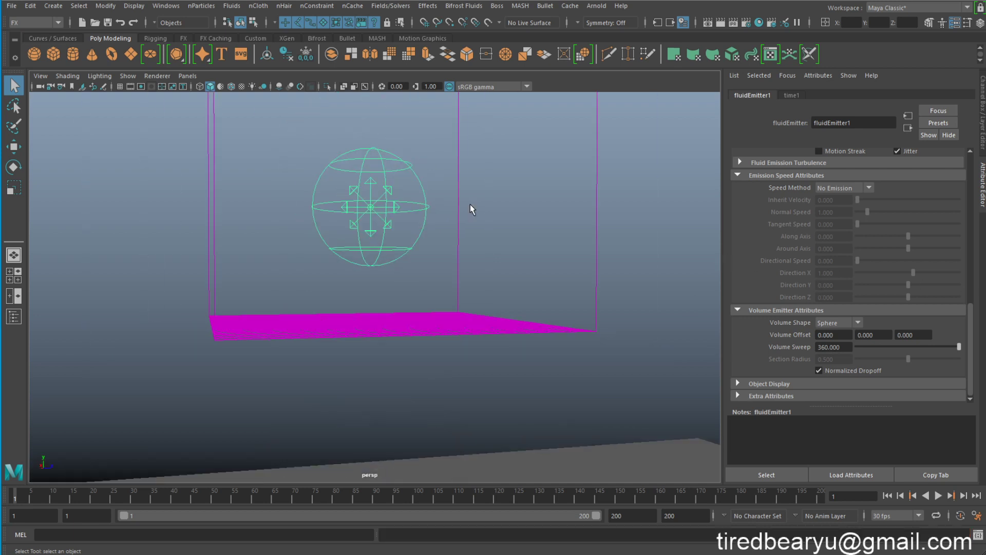
pyautogui.scroll(-3, 470, 204)
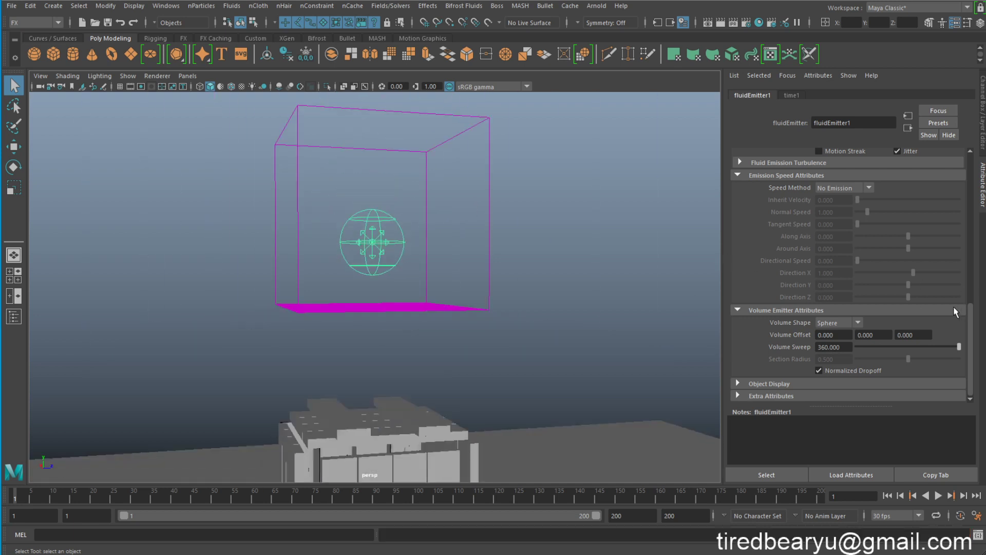
pyautogui.scroll(5, 893, 281)
pyautogui.scroll(3, 893, 281)
pyautogui.scroll(5, 892, 280)
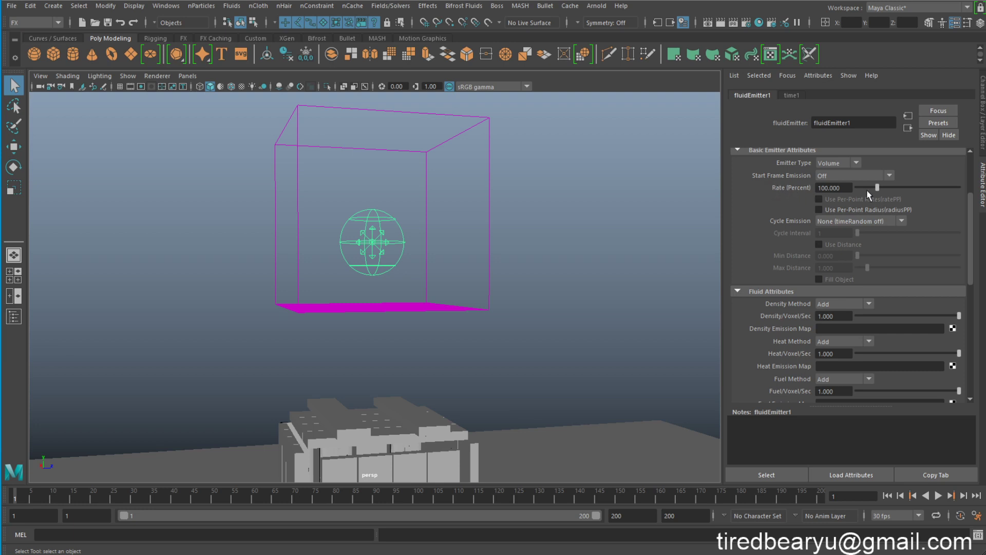
# Step: Lower the emitter's Rate (Percent) to 0 and play the simulation to frame 102
pyautogui.moveTo(867, 190); pyautogui.dragTo(776, 191)
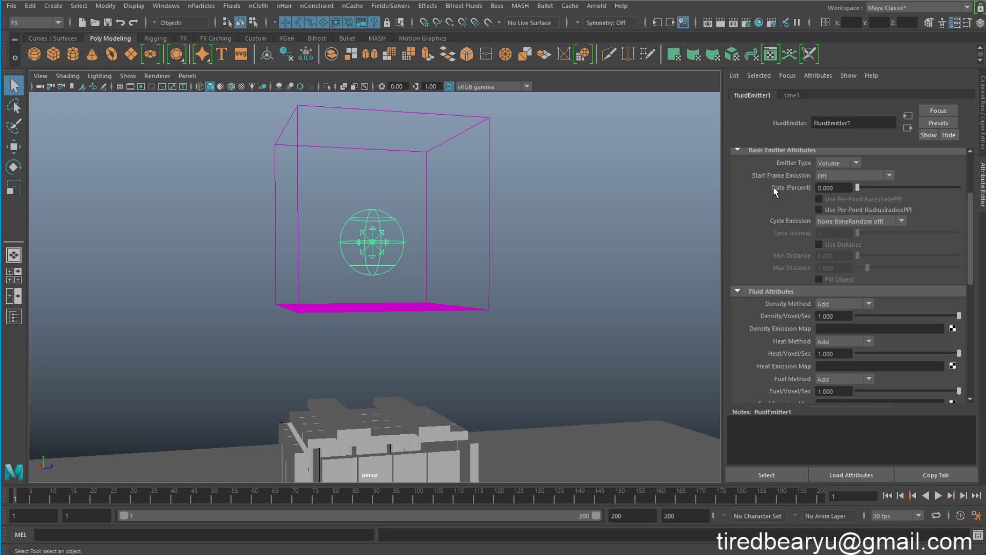
pyautogui.click(938, 495)
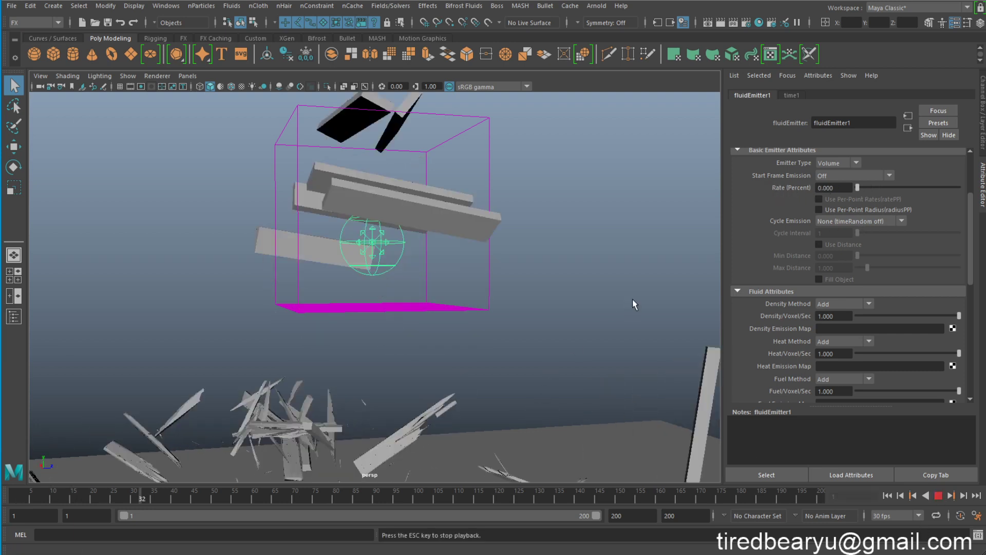
pyautogui.keyDown('alt'); pyautogui.moveTo(633, 298); pyautogui.dragTo(396, 343, button='right'); pyautogui.keyUp('alt')
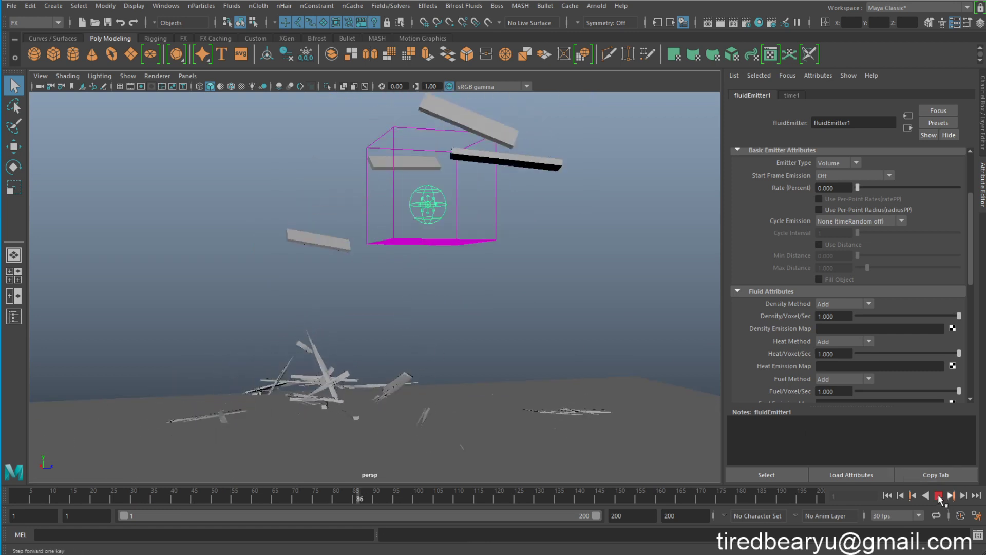
pyautogui.press('Escape')
# Step: Replay from frame 1, stop, and select the crate to show group1SetShape
pyautogui.keyDown('alt'); pyautogui.moveTo(510, 337); pyautogui.dragTo(555, 311, button='middle'); pyautogui.keyUp('alt')
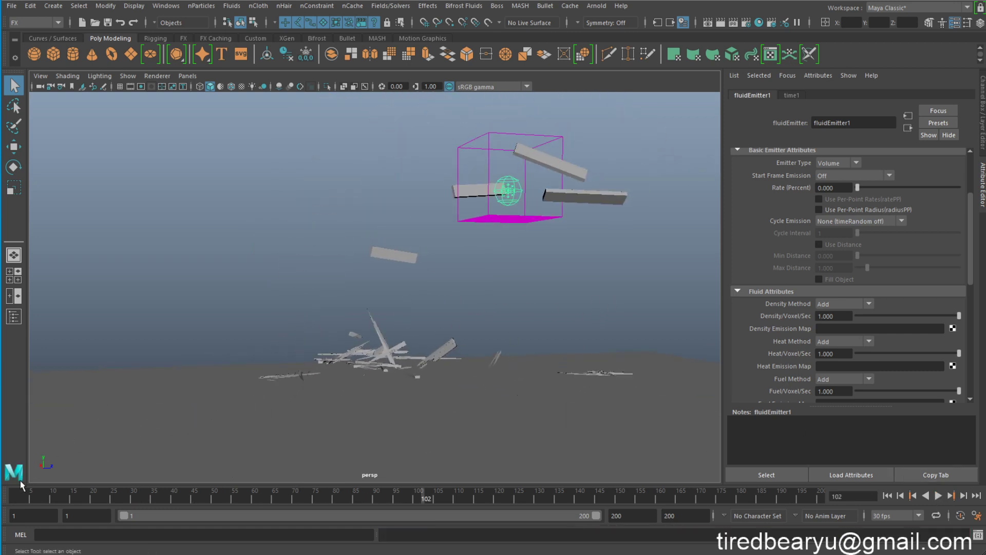
pyautogui.click(20, 497)
pyautogui.hotkey('alt', 'v')
pyautogui.press('Escape')
pyautogui.click(549, 286)
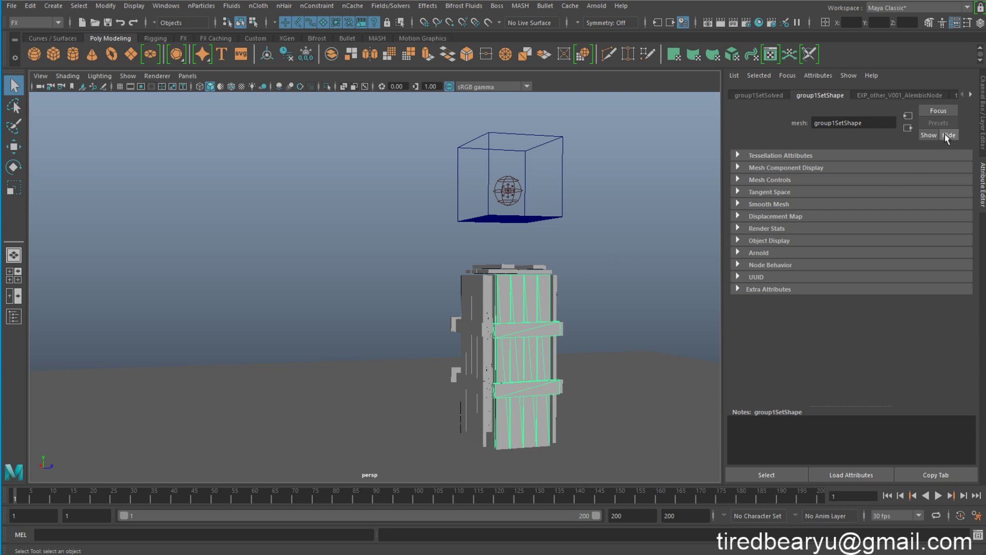
# Step: Change the crate's Alembic cache Offset from 8.1 to 11.4
pyautogui.click(981, 134)
pyautogui.click(839, 223)
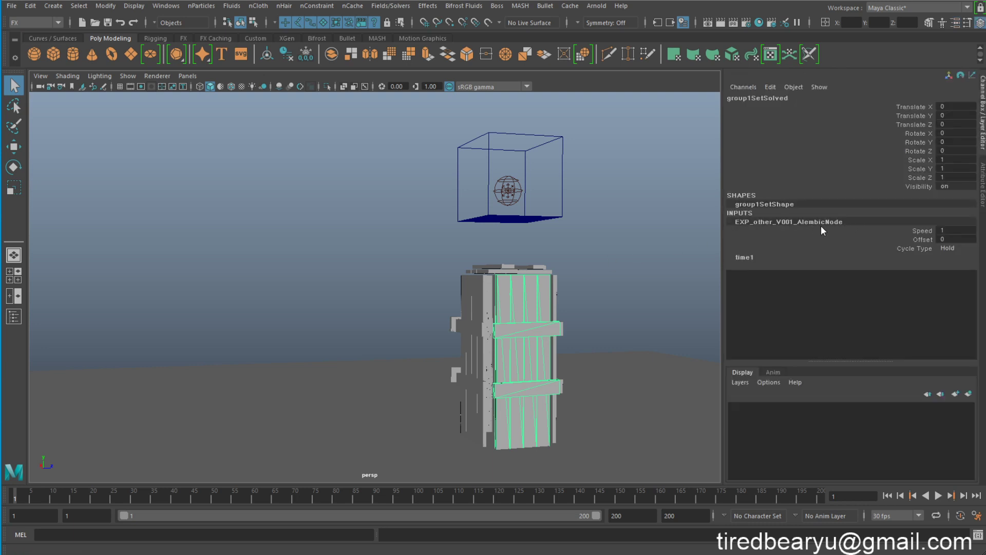
pyautogui.moveTo(457, 261); pyautogui.dragTo(596, 307)
pyautogui.doubleClick(837, 223)
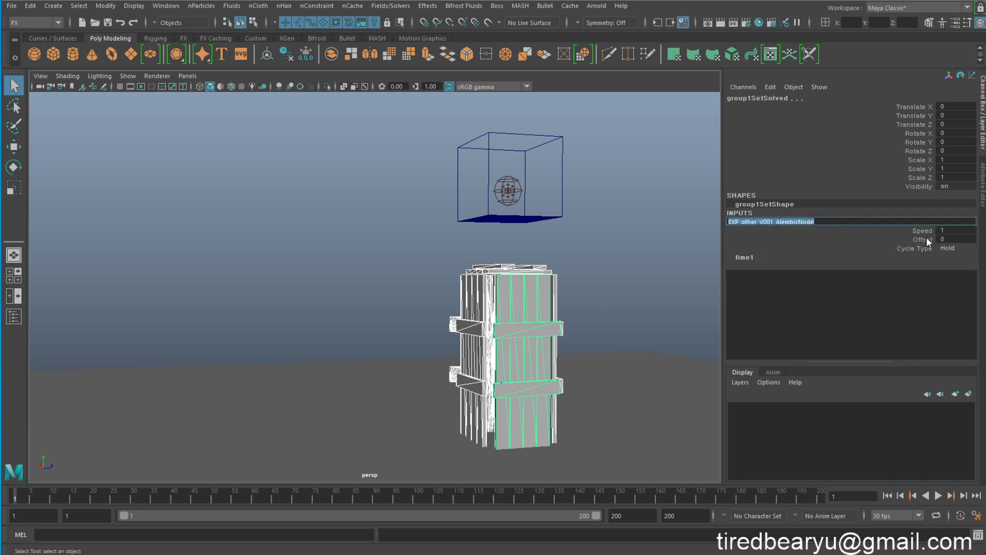
pyautogui.click(928, 238)
pyautogui.moveTo(577, 242); pyautogui.dragTo(797, 253, button='middle')
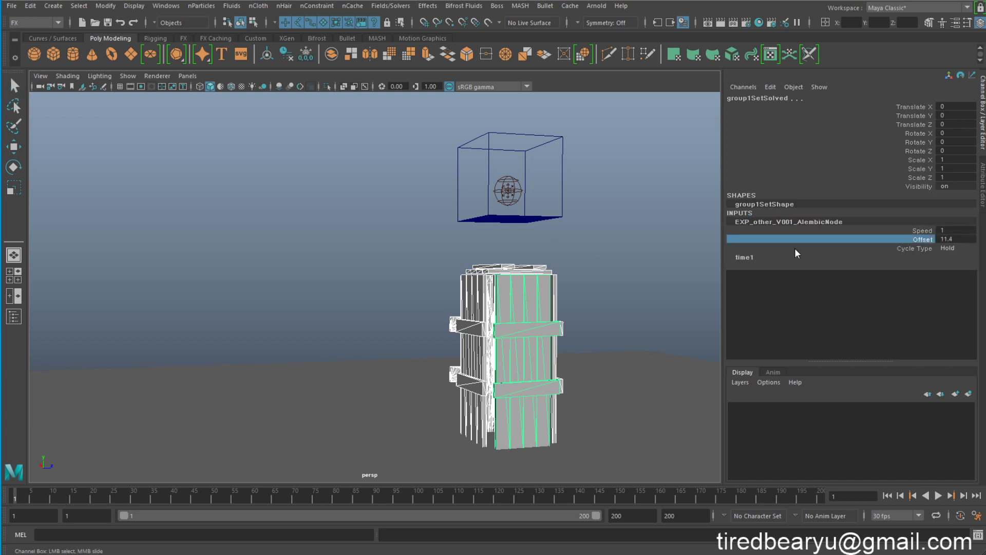
# Step: Scrub to frames 17 and 15 to confirm the crate now shatters earlier
pyautogui.hotkey('alt', 'v')
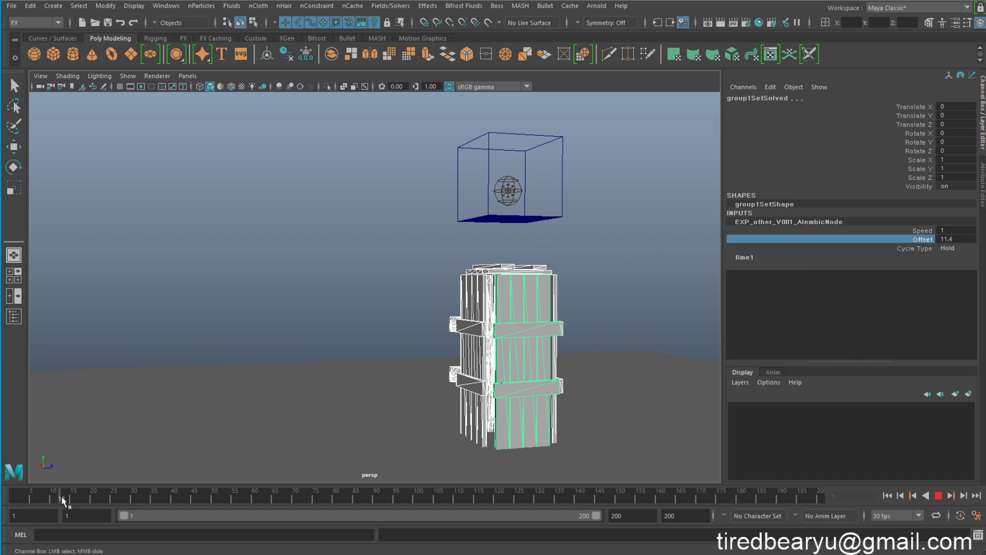
pyautogui.moveTo(60, 495); pyautogui.dragTo(87, 501)
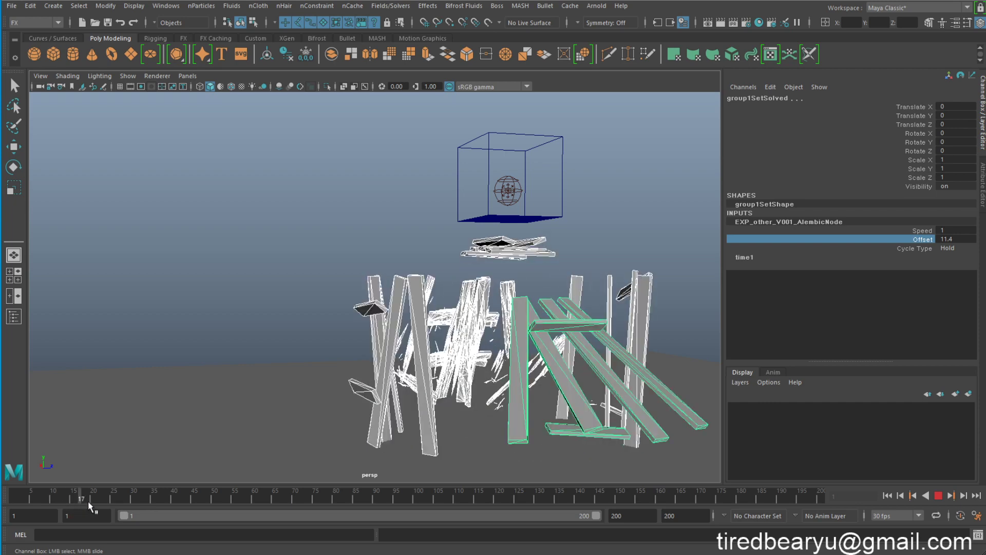
pyautogui.moveTo(88, 501); pyautogui.dragTo(74, 502)
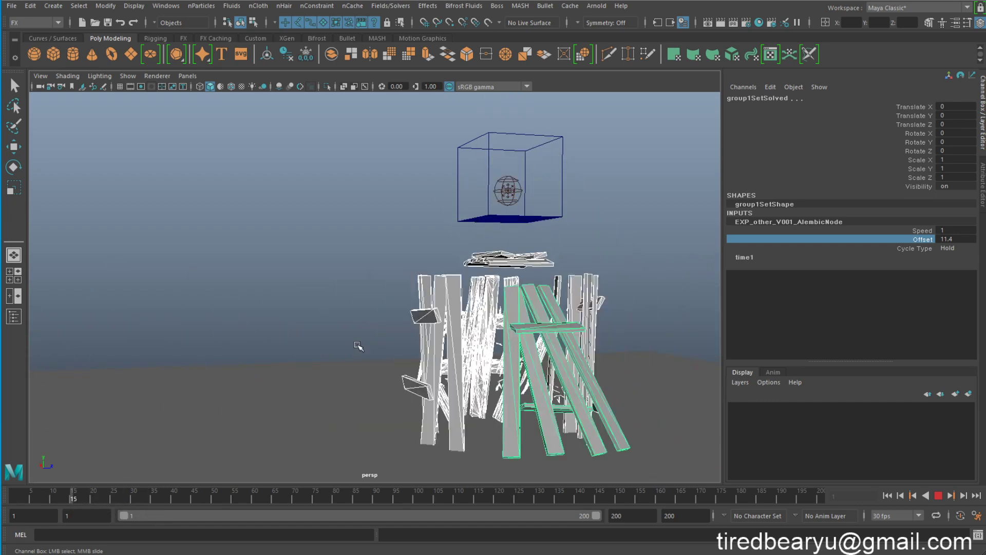
pyautogui.keyDown('alt'); pyautogui.moveTo(358, 345); pyautogui.dragTo(258, 332); pyautogui.keyUp('alt')
# Step: Lower the fluid container with the Move tool
pyautogui.click(389, 179)
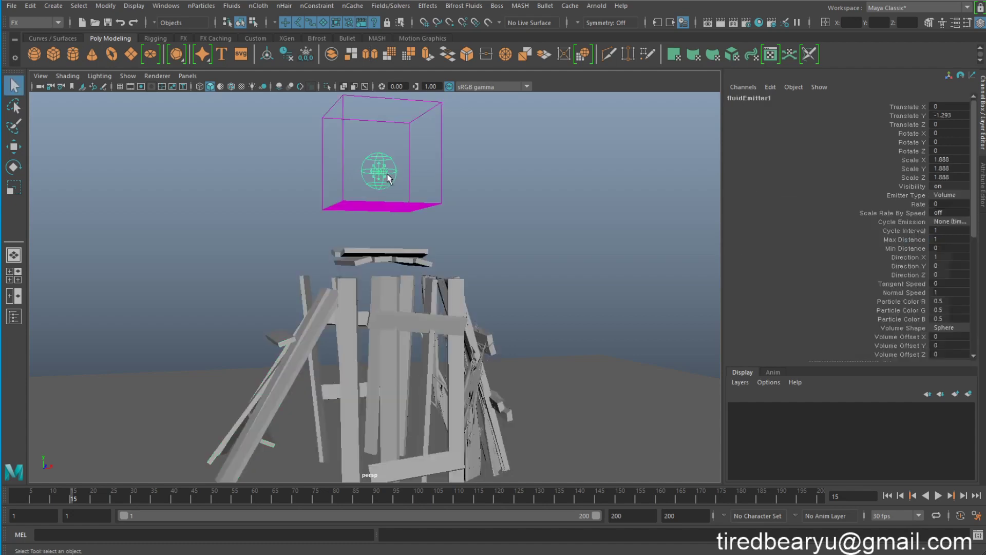
pyautogui.press('Up')
pyautogui.press('w')
pyautogui.moveTo(377, 149); pyautogui.dragTo(377, 215)
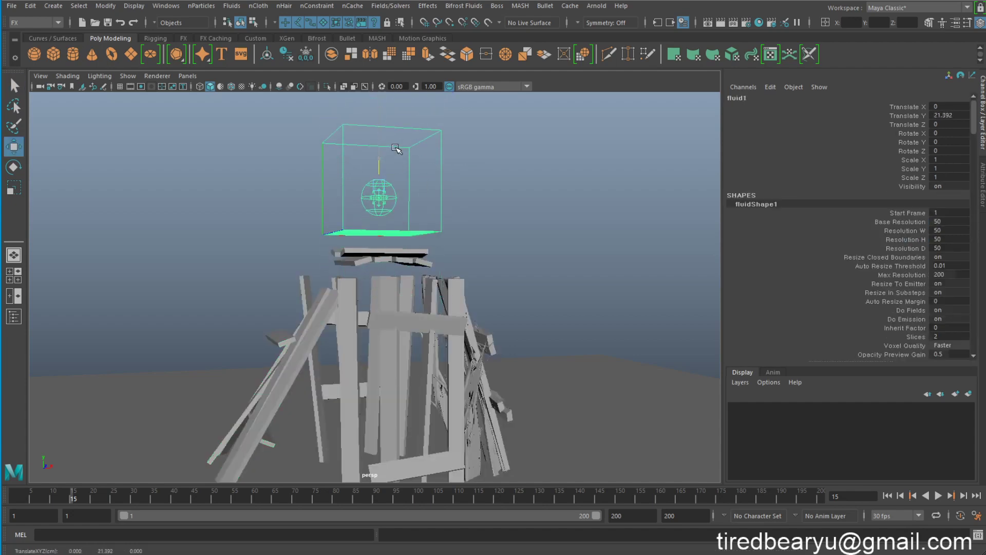
pyautogui.keyDown('alt'); pyautogui.moveTo(459, 183); pyautogui.dragTo(459, 247, button='middle'); pyautogui.keyUp('alt')
pyautogui.click(532, 232)
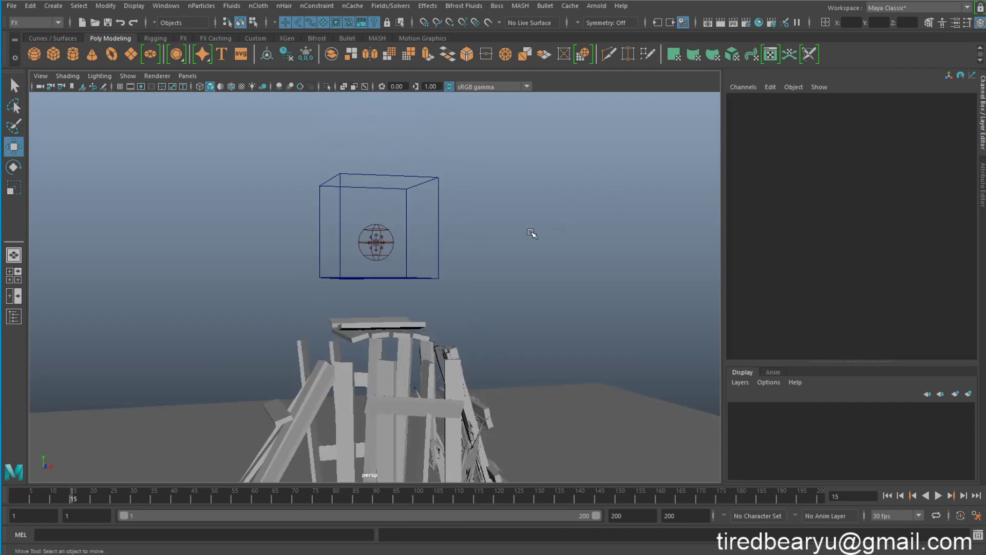
# Step: Select fluidEmitter1 at frame 12 and show its full attribute settings
pyautogui.click(379, 227)
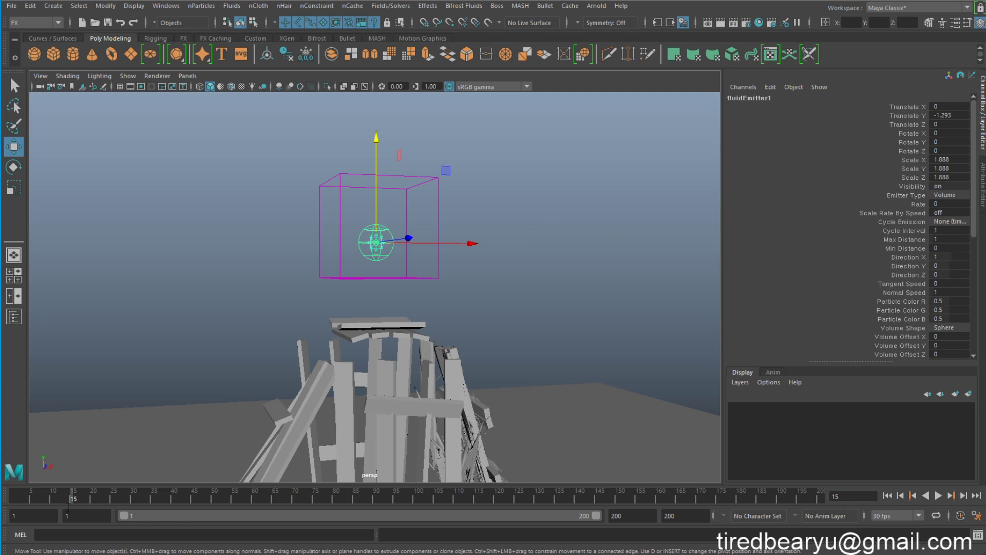
pyautogui.moveTo(72, 497); pyautogui.dragTo(58, 498)
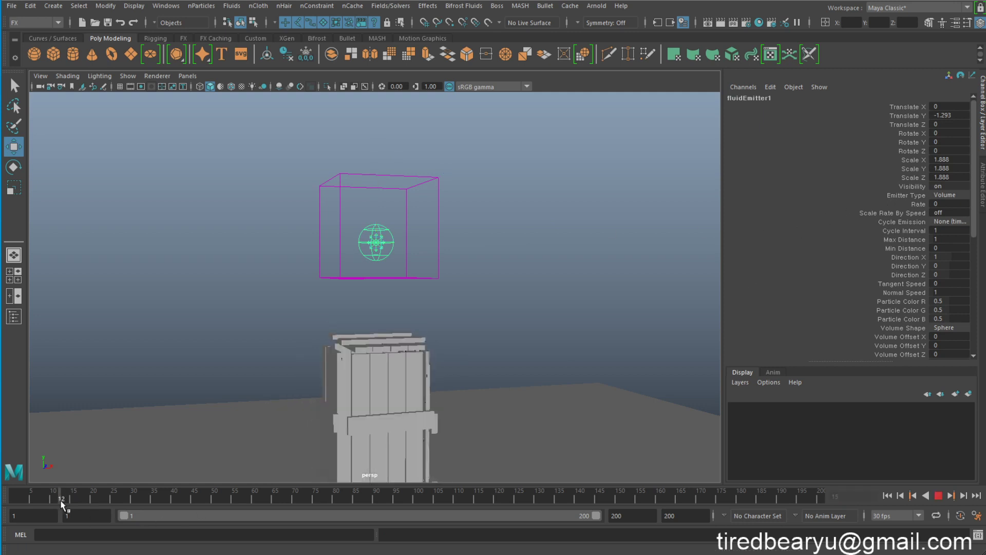
pyautogui.moveTo(59, 500); pyautogui.dragTo(60, 501)
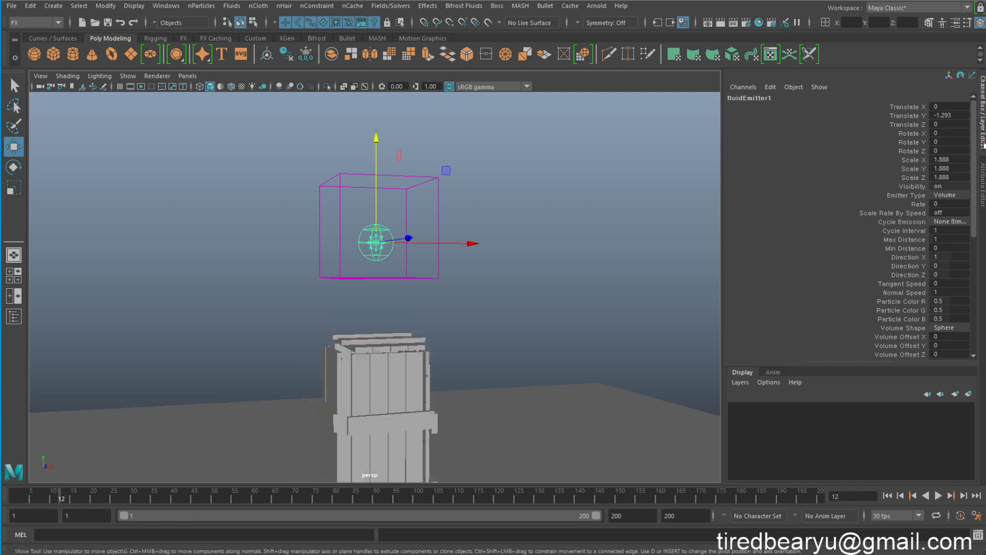
pyautogui.click(983, 125)
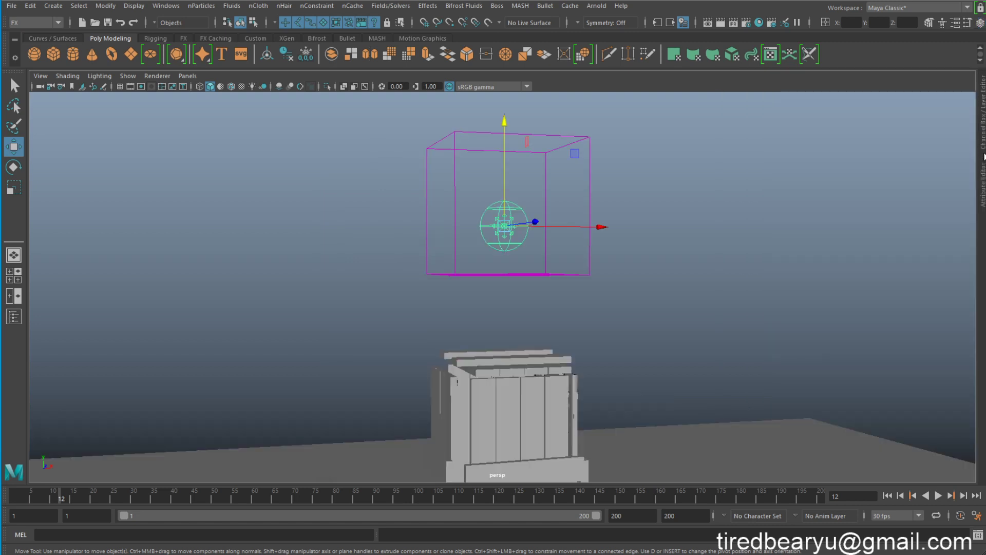
pyautogui.keyDown('alt'); pyautogui.moveTo(757, 230); pyautogui.dragTo(757, 237); pyautogui.keyUp('alt')
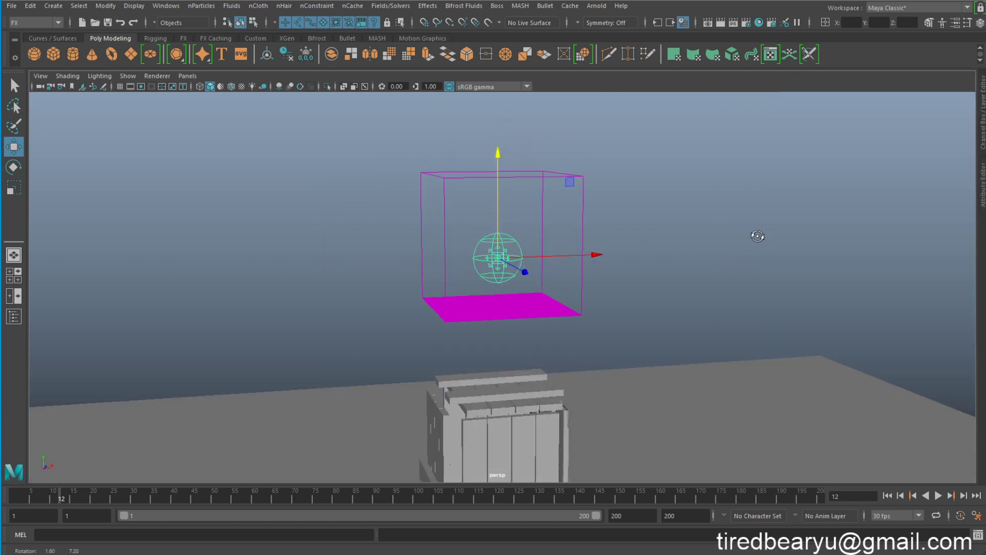
pyautogui.click(983, 183)
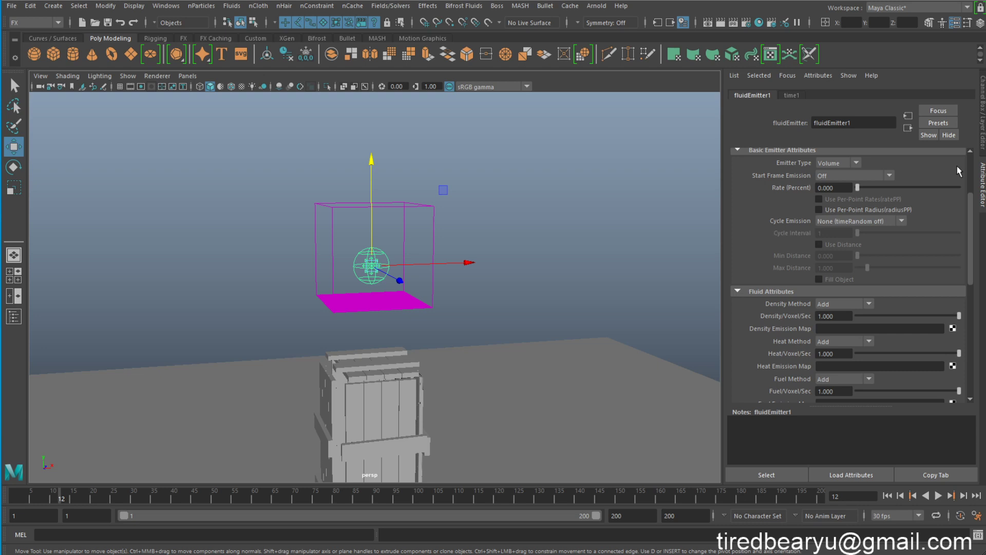
# Step: Key the emitter Rate at 0 on frame 12 and 1000 on frame 13
pyautogui.rightClick(834, 192)
pyautogui.click(873, 193)
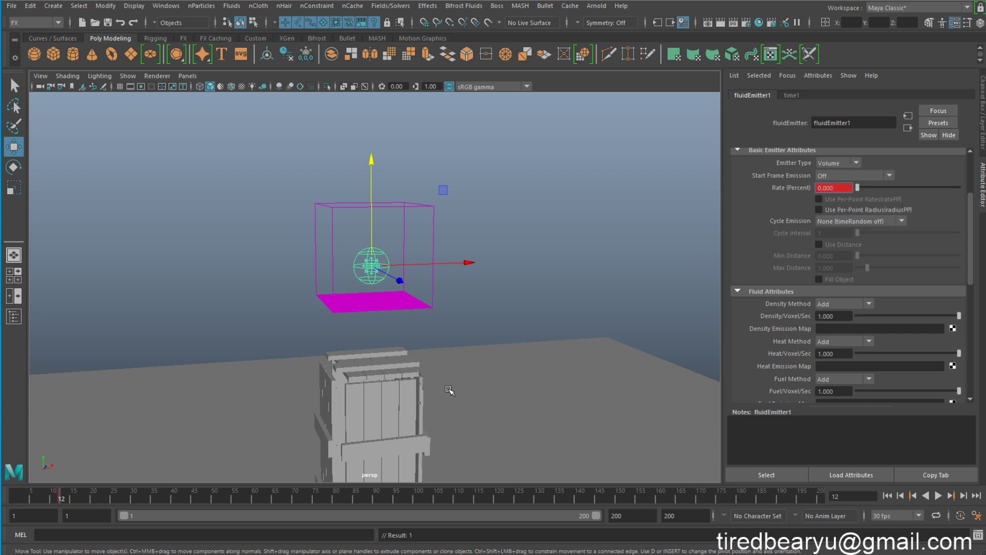
pyautogui.click(64, 495)
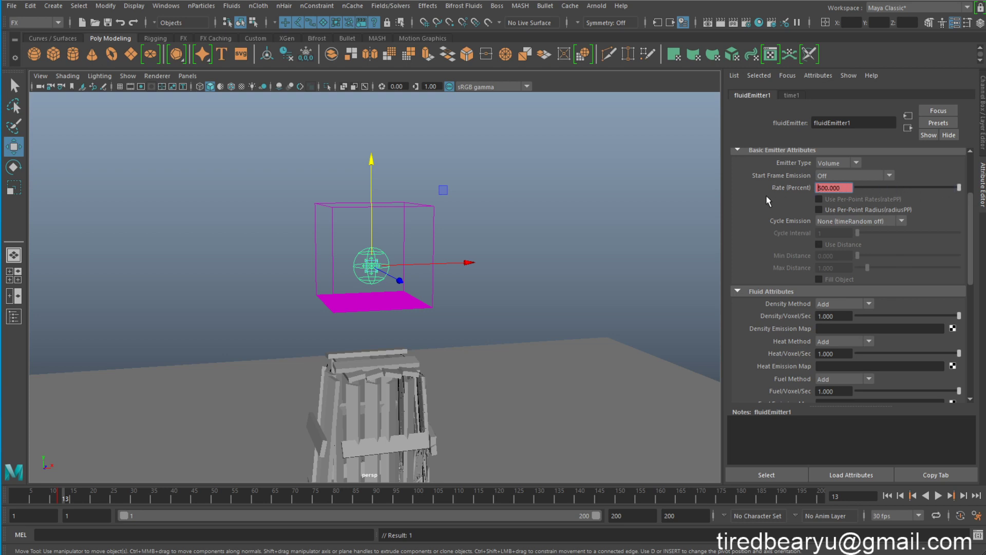
pyautogui.write('1000')
pyautogui.press('Return')
pyautogui.rightClick(832, 188)
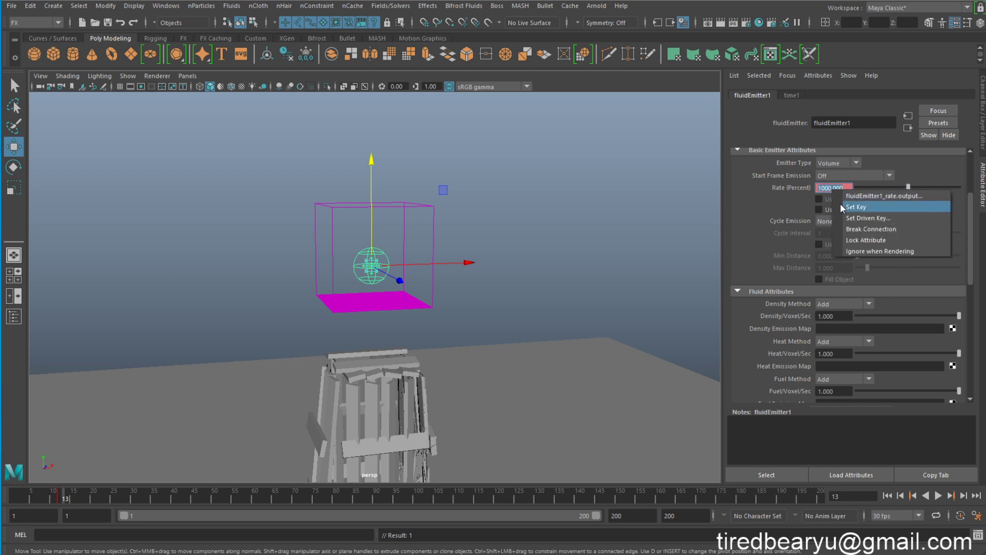
pyautogui.click(840, 203)
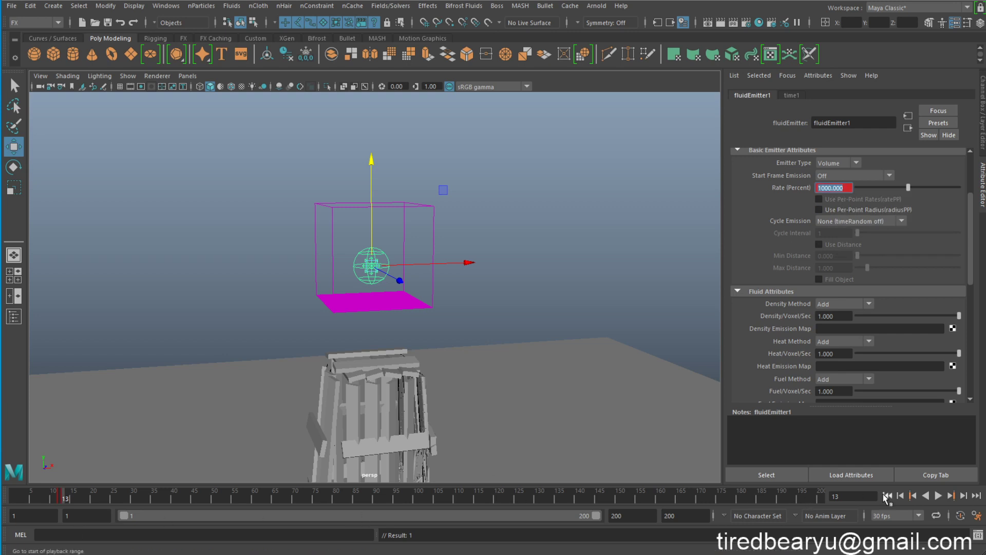
# Step: Preview the emission, return to frame 13 and open the fluidEmitter1_rate key table
pyautogui.click(887, 495)
pyautogui.click(938, 495)
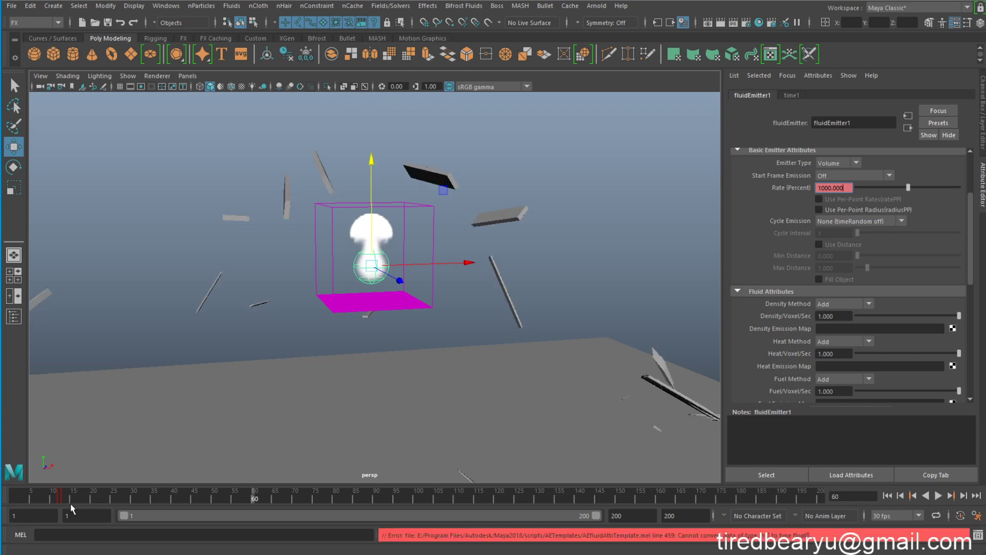
pyautogui.click(58, 497)
pyautogui.click(40, 496)
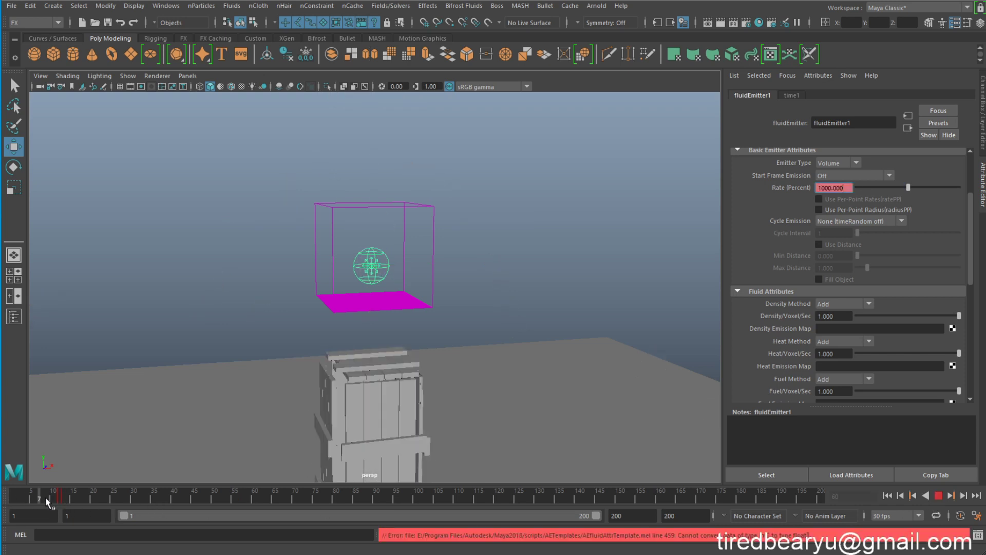
pyautogui.moveTo(58, 497); pyautogui.dragTo(73, 498)
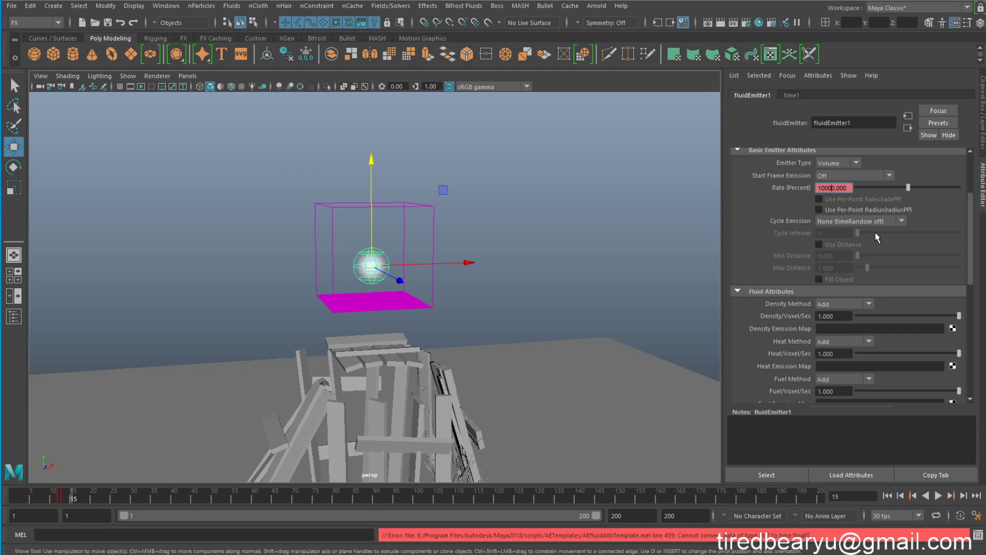
pyautogui.doubleClick(834, 186)
pyautogui.rightClick(834, 187)
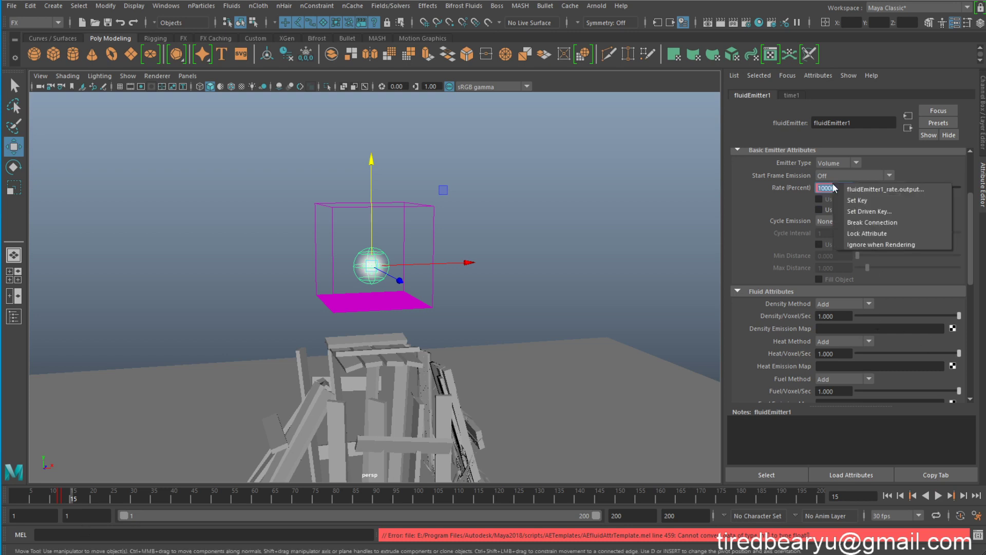
pyautogui.click(875, 191)
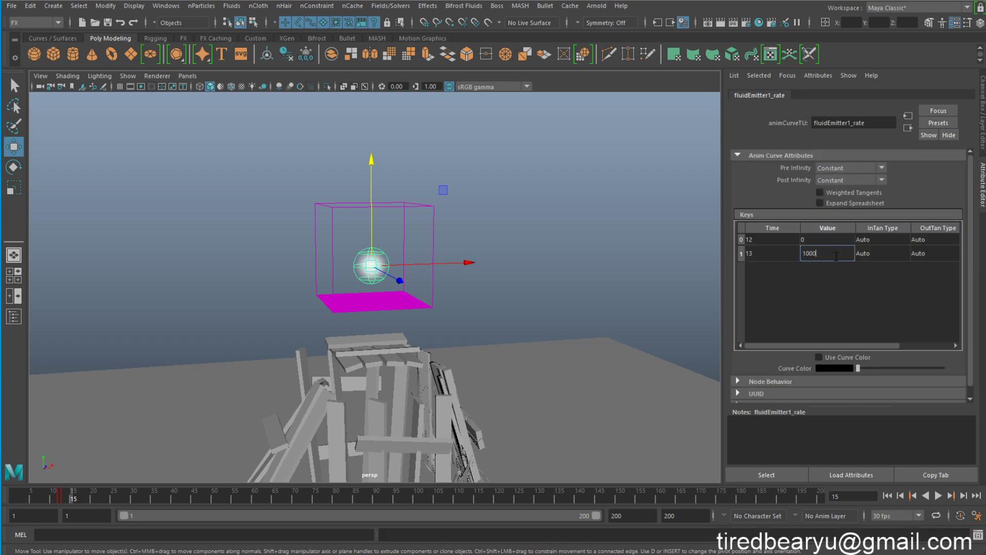
# Step: Change the frame-13 Rate key to 10000 and play the stronger burst from frame 1
pyautogui.write('0')
pyautogui.press('Return')
pyautogui.click(887, 495)
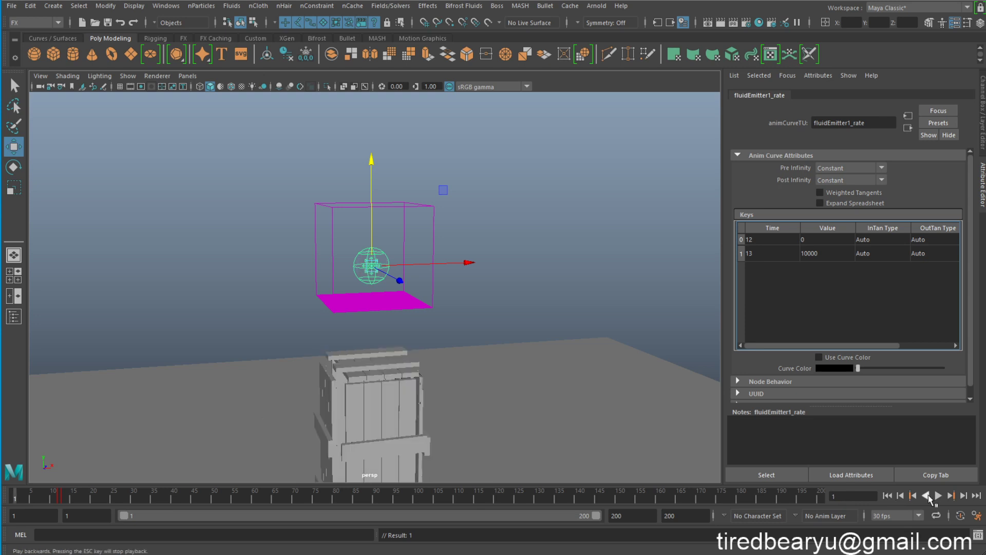
pyautogui.click(937, 495)
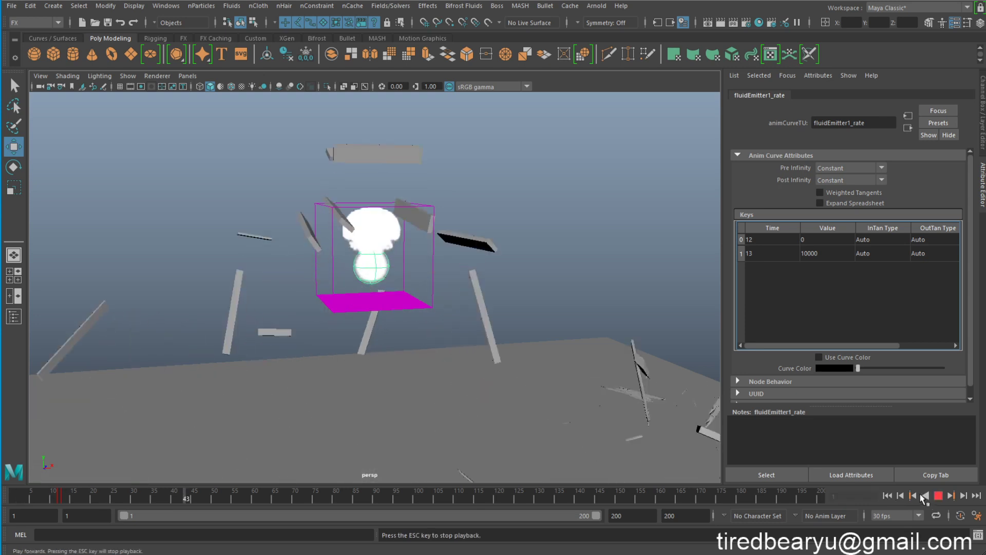
pyautogui.press('Escape')
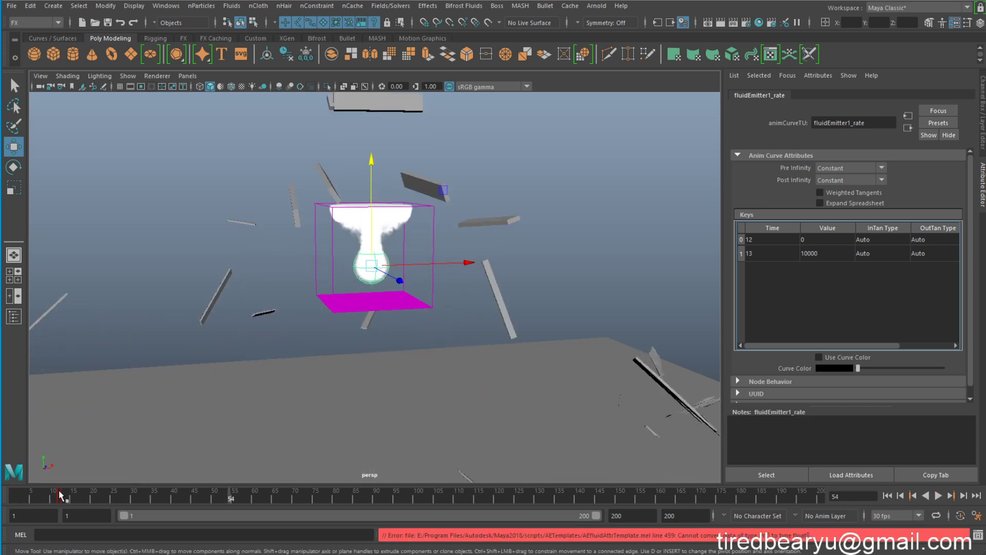
# Step: Replay the burst through frame 16, then reselect the fluid emitter at frame 12
pyautogui.click(57, 498)
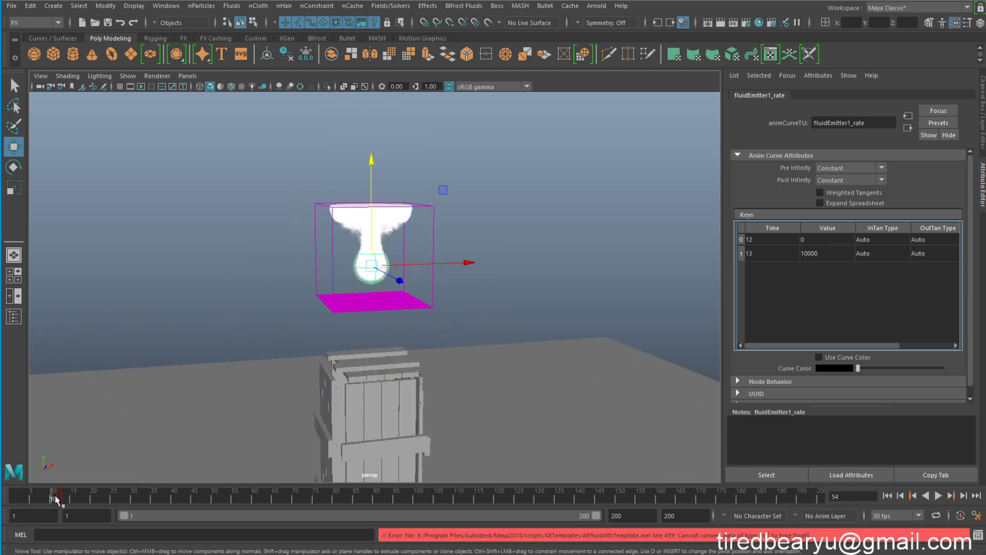
pyautogui.moveTo(57, 498); pyautogui.dragTo(2, 500)
pyautogui.hotkey('alt', 'v')
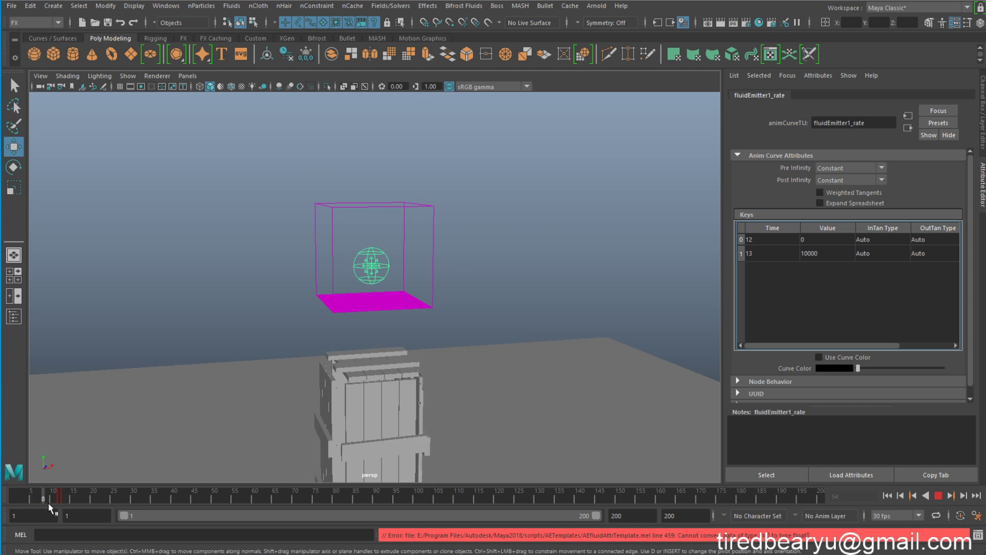
pyautogui.moveTo(49, 503)
pyautogui.mouseDown()
pyautogui.moveTo(77, 503)
pyautogui.moveTo(13, 502)
pyautogui.mouseUp()
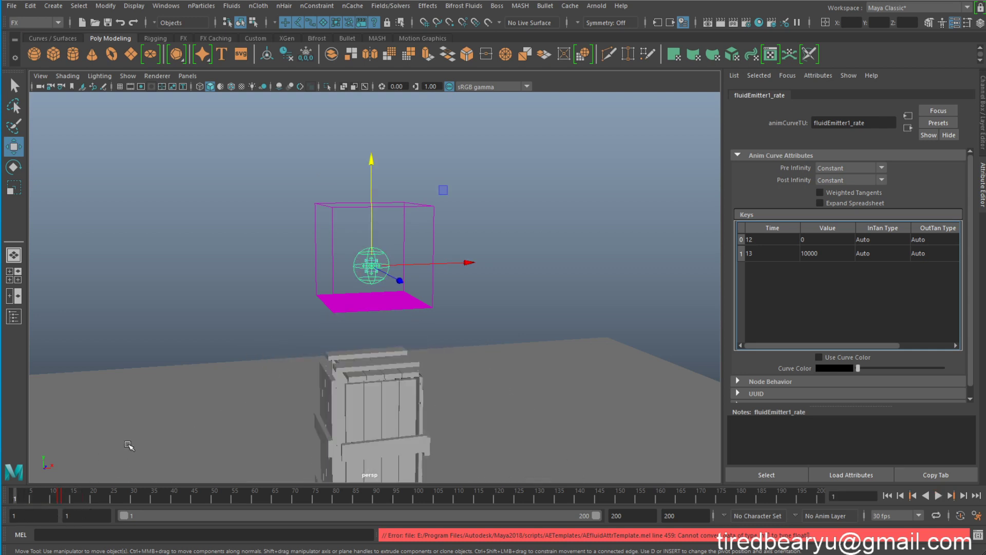
pyautogui.click(417, 271)
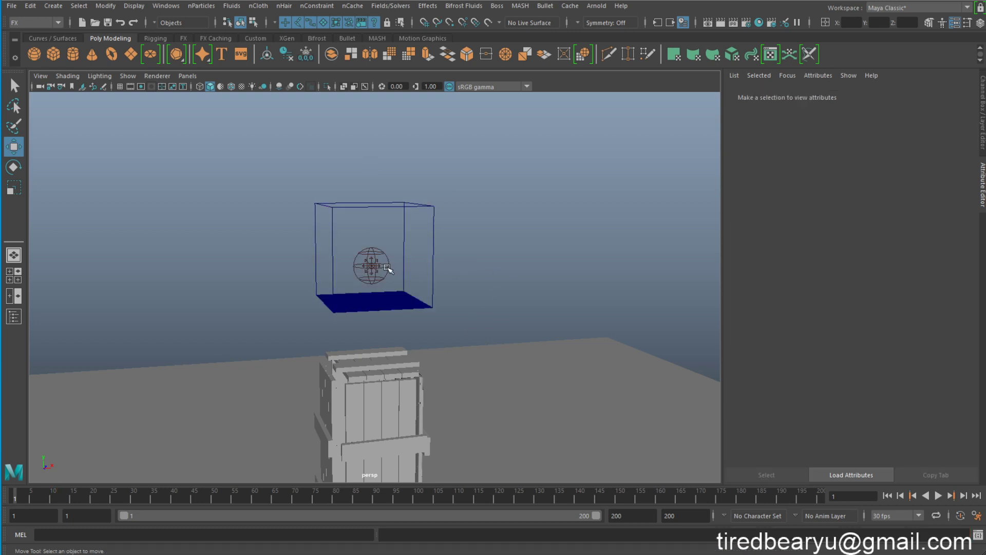
pyautogui.click(387, 268)
pyautogui.click(60, 496)
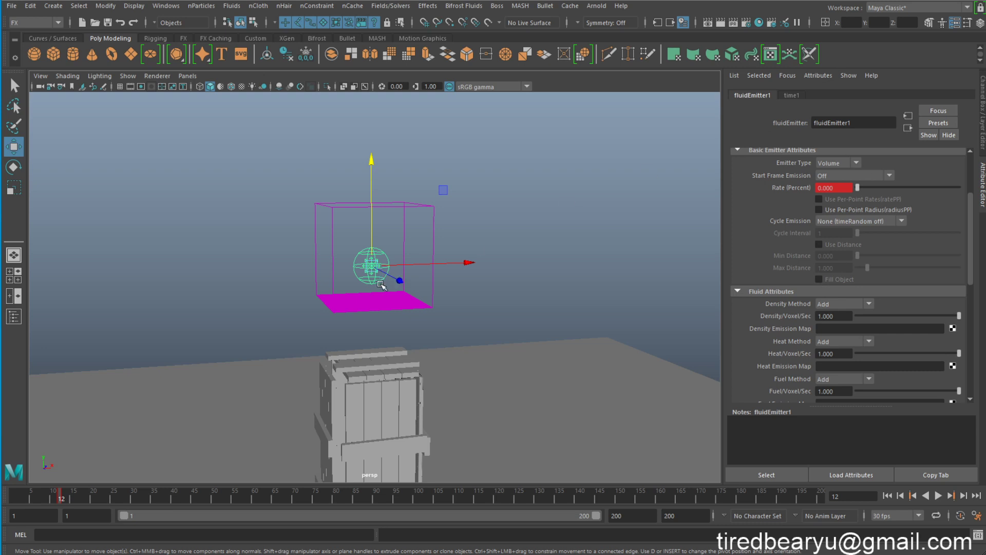
# Step: Key the emitter's Scale X, Y and Z at their current values on frame 12
pyautogui.click(981, 108)
pyautogui.moveTo(910, 161); pyautogui.dragTo(911, 177)
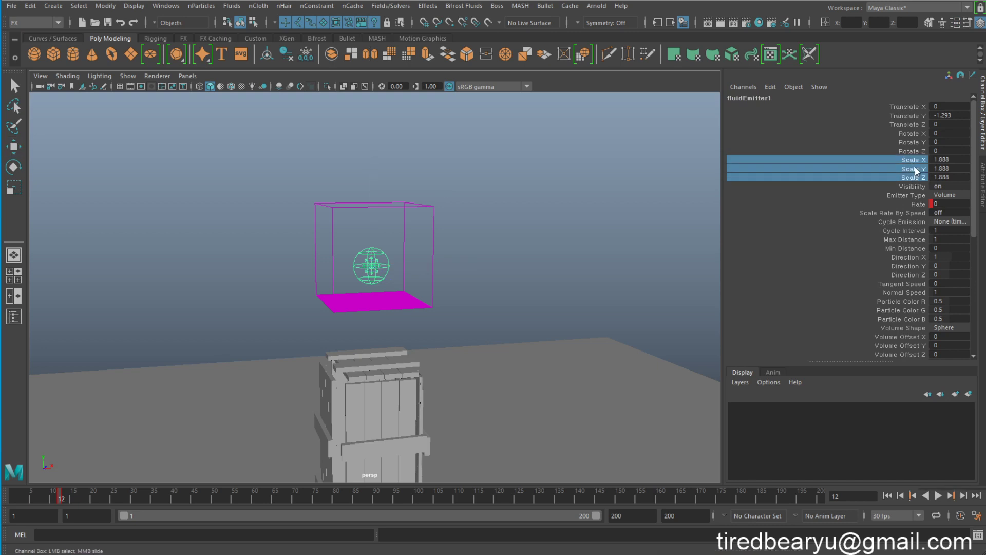
pyautogui.rightClick(915, 169)
pyautogui.click(929, 194)
# Step: Set the emitter scale to 3 on all axes and key it at frame 16
pyautogui.moveTo(54, 498); pyautogui.dragTo(77, 498)
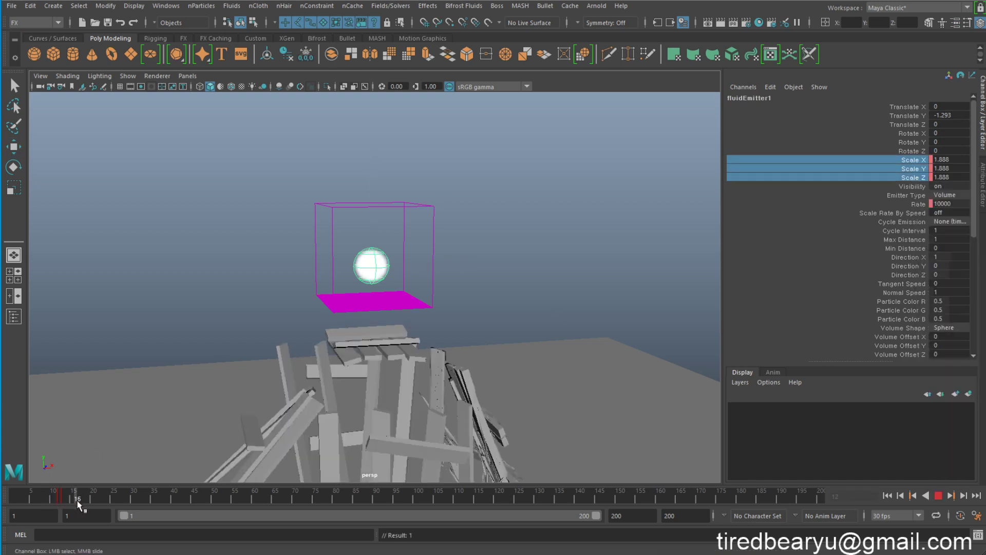
pyautogui.click(953, 168)
pyautogui.write('3')
pyautogui.press('Return')
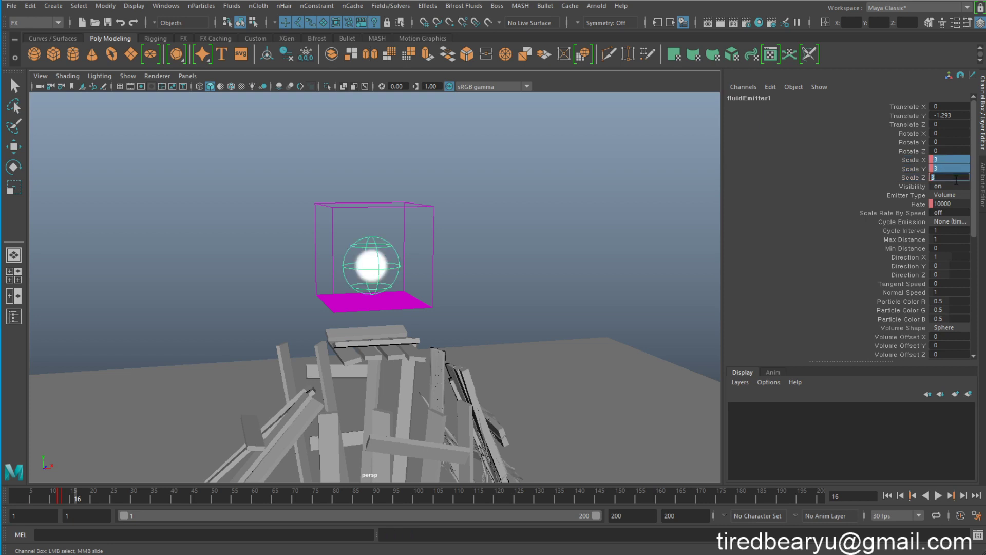
pyautogui.moveTo(907, 159); pyautogui.dragTo(913, 177)
pyautogui.rightClick(919, 177)
pyautogui.click(945, 186)
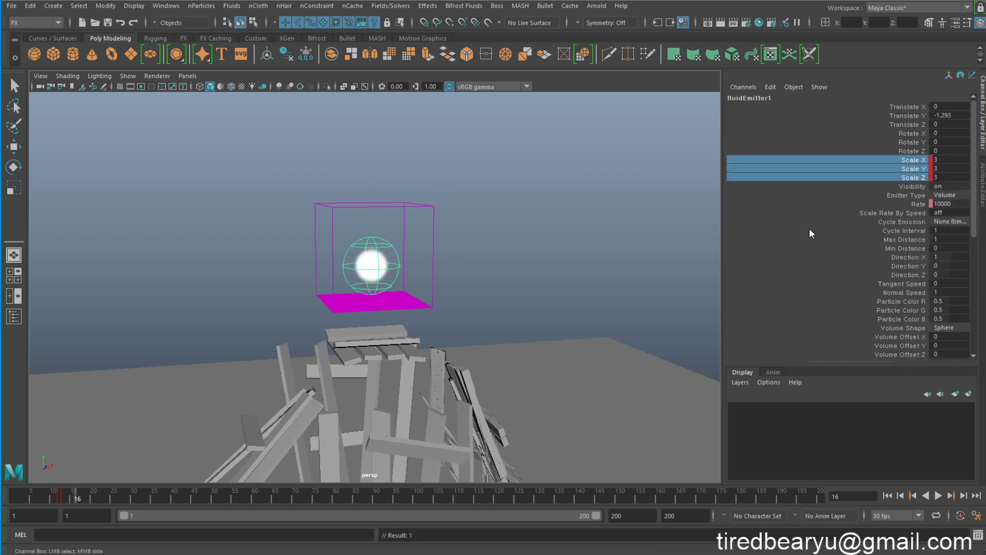
# Step: Set the emitter scale to 0 on all axes and key it at frame 21
pyautogui.hotkey('alt', 'v')
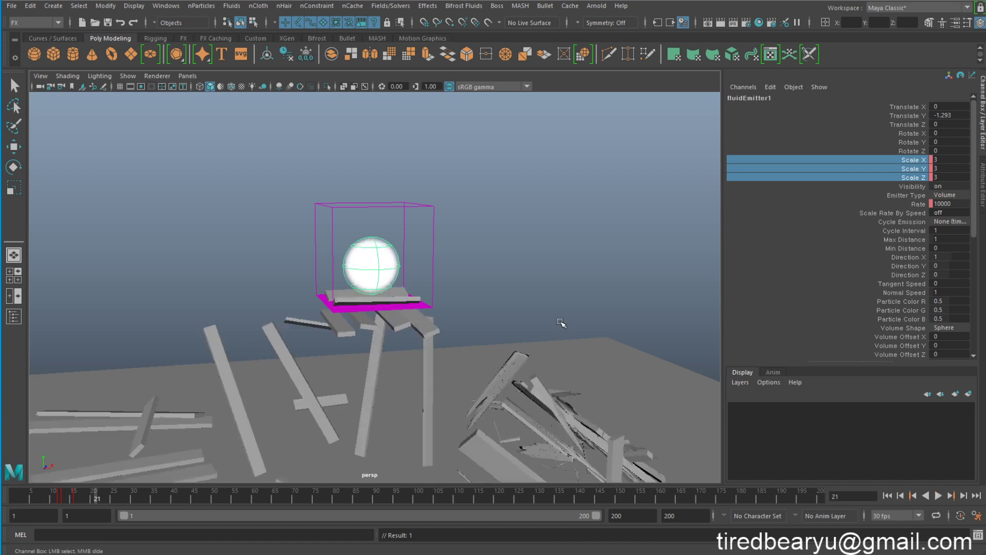
pyautogui.click(950, 177)
pyautogui.write('0')
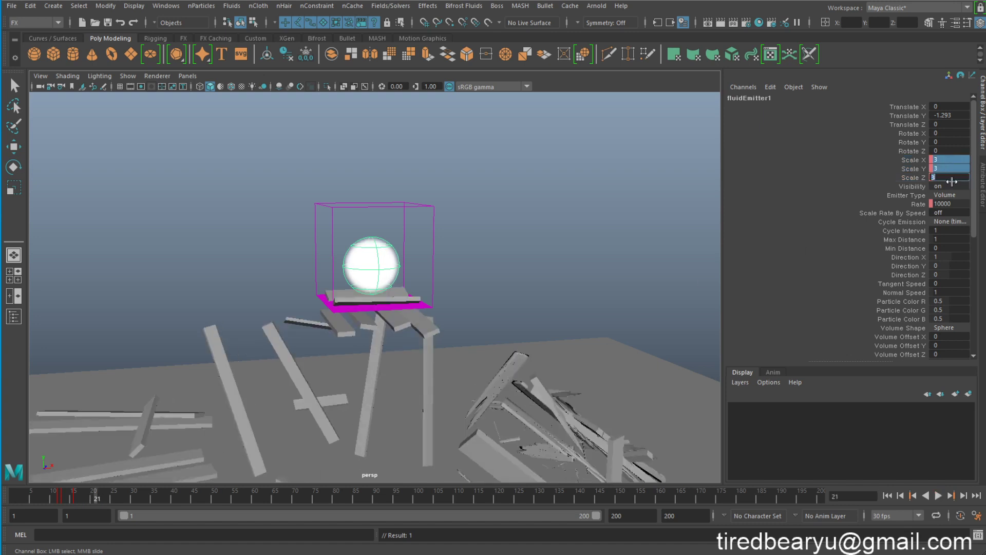
pyautogui.press('Return')
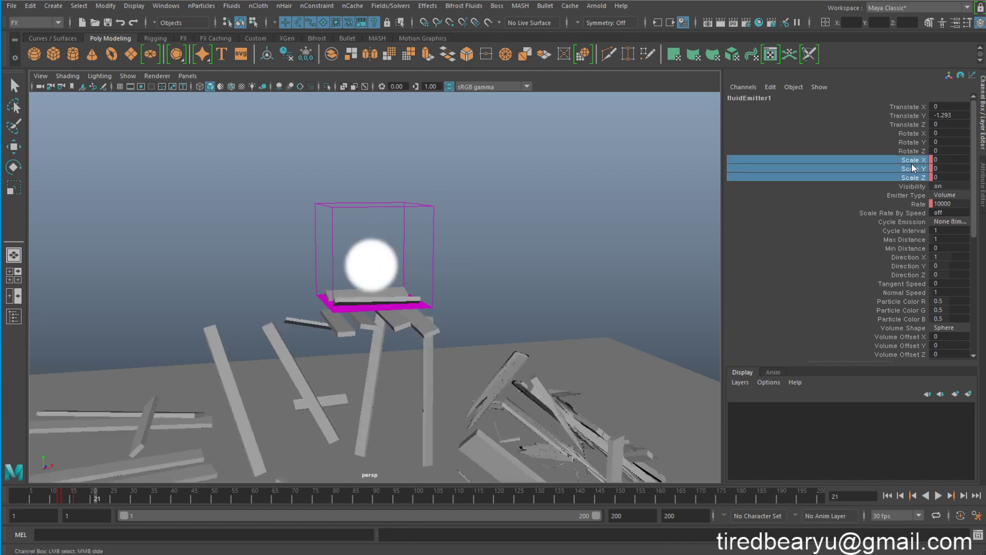
pyautogui.rightClick(911, 163)
pyautogui.click(922, 184)
pyautogui.click(887, 496)
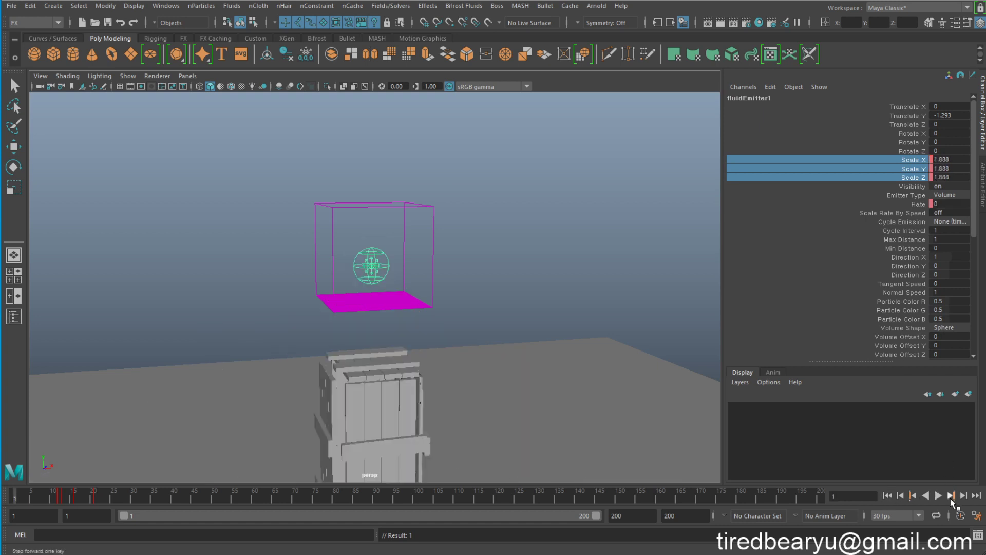
pyautogui.click(939, 496)
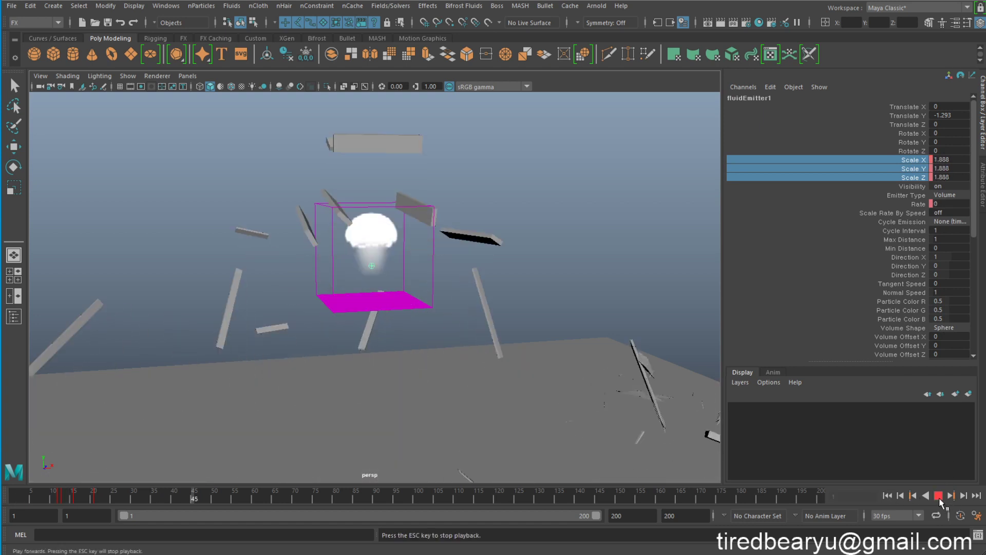
pyautogui.click(938, 495)
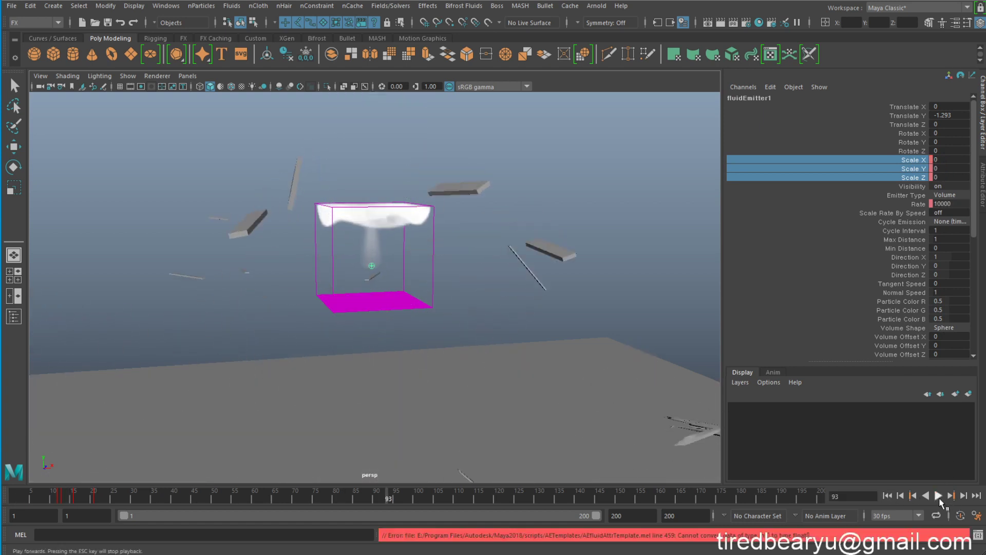
pyautogui.click(886, 495)
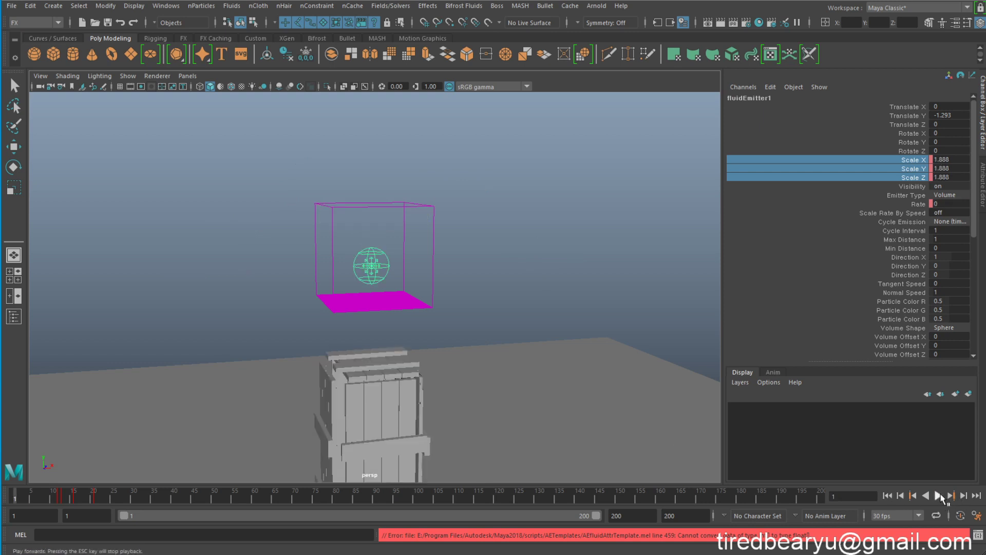
pyautogui.click(939, 495)
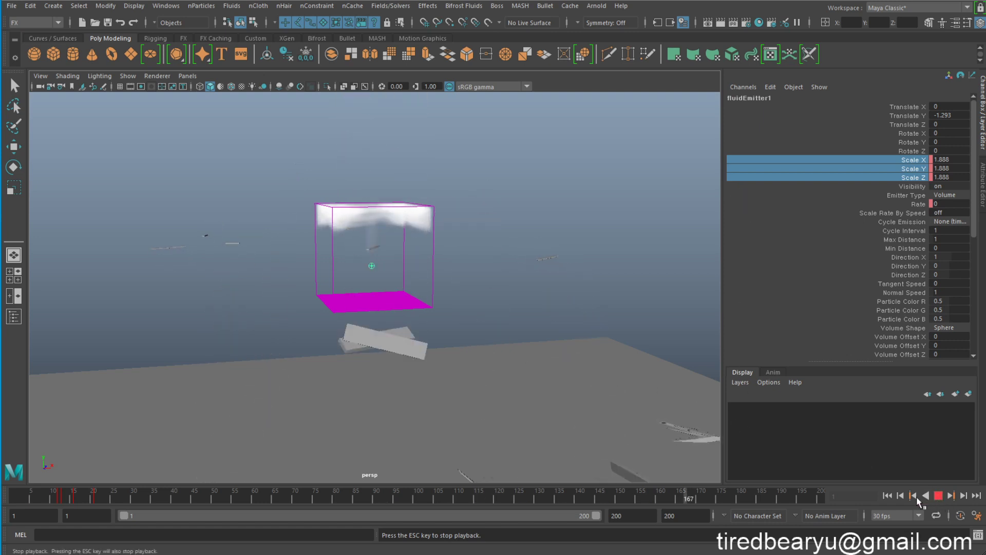
pyautogui.press('Escape')
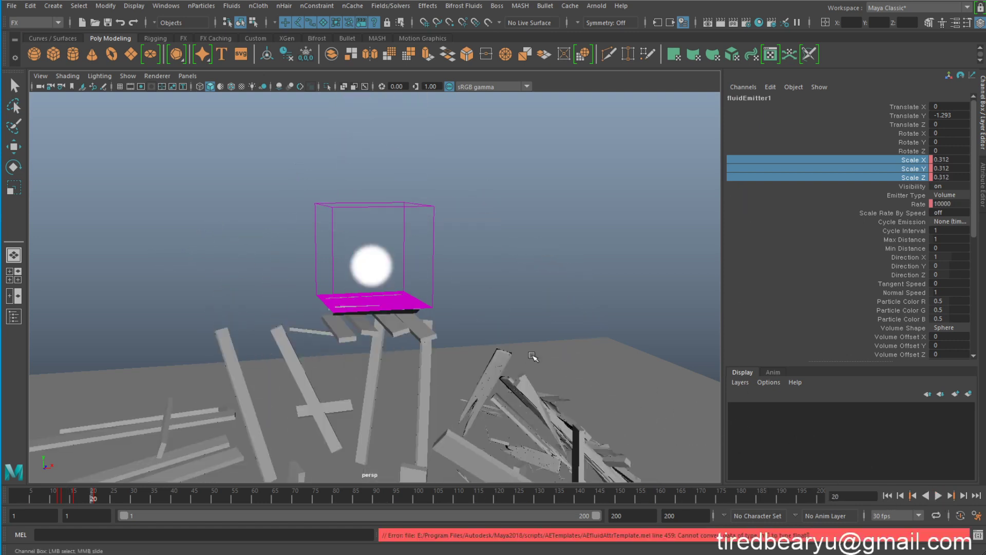
# Step: Select the fluid1 container with the Move tool active
pyautogui.click(409, 200)
pyautogui.moveTo(472, 246)
pyautogui.keyDown('alt'); pyautogui.mouseDown()
pyautogui.moveTo(534, 279)
pyautogui.moveTo(498, 231)
pyautogui.moveTo(471, 240)
pyautogui.mouseUp(); pyautogui.keyUp('alt')
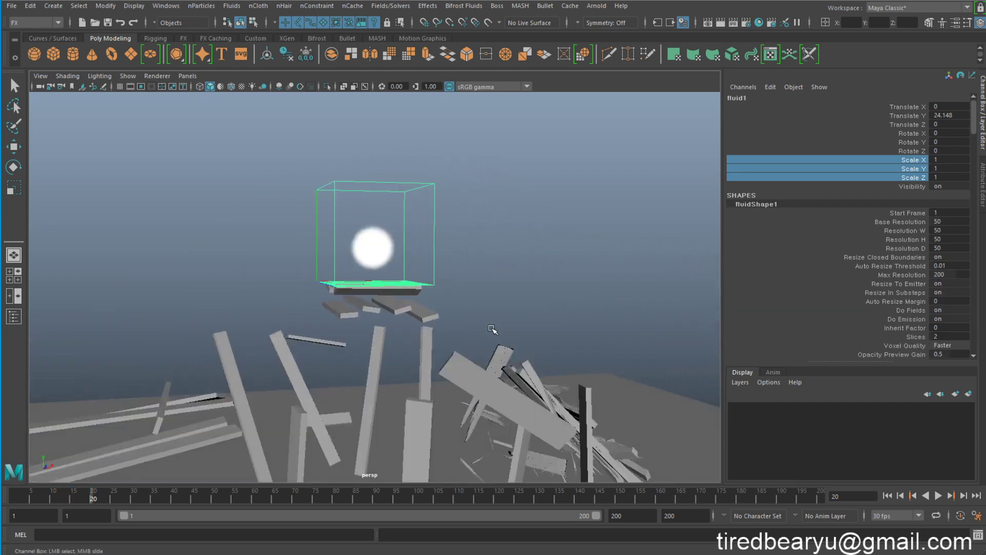
pyautogui.click(529, 247)
pyautogui.press('w')
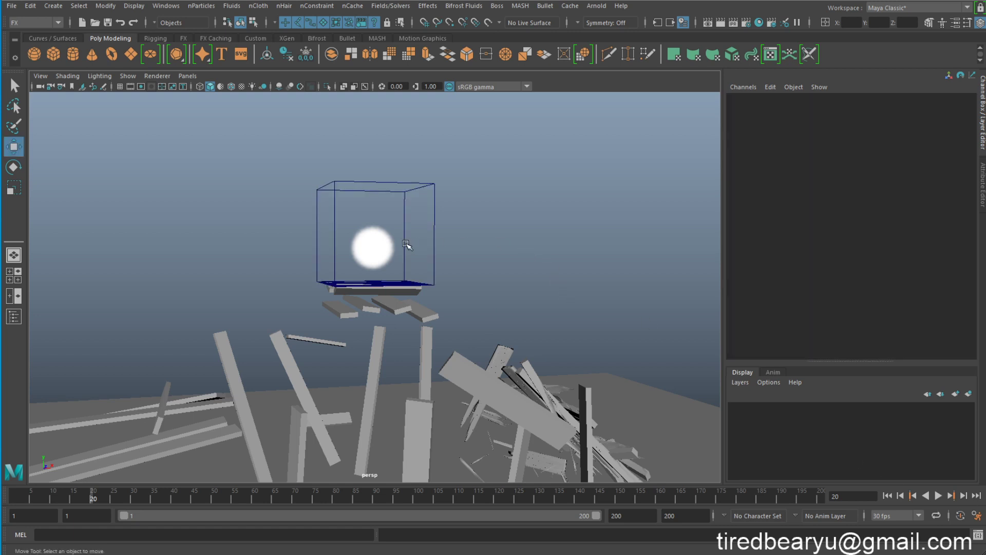
pyautogui.click(390, 239)
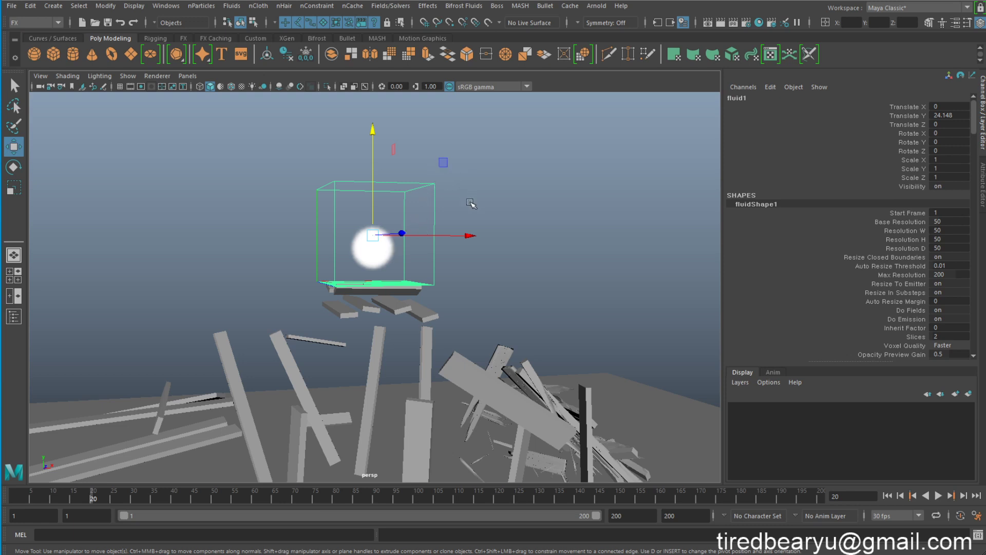
pyautogui.moveTo(573, 228); pyautogui.dragTo(400, 186)
pyautogui.hotkey('ctrl', 'z')
# Step: Show fluidShape1's attributes with Ctrl+A and expand Auto Resize (Max Resolution 200)
pyautogui.hotkey('ctrl', 'a')
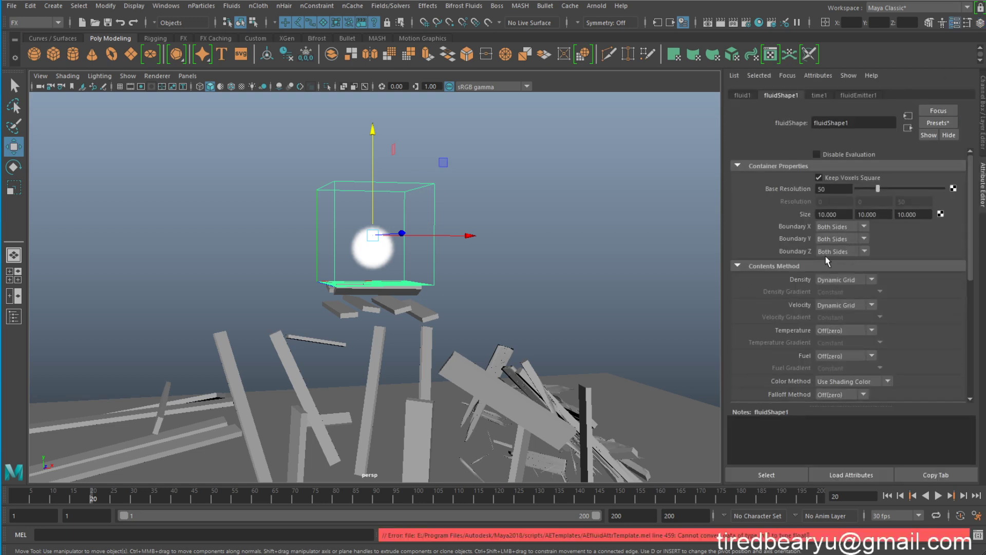
pyautogui.scroll(-5, 824, 256)
pyautogui.scroll(5, 787, 253)
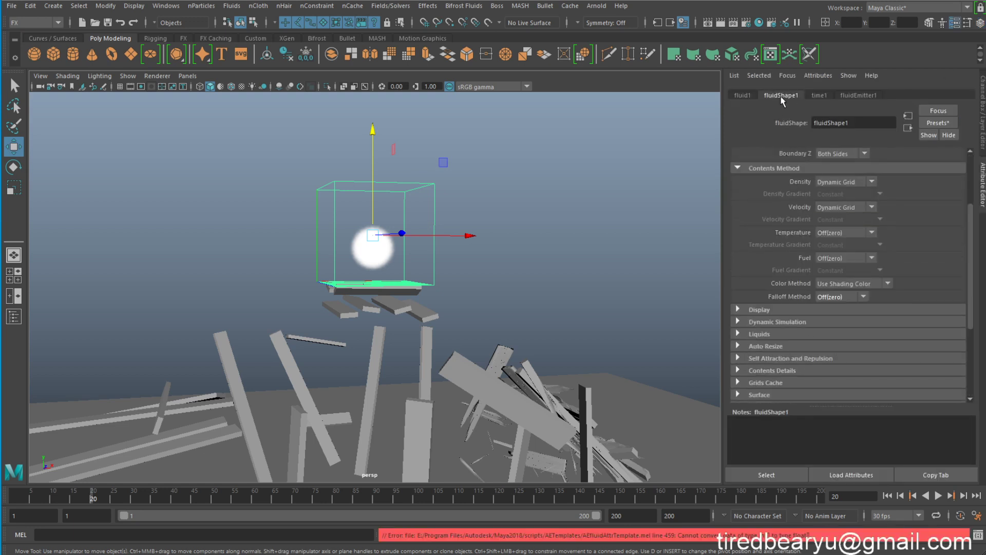
pyautogui.scroll(-3, 765, 278)
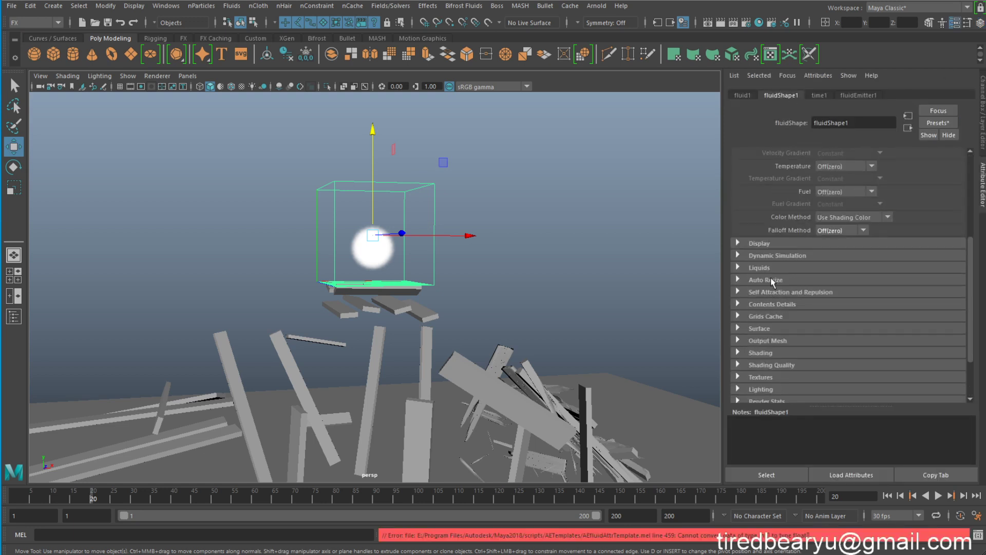
pyautogui.click(771, 280)
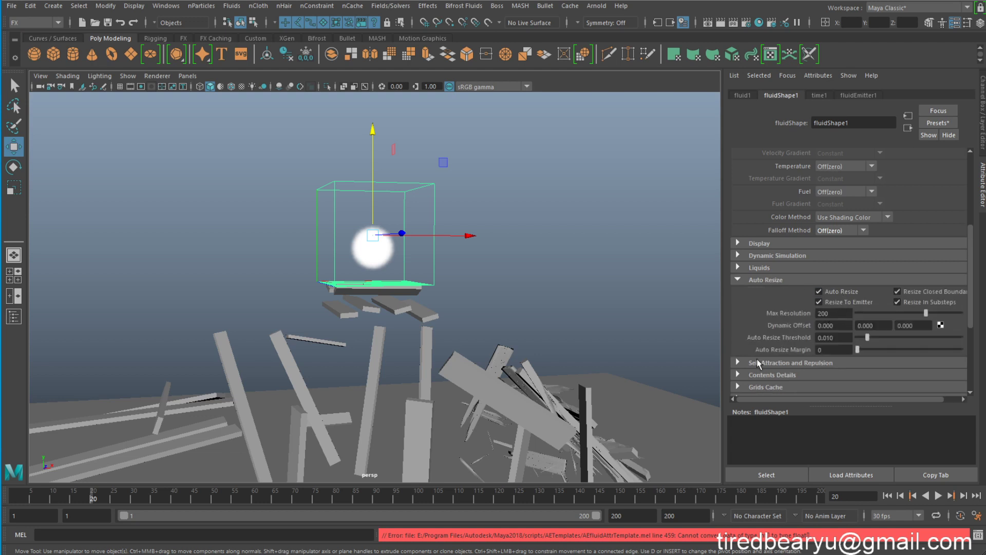
# Step: Replay the smoke burst three times from frame 1 to check the auto-resizing container
pyautogui.click(887, 496)
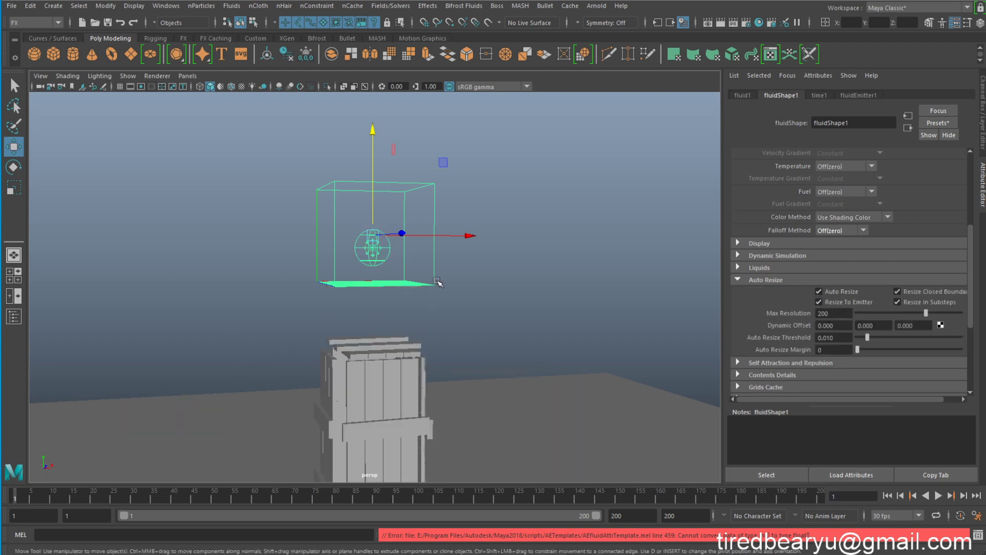
pyautogui.click(939, 496)
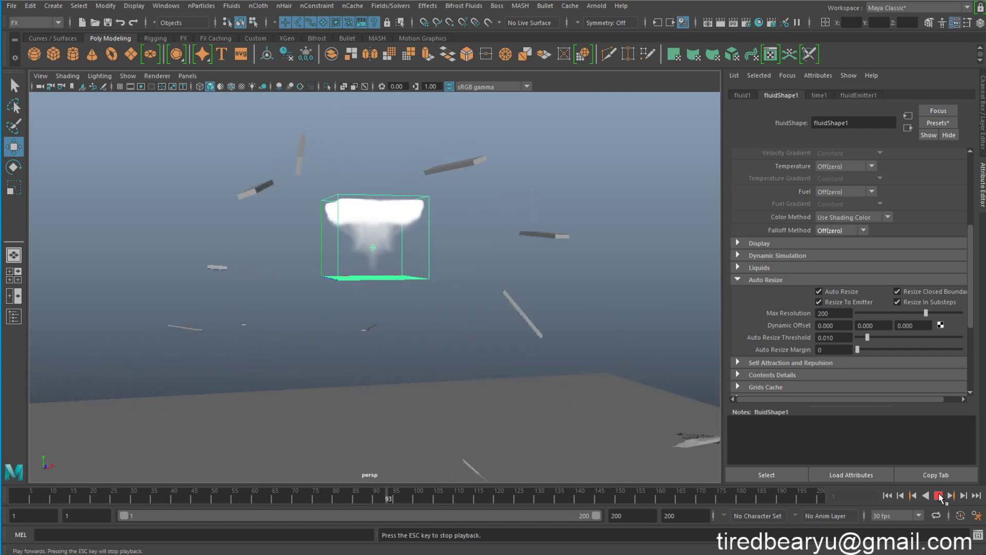
pyautogui.click(939, 496)
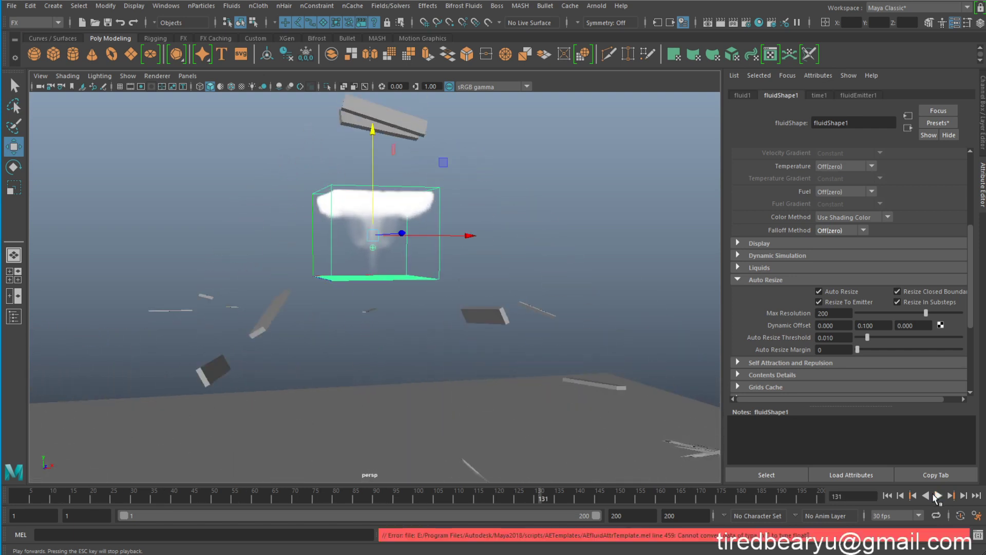
pyautogui.click(888, 496)
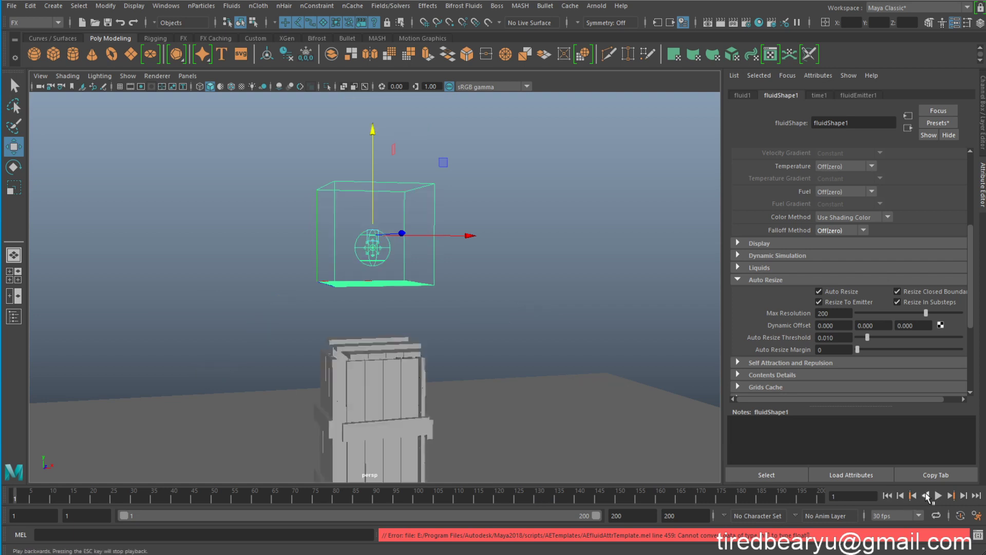
pyautogui.click(938, 496)
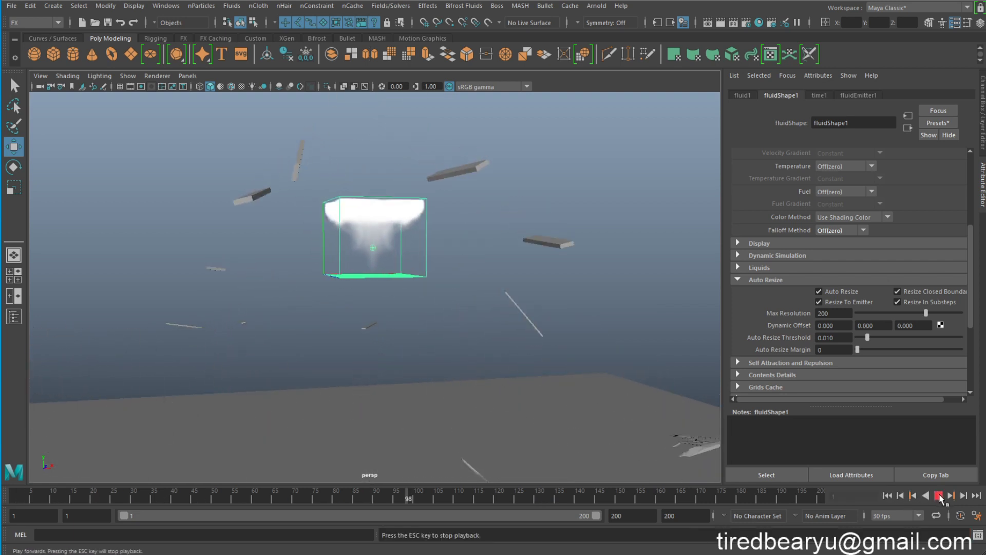
pyautogui.click(937, 496)
pyautogui.click(888, 496)
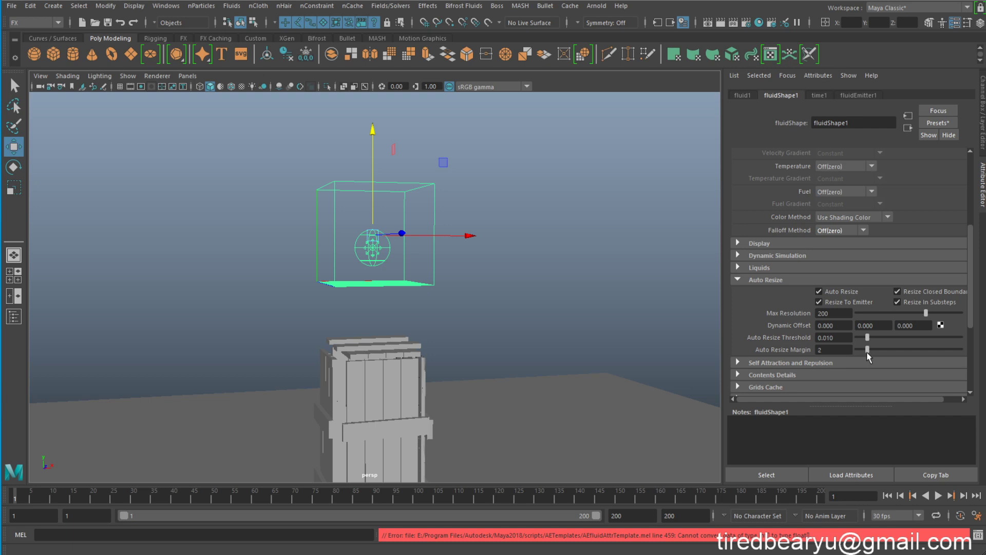
pyautogui.click(937, 496)
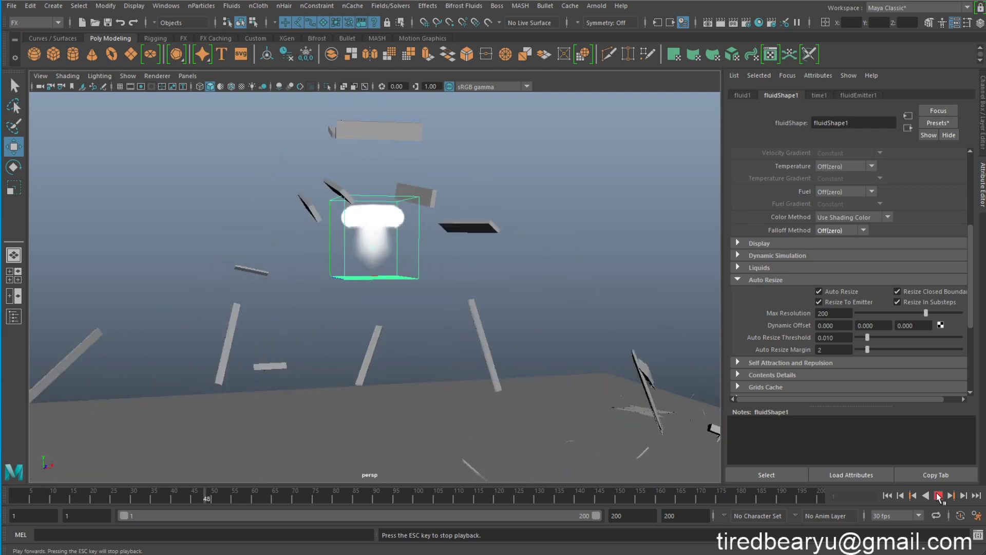
pyautogui.press('Escape')
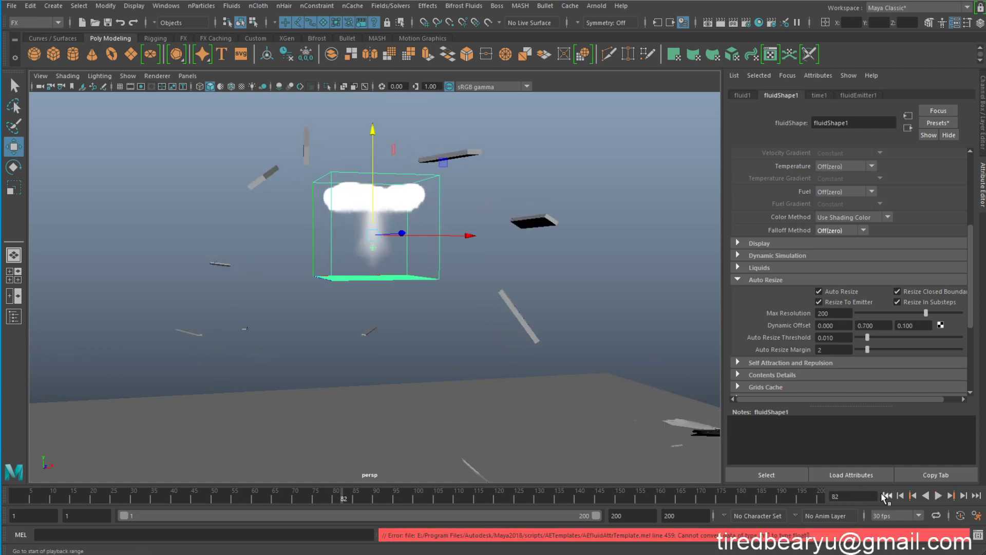
pyautogui.click(887, 495)
pyautogui.moveTo(459, 298)
pyautogui.keyDown('alt'); pyautogui.mouseDown()
pyautogui.moveTo(433, 299)
pyautogui.moveTo(469, 299)
pyautogui.mouseUp(); pyautogui.keyUp('alt')
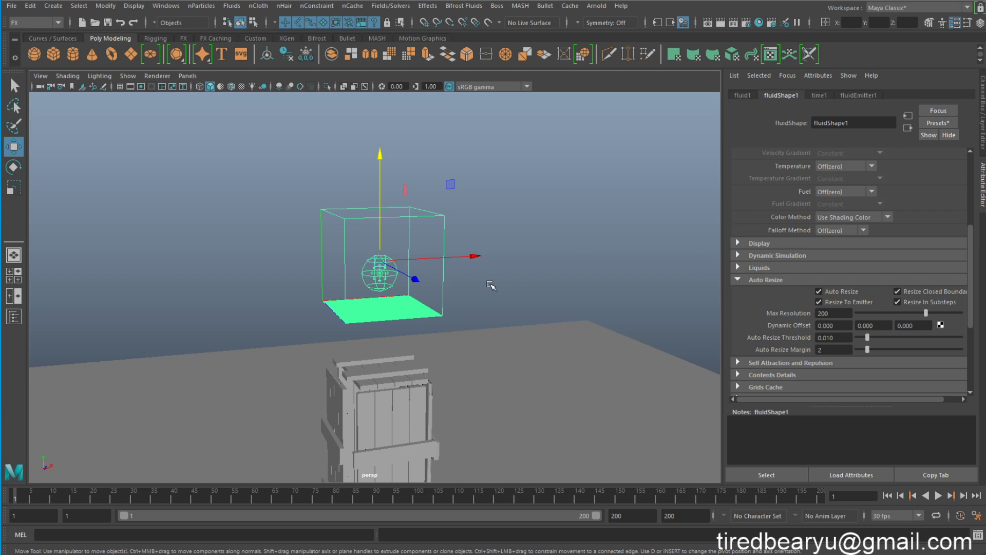
pyautogui.click(520, 288)
pyautogui.click(379, 272)
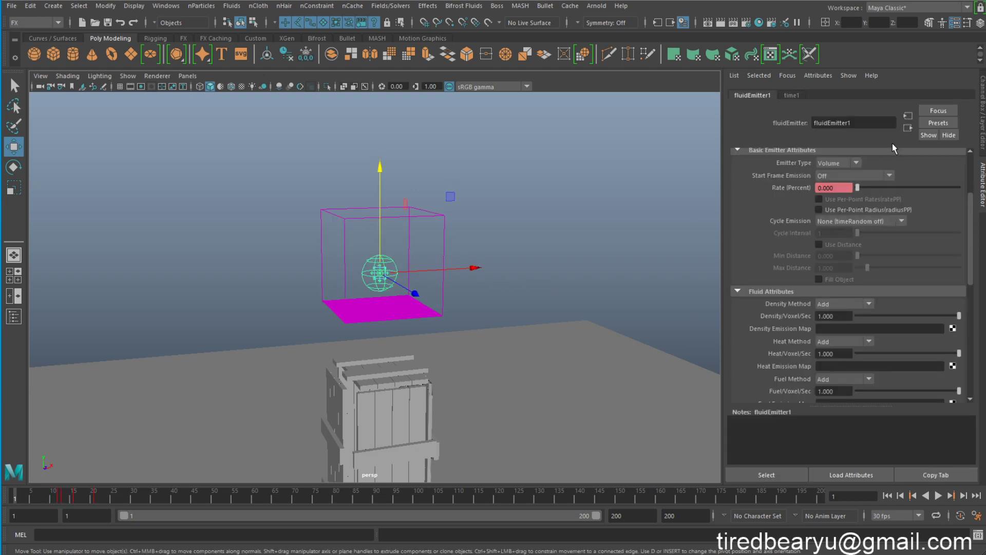
pyautogui.scroll(-1, 832, 257)
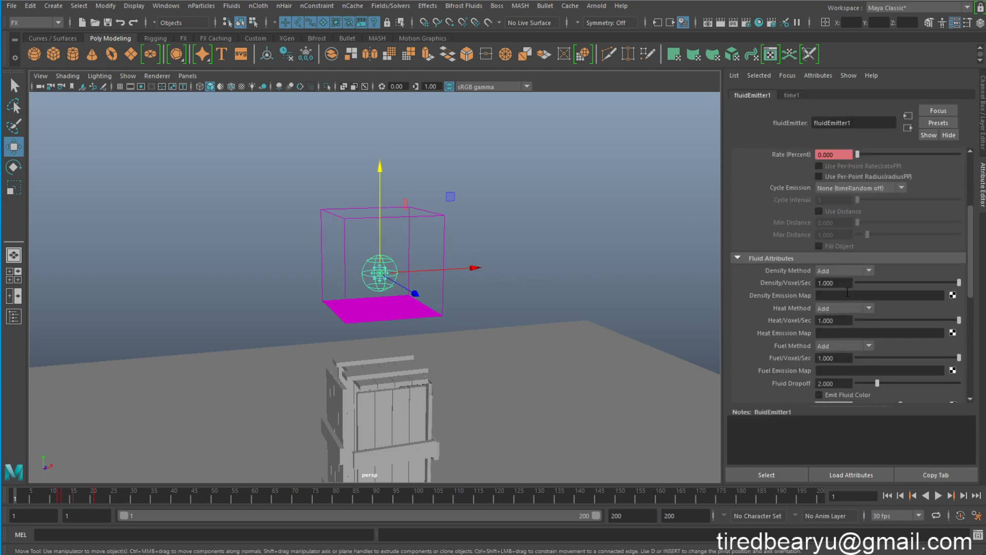
pyautogui.scroll(-5, 847, 292)
pyautogui.click(784, 228)
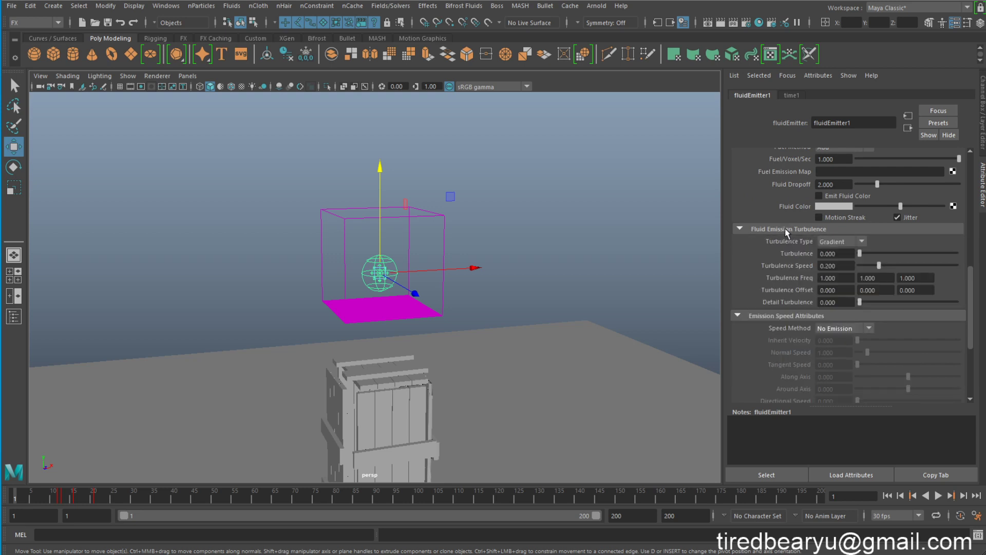
pyautogui.click(785, 228)
pyautogui.scroll(-3, 821, 321)
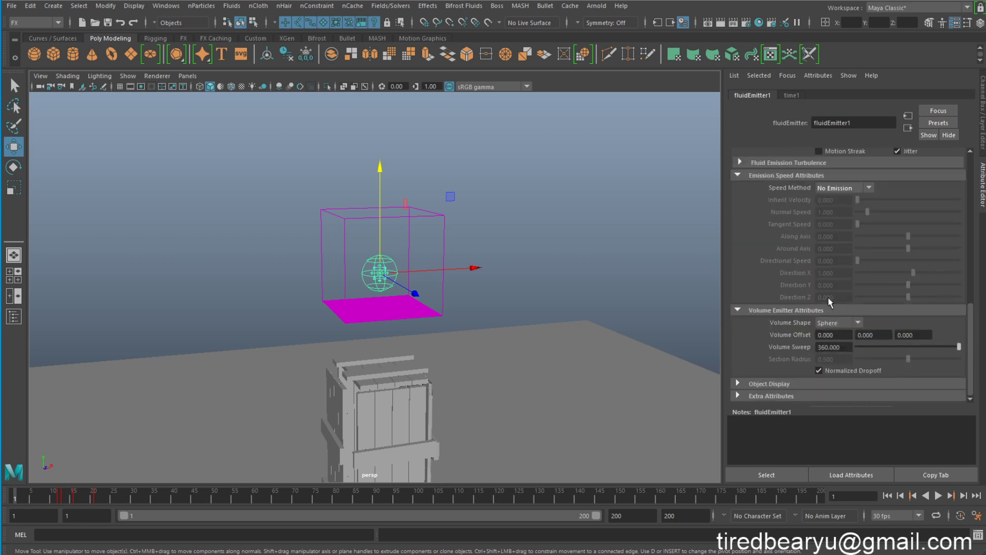
pyautogui.scroll(3, 836, 190)
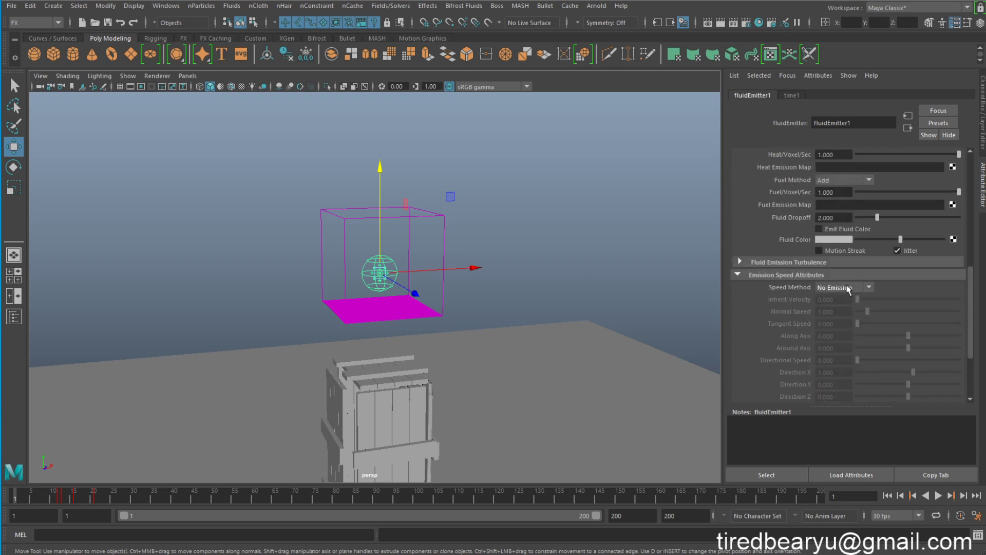
pyautogui.scroll(3, 828, 242)
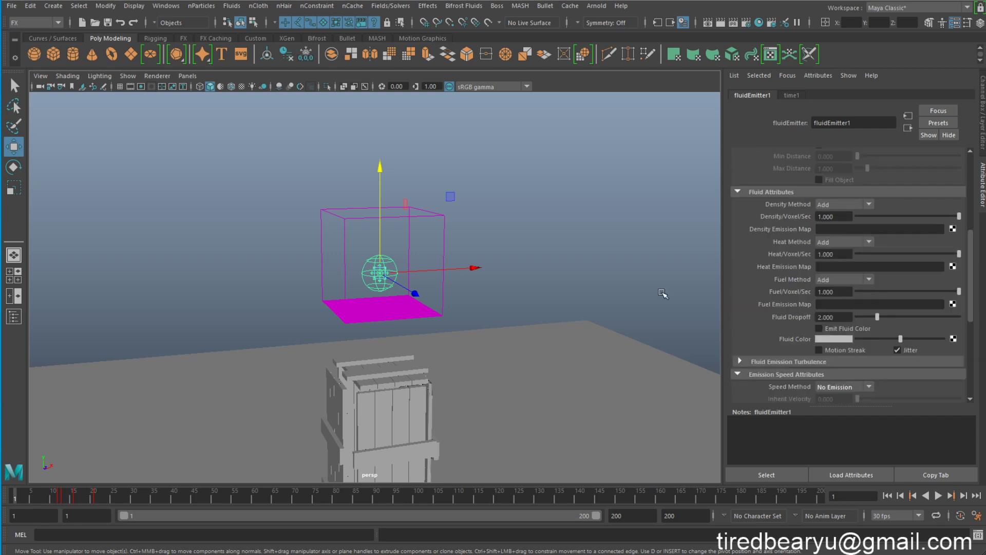
pyautogui.keyDown('alt'); pyautogui.moveTo(451, 286); pyautogui.dragTo(555, 277); pyautogui.keyUp('alt')
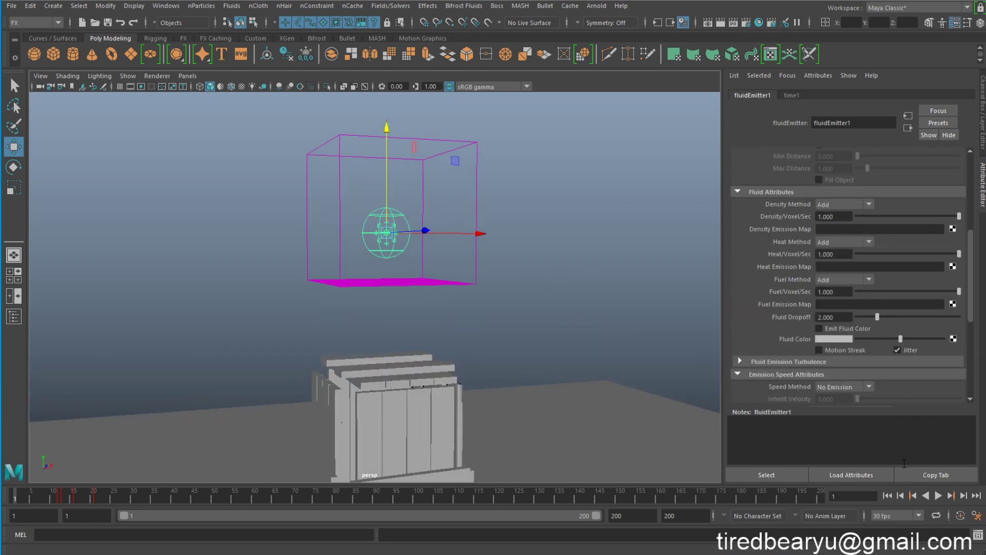
pyautogui.click(939, 496)
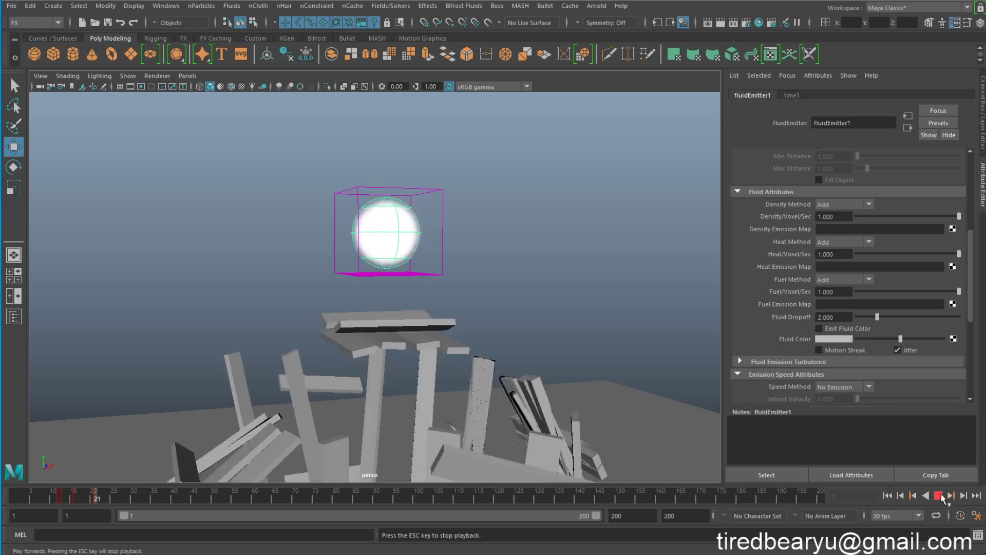
pyautogui.click(940, 496)
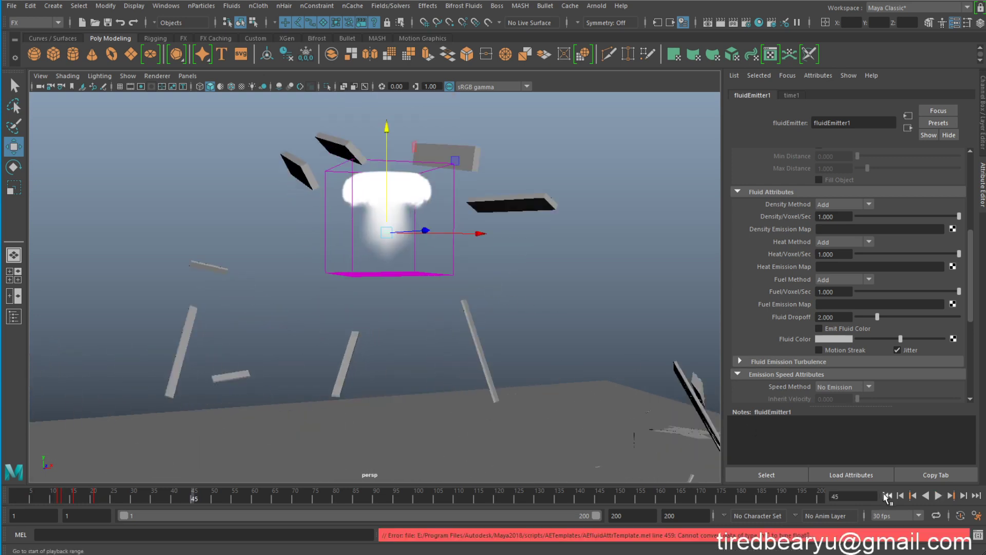
pyautogui.hotkey('alt', 'shift', 'v')
pyautogui.click(940, 496)
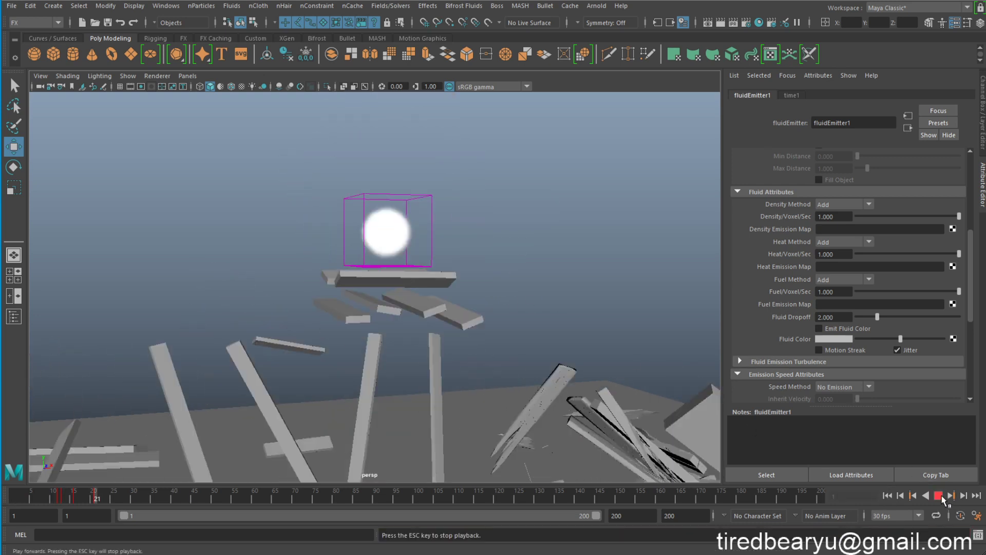
pyautogui.click(932, 495)
pyautogui.hotkey('alt', 'shift', 'v')
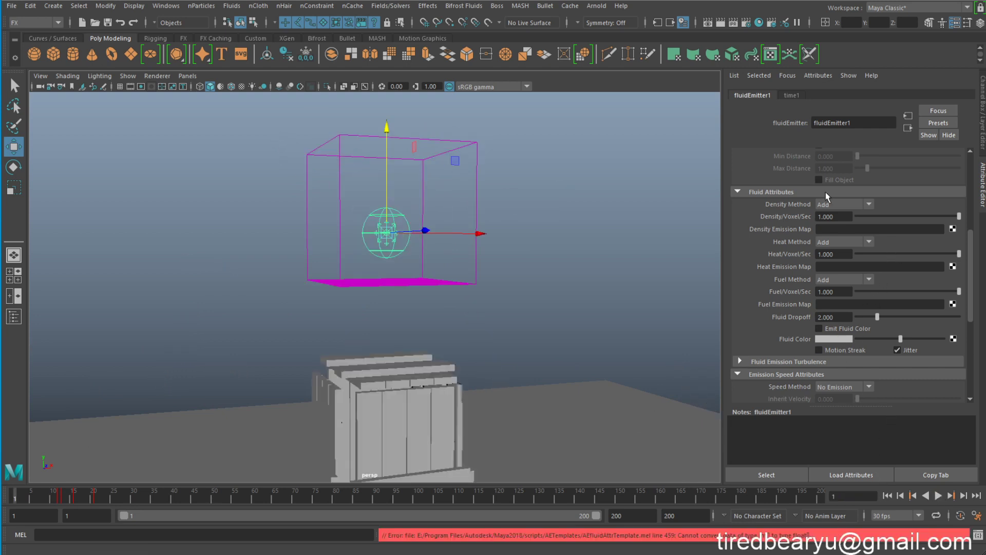
pyautogui.click(597, 268)
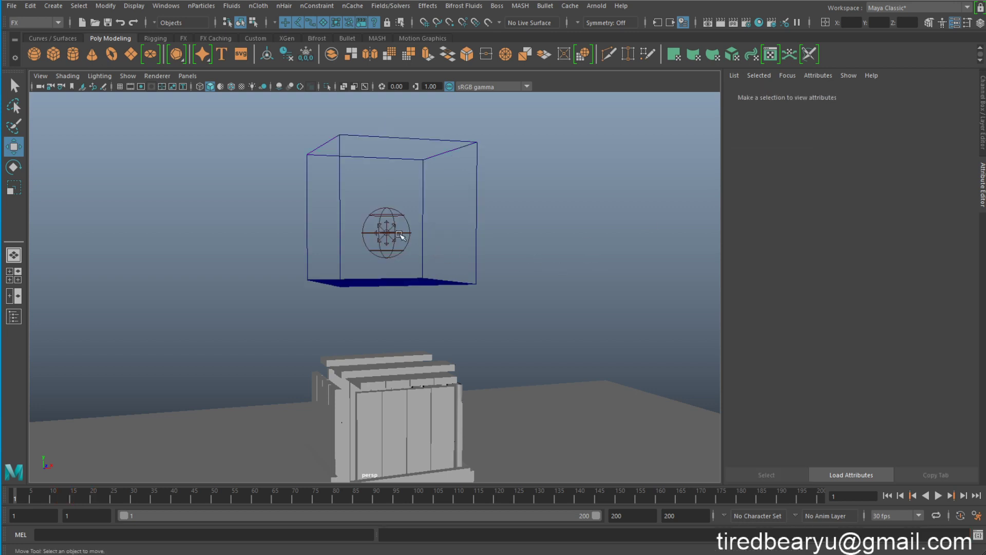
pyautogui.click(400, 235)
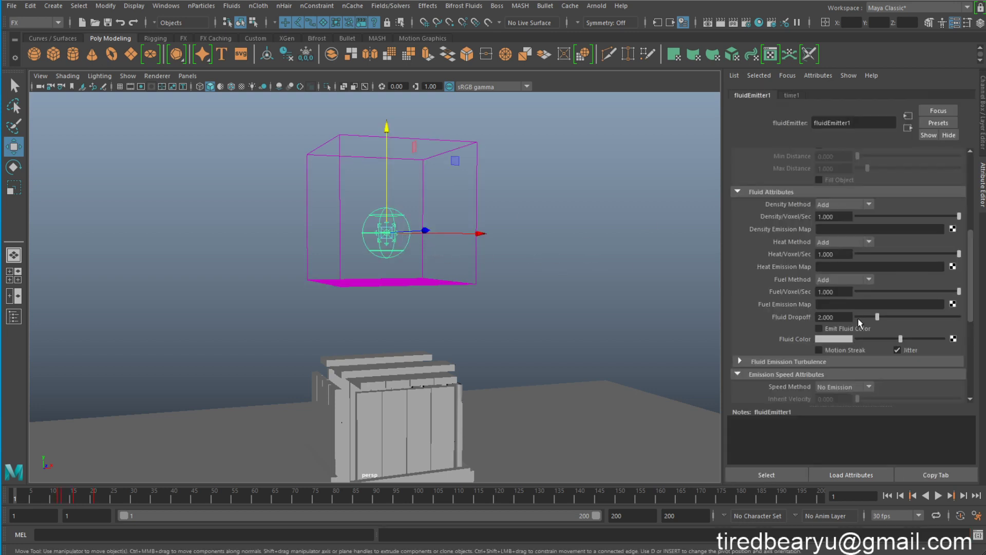
# Step: Marquee-select the fluid container and look through its Dynamic Simulation settings
pyautogui.scroll(5, 858, 315)
pyautogui.scroll(-4, 858, 316)
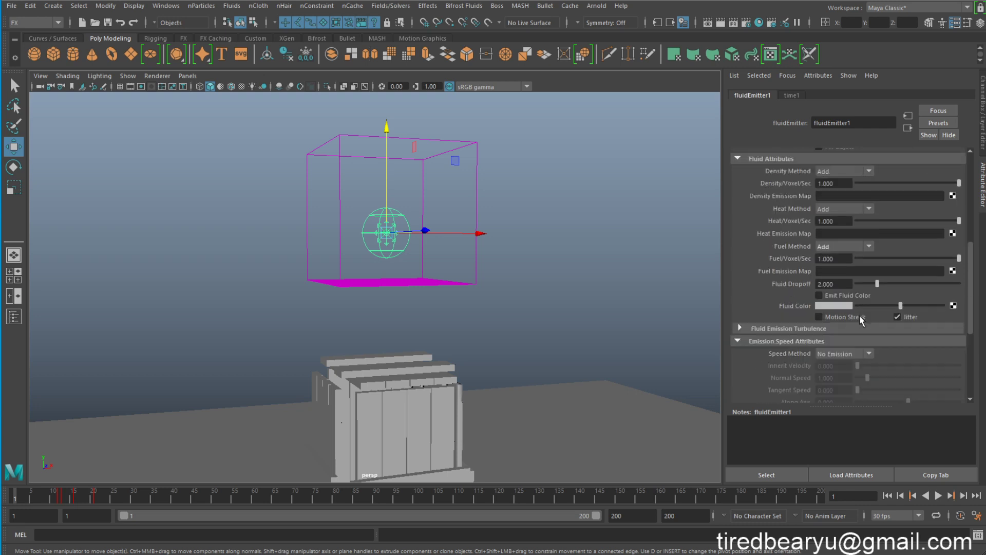
pyautogui.scroll(-3, 859, 315)
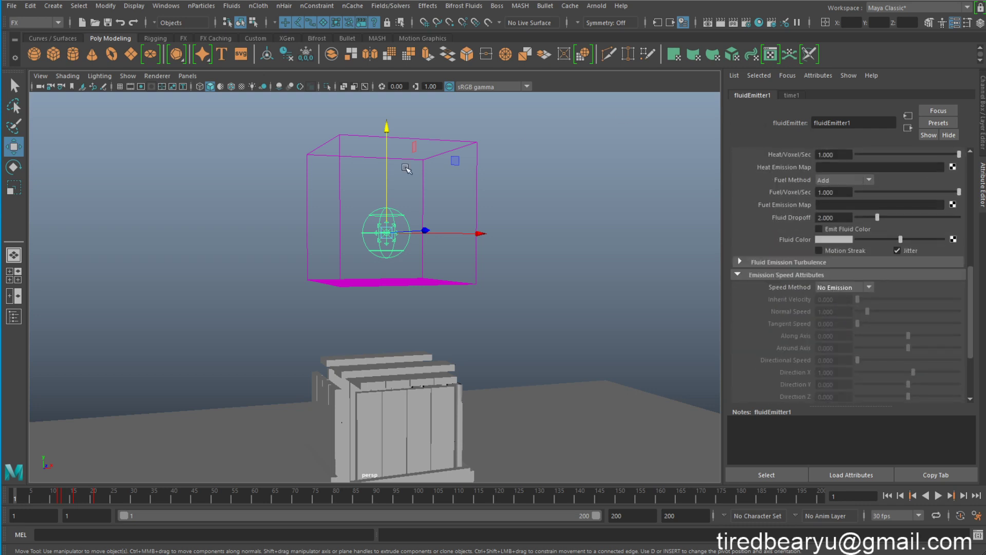
pyautogui.moveTo(462, 150); pyautogui.dragTo(547, 203)
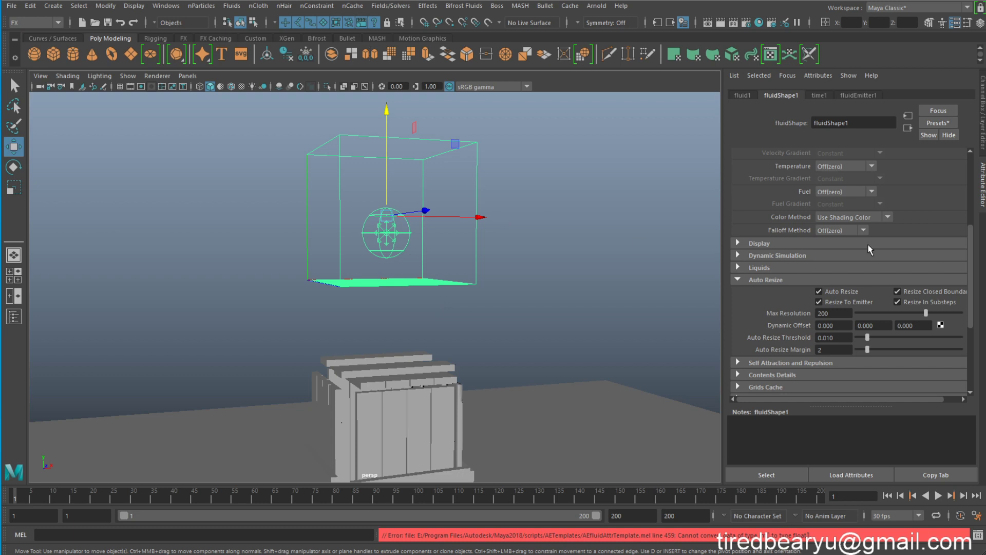
pyautogui.scroll(2, 791, 259)
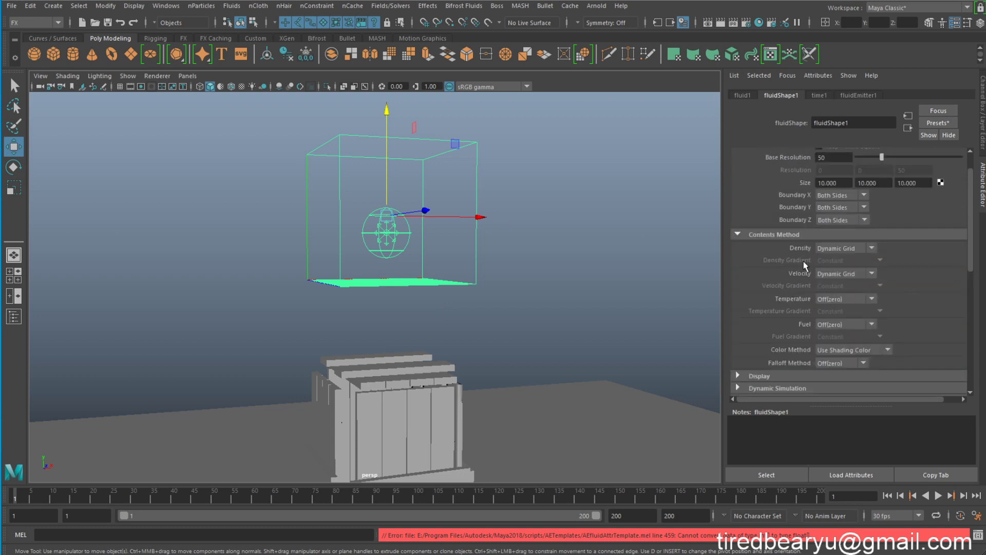
pyautogui.scroll(2, 806, 247)
pyautogui.scroll(-2, 758, 275)
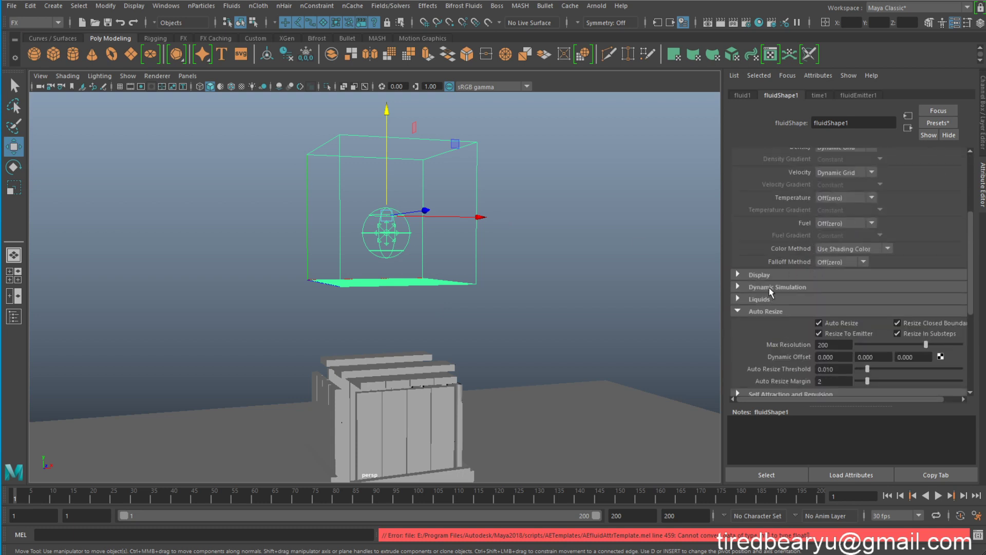
pyautogui.click(769, 288)
pyautogui.scroll(-3, 803, 294)
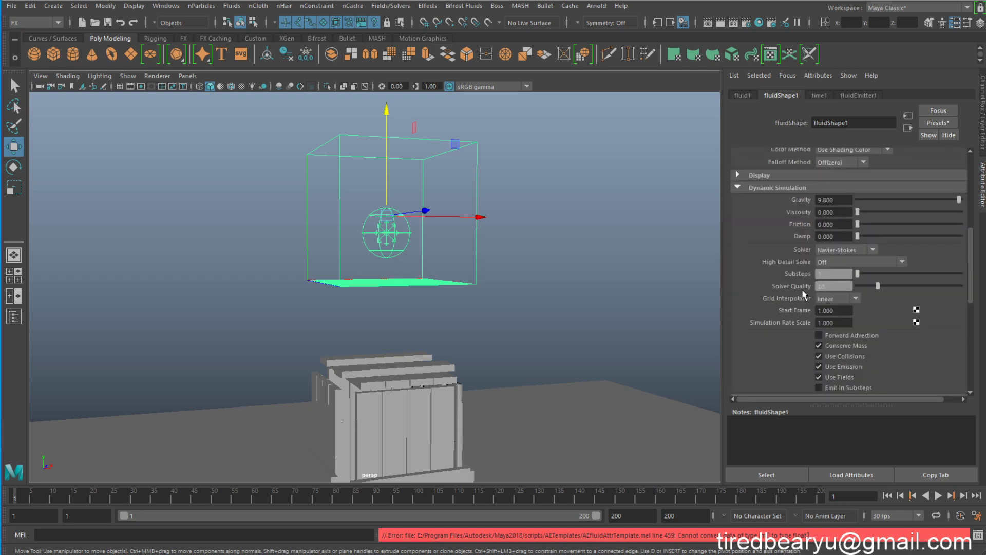
pyautogui.click(779, 188)
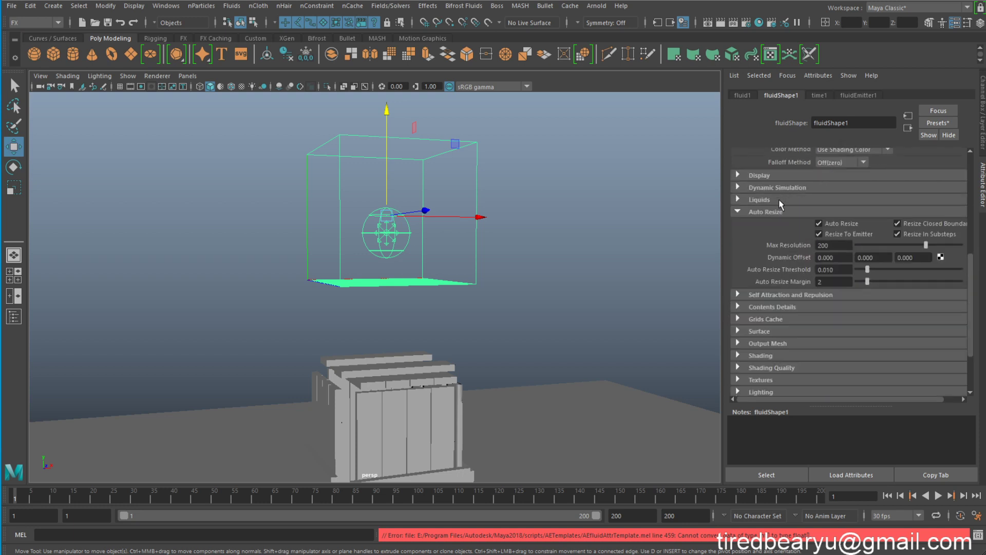
# Step: Expand Contents Details to show Velocity: scale 1.000, Swirl and Noise 0.000
pyautogui.click(771, 307)
pyautogui.click(769, 318)
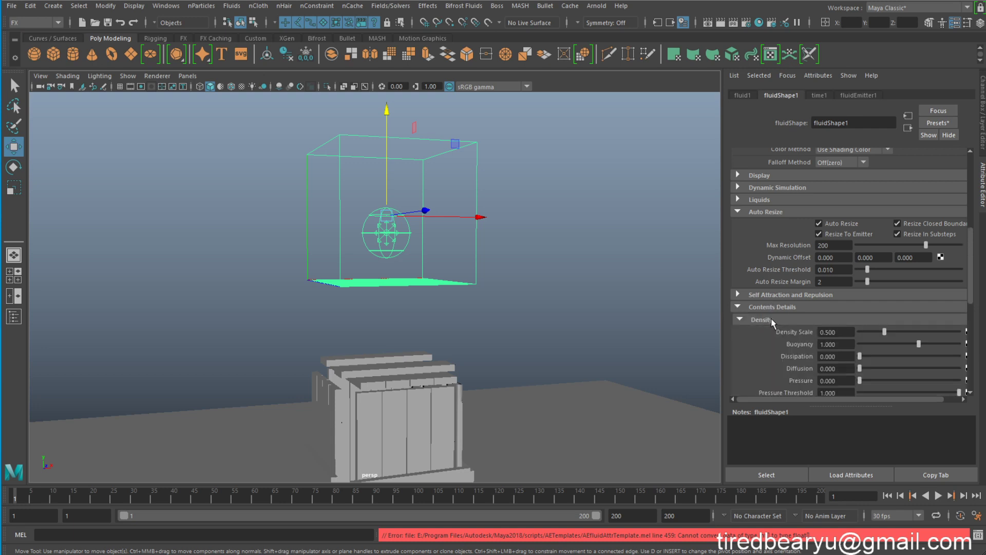
pyautogui.scroll(-1, 771, 318)
pyautogui.click(780, 285)
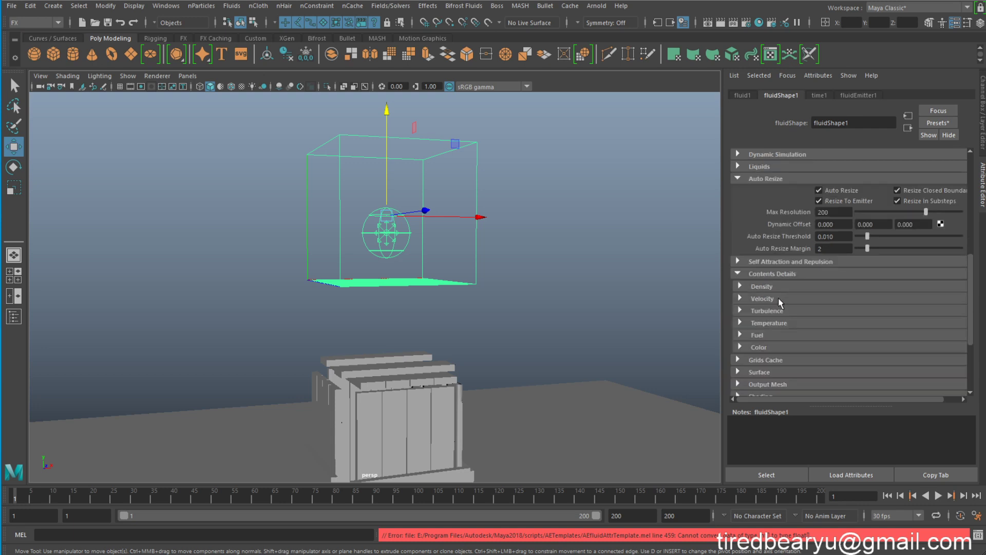
pyautogui.click(778, 297)
pyautogui.click(778, 308)
pyautogui.click(783, 300)
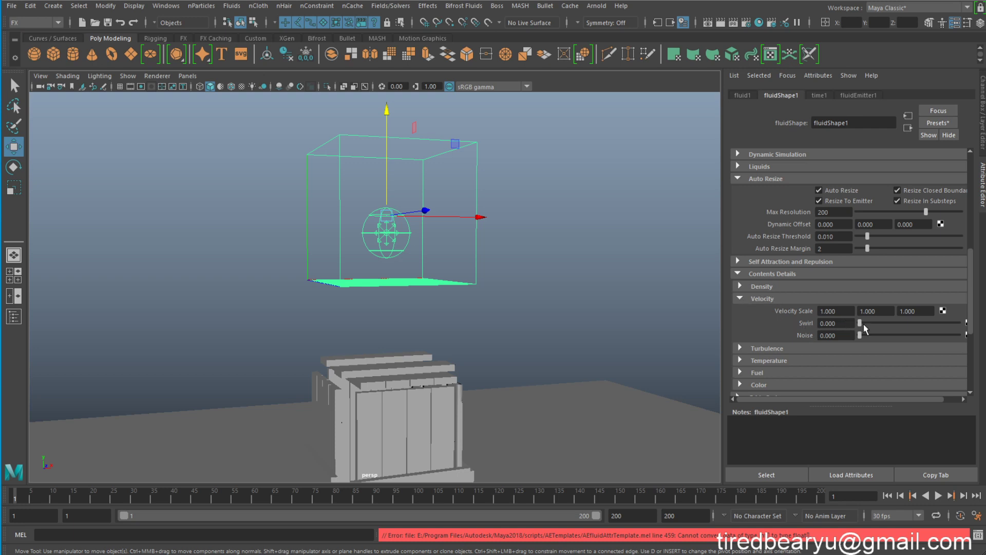
# Step: Raise Swirl to 10 and play, then compare against a replay with Swirl 0
pyautogui.moveTo(860, 323); pyautogui.dragTo(959, 323)
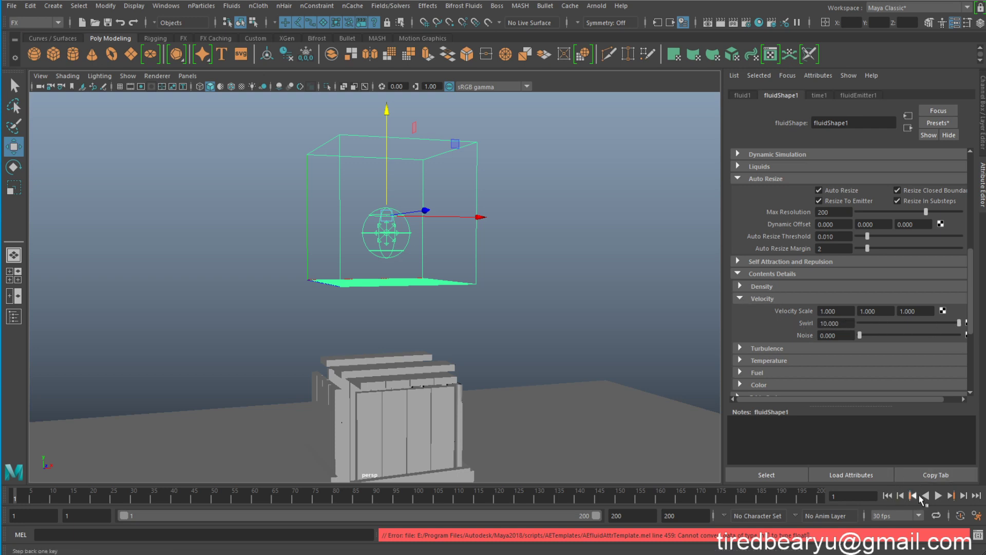
pyautogui.click(938, 495)
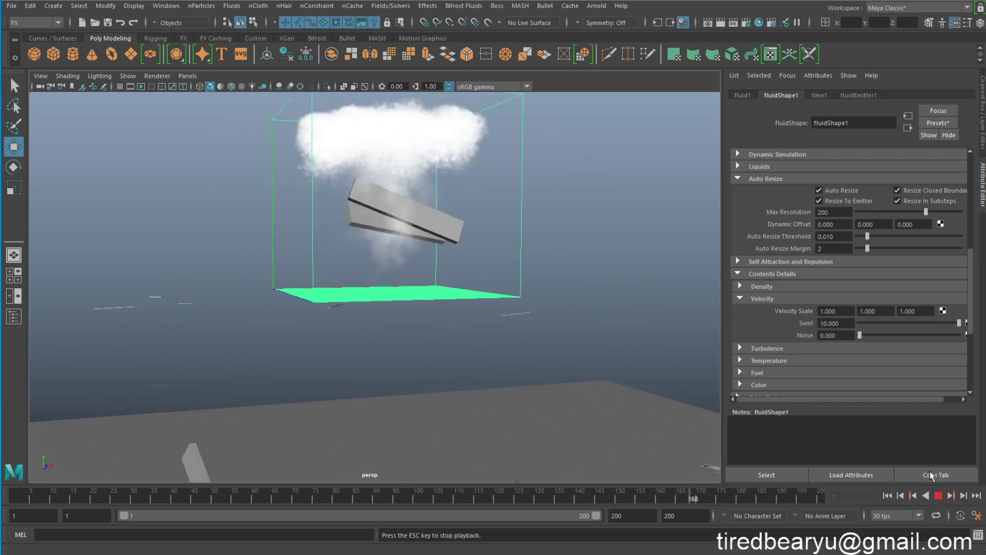
pyautogui.moveTo(882, 323); pyautogui.dragTo(824, 320)
pyautogui.press('Escape')
pyautogui.click(886, 495)
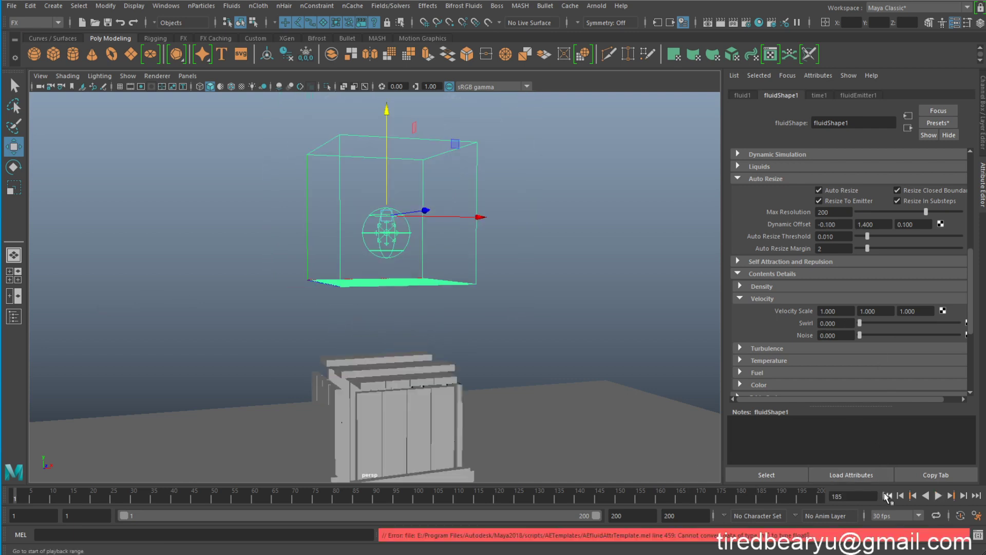
pyautogui.click(937, 496)
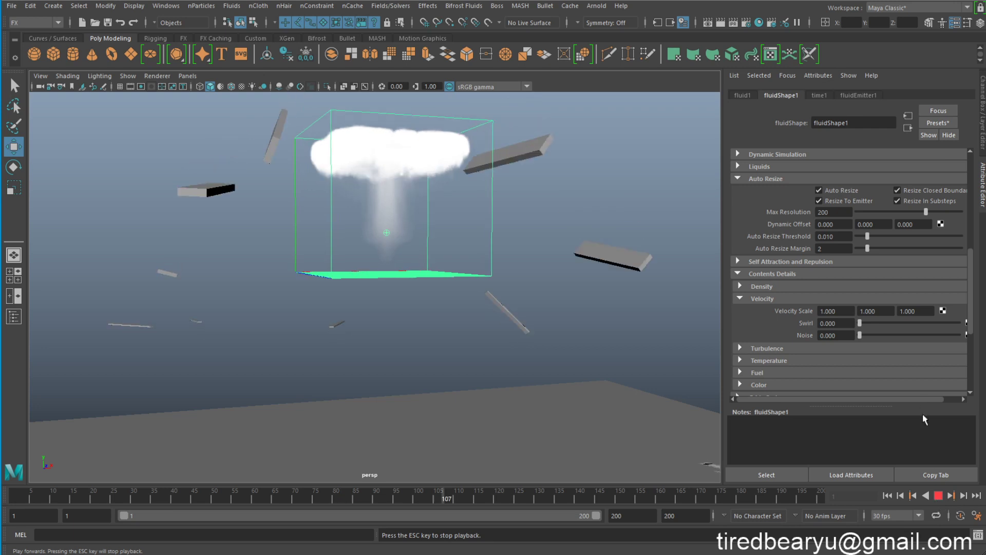
pyautogui.press('Escape')
# Step: Restore Swirl to 10 and replay the swirling smoke from frame 1
pyautogui.moveTo(877, 323); pyautogui.dragTo(960, 323)
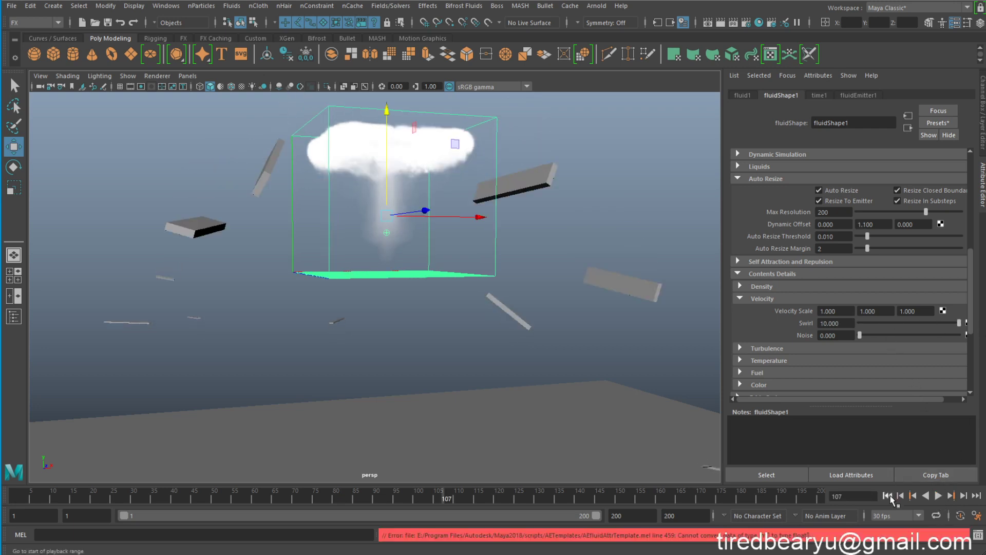
pyautogui.click(889, 496)
pyautogui.click(938, 495)
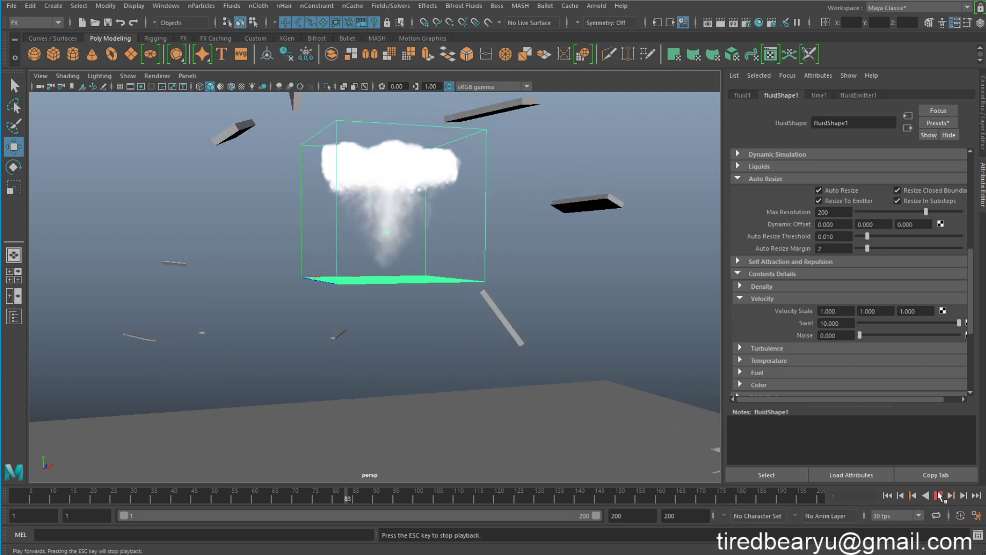
pyautogui.click(938, 495)
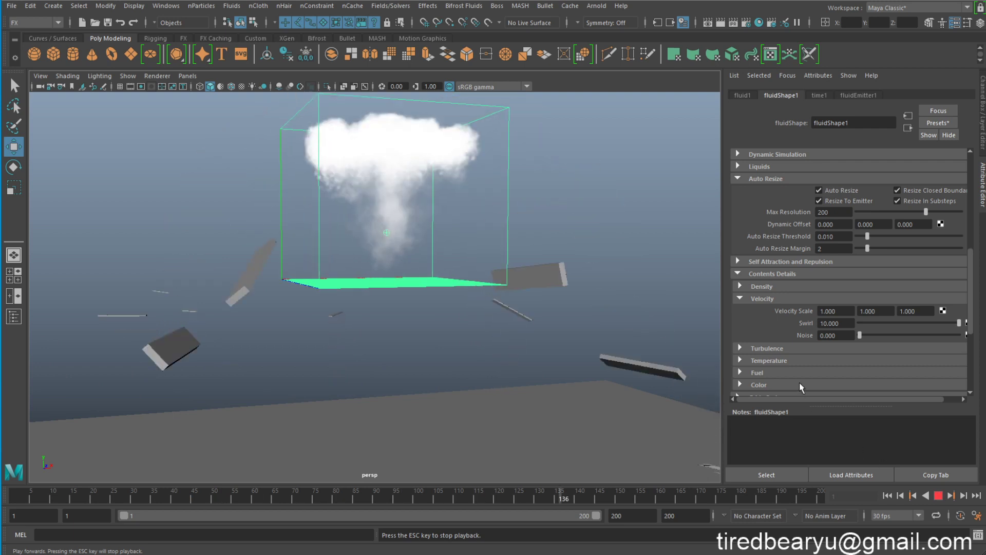
# Step: Expand the Turbulence settings and replay the simulation from frame 1
pyautogui.click(776, 350)
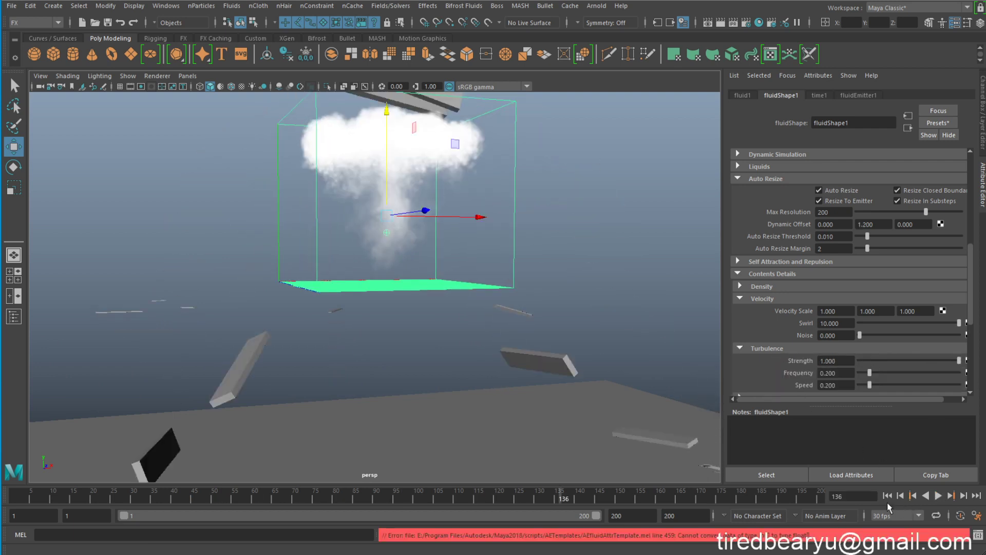
pyautogui.click(887, 496)
pyautogui.click(938, 497)
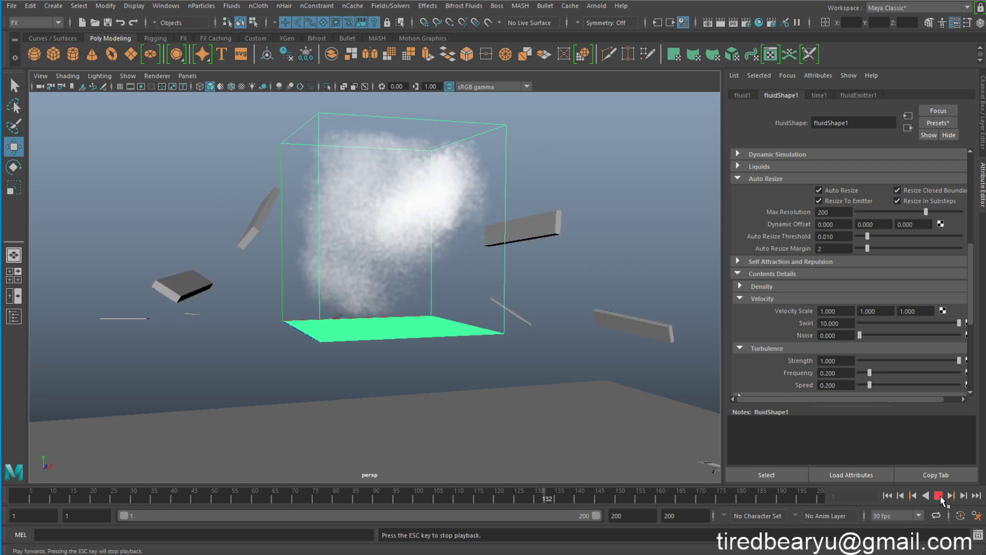
# Step: Stop and replay the smoke simulation from frame 1
pyautogui.press('Escape')
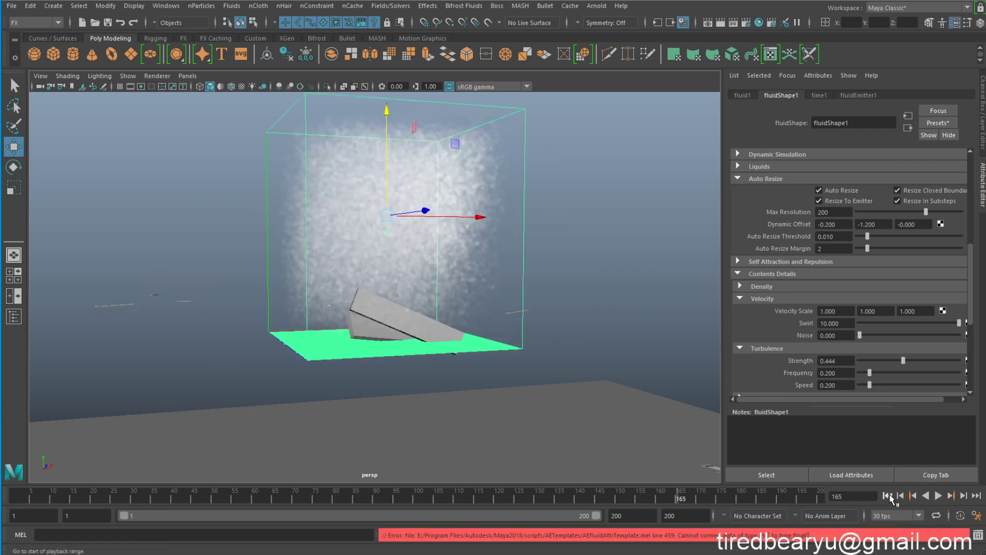
pyautogui.click(887, 495)
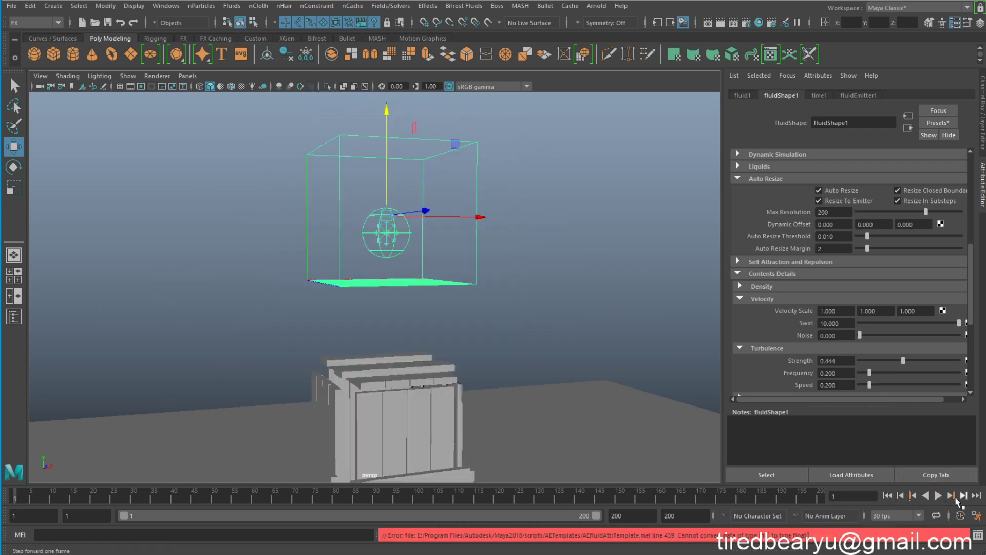
pyautogui.click(938, 495)
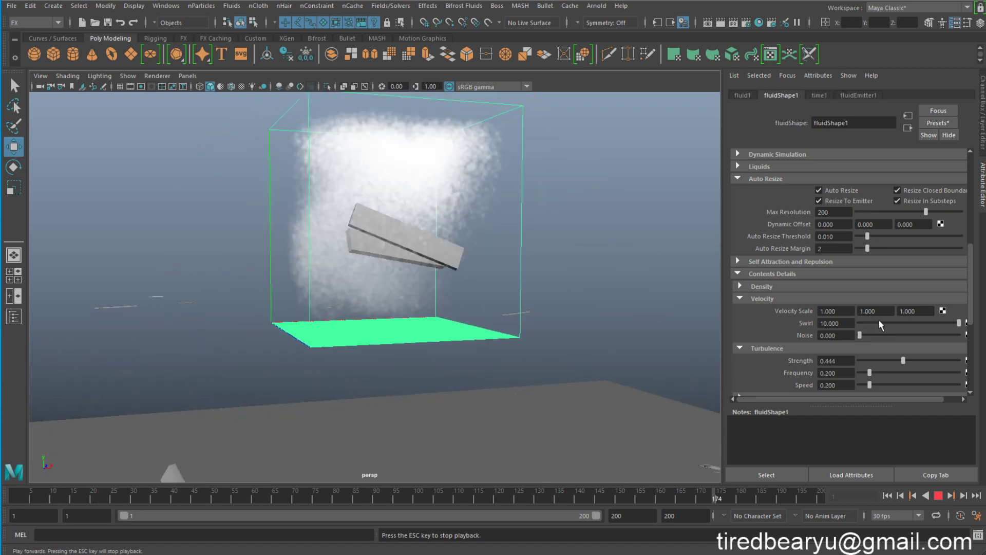
# Step: Lower Swirl to 4.438 and replay the softer smoke from the start
pyautogui.click(903, 323)
pyautogui.click(887, 496)
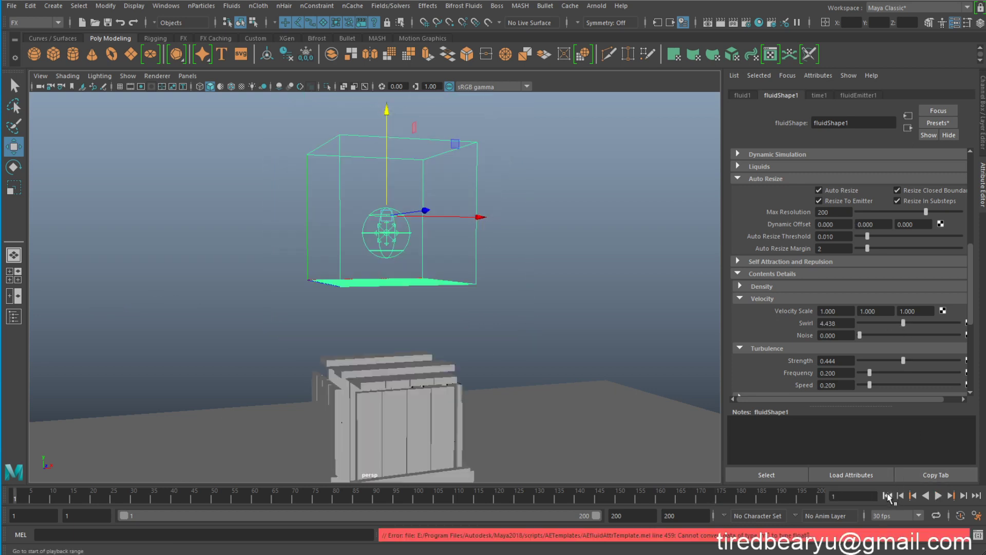
pyautogui.click(935, 495)
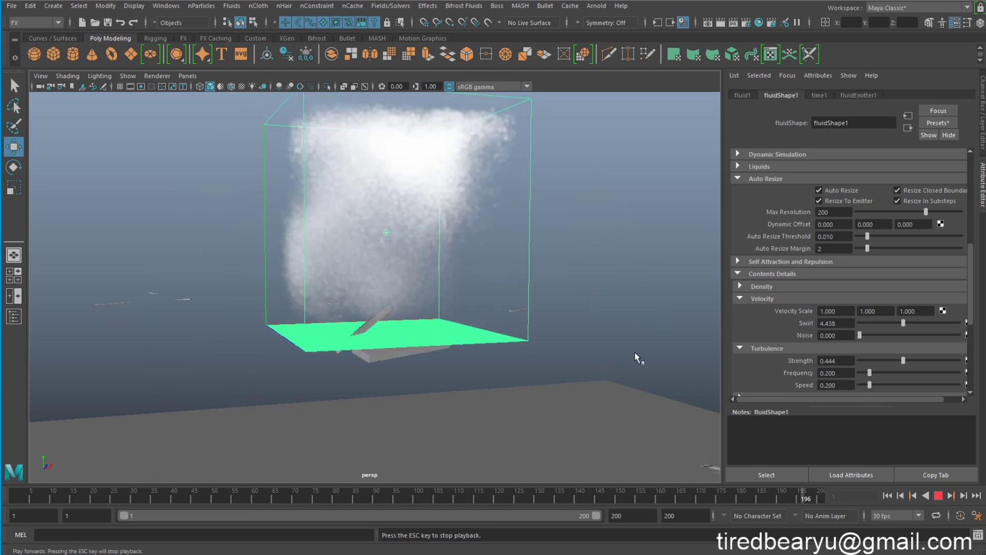
pyautogui.hotkey('alt', 'shift', 'v')
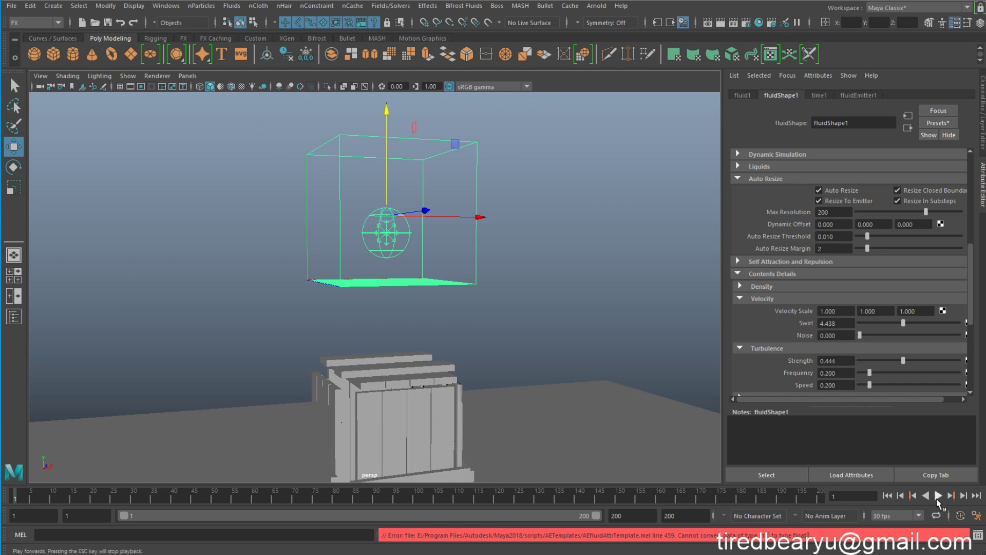
pyautogui.click(937, 496)
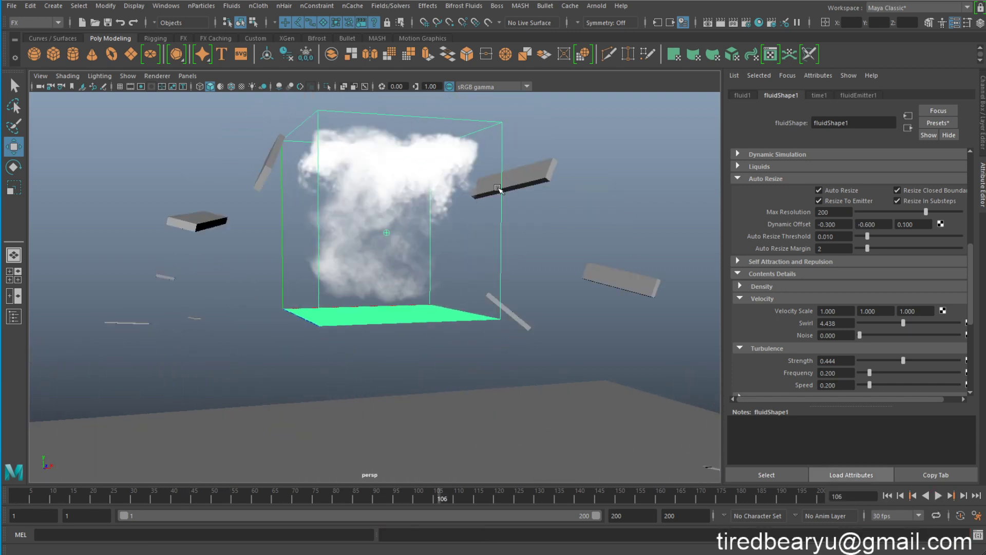
# Step: Pause playback and set Density Scale to 1.146 and Dissipation to 1
pyautogui.click(938, 496)
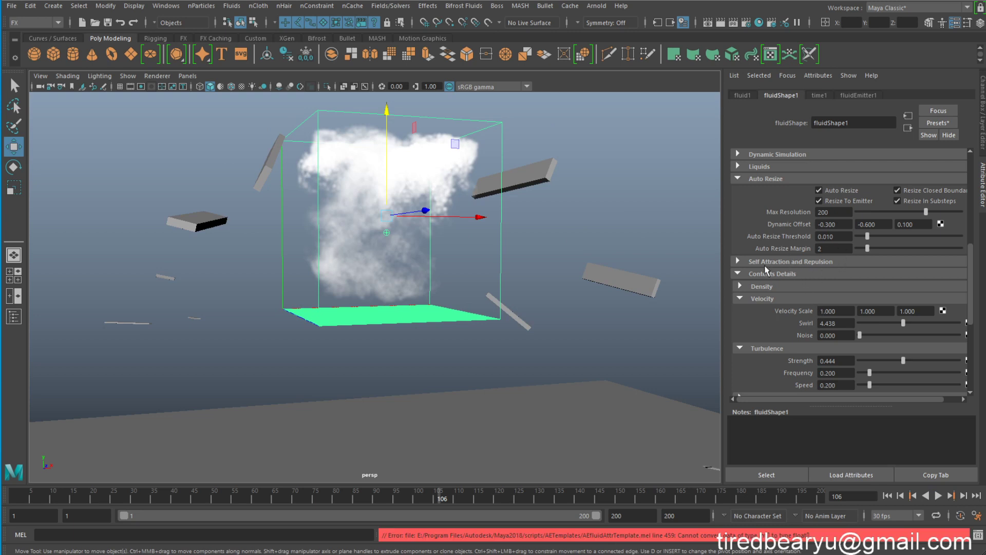
pyautogui.click(757, 285)
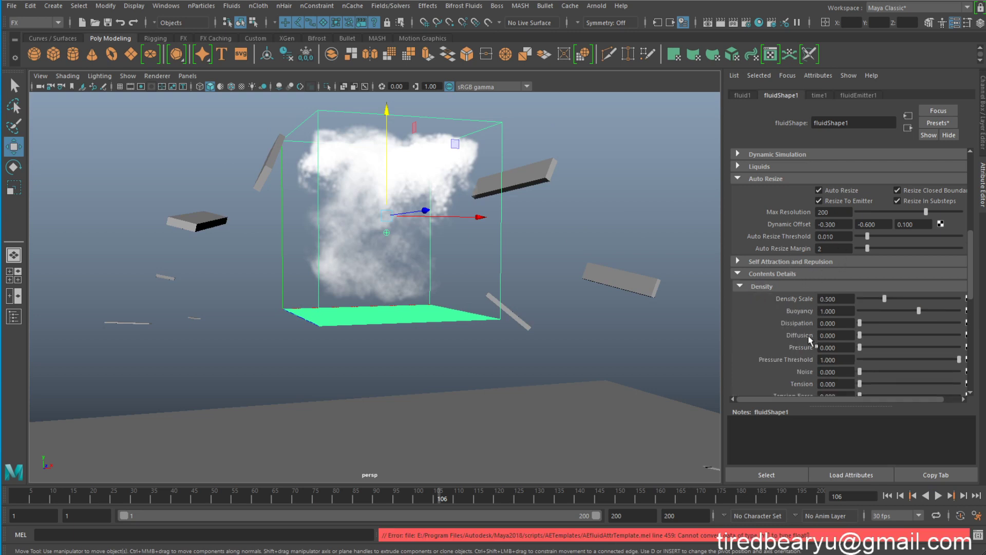
pyautogui.moveTo(894, 299); pyautogui.dragTo(920, 298)
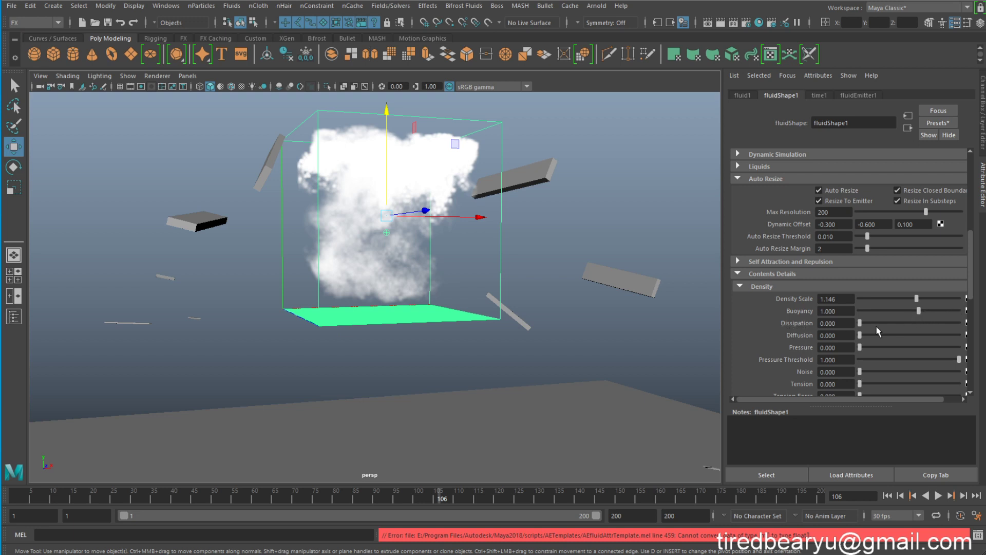
pyautogui.moveTo(874, 322); pyautogui.dragTo(961, 323)
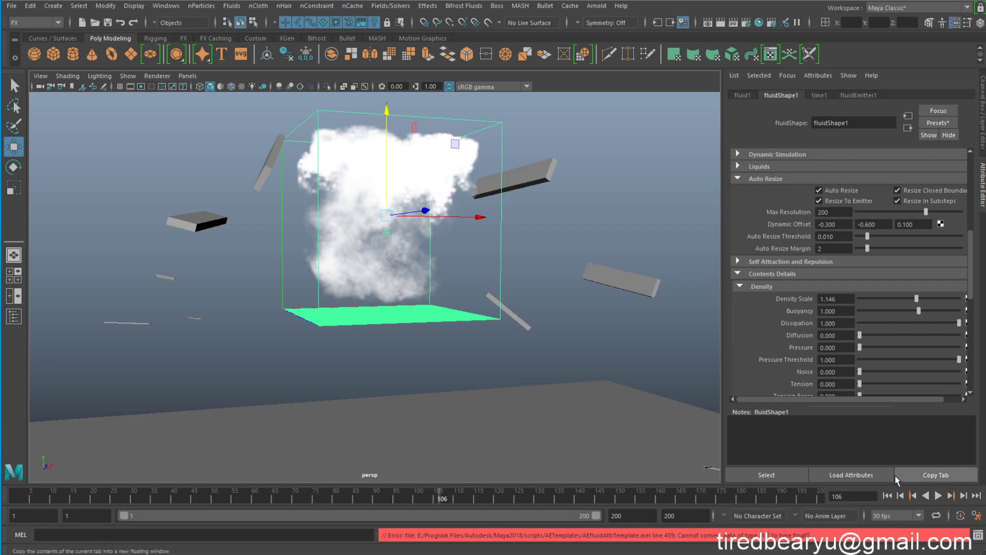
# Step: Replay the simulation with the thicker smoke, then stop it
pyautogui.click(888, 496)
pyautogui.click(939, 496)
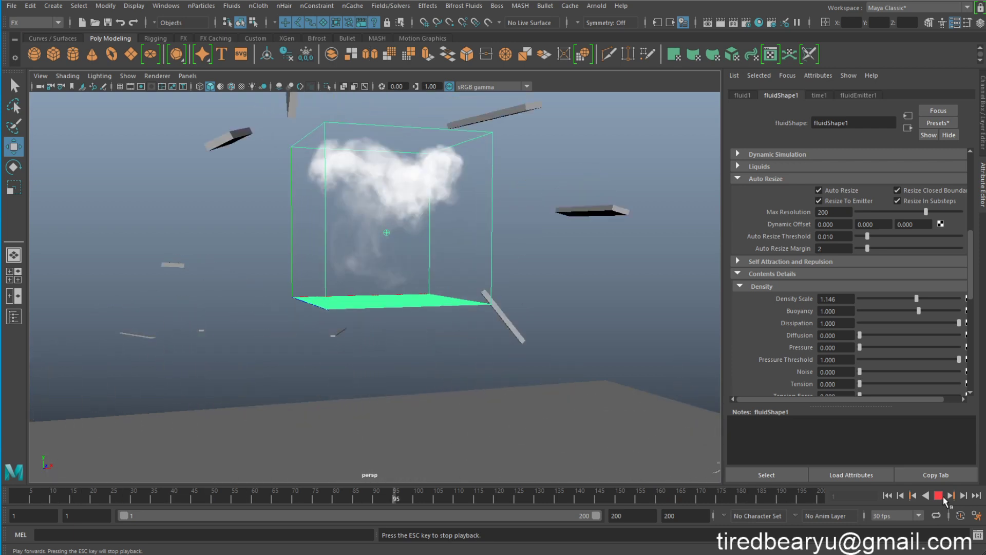
pyautogui.click(939, 495)
pyautogui.hotkey('alt', 'shift', 'v')
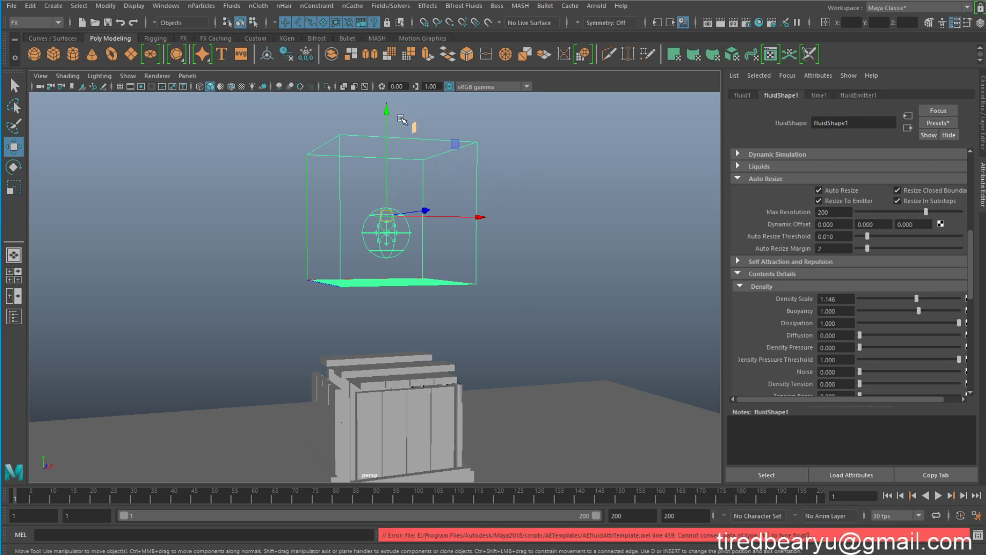
# Step: Lower the fluid container down into the crate's lower half
pyautogui.moveTo(401, 119); pyautogui.dragTo(402, 252)
pyautogui.moveTo(401, 251)
pyautogui.keyDown('alt'); pyautogui.mouseDown(button='right')
pyautogui.moveTo(549, 249)
pyautogui.moveTo(518, 226)
pyautogui.mouseUp(button='right'); pyautogui.keyUp('alt')
pyautogui.moveTo(524, 246)
pyautogui.keyDown('alt'); pyautogui.mouseDown()
pyautogui.moveTo(521, 325)
pyautogui.moveTo(536, 325)
pyautogui.moveTo(587, 261)
pyautogui.mouseUp(); pyautogui.keyUp('alt')
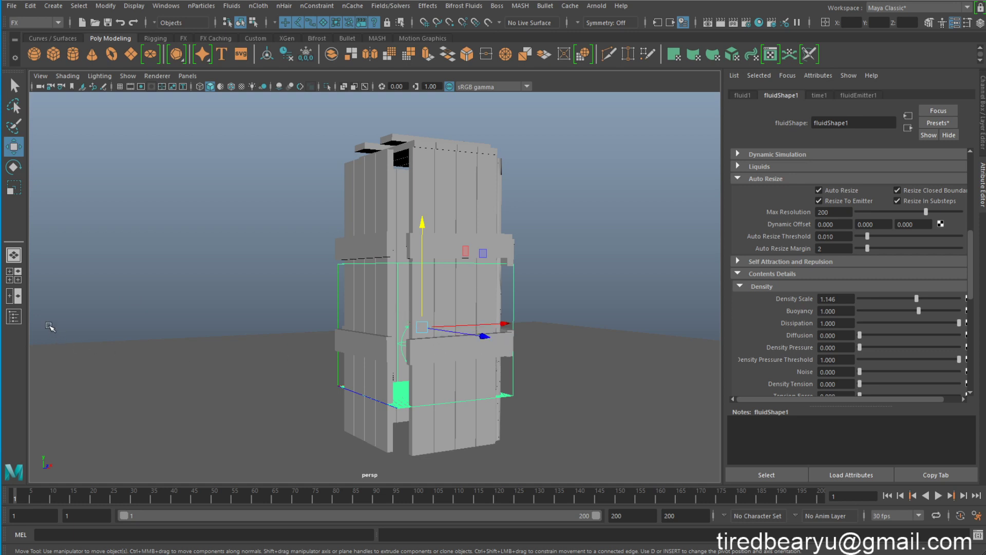
# Step: Select fluidEmitter1, show its Channel Box values, and go to frame 13
pyautogui.click(406, 348)
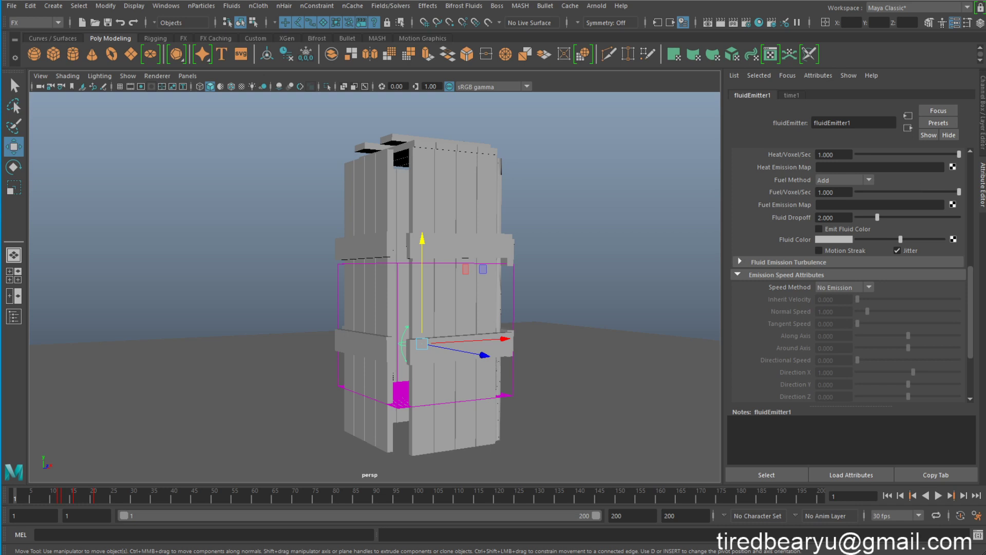
pyautogui.click(982, 134)
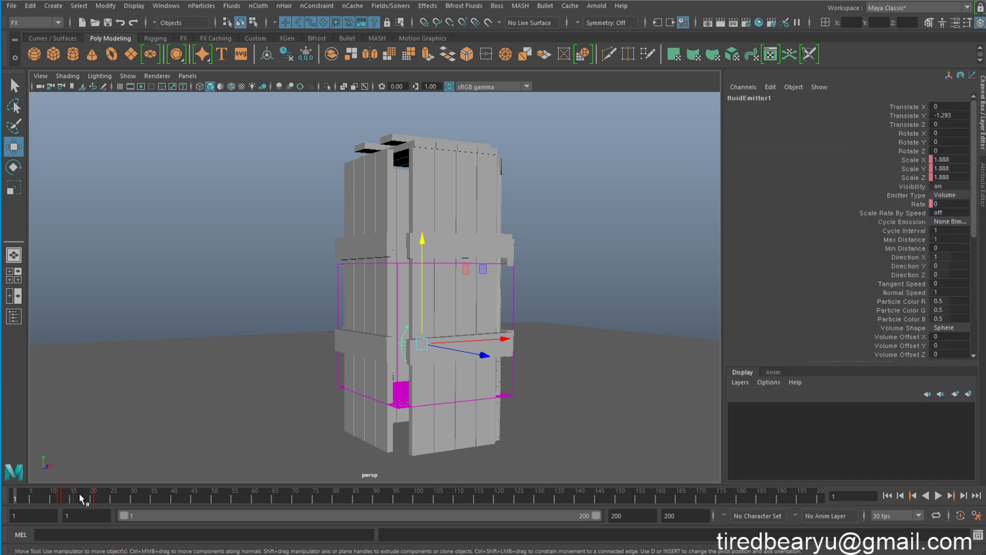
pyautogui.click(65, 498)
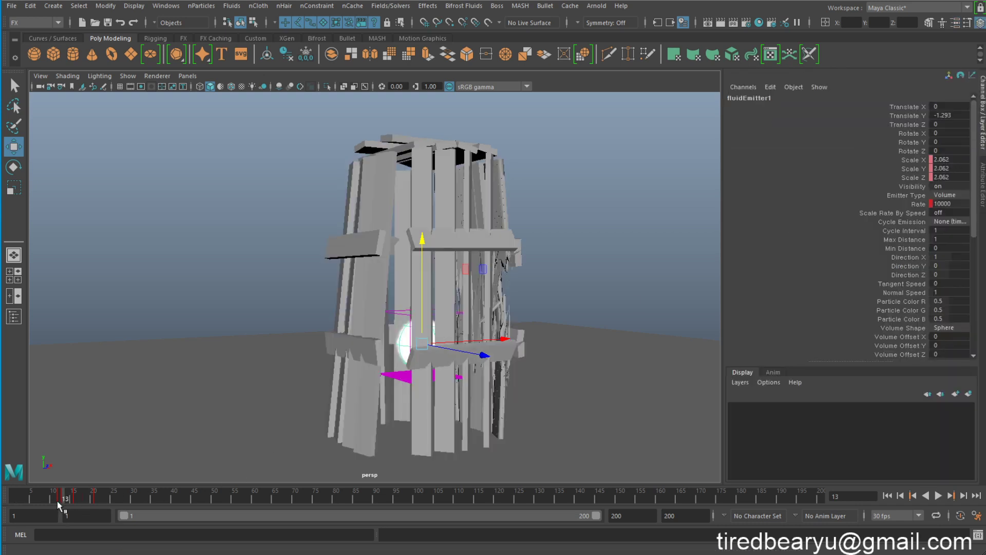
pyautogui.moveTo(57, 500); pyautogui.dragTo(66, 501)
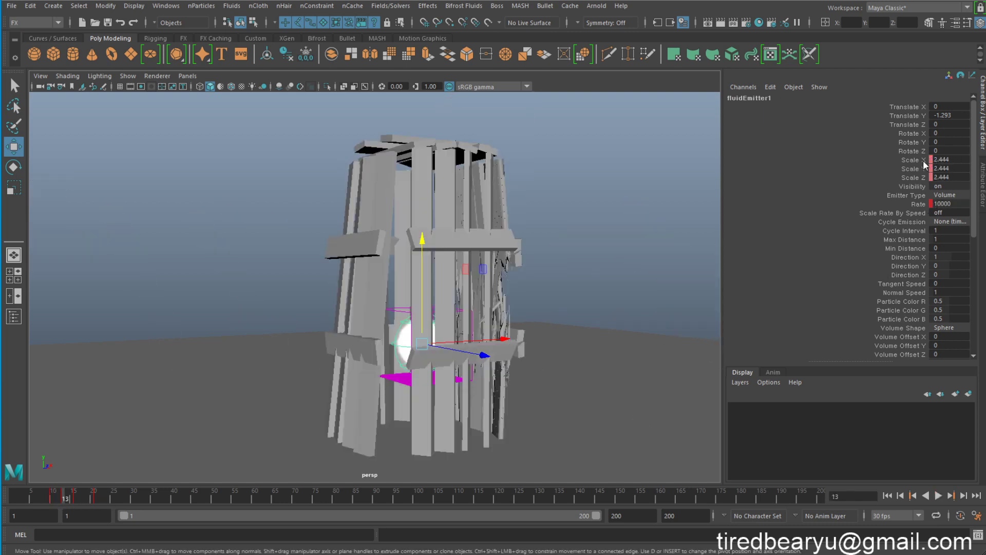
# Step: Set the emitter's Scale X, Y and Z to 10 at frame 13
pyautogui.moveTo(948, 160); pyautogui.dragTo(948, 177)
pyautogui.write('58')
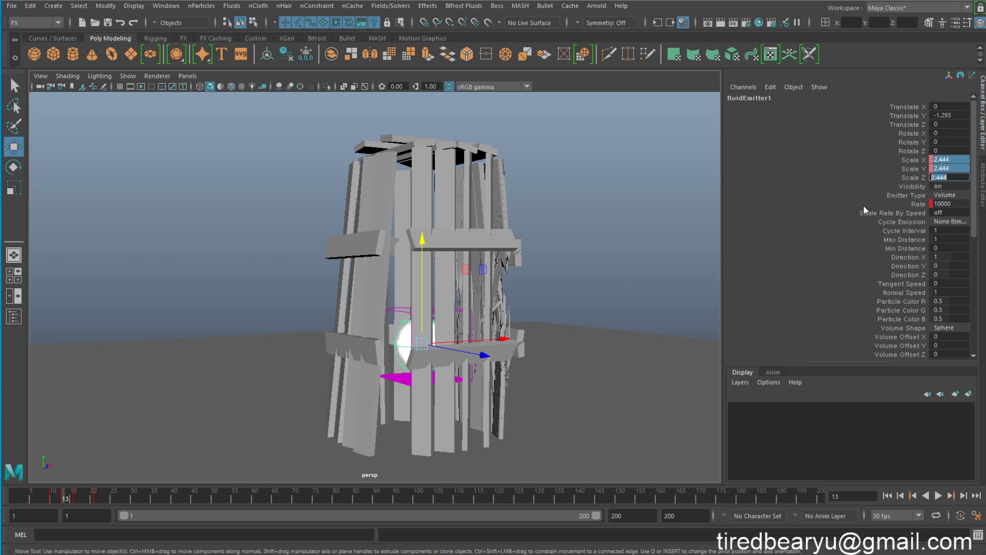
pyautogui.press('Return')
pyautogui.click(957, 175)
pyautogui.write('53')
pyautogui.press('Return')
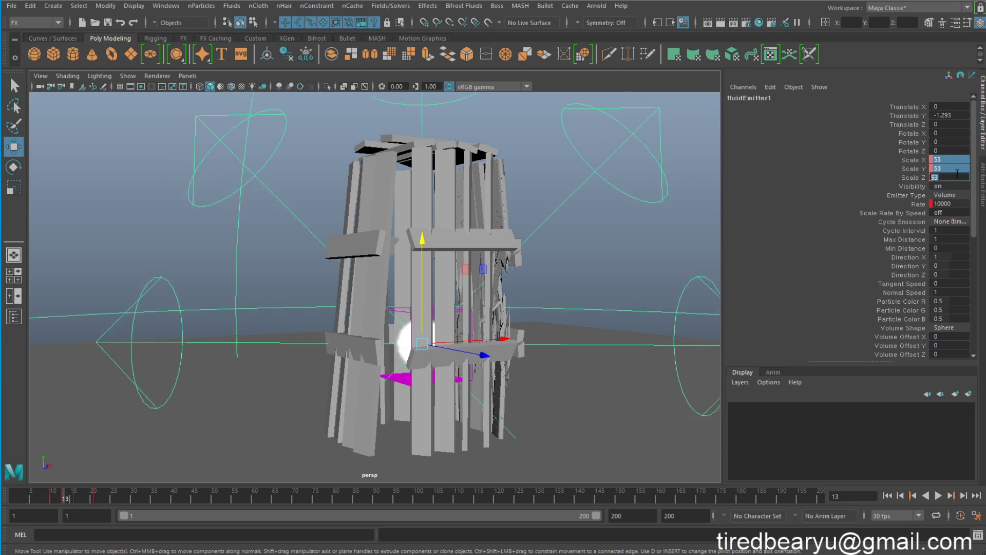
pyautogui.keyDown('shift'); pyautogui.click(954, 178); pyautogui.keyUp('shift')
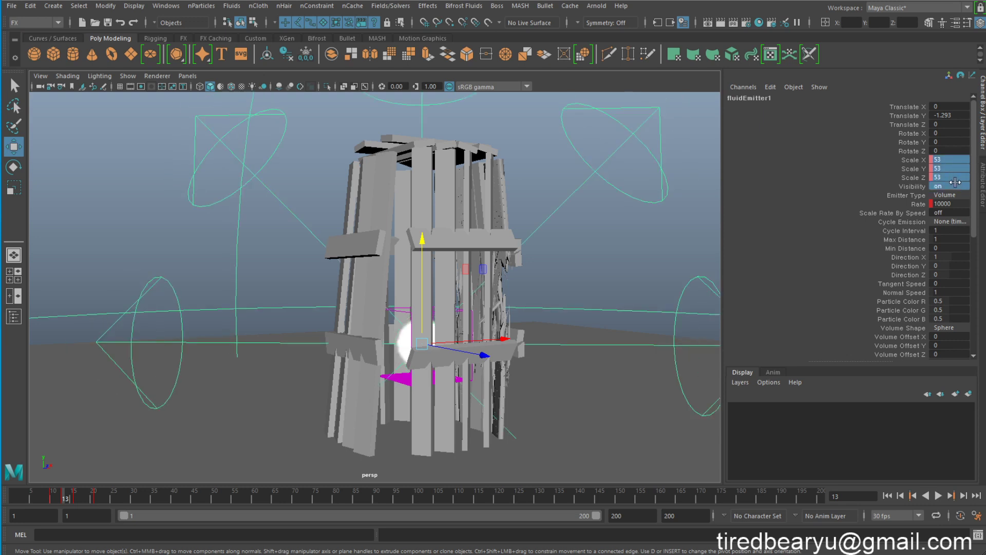
pyautogui.write('5')
pyautogui.press('Return')
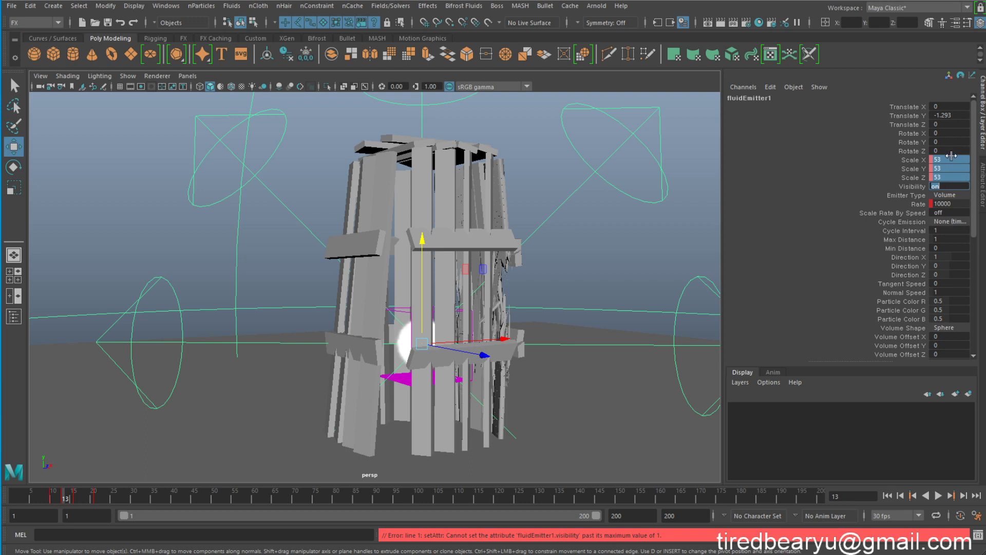
pyautogui.click(953, 177)
pyautogui.write('5')
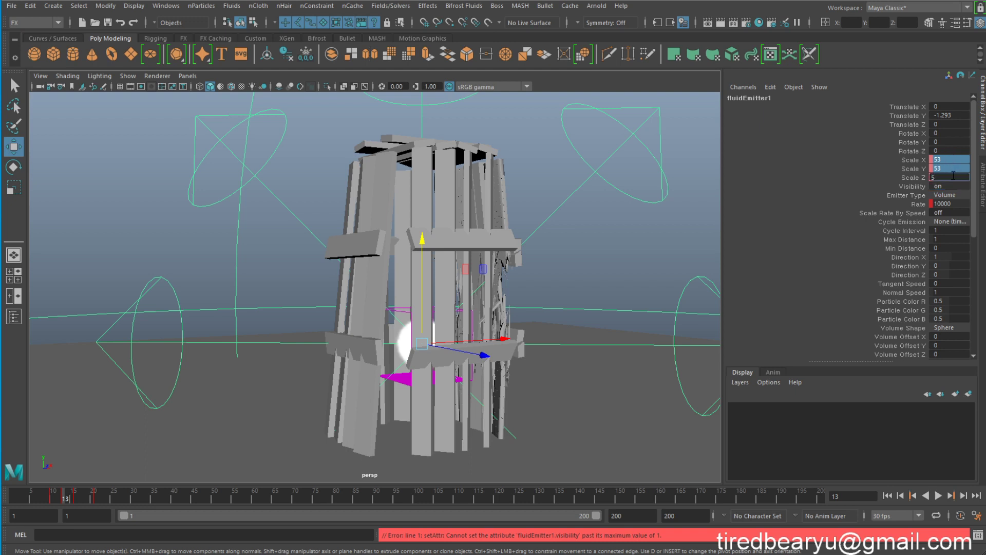
pyautogui.press('Return')
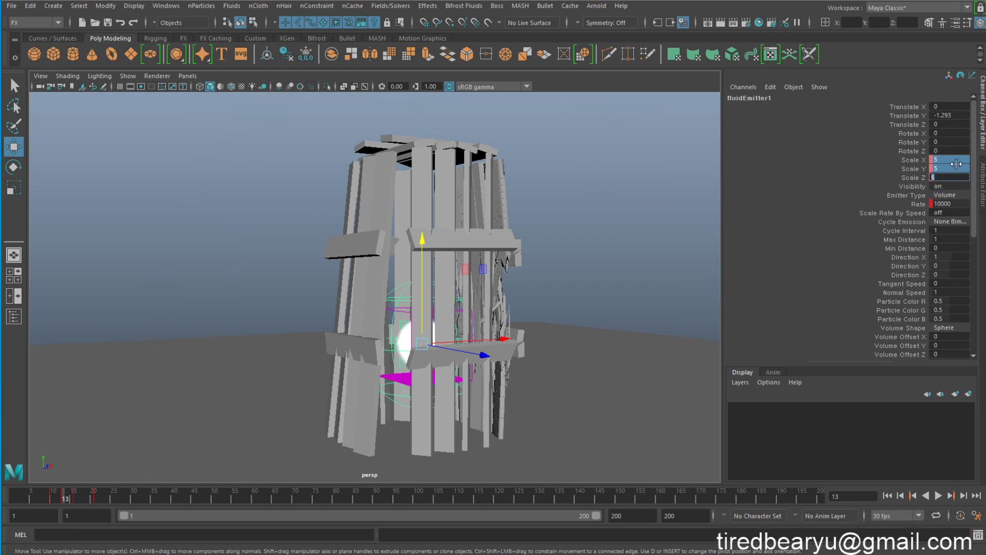
pyautogui.write('10')
pyautogui.press('Return')
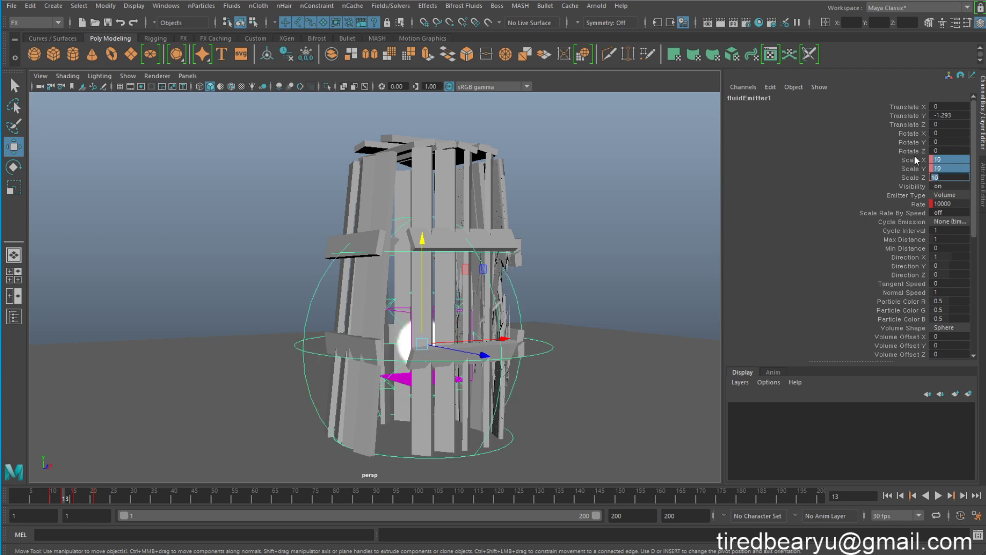
# Step: Key the three scale channels at 10 and return to frame 1
pyautogui.moveTo(914, 160); pyautogui.dragTo(914, 177)
pyautogui.rightClick(914, 177)
pyautogui.click(953, 185)
pyautogui.keyDown('alt'); pyautogui.moveTo(709, 286); pyautogui.dragTo(597, 337); pyautogui.keyUp('alt')
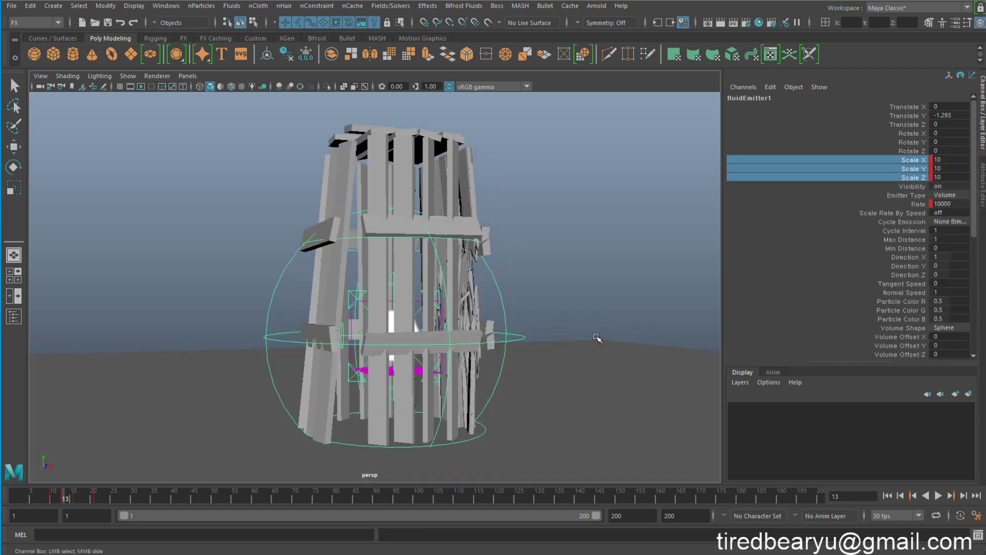
pyautogui.press('q')
pyautogui.click(888, 495)
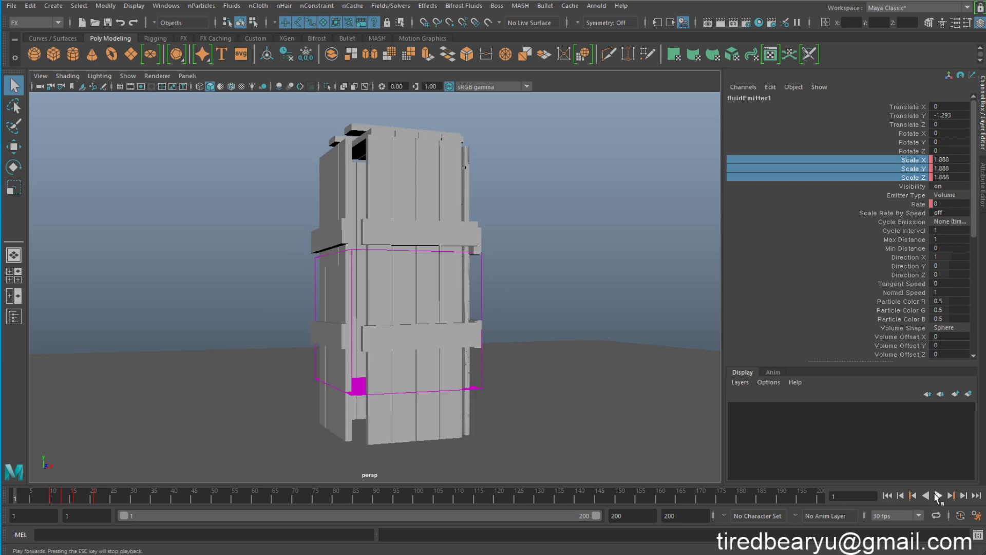
# Step: Play the crate burst with the larger emitter, reset to frame 1, and open the Script Editor
pyautogui.click(938, 496)
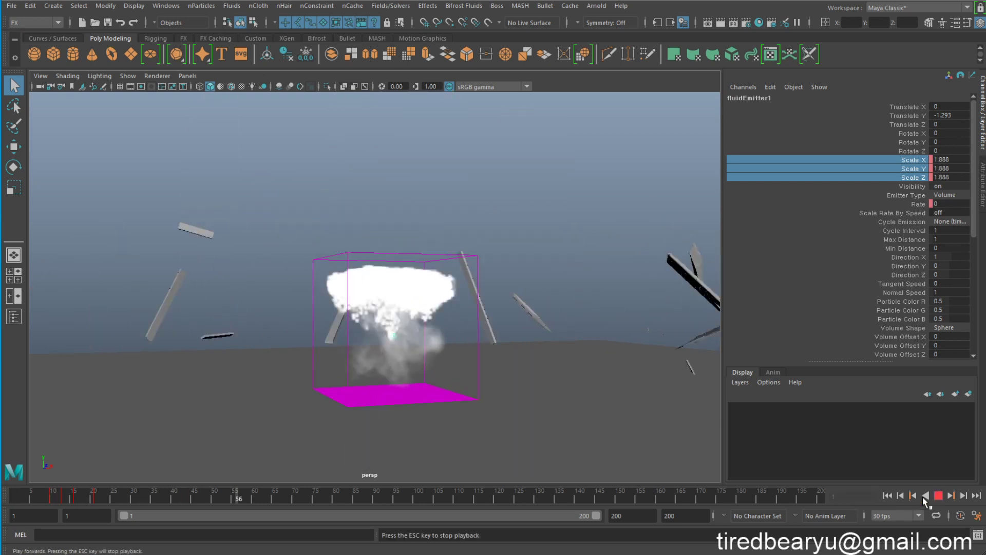
pyautogui.moveTo(74, 498)
pyautogui.mouseDown()
pyautogui.moveTo(53, 496)
pyautogui.moveTo(78, 499)
pyautogui.mouseUp()
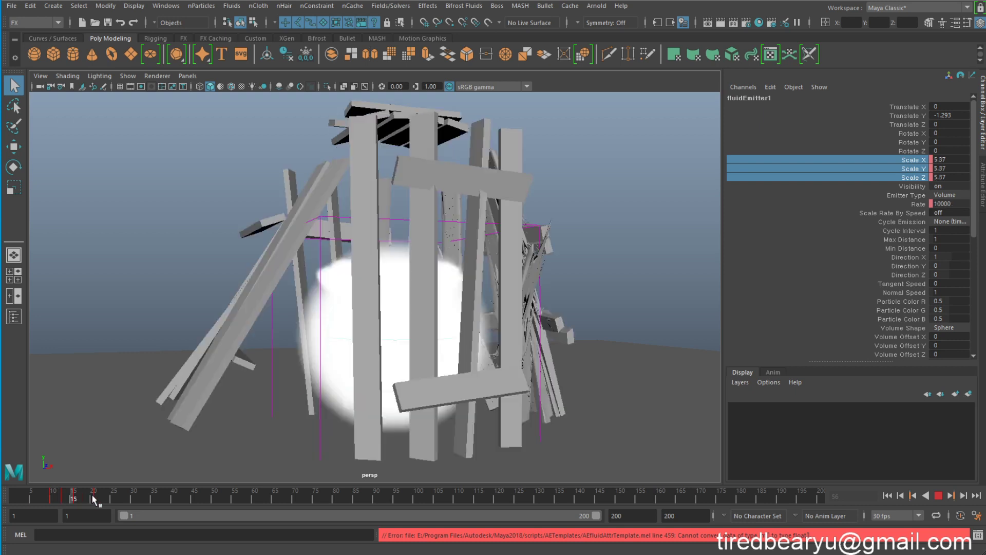
pyautogui.click(887, 496)
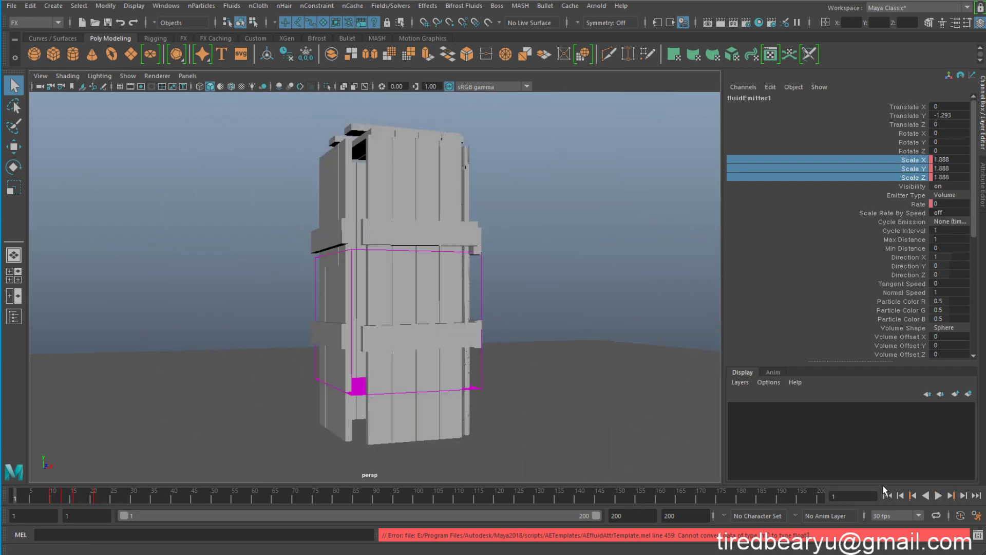
pyautogui.click(978, 535)
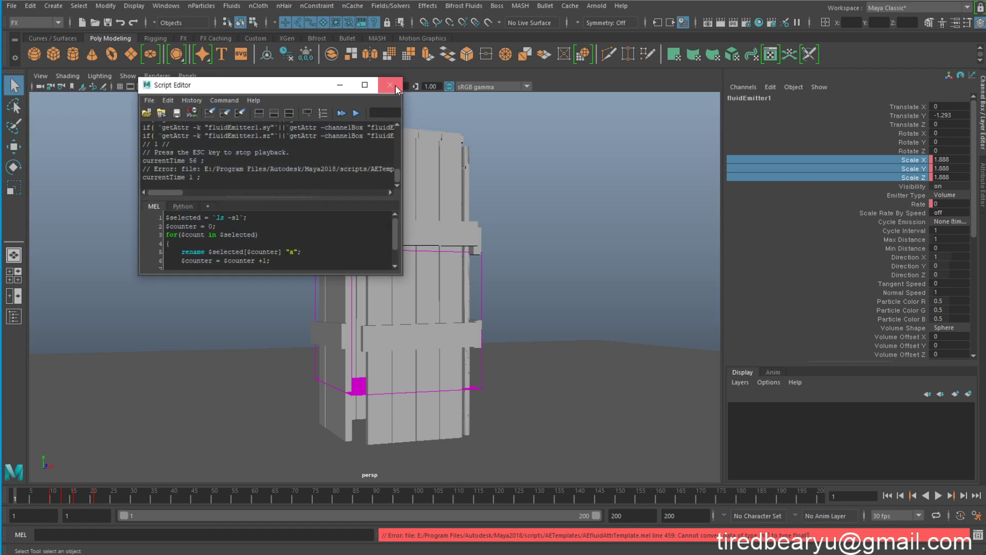
# Step: Close the Script Editor and save Time Slider playback speed as Play every frame
pyautogui.click(395, 85)
pyautogui.click(977, 515)
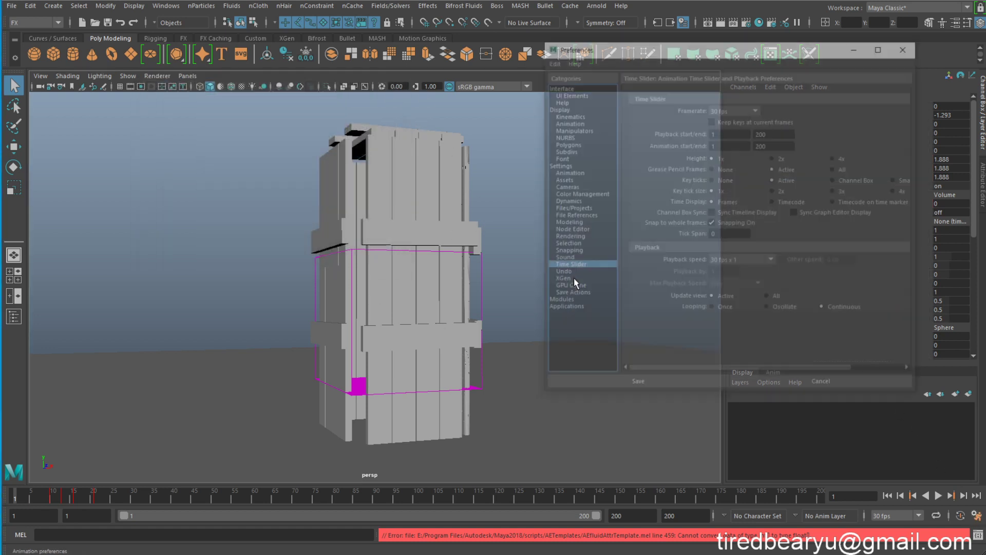
pyautogui.click(738, 261)
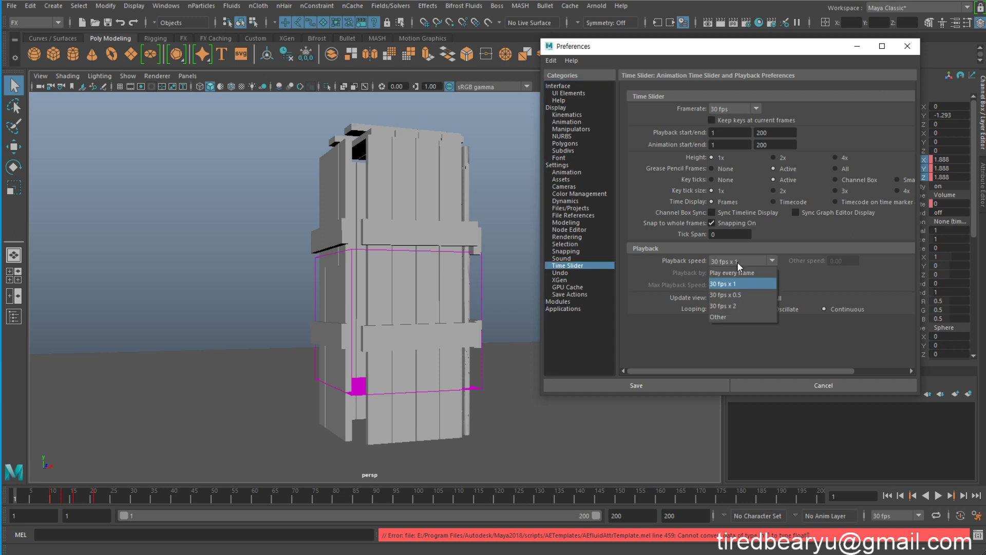
pyautogui.click(738, 273)
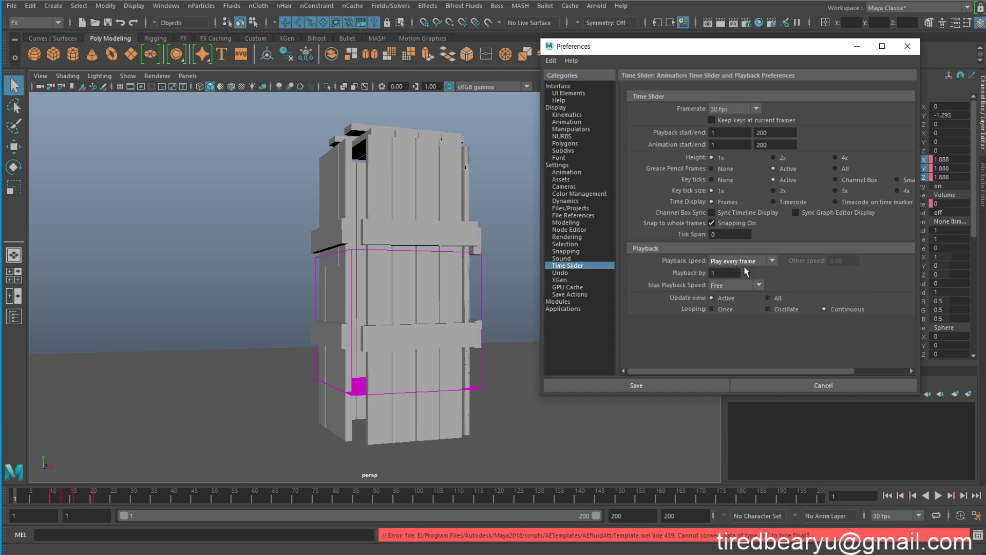
pyautogui.click(646, 380)
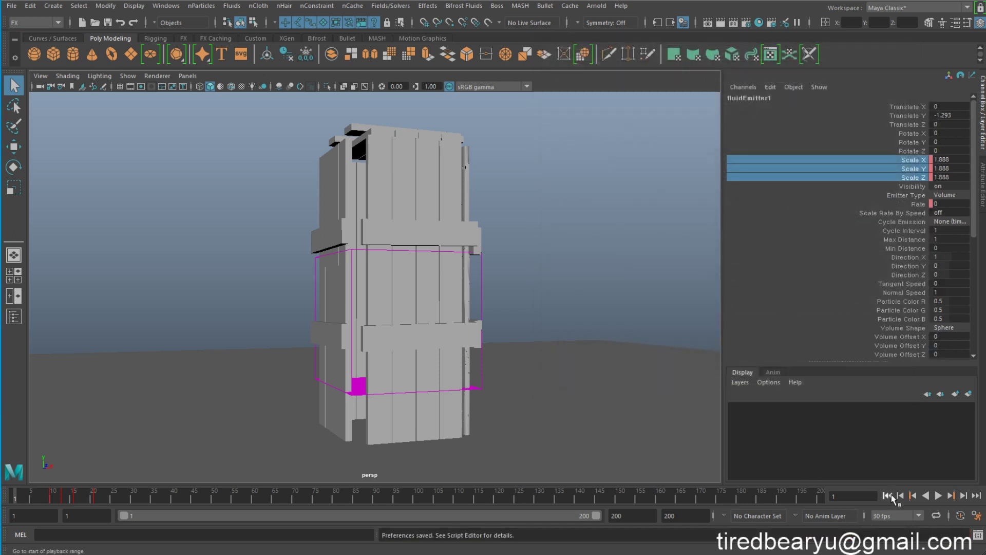
# Step: Replay the simulation, set the emitter Rate to 10000, and select the fluid container
pyautogui.click(938, 496)
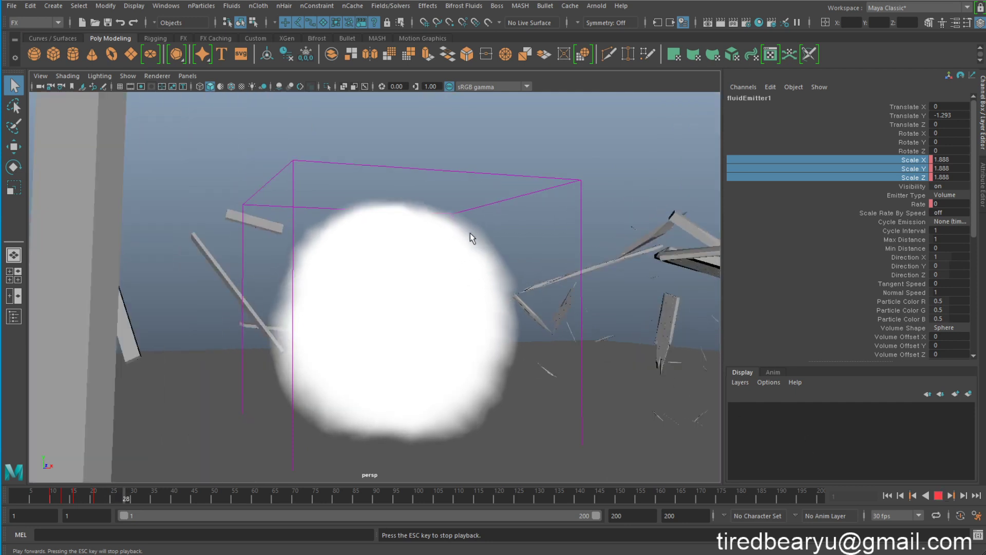
pyautogui.press('Escape')
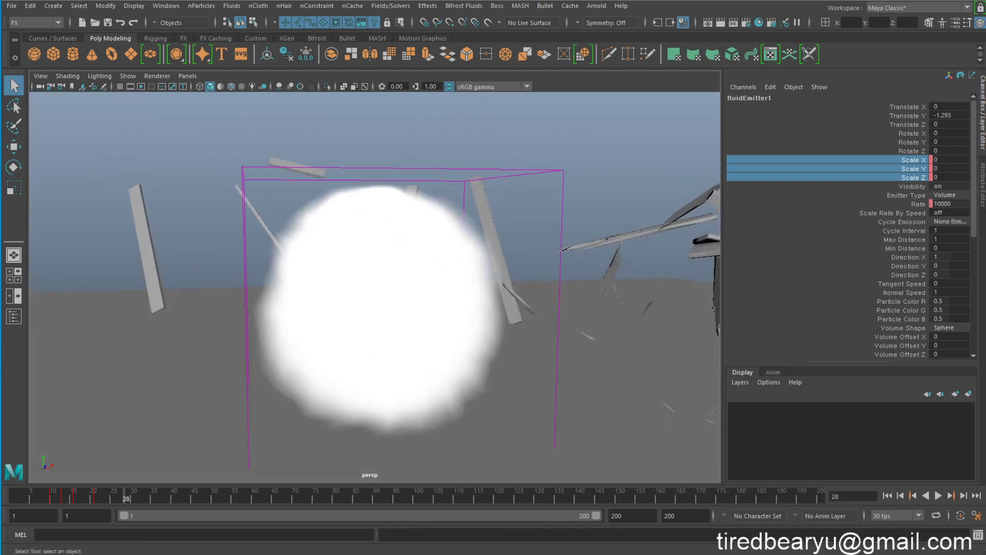
pyautogui.doubleClick(944, 204)
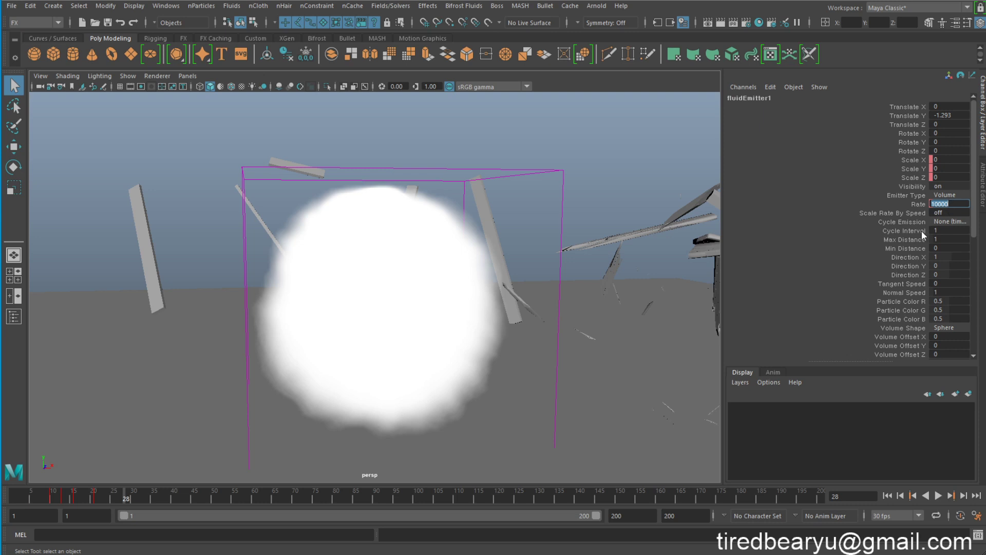
pyautogui.press('Return')
pyautogui.keyDown('alt'); pyautogui.moveTo(434, 215); pyautogui.dragTo(441, 207); pyautogui.keyUp('alt')
pyautogui.click(441, 208)
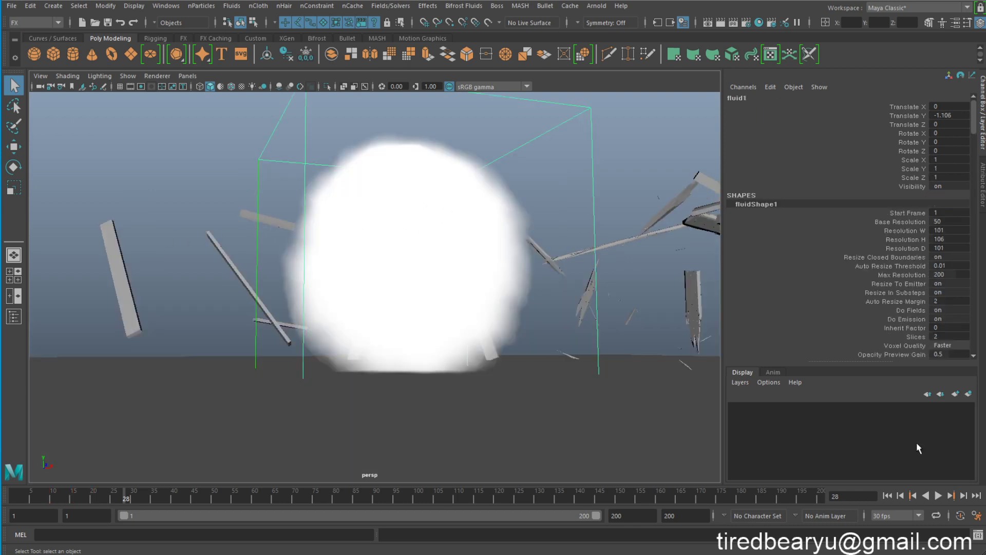
# Step: Change the fluidEmitter1_rate key at frame 13 from 10000 to 1000 and play from frame 1
pyautogui.click(887, 496)
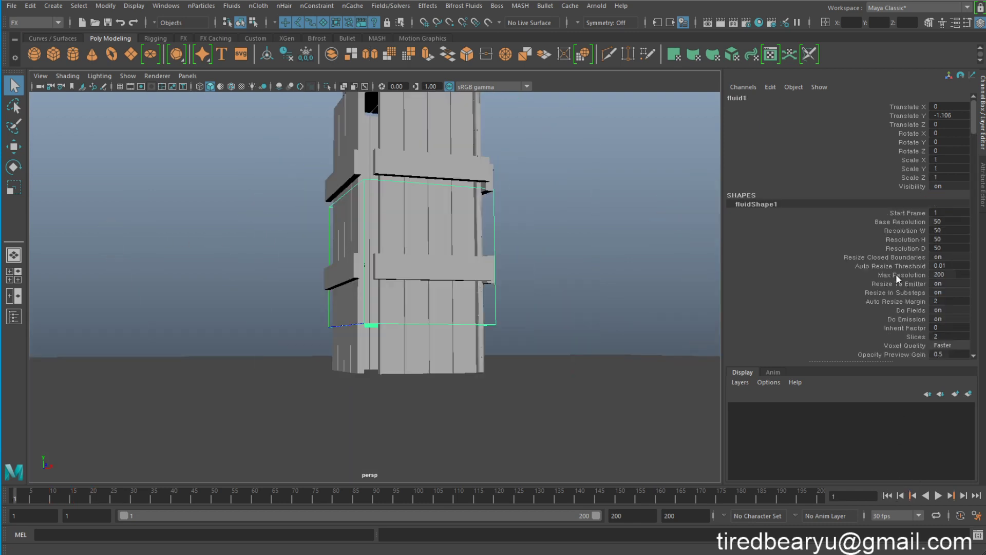
pyautogui.hotkey('ctrl', 'a')
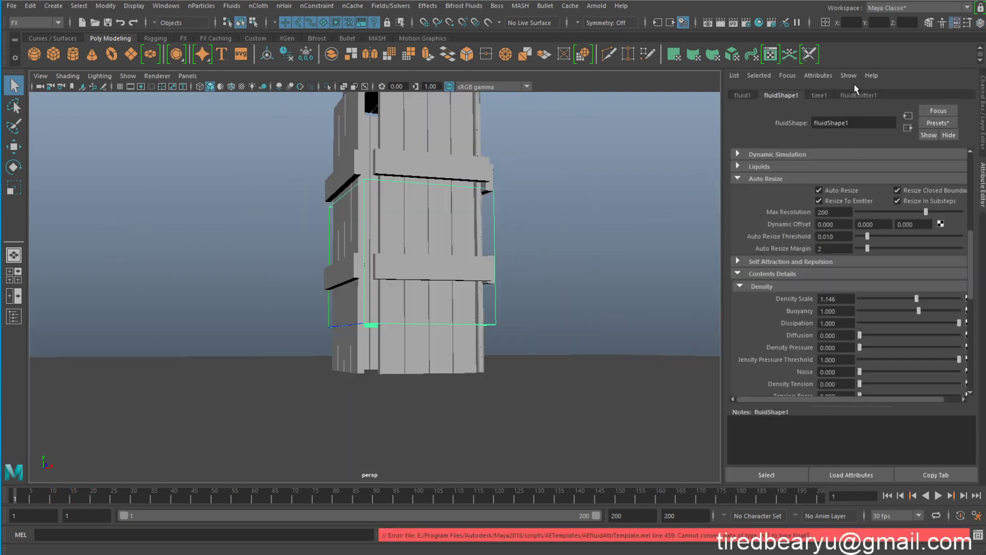
pyautogui.click(856, 95)
pyautogui.scroll(3, 846, 205)
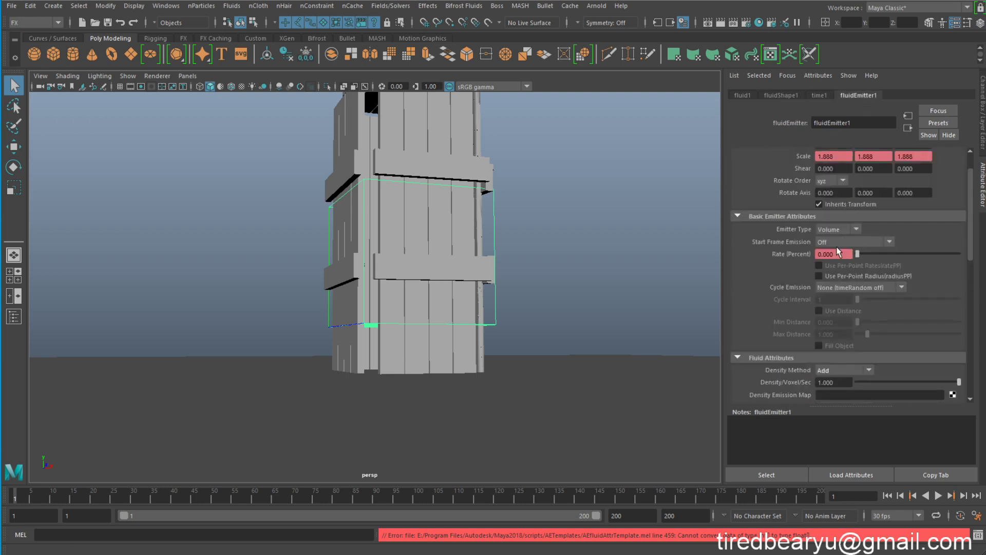
pyautogui.rightClick(836, 253)
pyautogui.click(859, 261)
pyautogui.doubleClick(806, 252)
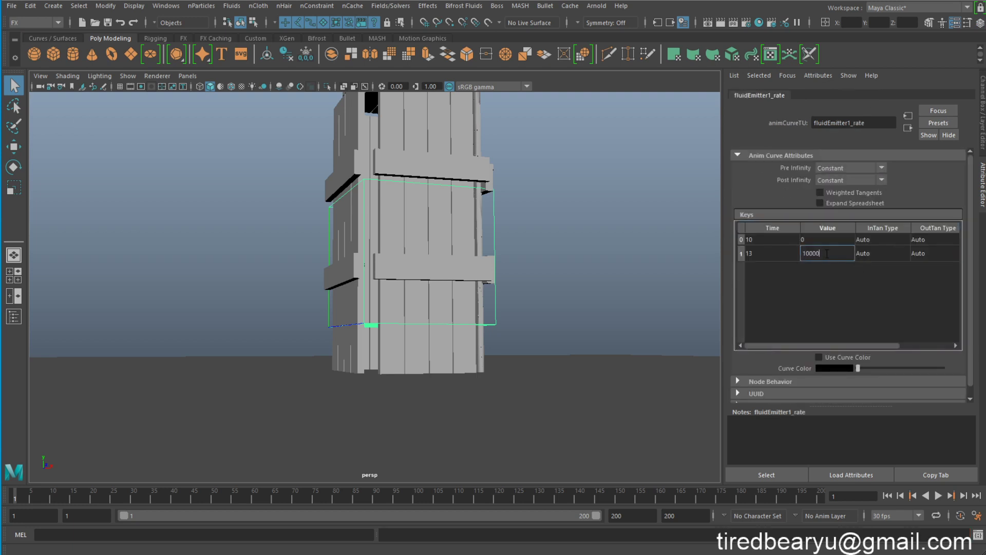
pyautogui.write('1000')
pyautogui.press('Return')
pyautogui.press('\\')
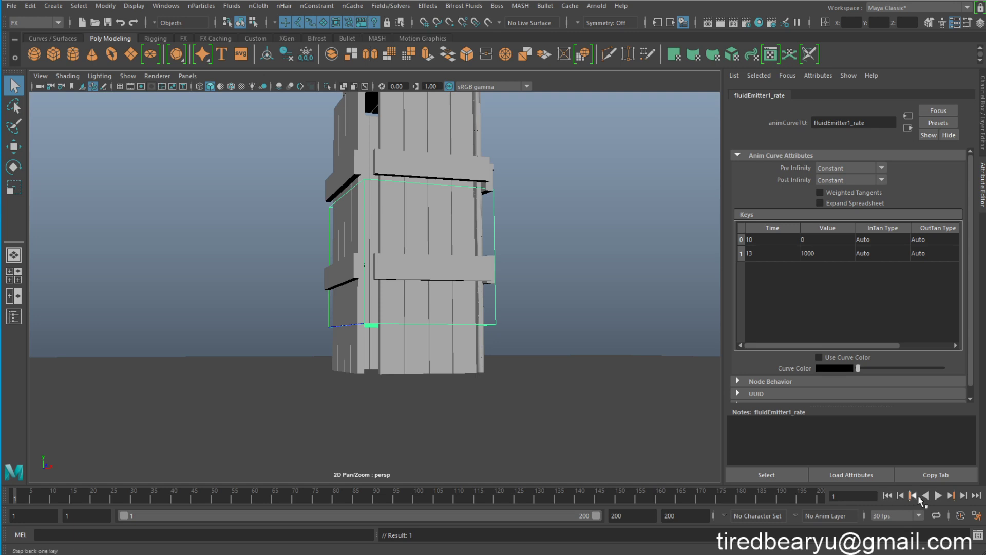
pyautogui.click(937, 495)
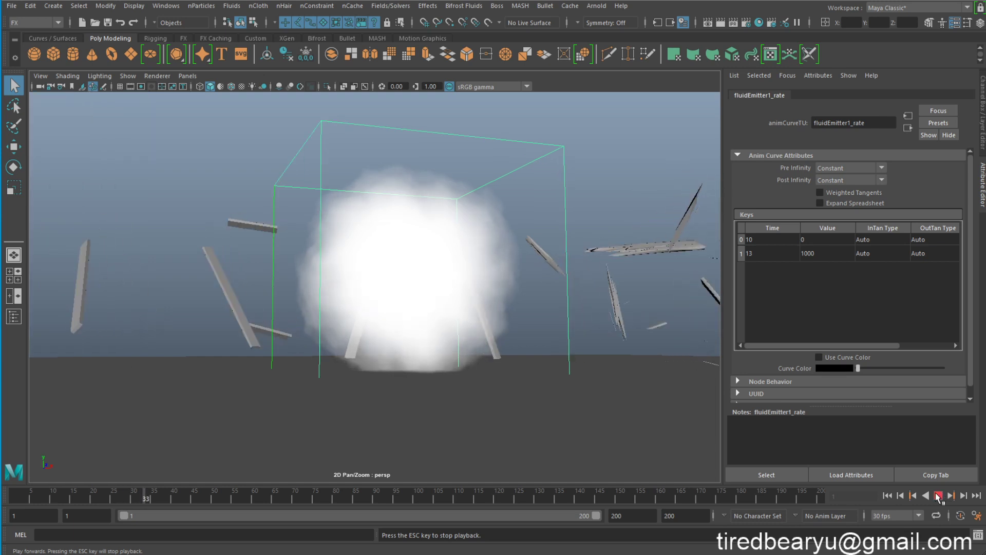
# Step: Stop at frame 35, select fluidEmitter1, and check the Script Editor log for the error
pyautogui.click(936, 494)
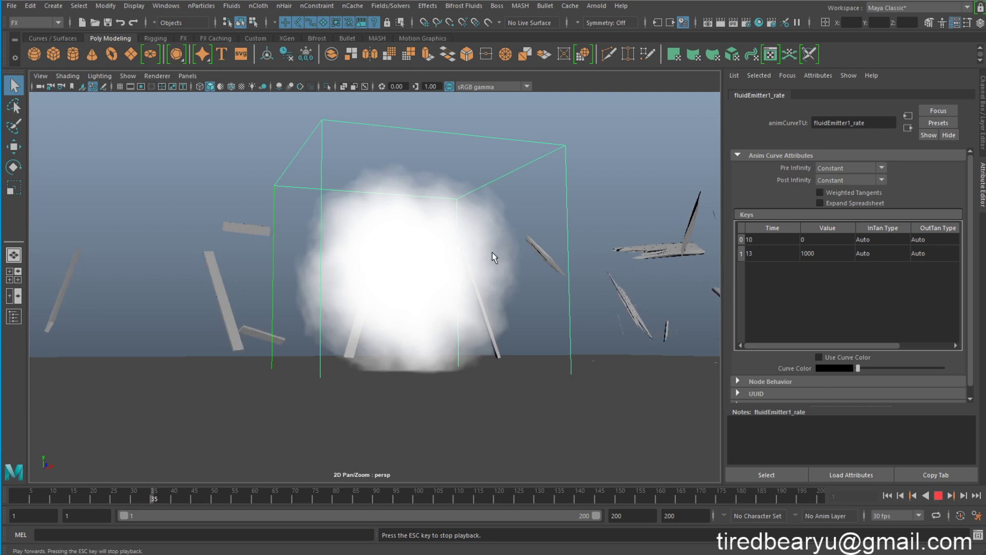
pyautogui.moveTo(555, 129); pyautogui.dragTo(597, 171)
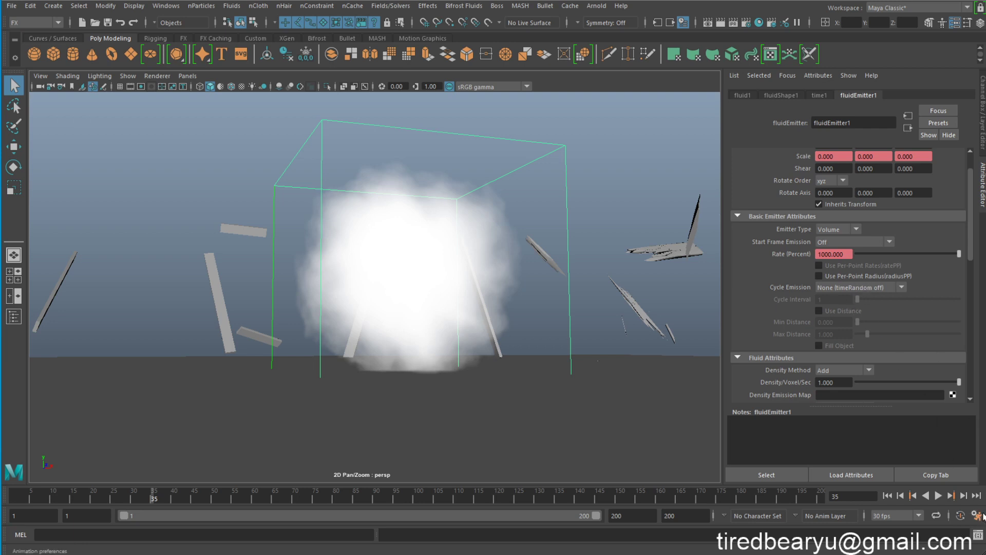
pyautogui.click(977, 534)
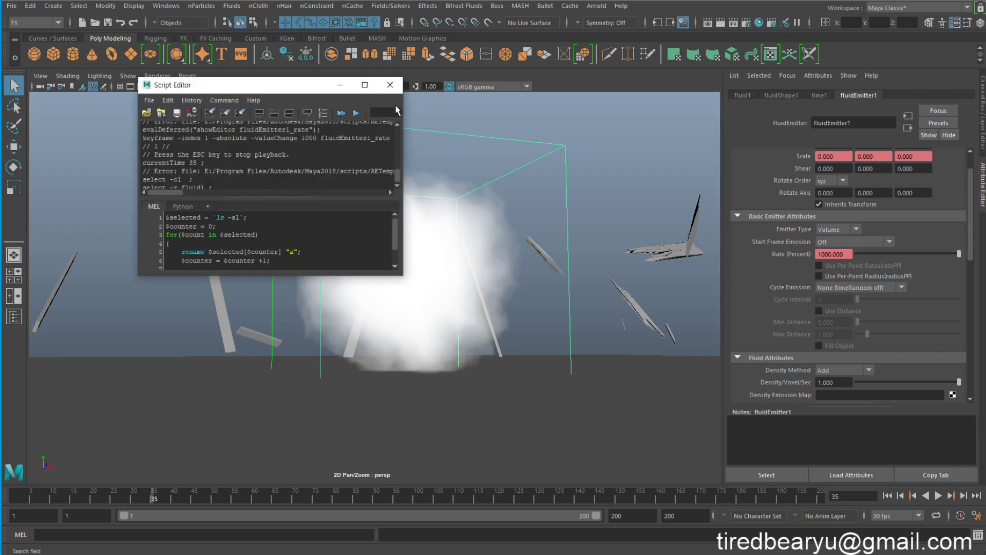
pyautogui.click(390, 85)
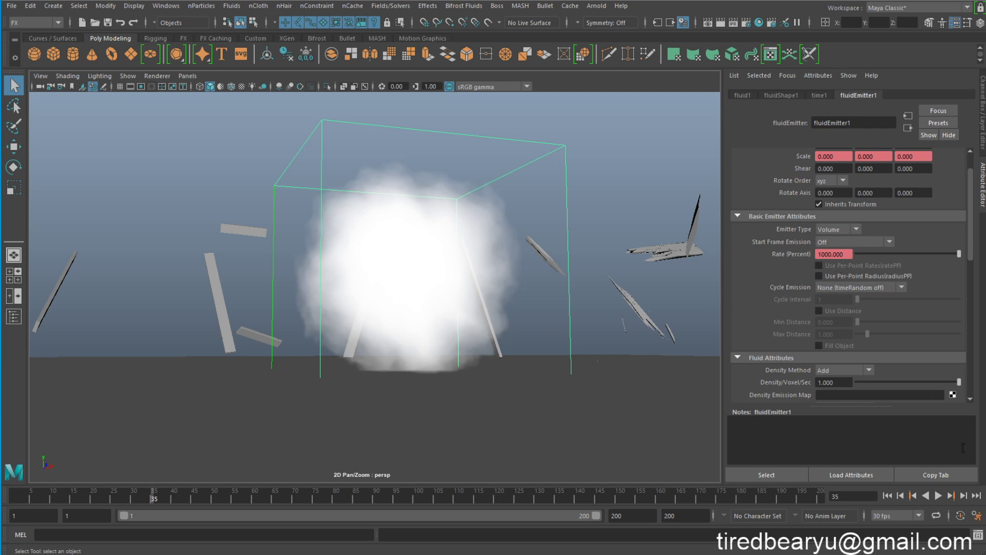
pyautogui.click(977, 516)
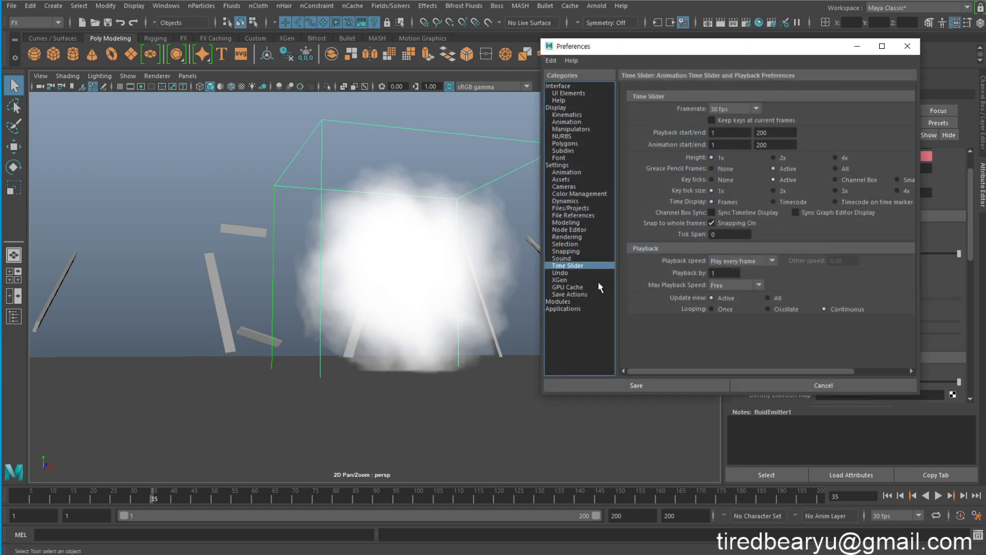
pyautogui.click(729, 262)
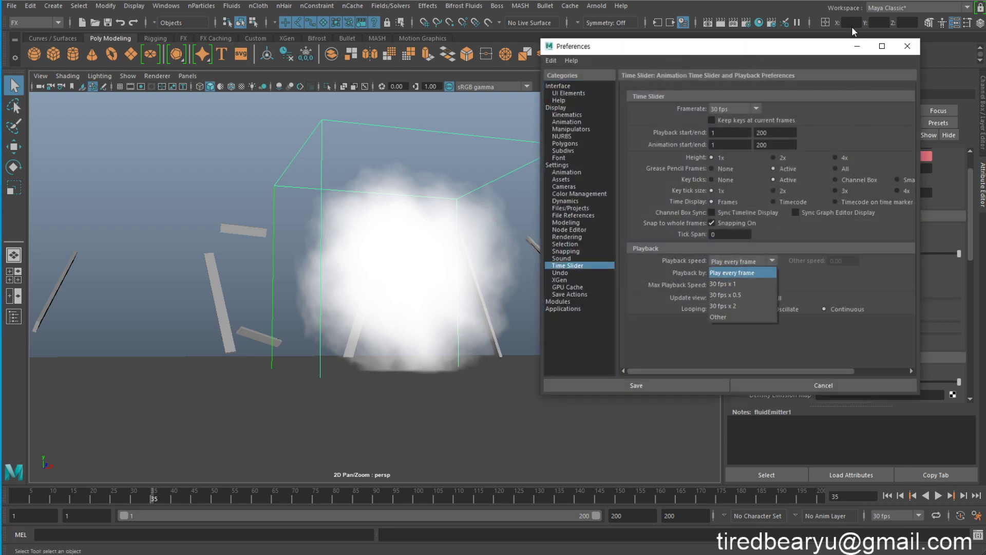
pyautogui.click(898, 47)
pyautogui.click(900, 49)
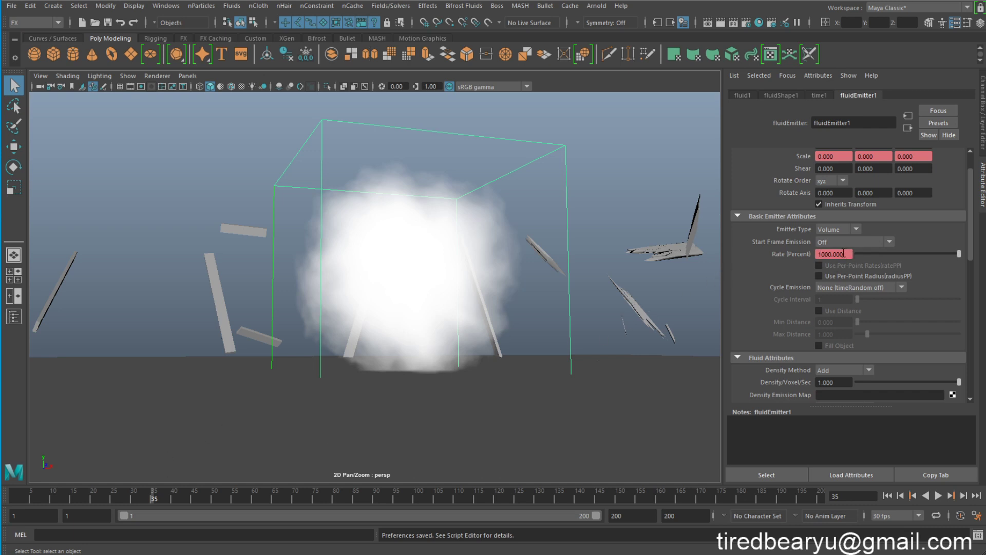
# Step: Key Rate (Percent) to 0 at frame 20, then replay the burst from frame 1
pyautogui.moveTo(80, 494); pyautogui.dragTo(44, 497)
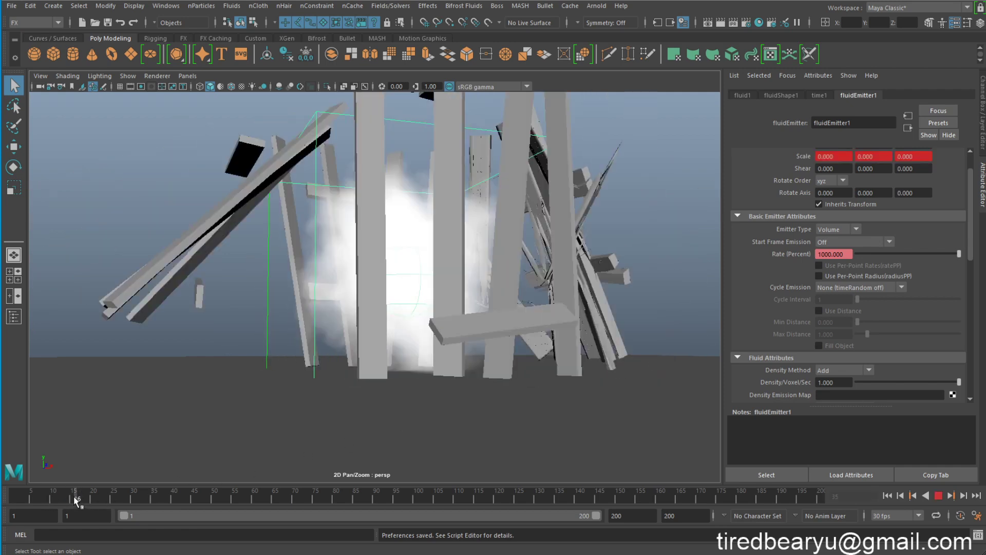
pyautogui.moveTo(80, 503); pyautogui.dragTo(82, 497)
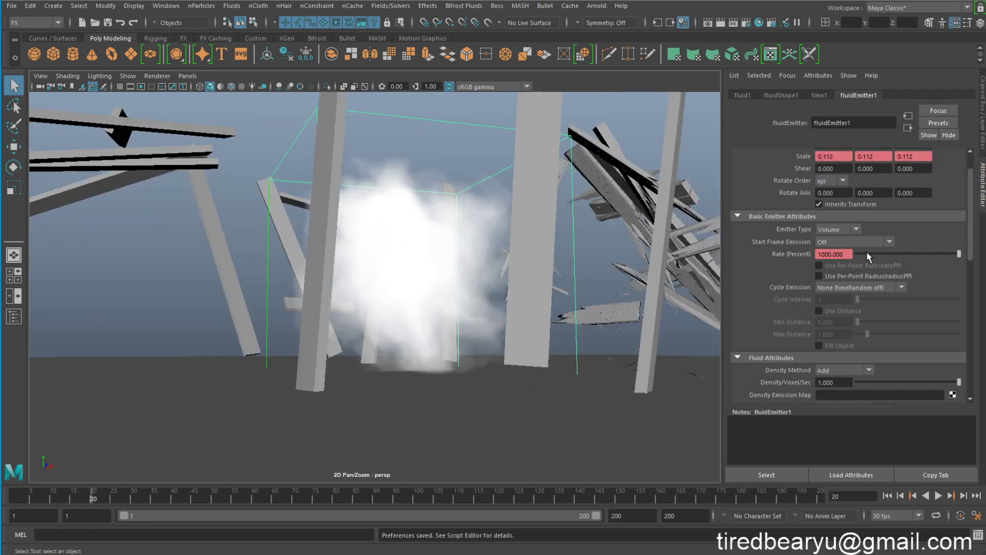
pyautogui.click(856, 253)
pyautogui.rightClick(843, 254)
pyautogui.click(858, 269)
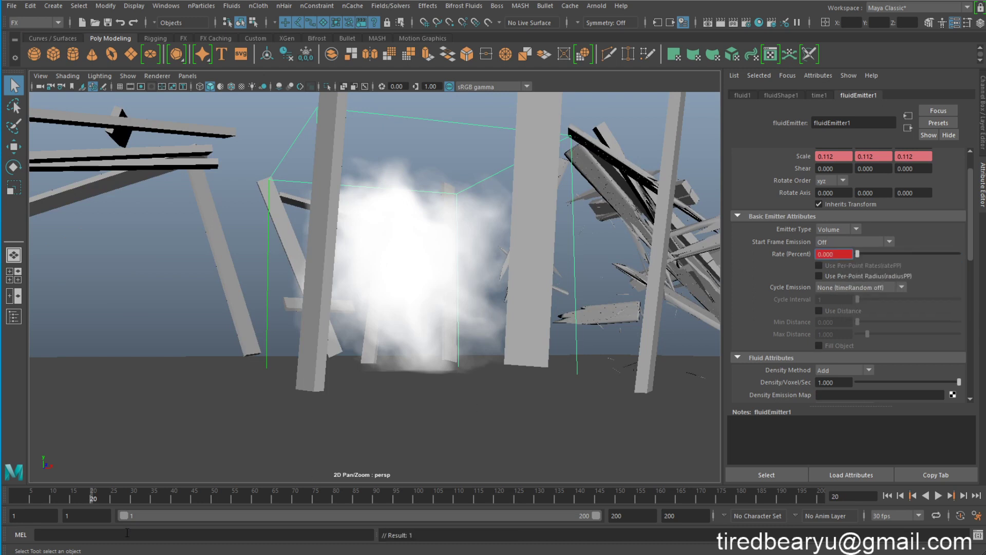
pyautogui.moveTo(84, 499); pyautogui.dragTo(15, 498)
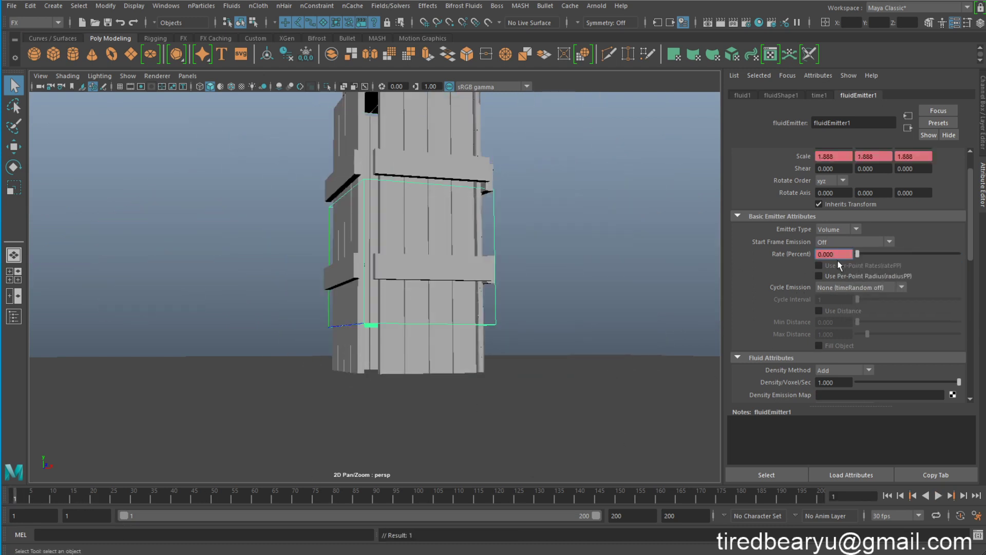
pyautogui.click(939, 495)
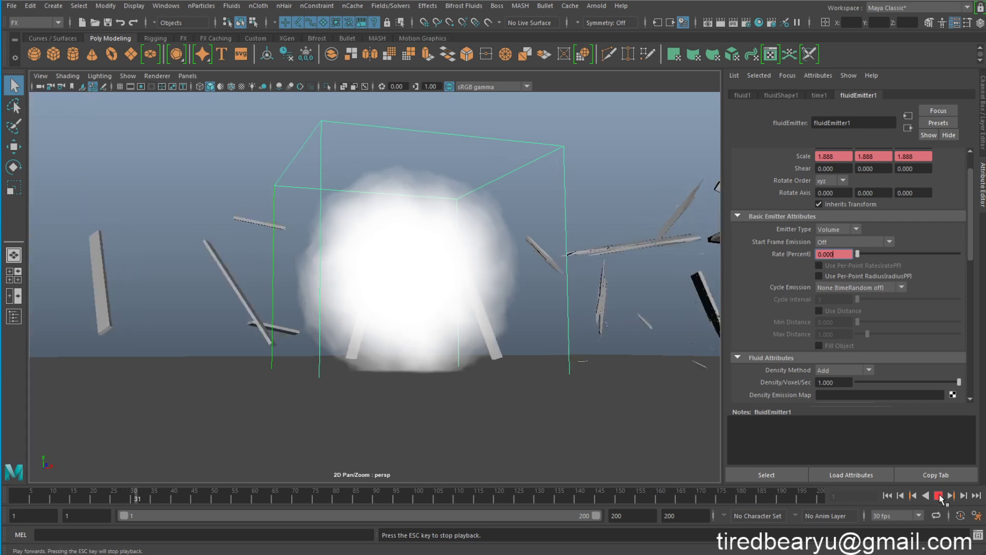
# Step: Set fluidShape1's Velocity Swirl to 10 and Turbulence Strength to 1, then replay the simulation
pyautogui.click(938, 495)
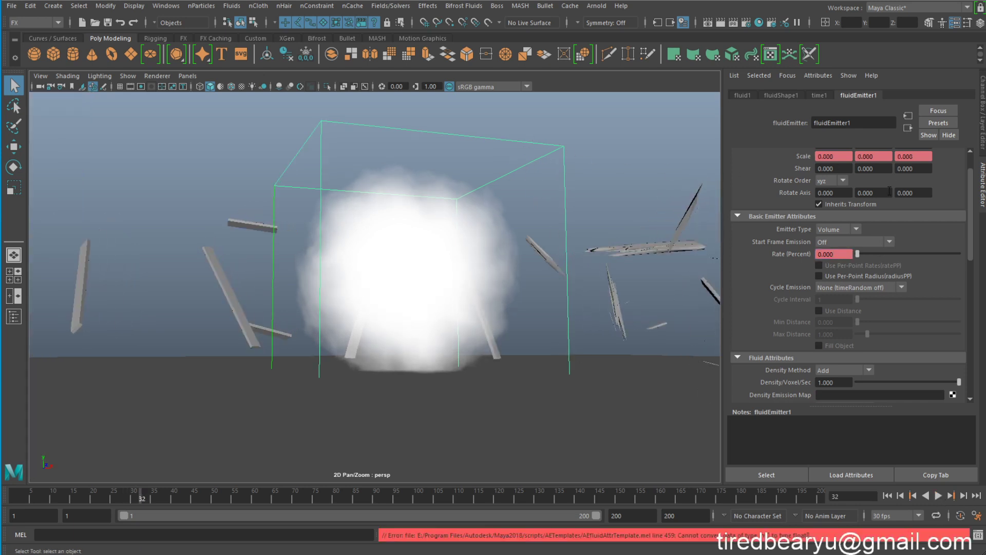
pyautogui.click(780, 96)
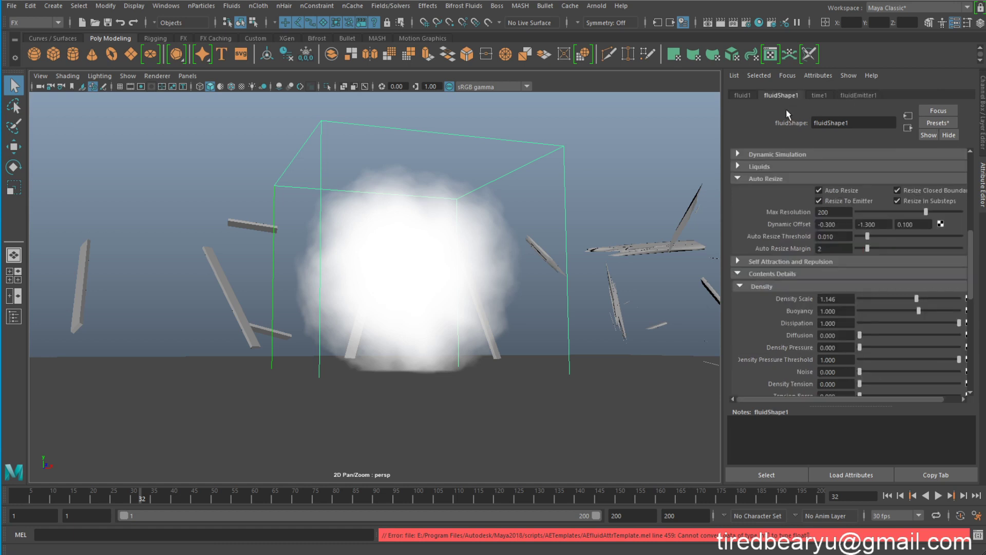
pyautogui.scroll(-3, 845, 284)
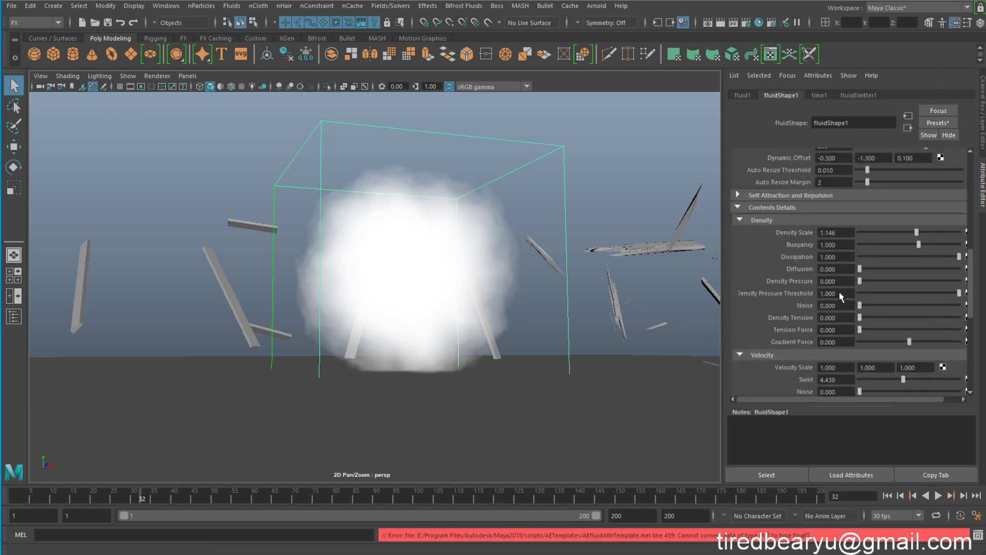
pyautogui.scroll(-2, 839, 292)
pyautogui.moveTo(931, 279); pyautogui.dragTo(965, 280)
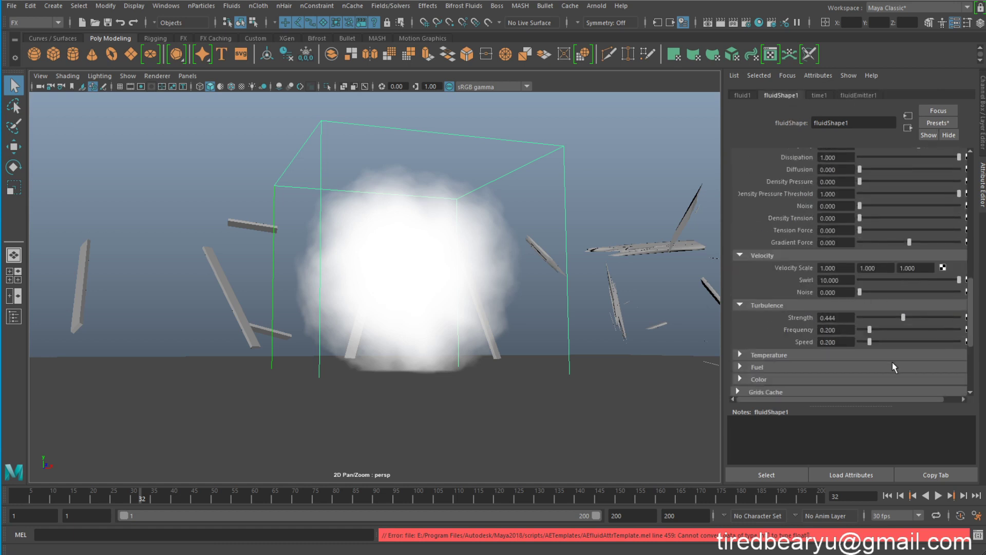
pyautogui.moveTo(902, 317); pyautogui.dragTo(966, 318)
pyautogui.click(938, 495)
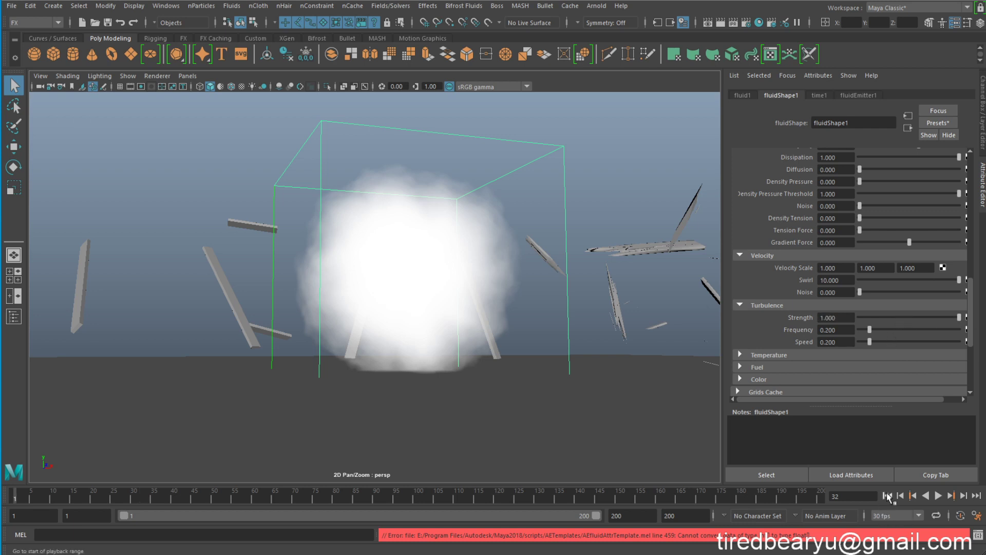
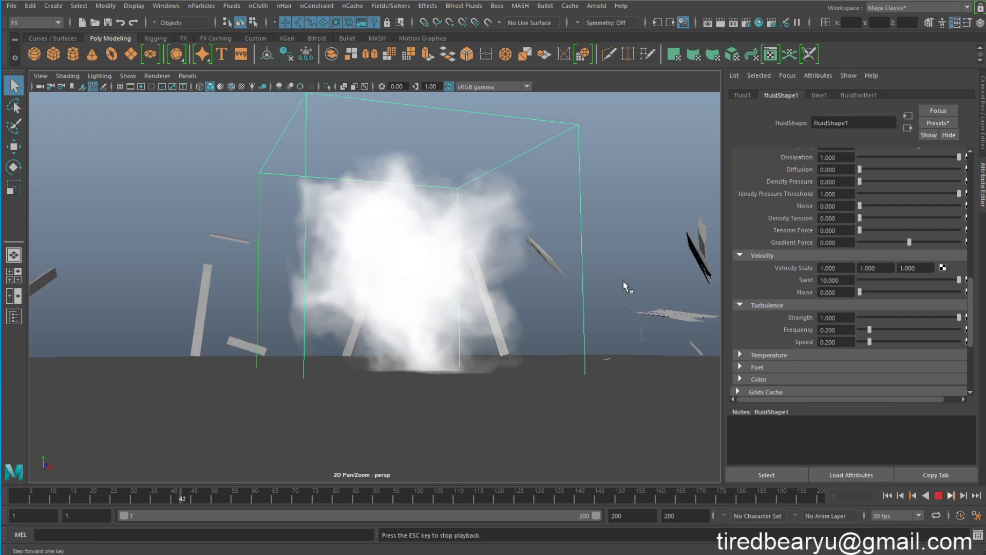
# Step: Stop the smoke playback at frame 43 and expand fluidShape1's Textures section
pyautogui.press('Escape')
pyautogui.moveTo(580, 313)
pyautogui.keyDown('alt'); pyautogui.mouseDown()
pyautogui.moveTo(620, 282)
pyautogui.moveTo(607, 306)
pyautogui.mouseUp(); pyautogui.keyUp('alt')
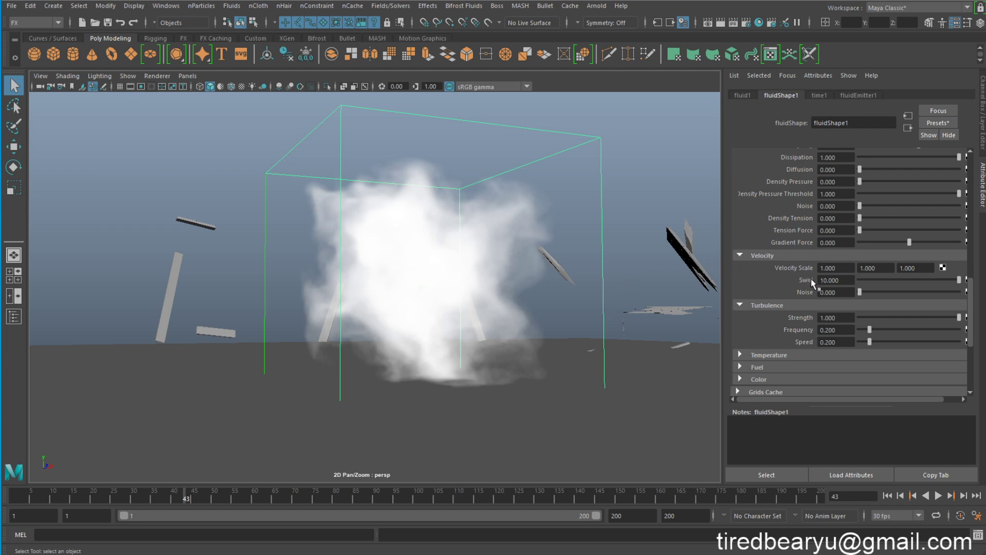
pyautogui.scroll(5, 813, 277)
pyautogui.scroll(3, 813, 277)
pyautogui.scroll(-8, 817, 277)
pyautogui.scroll(-5, 819, 277)
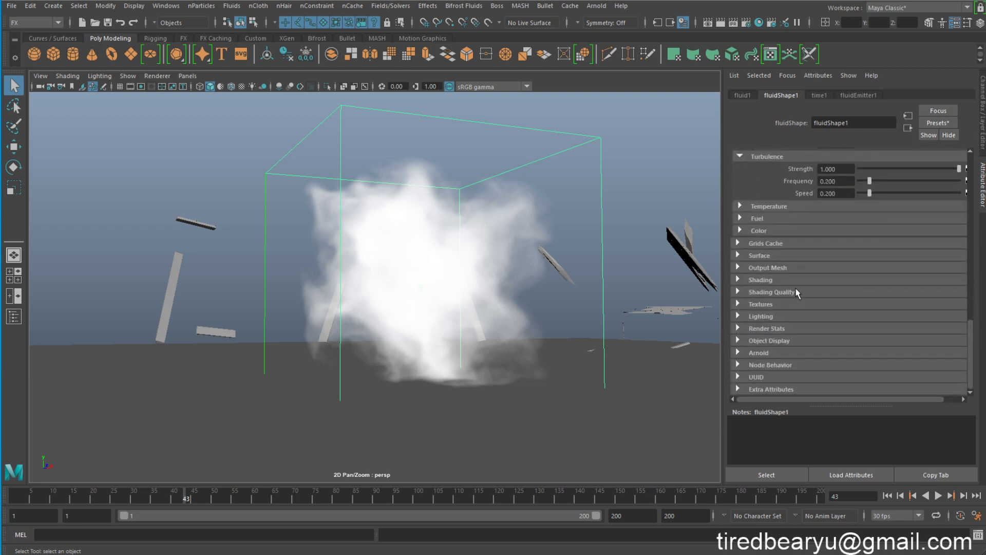
pyautogui.click(777, 308)
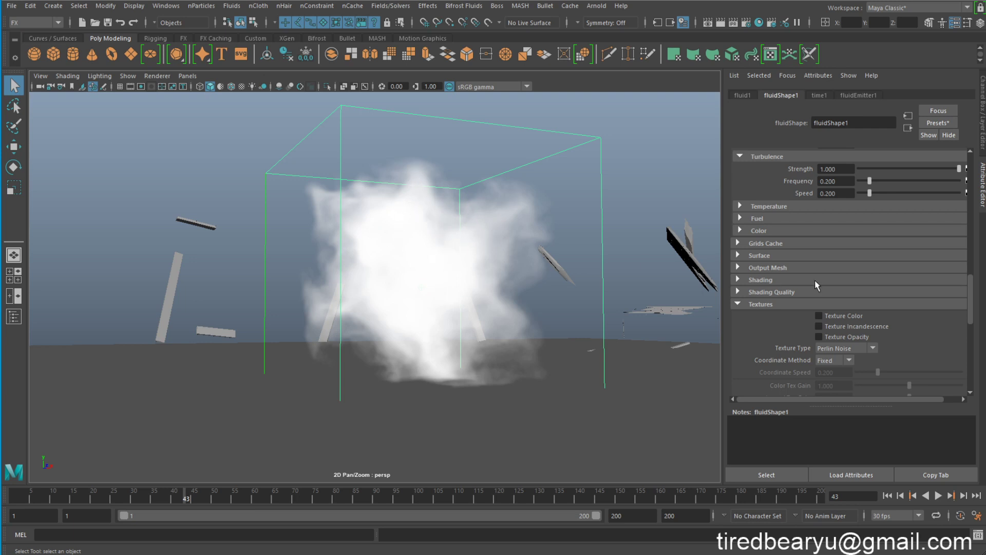
# Step: Enable Texture Color, Incandescence and Opacity, and show textured shading in the viewport
pyautogui.click(836, 319)
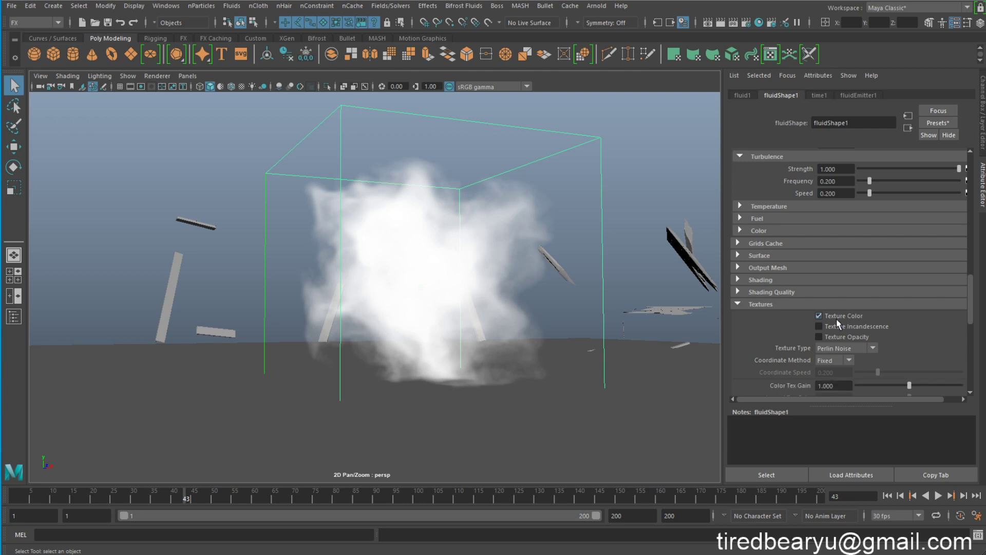
pyautogui.click(835, 328)
pyautogui.scroll(-2, 867, 346)
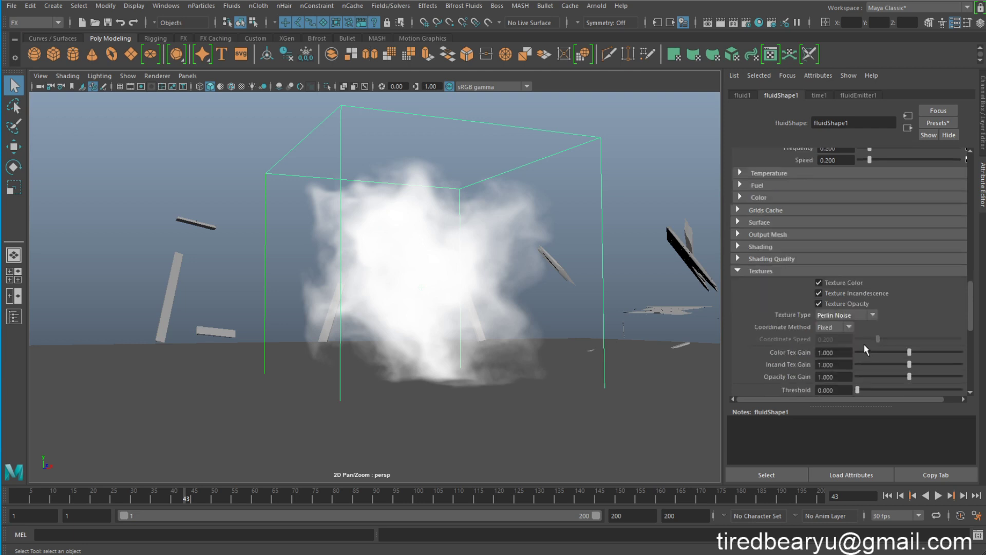
pyautogui.moveTo(502, 278)
pyautogui.keyDown('alt'); pyautogui.mouseDown()
pyautogui.moveTo(496, 269)
pyautogui.moveTo(532, 283)
pyautogui.mouseUp(); pyautogui.keyUp('alt')
pyautogui.press('6')
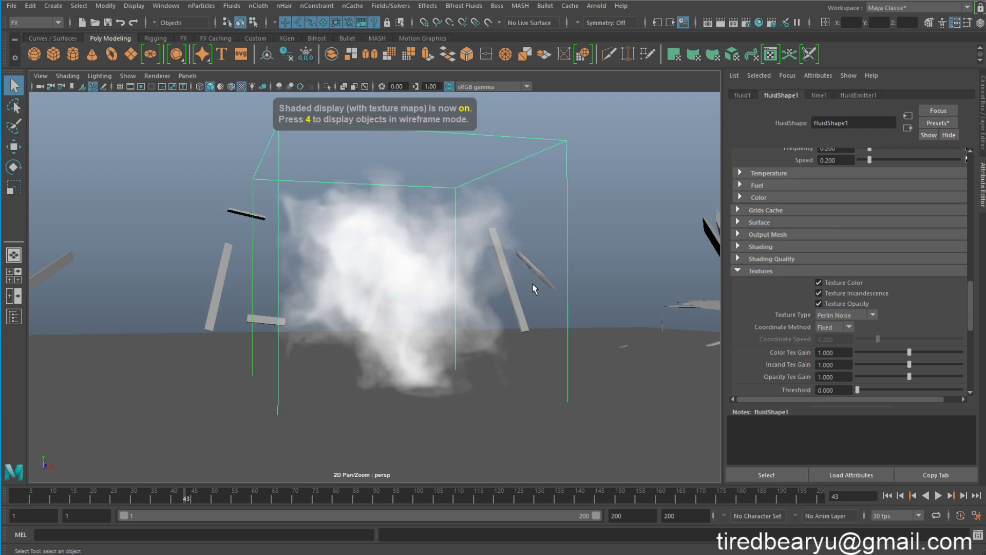
# Step: Try the Billow, Volume Wave, Wispy and SpaceTime texture types on the smoke
pyautogui.click(829, 315)
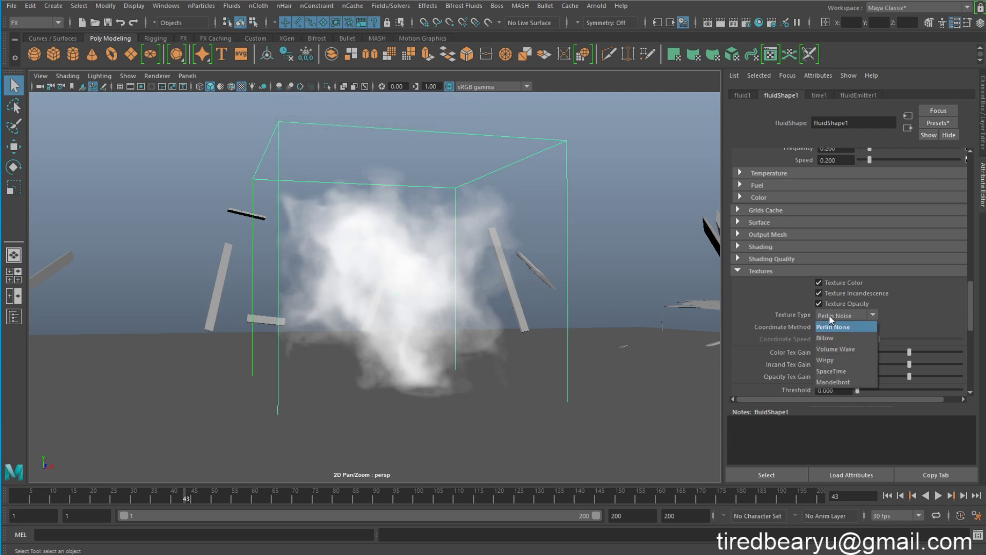
pyautogui.click(830, 338)
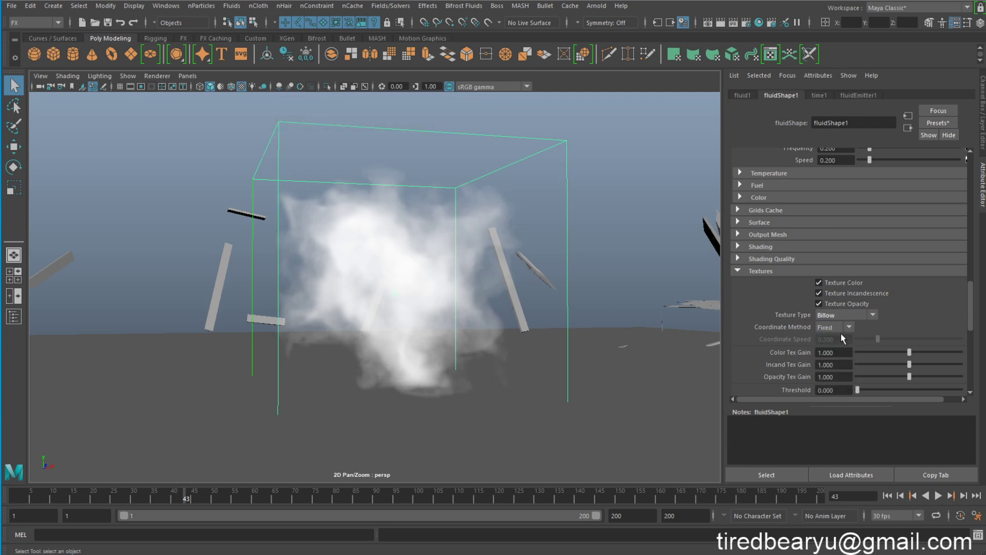
pyautogui.press('Down')
pyautogui.press('Down')
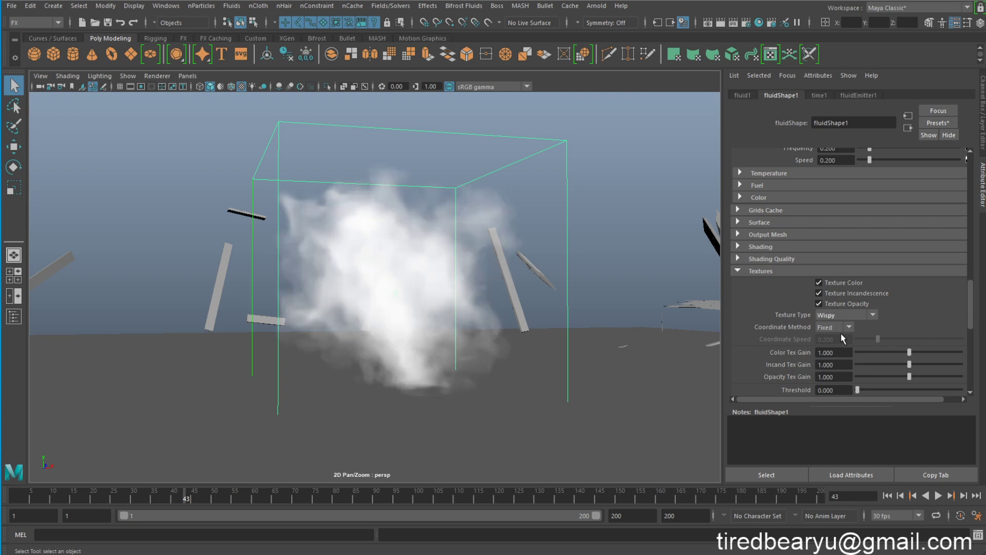
pyautogui.press('Down')
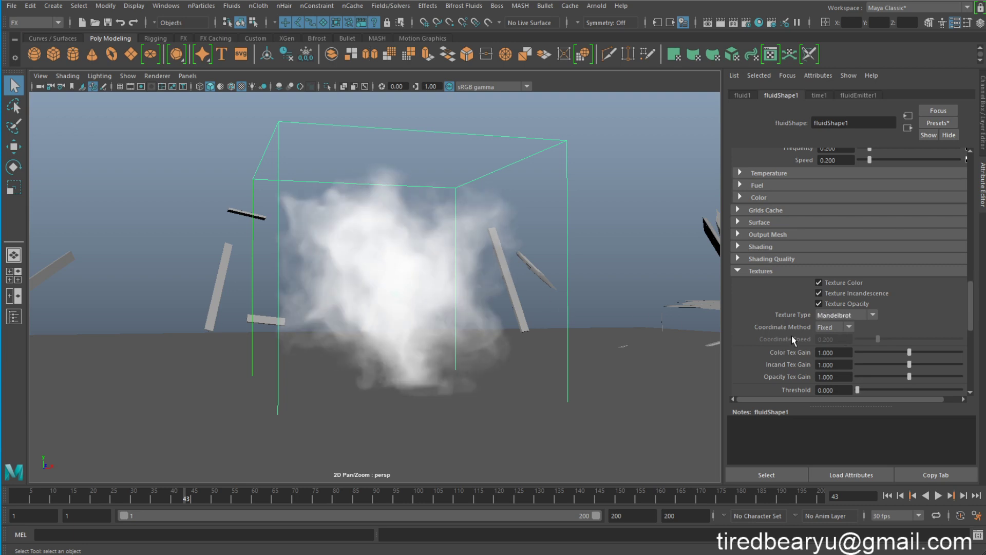
pyautogui.click(842, 313)
pyautogui.click(848, 365)
pyautogui.press('Up')
pyautogui.press('Up')
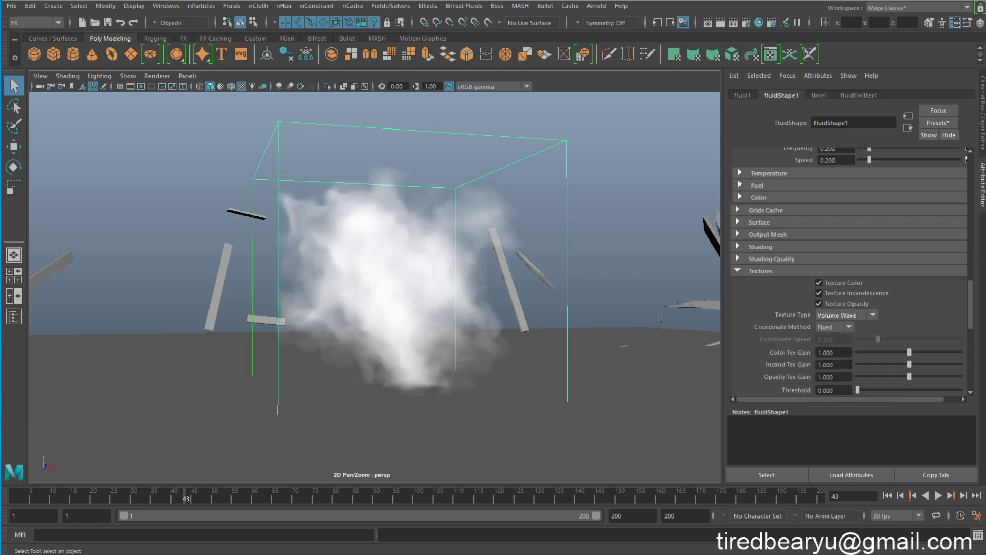
pyautogui.scroll(-2, 857, 329)
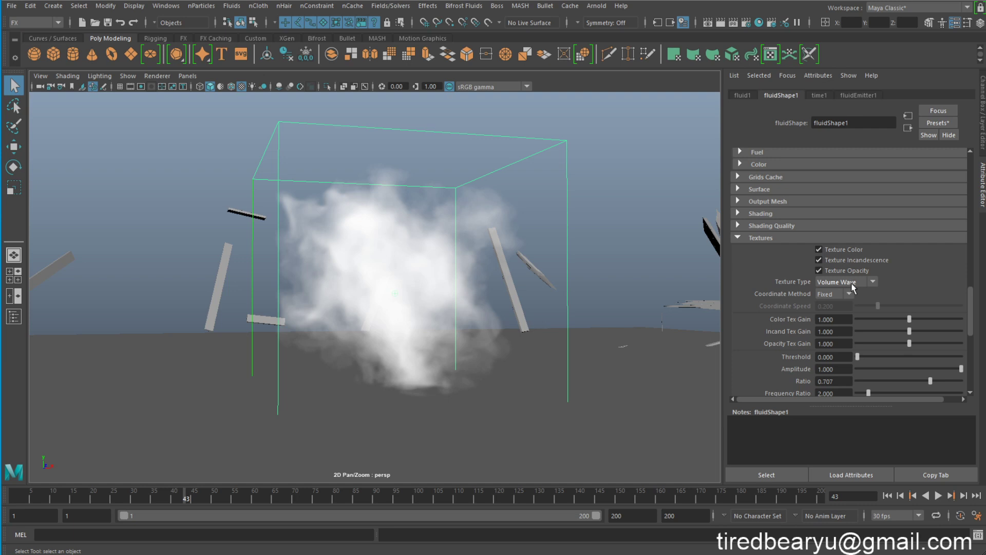
pyautogui.scroll(-4, 880, 300)
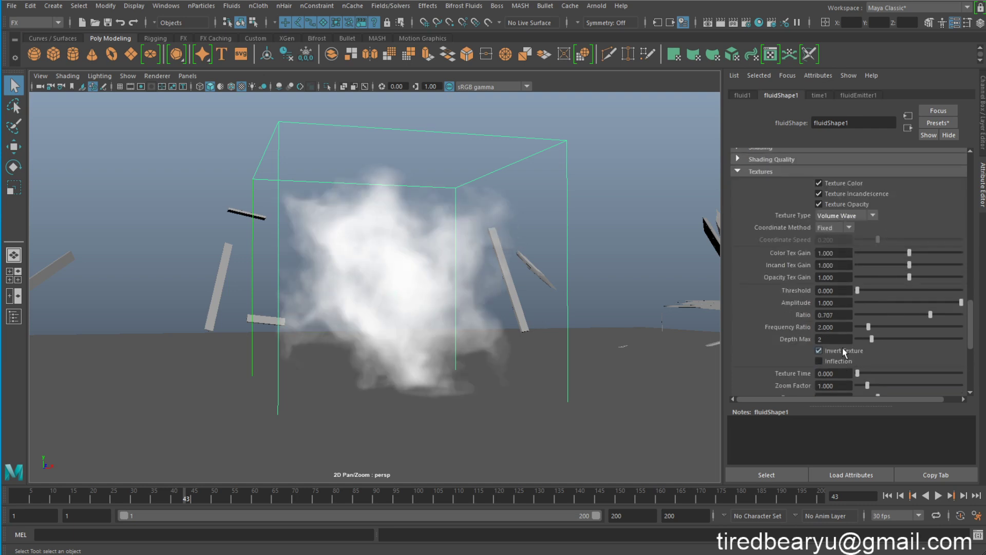
pyautogui.scroll(2, 856, 293)
# Step: Compare Billow, Wispy and SpaceTime again, then settle on Volume Wave texture type
pyautogui.click(858, 249)
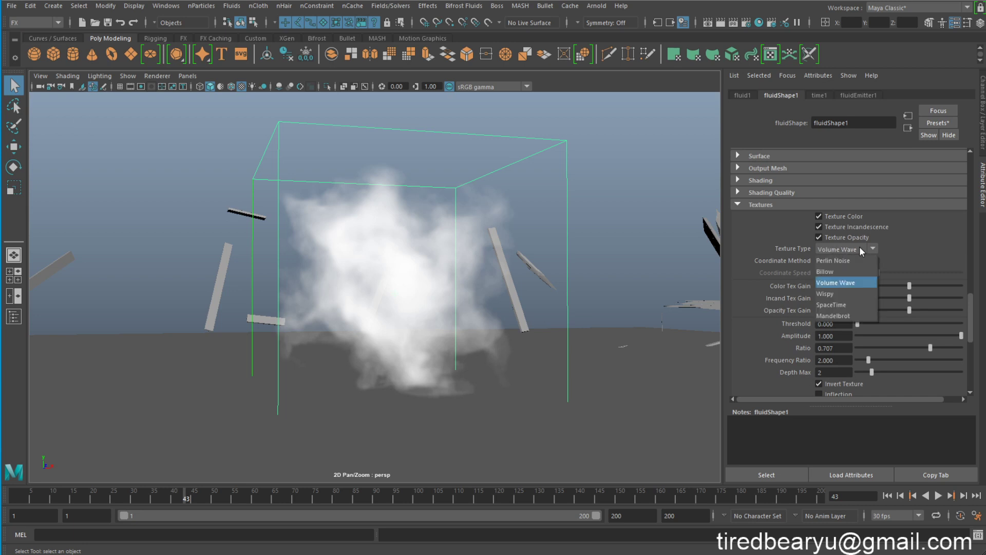
pyautogui.click(859, 272)
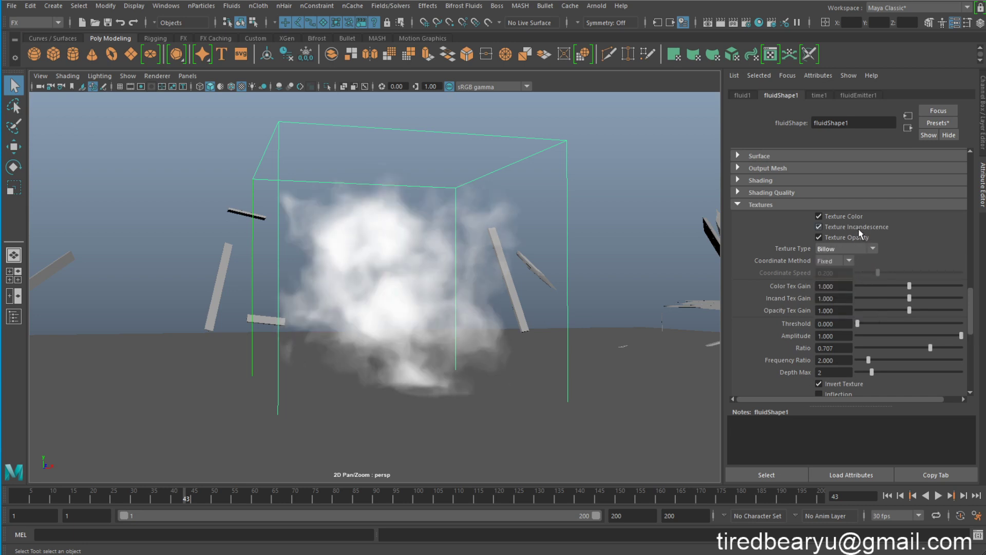
pyautogui.click(852, 249)
pyautogui.click(852, 294)
pyautogui.click(852, 248)
pyautogui.click(851, 304)
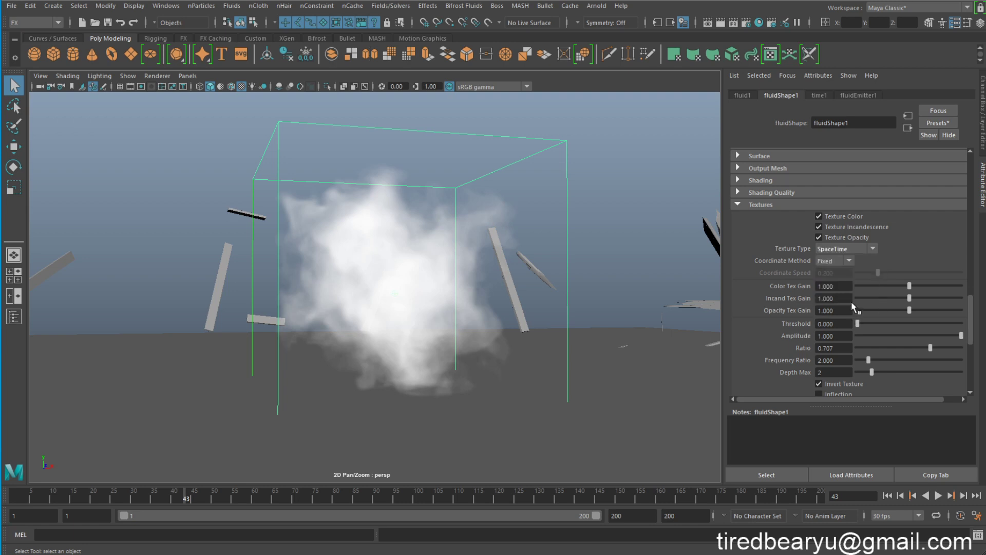
pyautogui.click(864, 248)
pyautogui.click(853, 296)
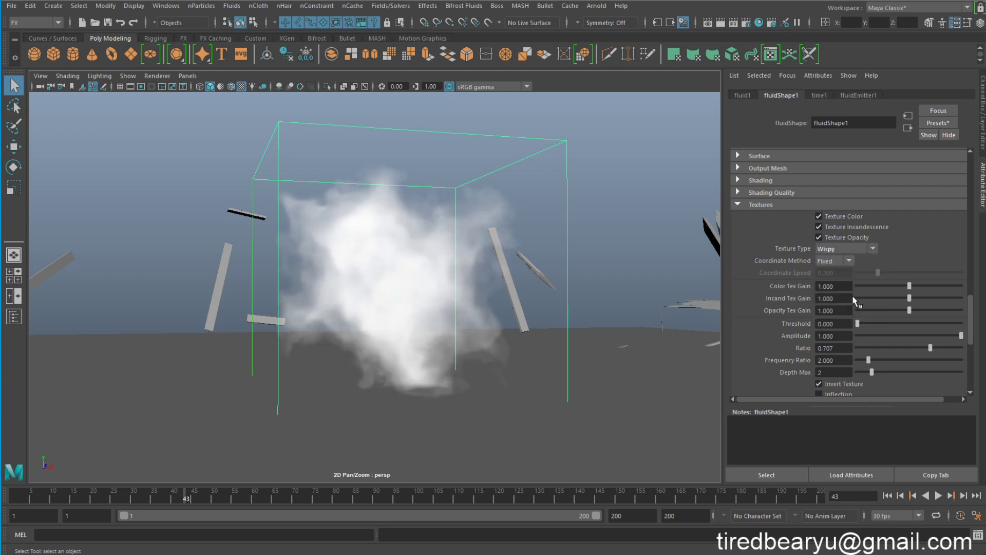
pyautogui.click(857, 248)
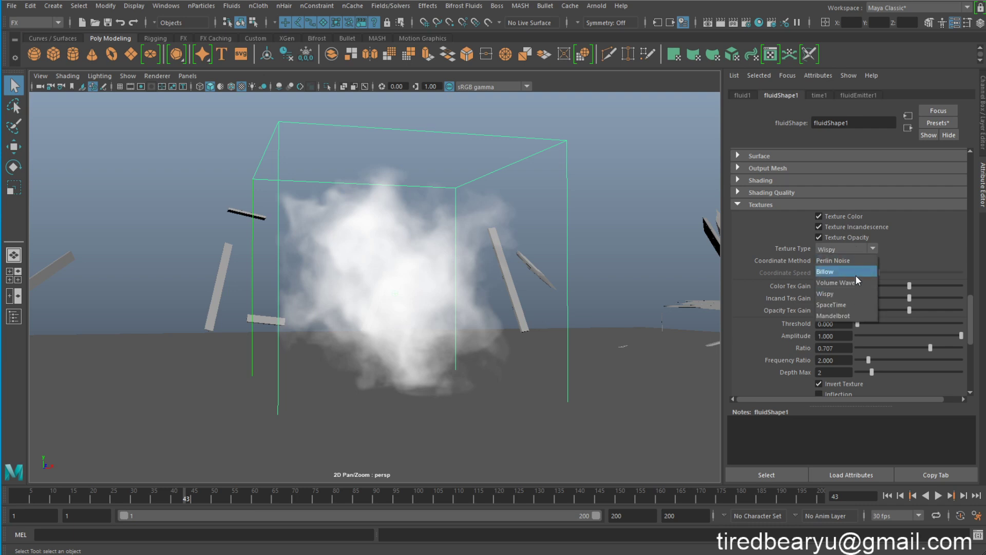
pyautogui.click(855, 284)
pyautogui.scroll(-2, 891, 320)
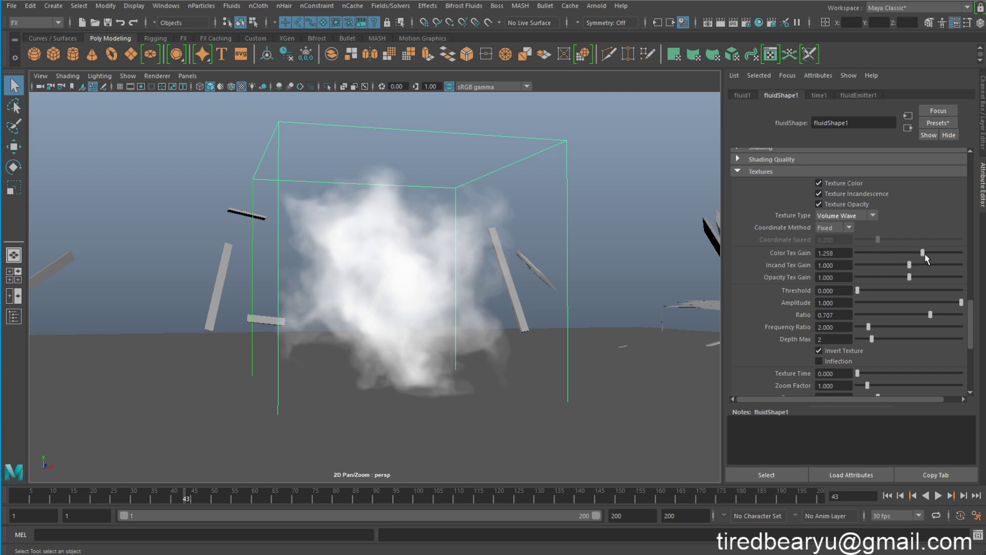
# Step: Lower Color Tex Gain to about 1.043; test Amplitude at 0.425, then restore 1.000
pyautogui.moveTo(912, 253); pyautogui.dragTo(911, 253)
pyautogui.click(901, 302)
pyautogui.moveTo(922, 301); pyautogui.dragTo(960, 296)
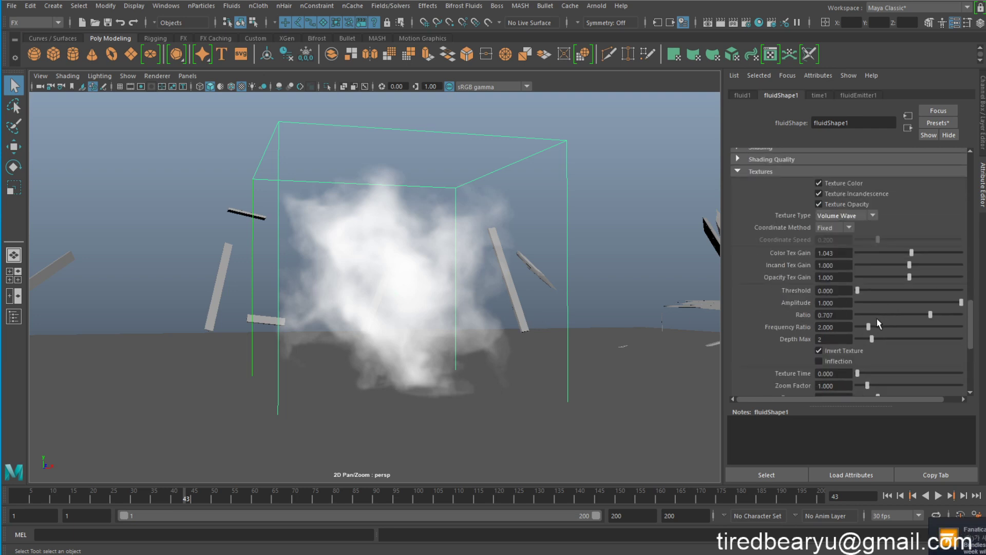
pyautogui.scroll(2, 821, 248)
pyautogui.scroll(3, 820, 245)
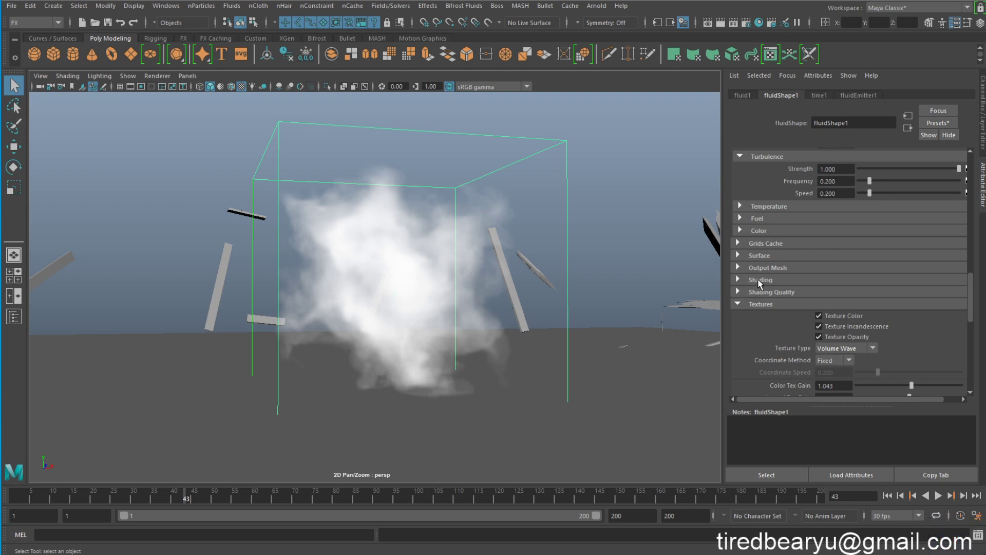
# Step: Expand Shading and make the Color ramp's starting stop black
pyautogui.click(758, 282)
pyautogui.scroll(-3, 822, 272)
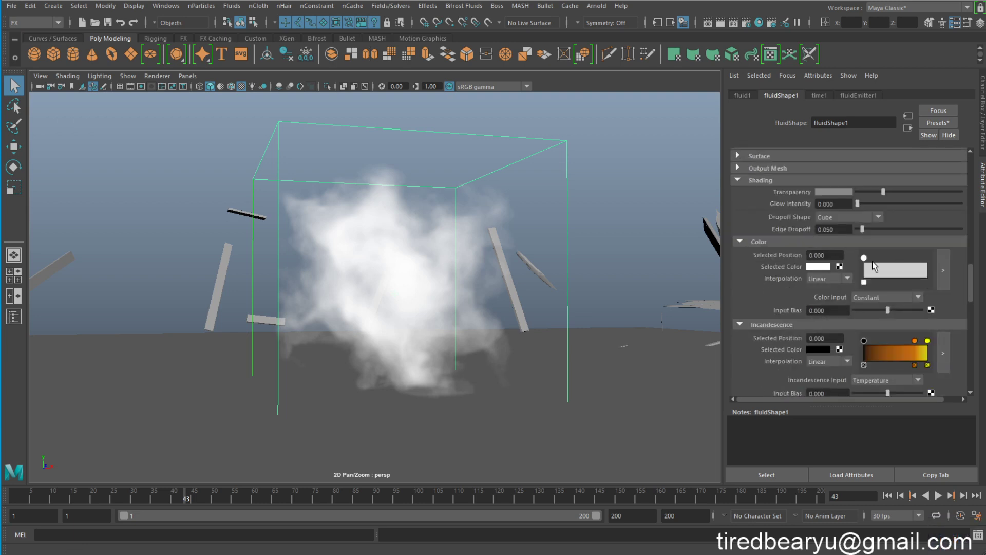
pyautogui.moveTo(908, 271); pyautogui.dragTo(932, 266)
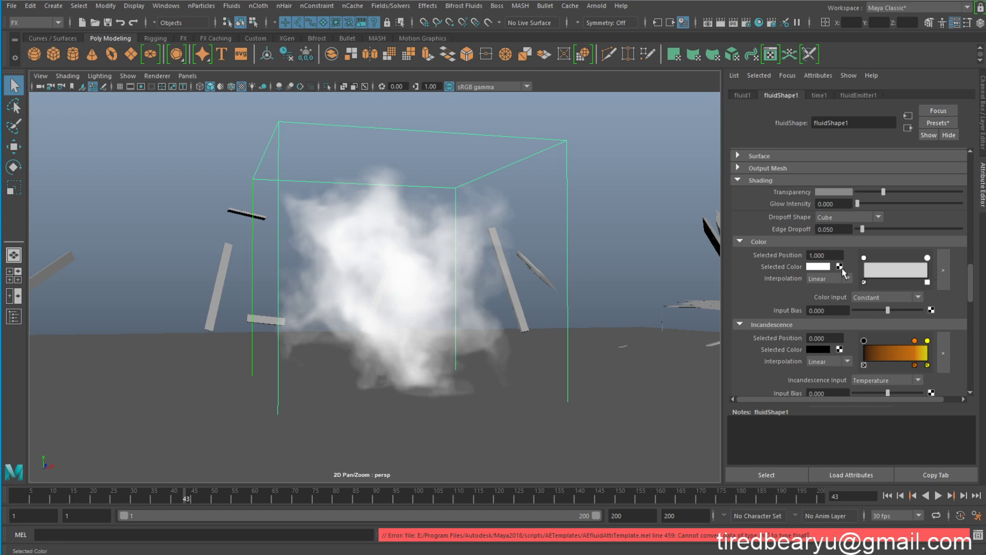
pyautogui.click(864, 256)
pyautogui.click(818, 266)
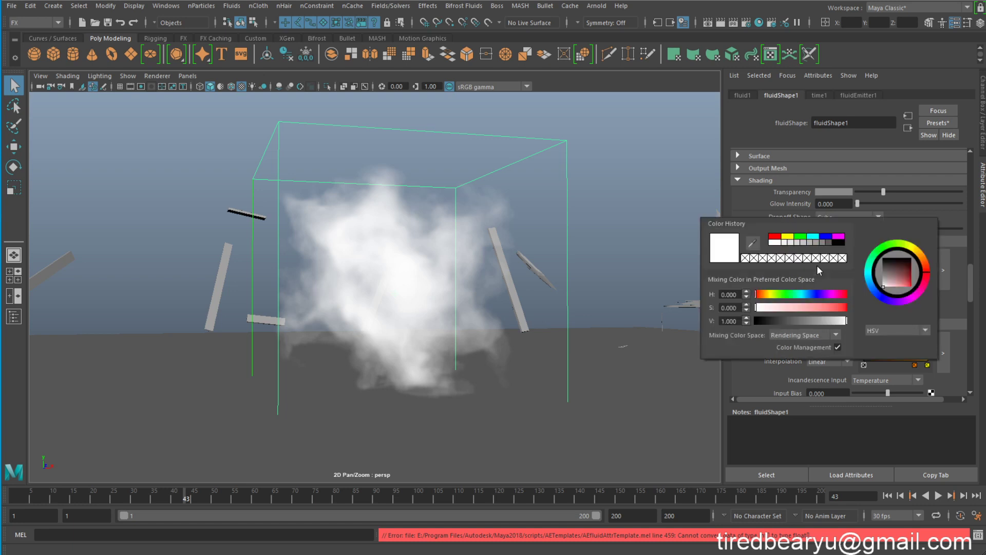
pyautogui.click(843, 239)
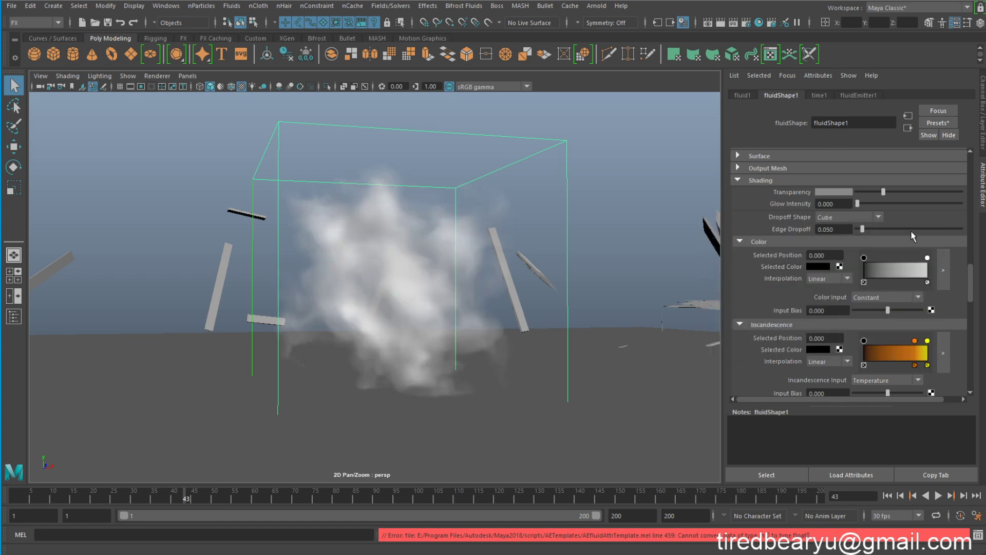
# Step: Add a yellow colour stop near the Color ramp's right end
pyautogui.click(927, 258)
pyautogui.click(925, 264)
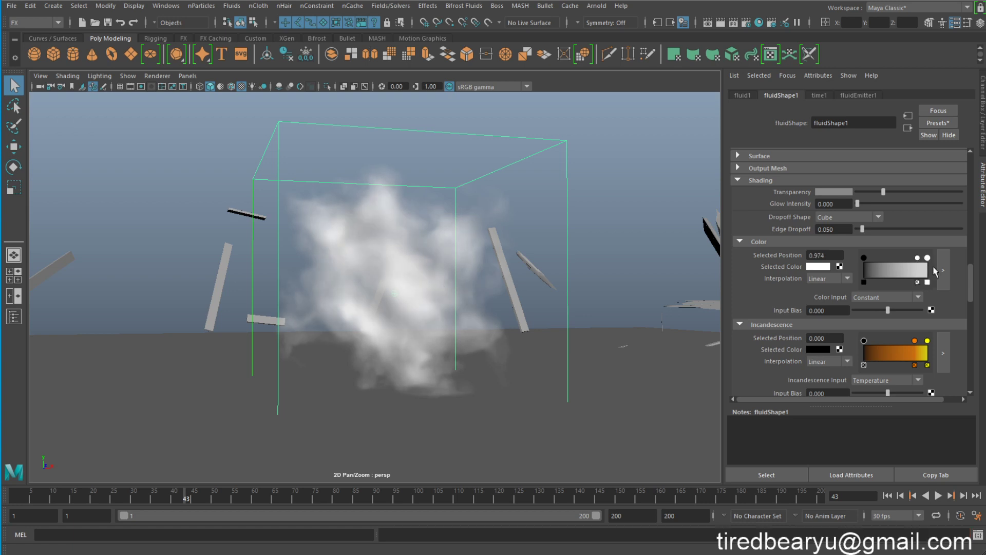
pyautogui.click(822, 266)
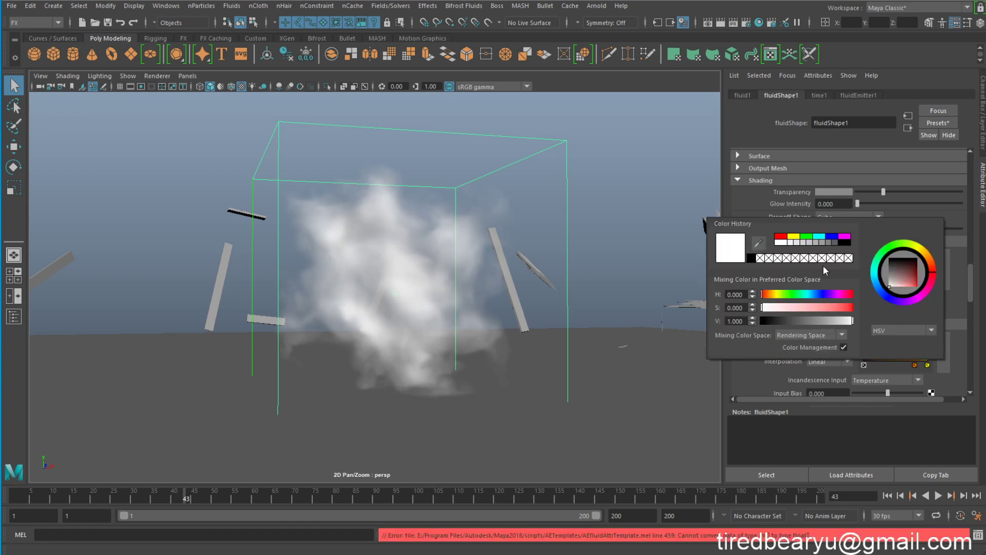
pyautogui.click(796, 239)
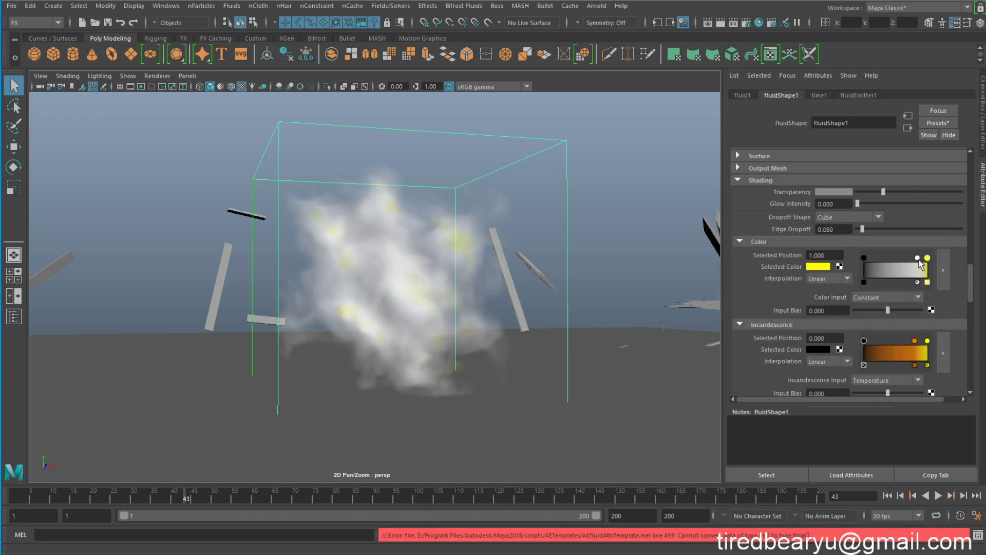
# Step: Turn the white end point red, add a black point near the start, and replay
pyautogui.click(917, 259)
pyautogui.click(823, 267)
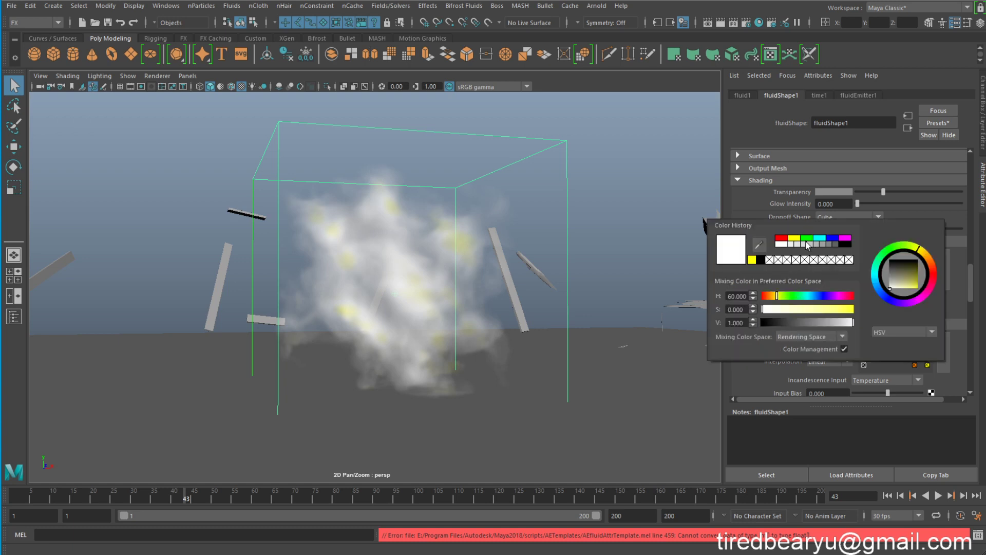
pyautogui.click(781, 238)
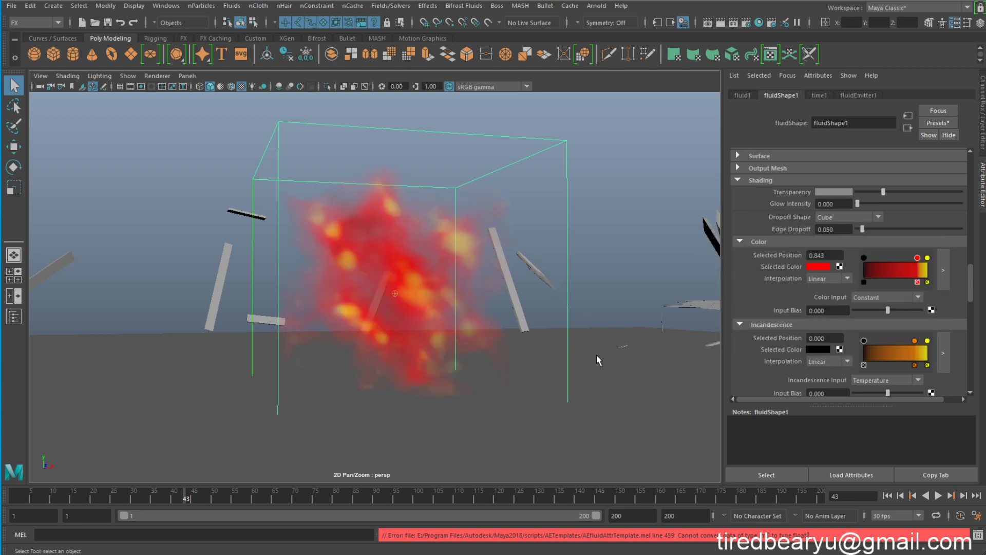
pyautogui.moveTo(864, 260); pyautogui.dragTo(885, 262)
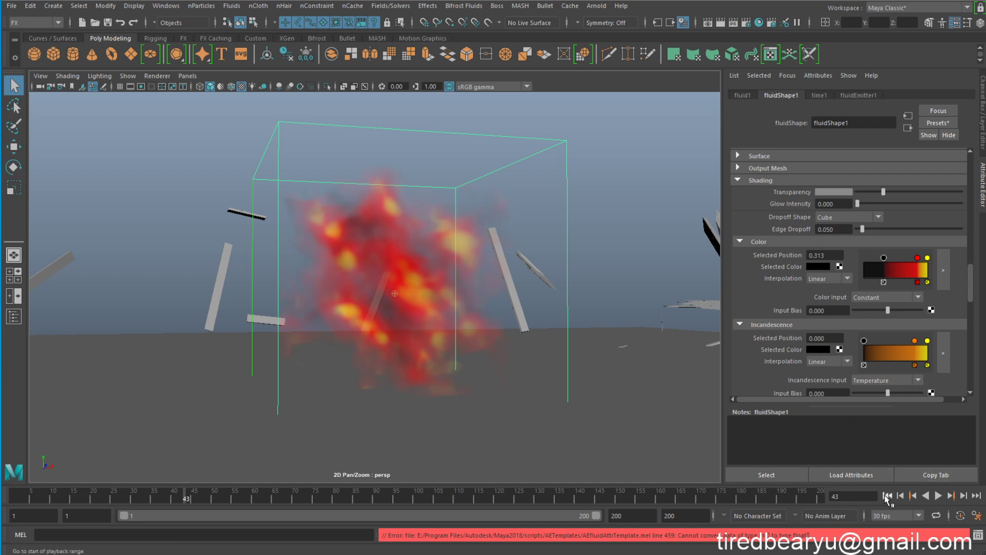
pyautogui.click(887, 496)
pyautogui.click(938, 495)
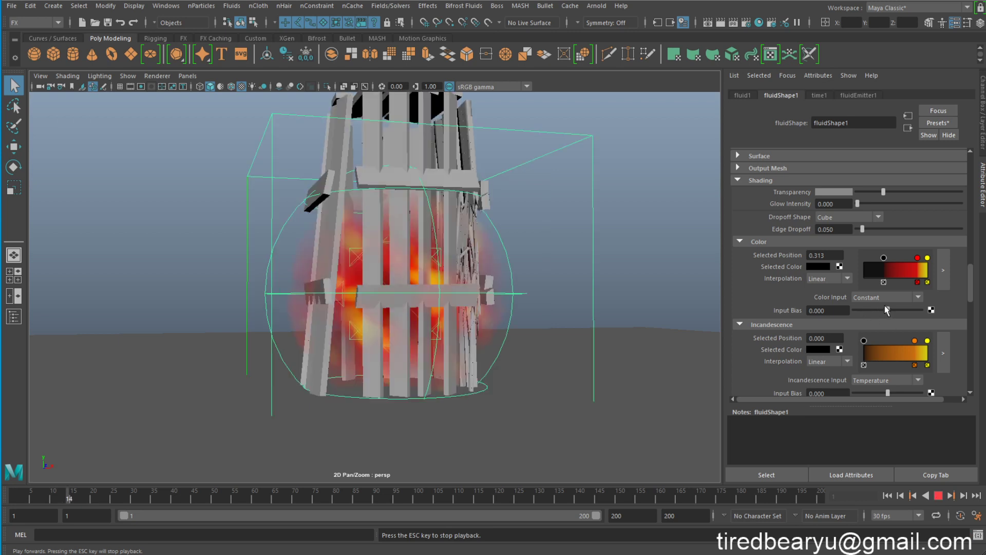
# Step: Set the container's Base Resolution to 30 and replay the simulation from frame 1
pyautogui.press('Escape')
pyautogui.scroll(5, 883, 308)
pyautogui.scroll(5, 873, 308)
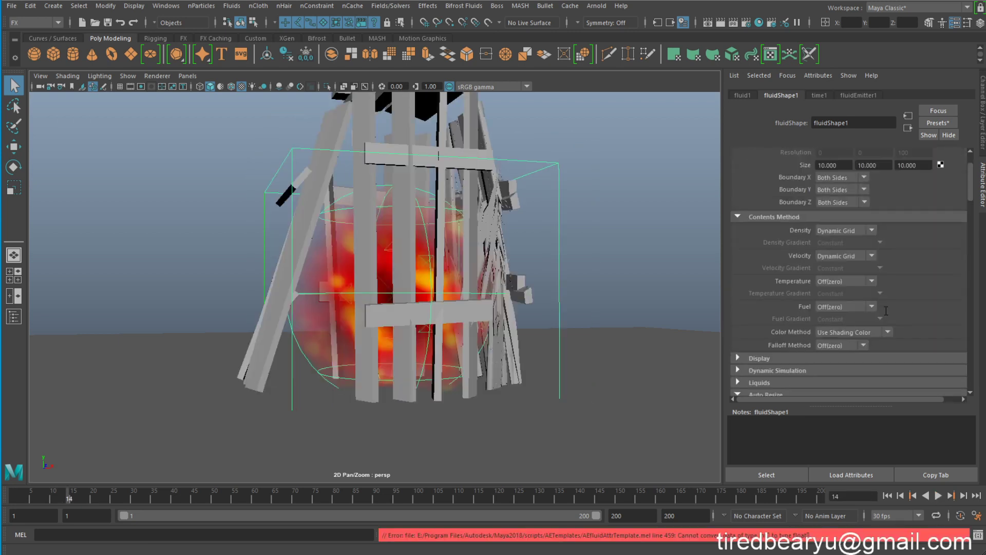
pyautogui.scroll(5, 863, 307)
pyautogui.click(835, 190)
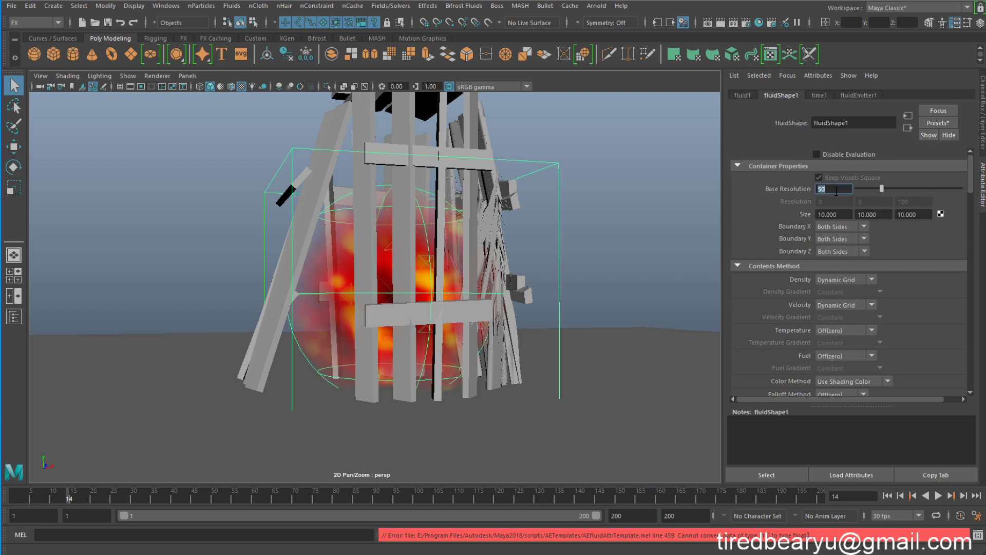
pyautogui.write('30')
pyautogui.press('Return')
pyautogui.click(887, 496)
pyautogui.click(938, 495)
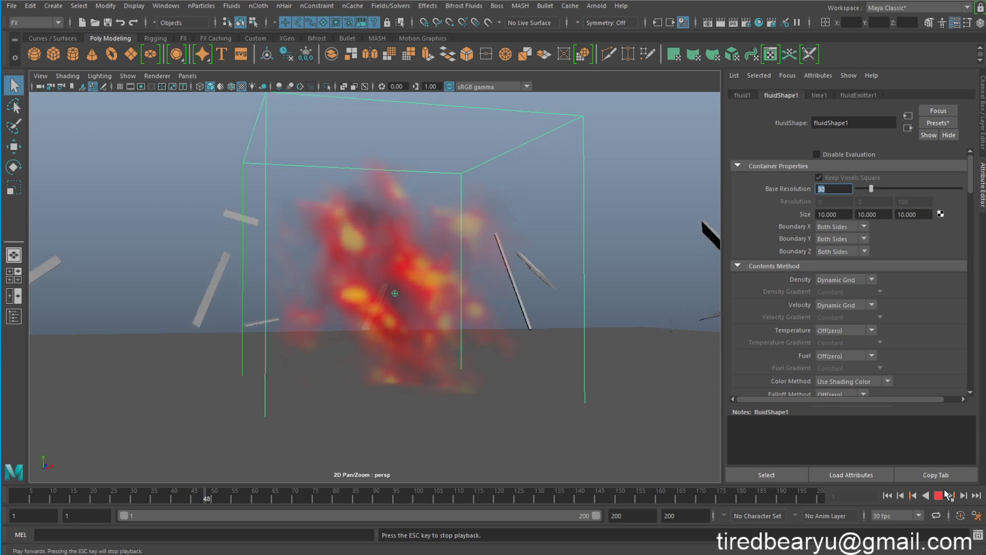
# Step: Keep Opacity Input on Density, switch Color Input to Density, and replay from frame 1
pyautogui.scroll(-5, 821, 311)
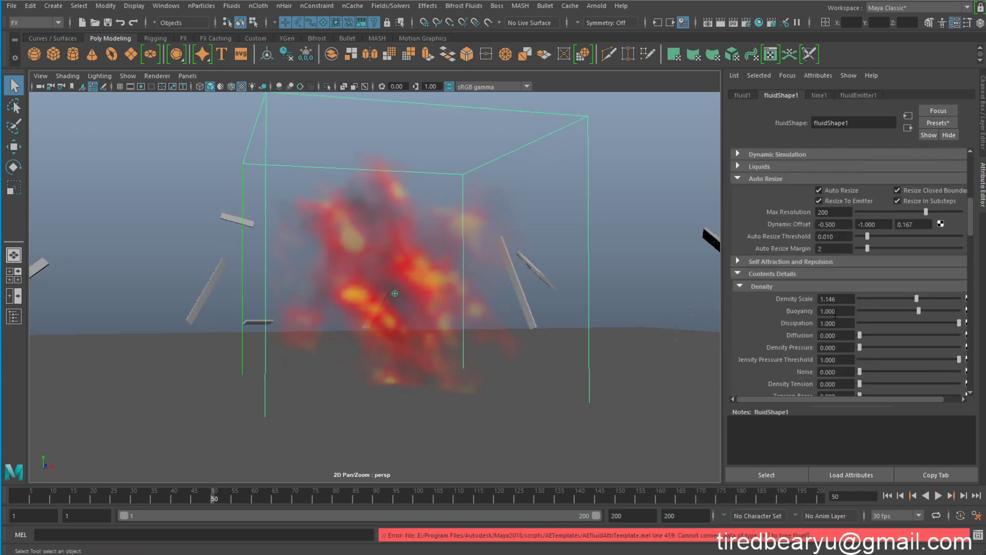
pyautogui.scroll(-5, 836, 307)
pyautogui.scroll(-5, 837, 307)
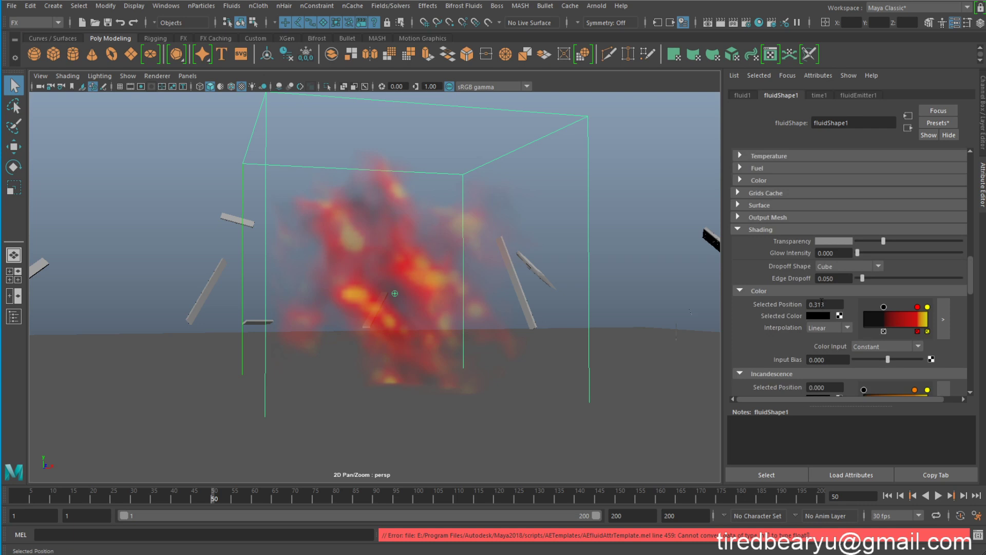
pyautogui.scroll(-5, 799, 276)
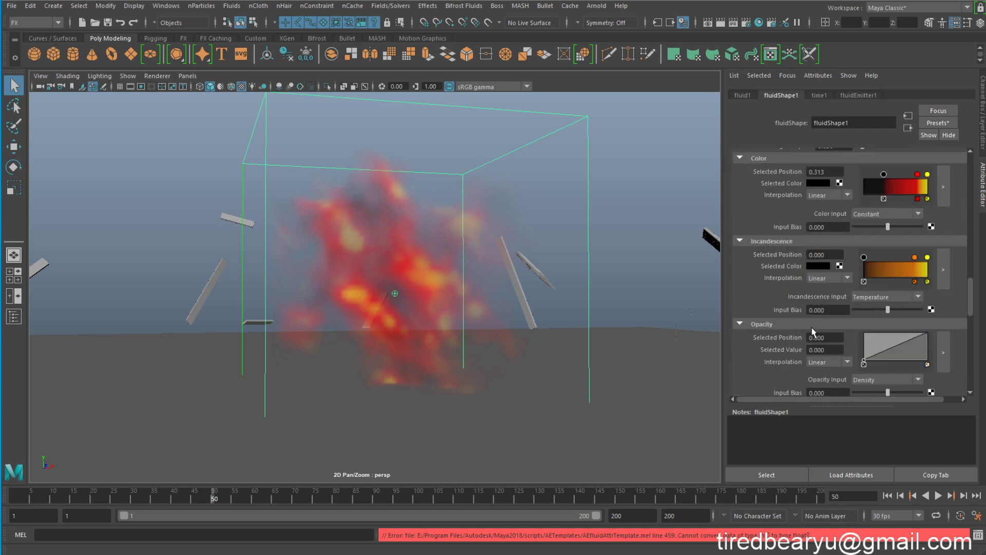
pyautogui.scroll(-3, 815, 329)
pyautogui.click(877, 312)
pyautogui.click(839, 294)
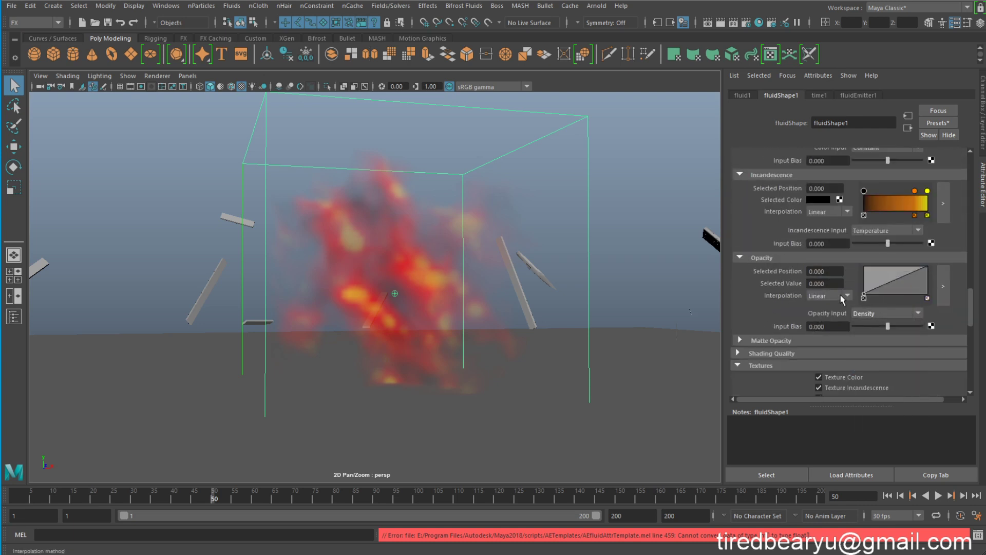
pyautogui.scroll(3, 842, 291)
pyautogui.click(886, 210)
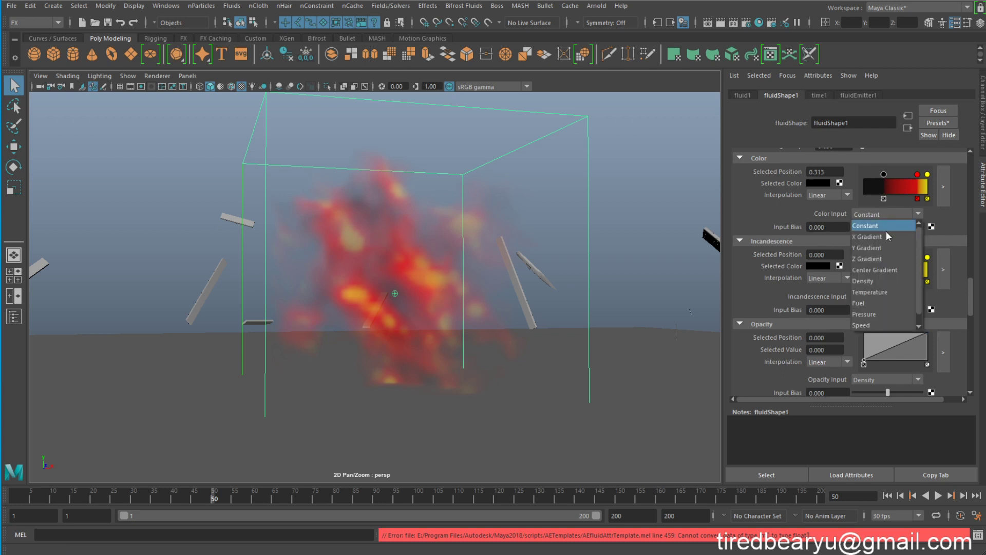
pyautogui.click(878, 278)
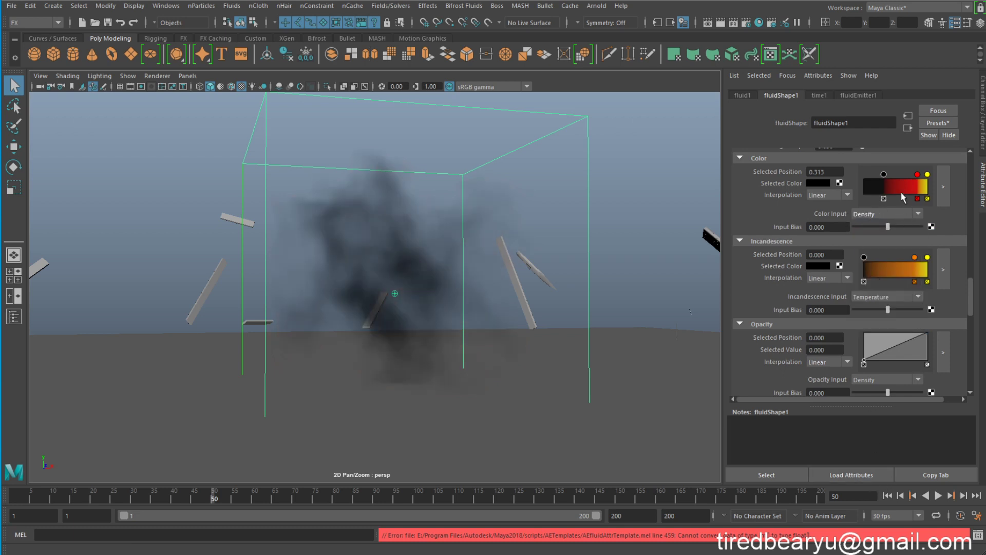
pyautogui.click(891, 495)
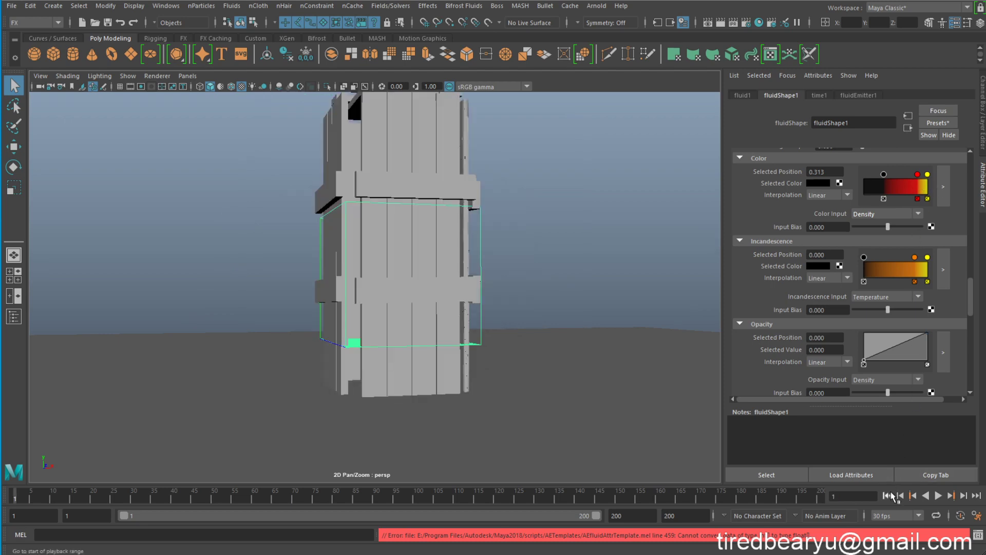
pyautogui.click(938, 495)
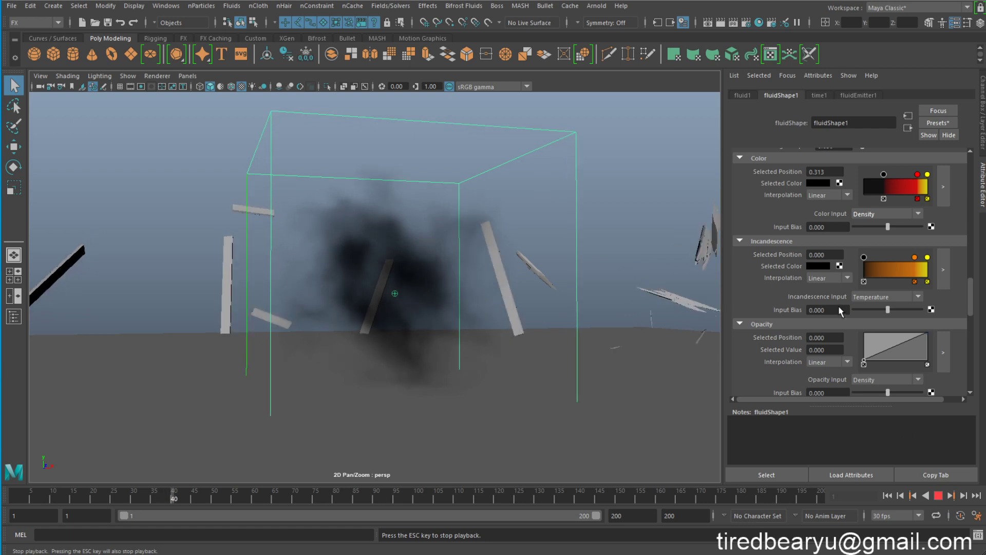
# Step: Lower Shading Transparency, set velocity Swirl to 300, and replay the simulation
pyautogui.press('Escape')
pyautogui.scroll(5, 838, 306)
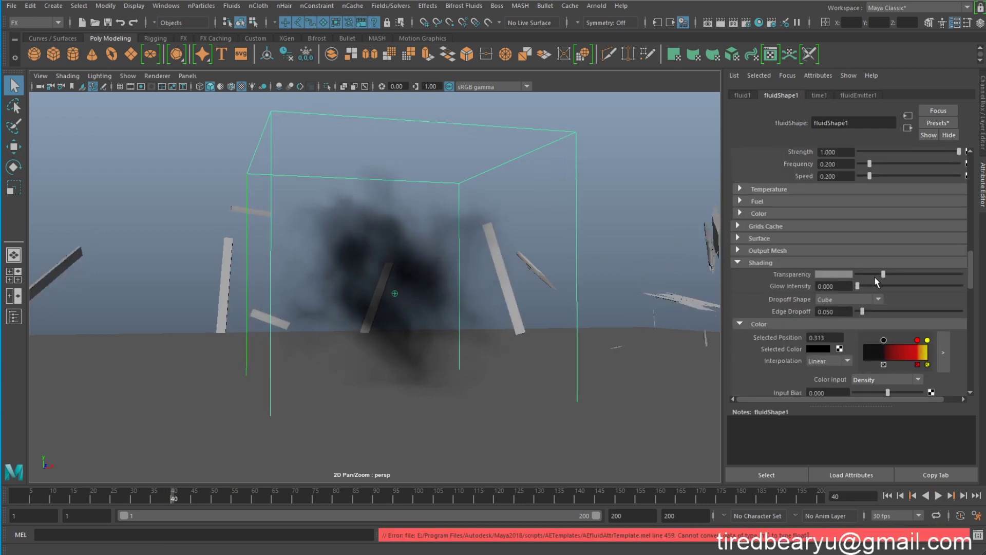
pyautogui.click(874, 277)
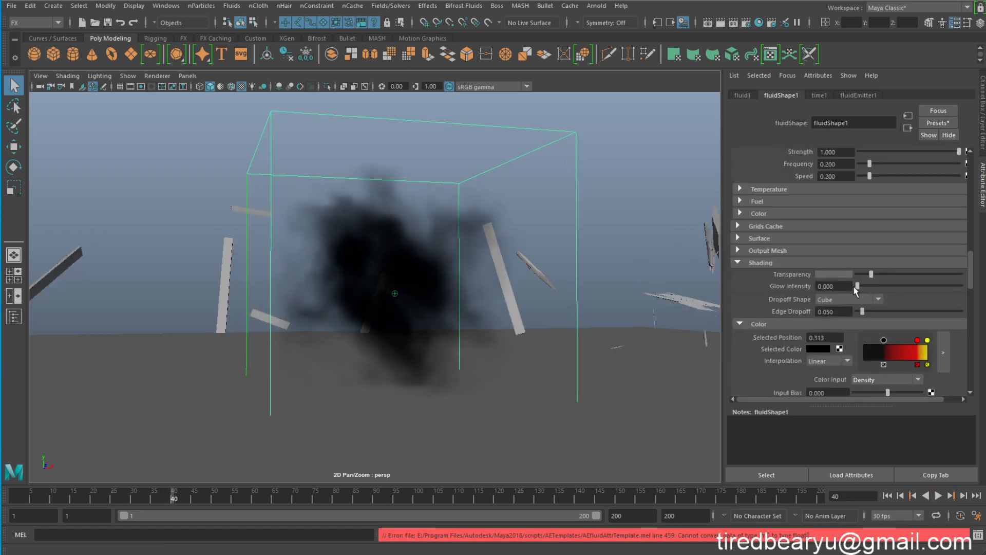
pyautogui.scroll(3, 822, 206)
pyautogui.scroll(2, 814, 203)
pyautogui.click(843, 214)
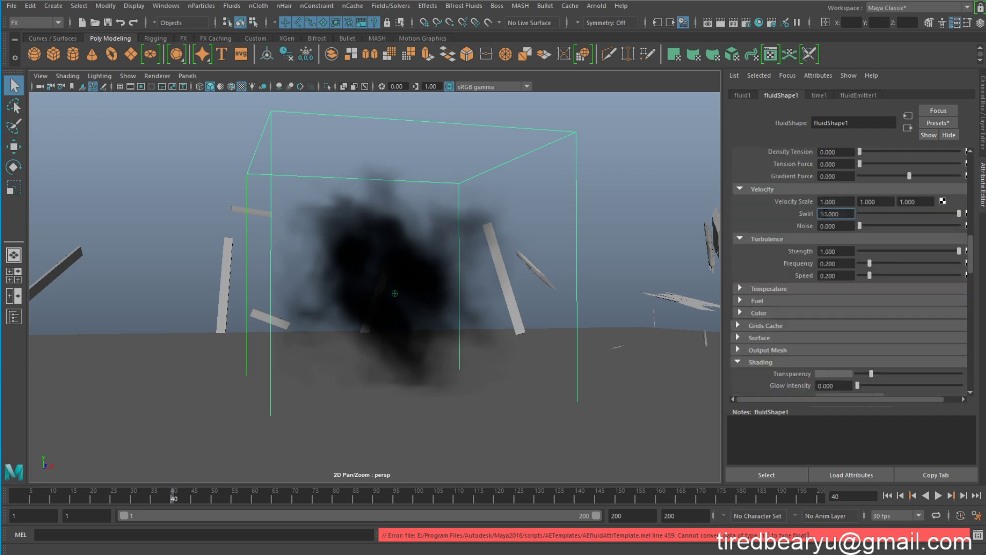
pyautogui.write('300')
pyautogui.press('Return')
pyautogui.click(887, 496)
pyautogui.click(938, 496)
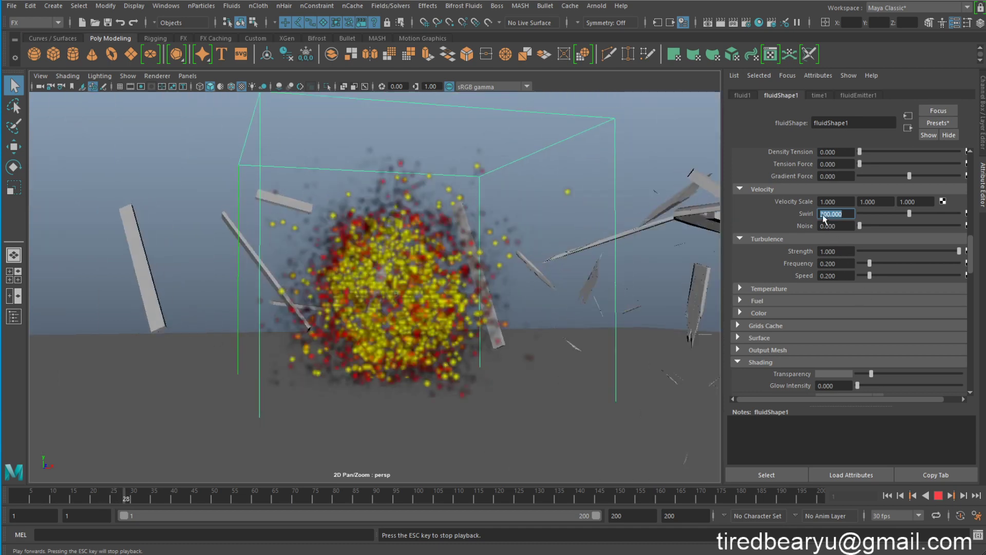
# Step: Reduce velocity Swirl to 30 and replay the simulation from the start
pyautogui.click(940, 496)
pyautogui.press('BackSpace')
pyautogui.press('Return')
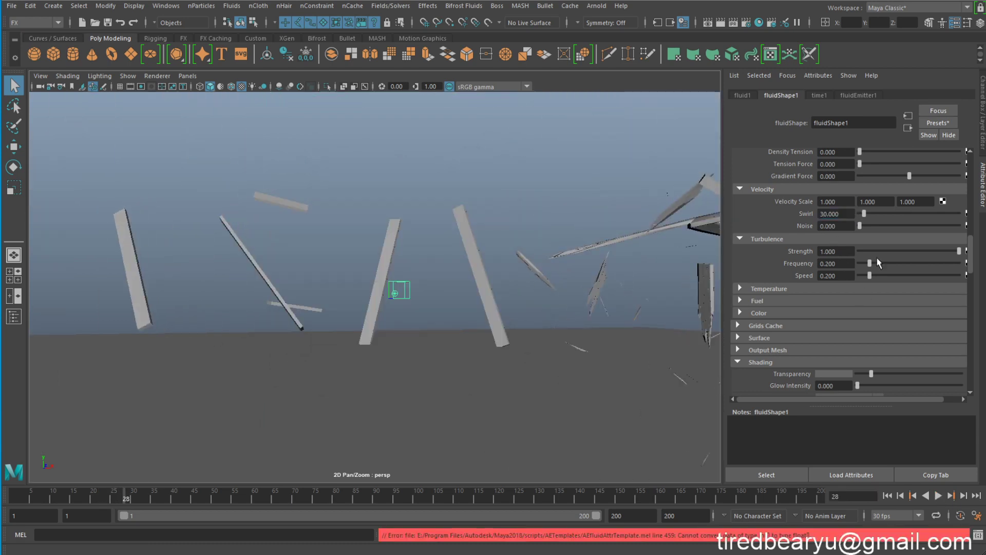
pyautogui.click(887, 496)
pyautogui.click(938, 496)
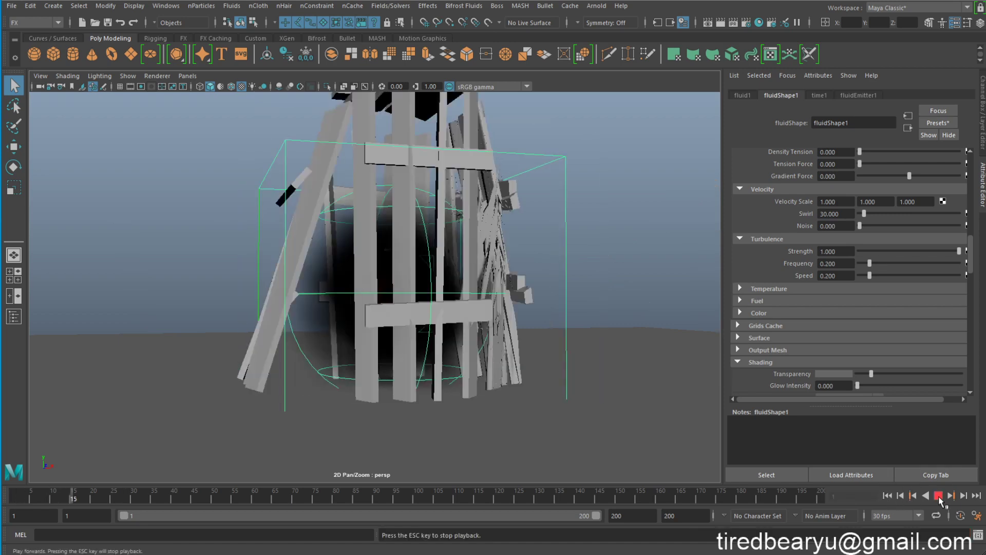
pyautogui.click(938, 496)
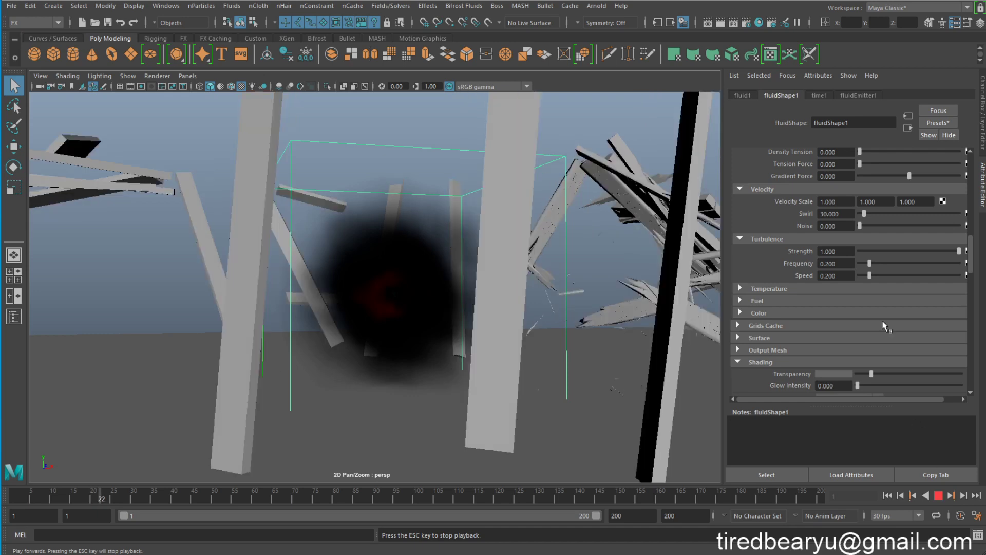
# Step: Set Auto Resize Margin to 4 and Max Resolution to 300
pyautogui.scroll(3, 839, 271)
pyautogui.scroll(3, 840, 270)
pyautogui.scroll(3, 840, 271)
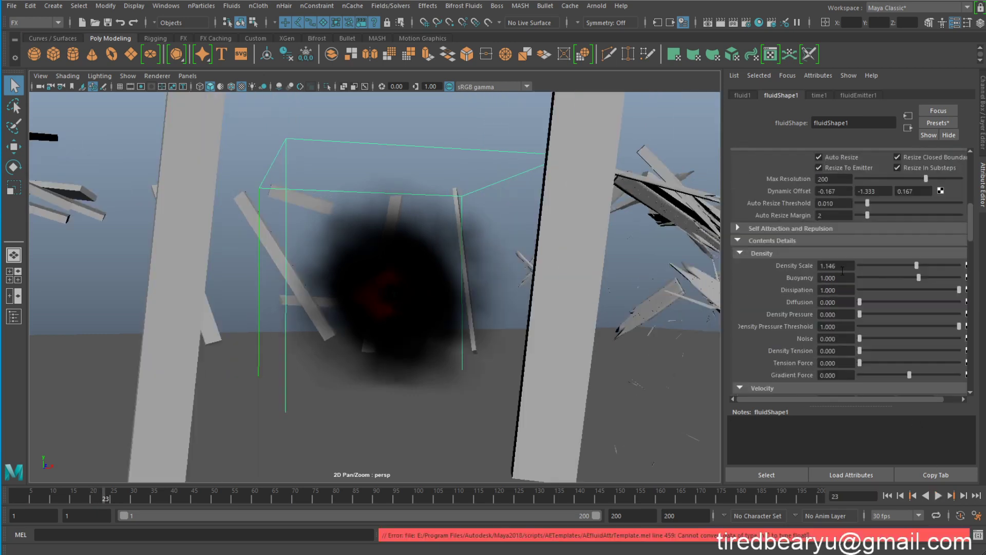
pyautogui.scroll(3, 837, 308)
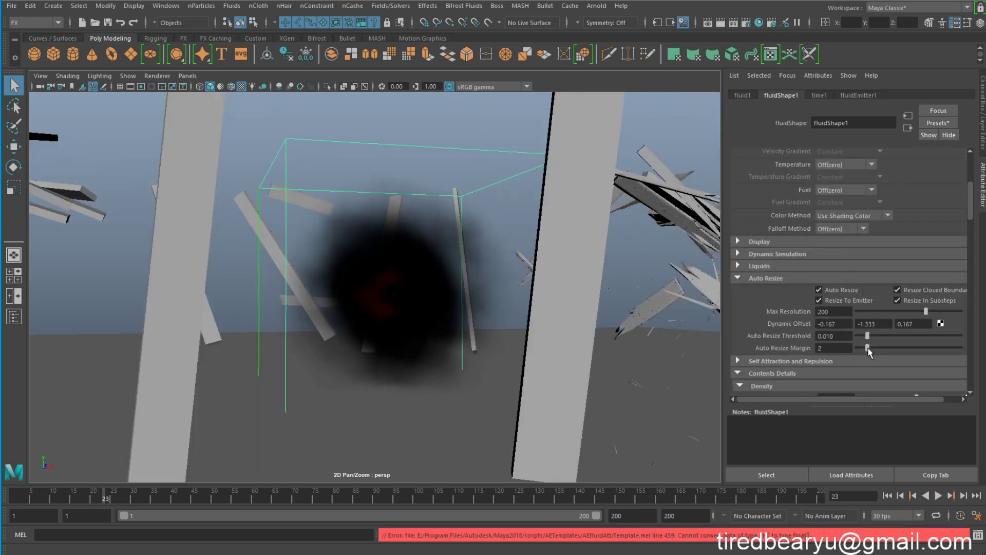
pyautogui.moveTo(873, 347); pyautogui.dragTo(875, 349)
pyautogui.click(819, 311)
pyautogui.write('36')
pyautogui.press('Return')
pyautogui.write('300')
pyautogui.press('Return')
# Step: Replay the simulation from frame 1 to review the wider smoke cloud
pyautogui.scroll(-3, 872, 380)
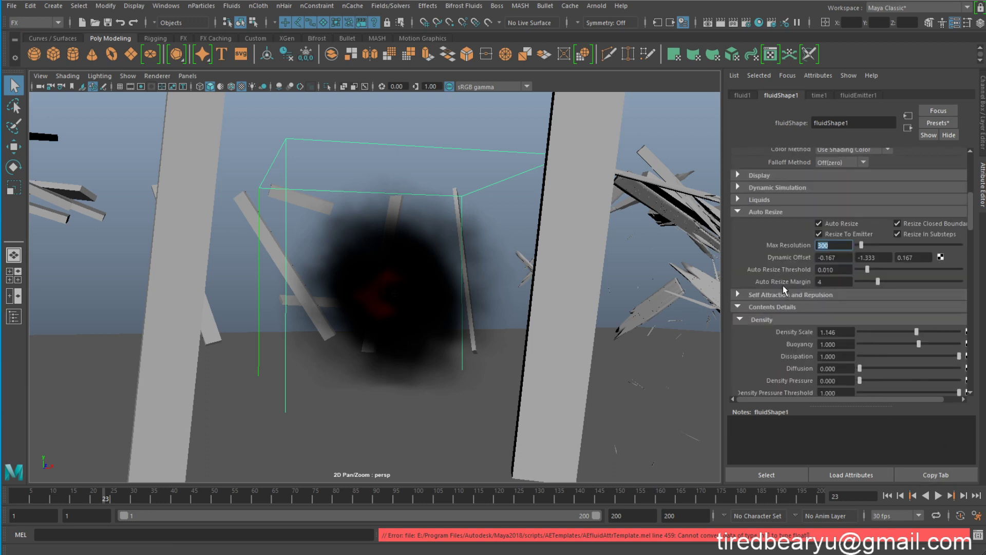
pyautogui.click(887, 496)
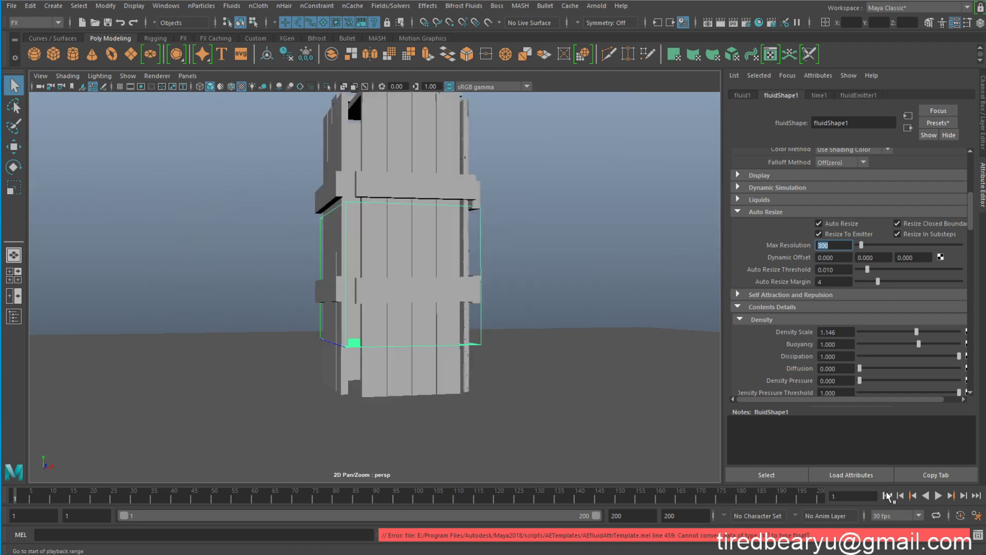
pyautogui.click(937, 496)
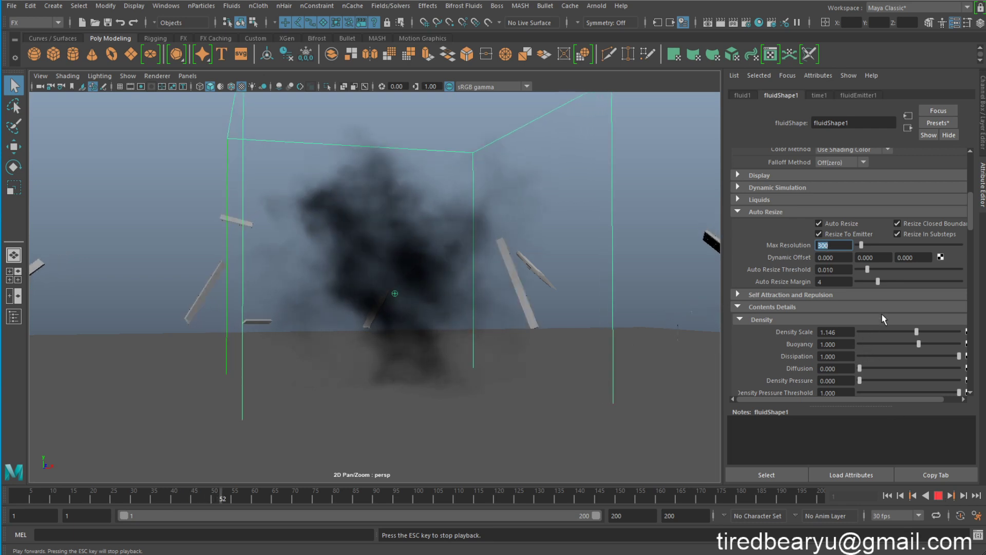
pyautogui.scroll(-5, 883, 319)
pyautogui.scroll(-5, 883, 319)
pyautogui.scroll(-5, 899, 288)
# Step: Replay the simulation, then key colour Input Bias at 0.412 on frame 16
pyautogui.scroll(-3, 923, 256)
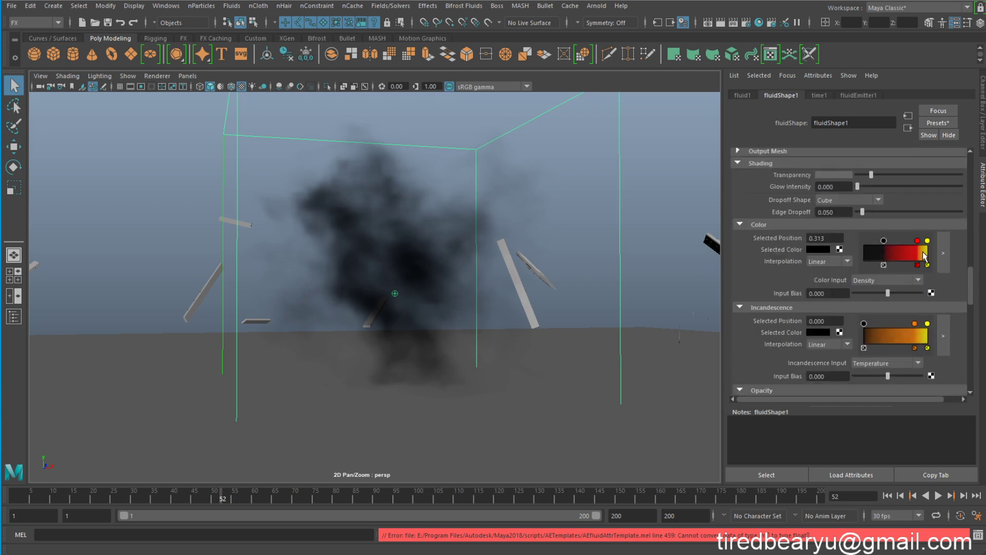
pyautogui.click(887, 495)
pyautogui.click(939, 496)
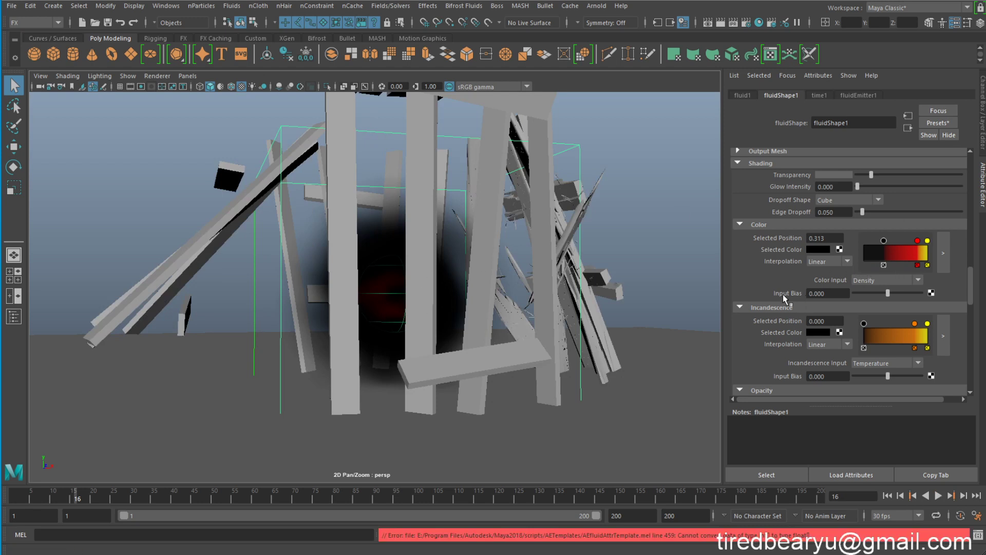
pyautogui.moveTo(887, 294); pyautogui.dragTo(901, 297)
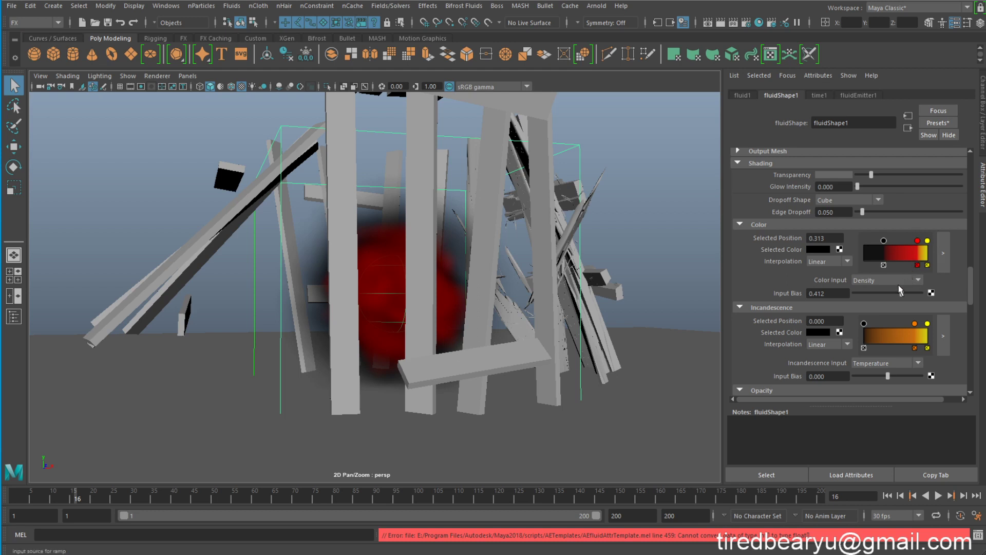
pyautogui.moveTo(898, 297); pyautogui.dragTo(882, 298)
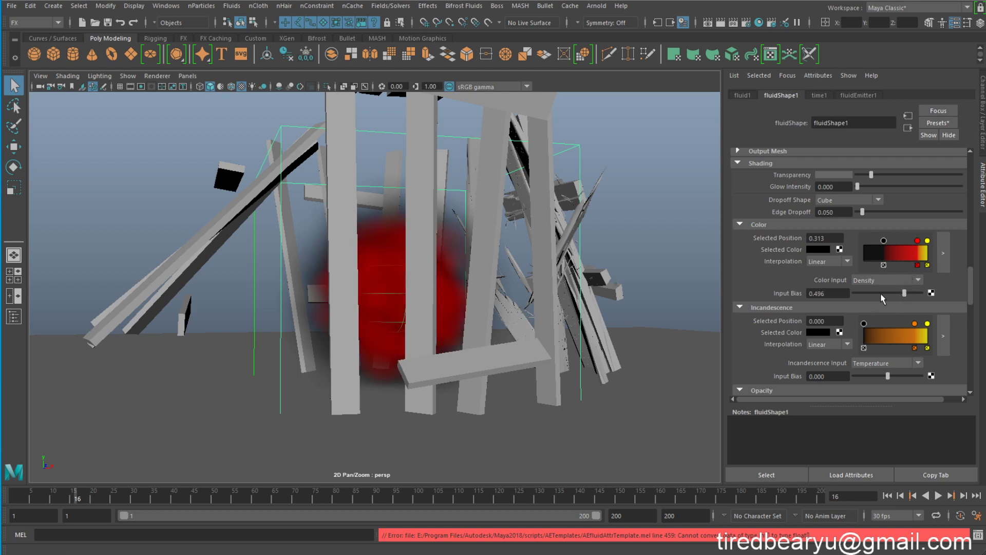
pyautogui.rightClick(826, 293)
pyautogui.click(873, 309)
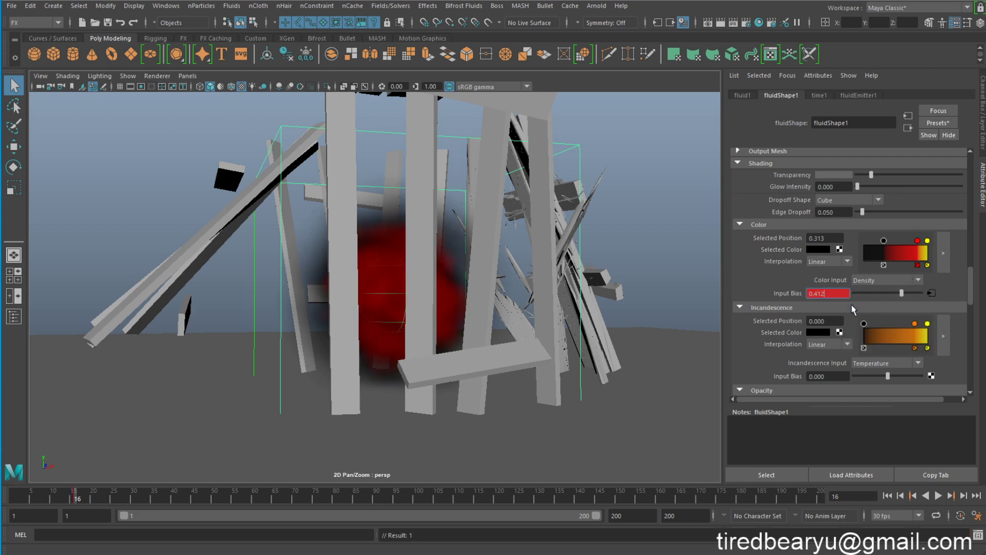
# Step: Key colour Input Bias at -0.025 on frame 26 and replay to review the fade
pyautogui.click(938, 495)
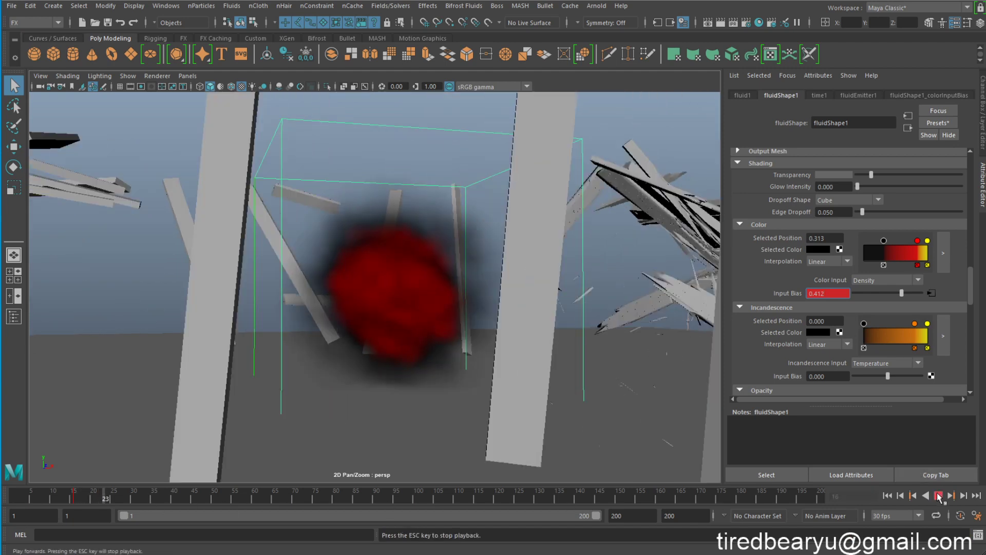
pyautogui.click(938, 496)
pyautogui.moveTo(901, 293); pyautogui.dragTo(887, 295)
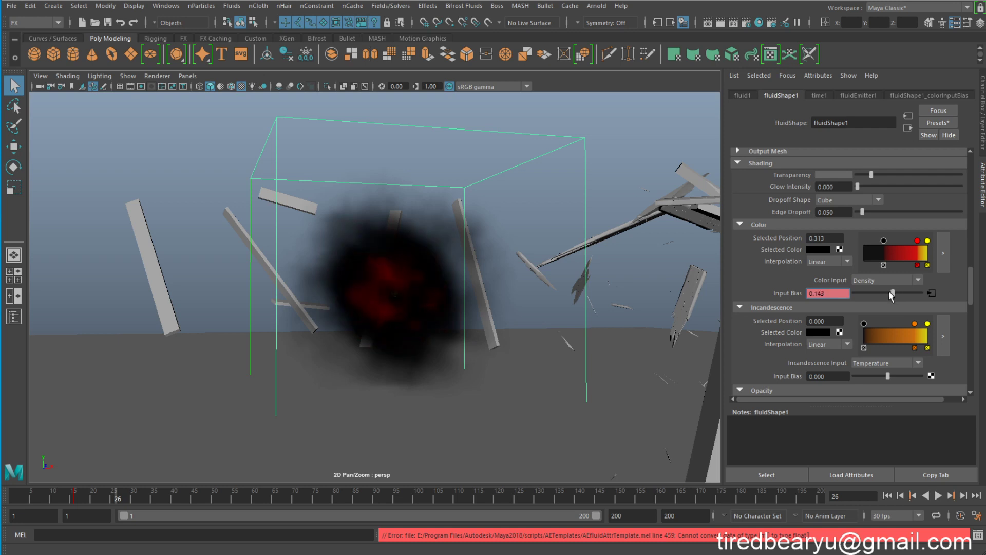
pyautogui.rightClick(821, 292)
pyautogui.click(853, 301)
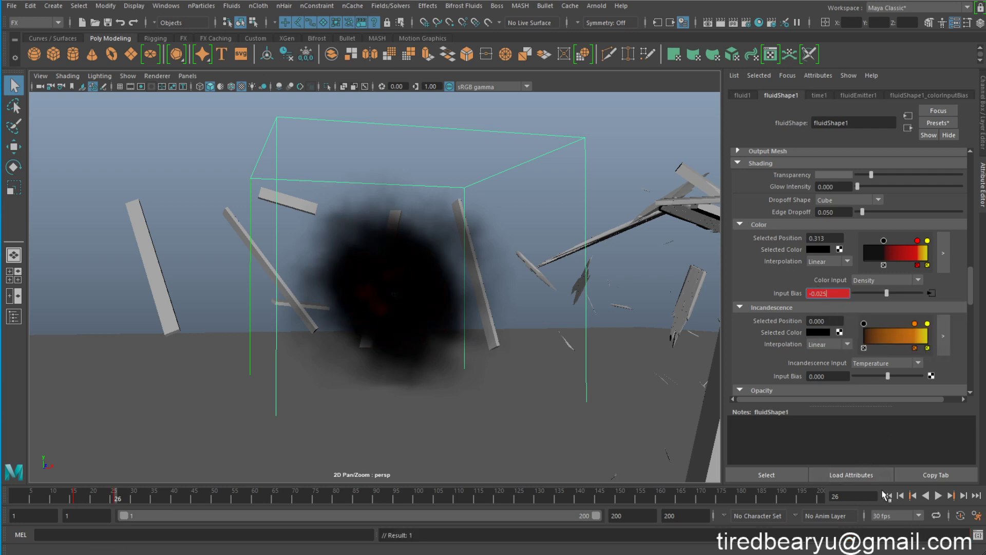
pyautogui.click(887, 495)
pyautogui.click(939, 496)
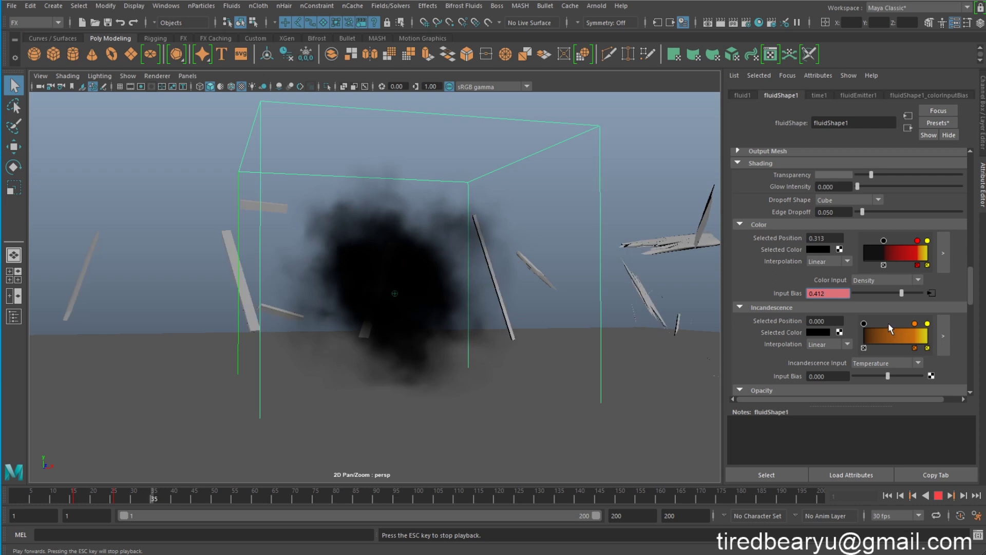
pyautogui.press('Escape')
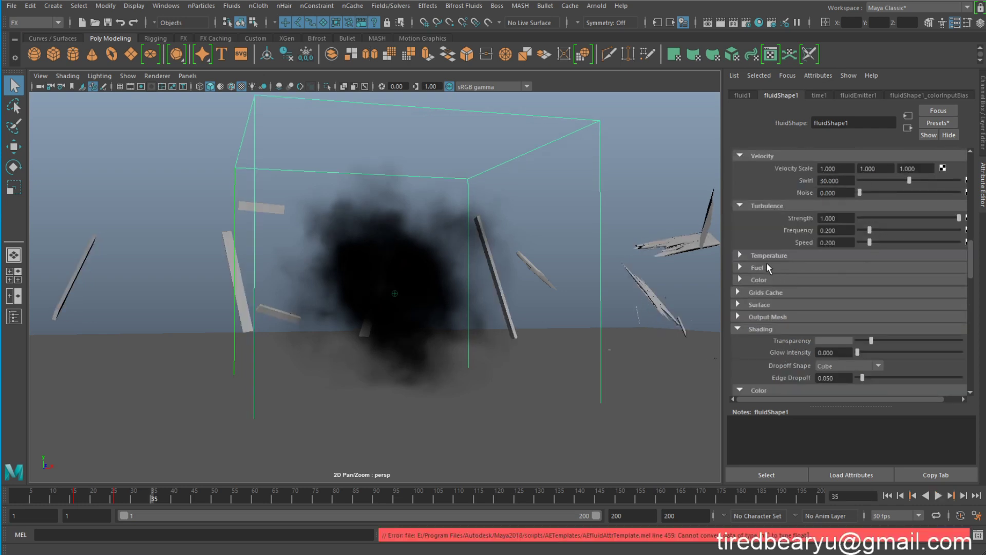
# Step: Drag Density Buoyancy to 5.000 and replay the simulation, pausing at frame 21
pyautogui.scroll(2, 806, 265)
pyautogui.scroll(2, 806, 265)
pyautogui.scroll(5, 806, 265)
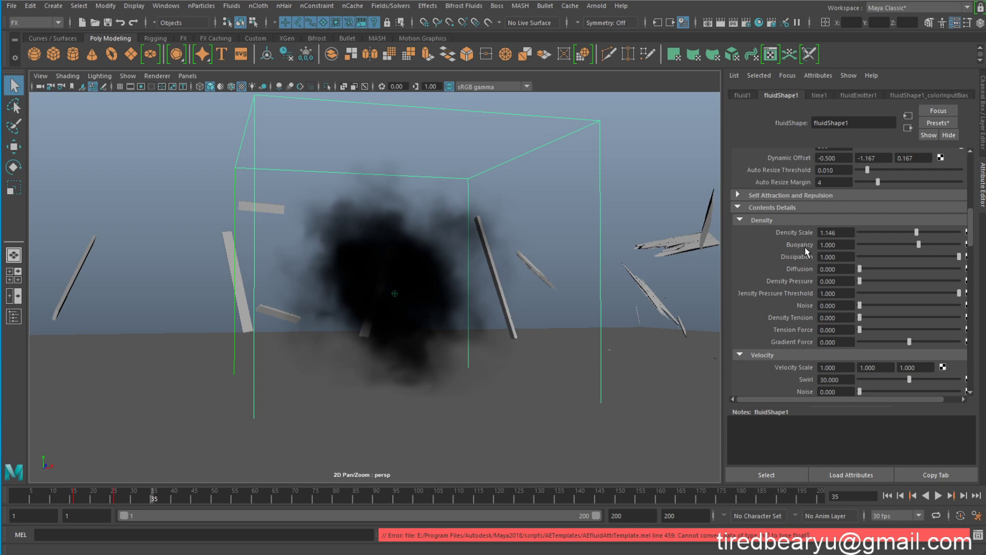
pyautogui.moveTo(918, 244); pyautogui.dragTo(961, 245)
pyautogui.click(888, 495)
pyautogui.click(938, 496)
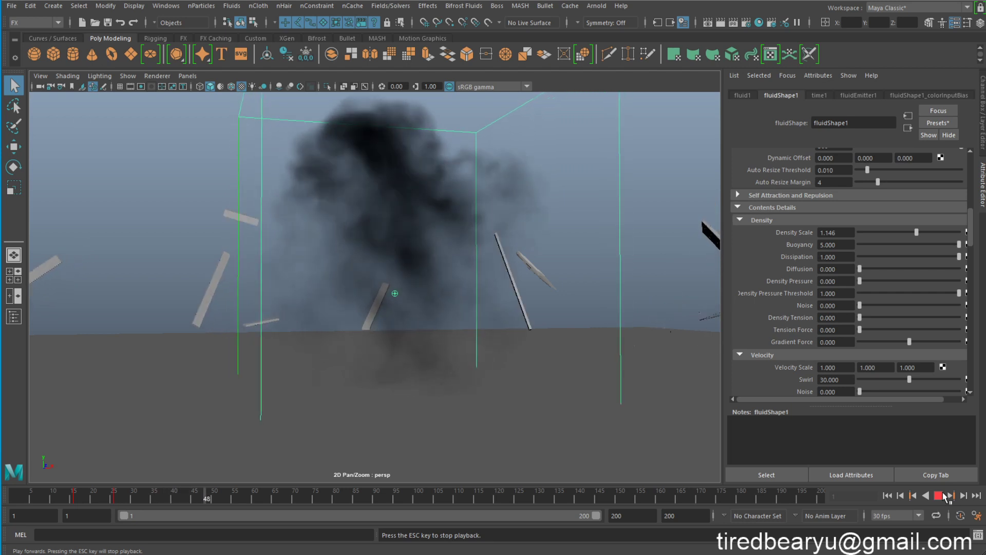
pyautogui.press('Escape')
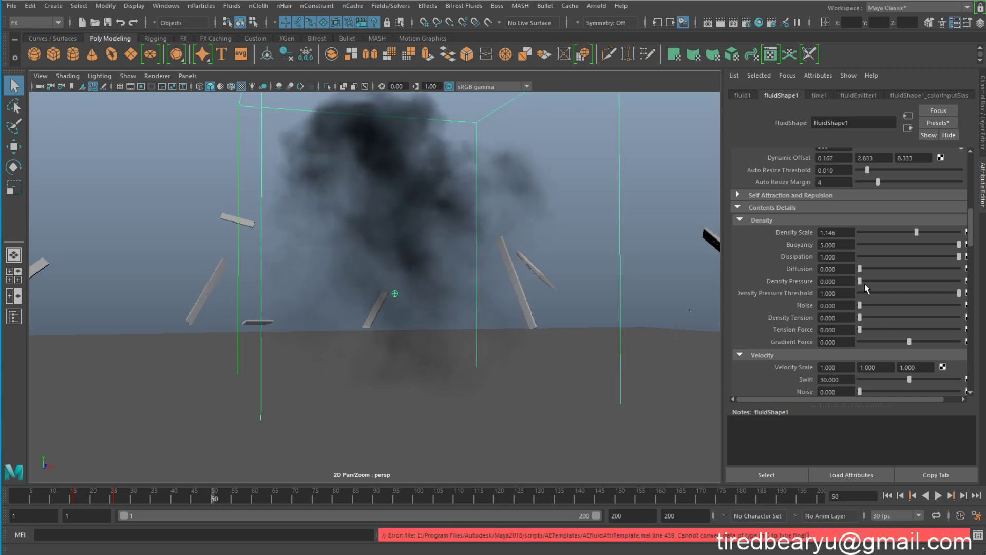
pyautogui.scroll(-1, 864, 282)
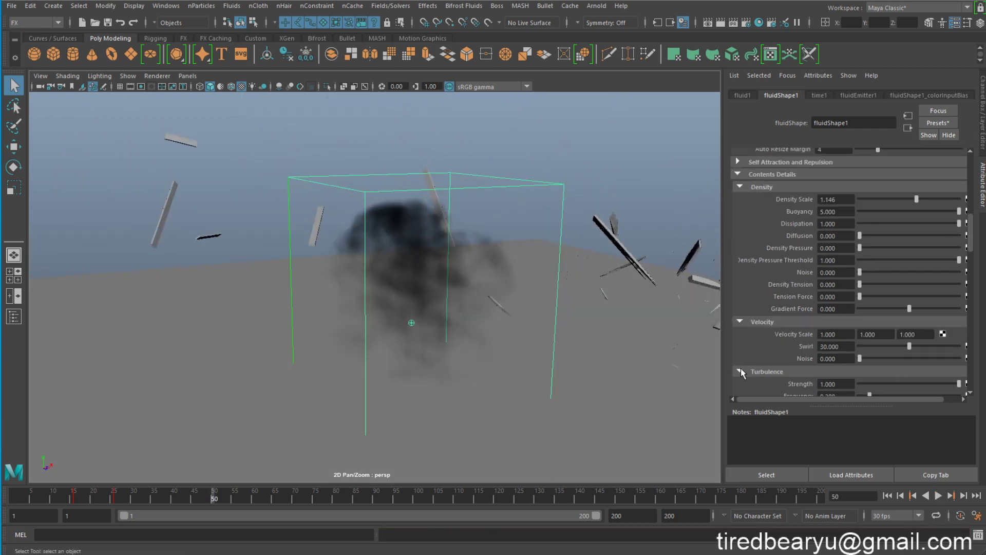
pyautogui.click(887, 495)
pyautogui.click(943, 496)
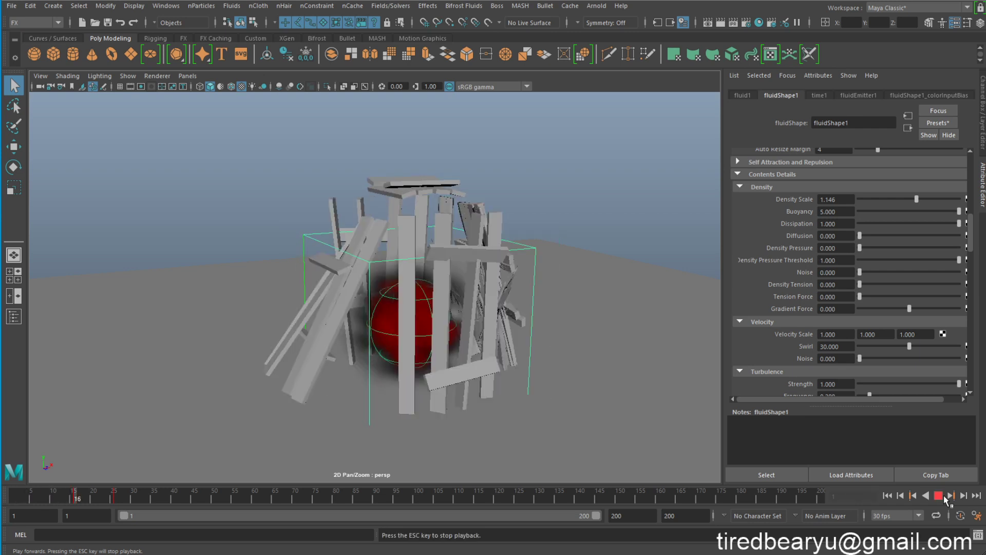
pyautogui.click(944, 494)
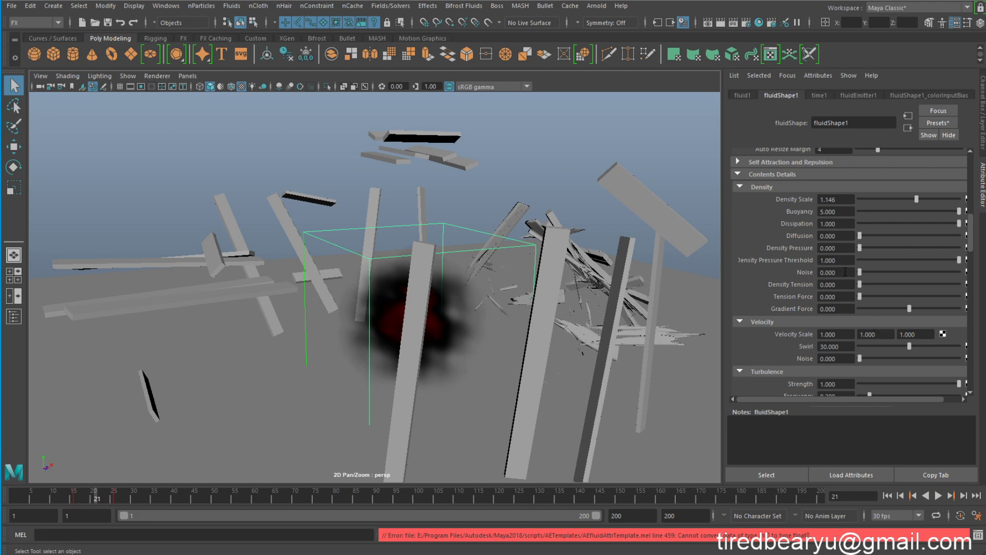
# Step: Set the fluid's Boundary Draw to None in the Display section
pyautogui.scroll(2, 772, 270)
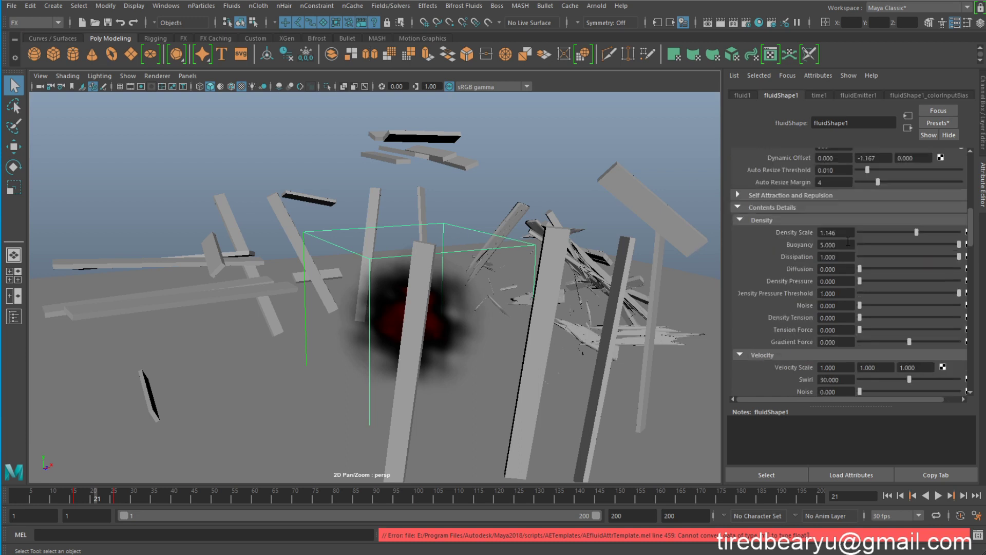
pyautogui.scroll(3, 772, 270)
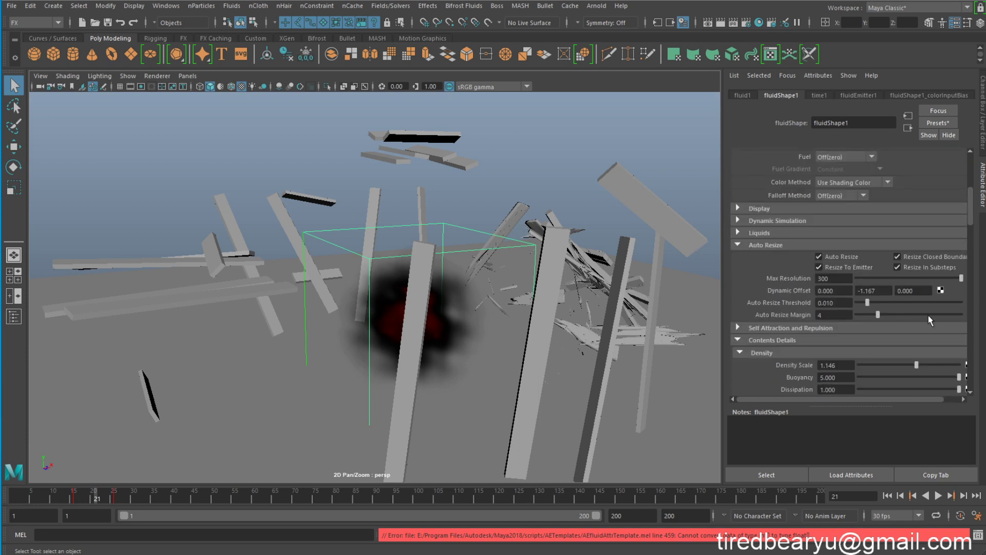
pyautogui.scroll(2, 929, 316)
pyautogui.scroll(1, 929, 315)
pyautogui.scroll(-2, 929, 316)
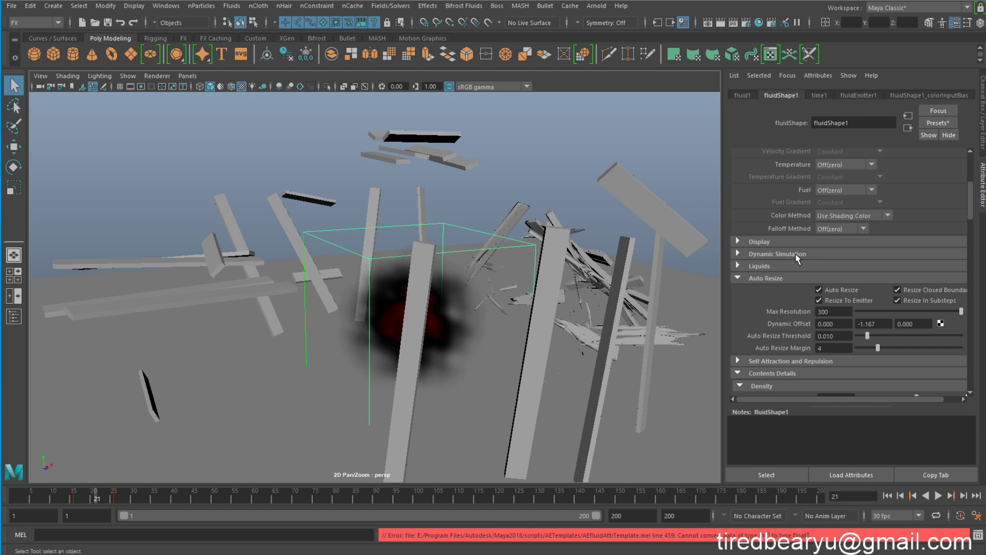
pyautogui.click(765, 242)
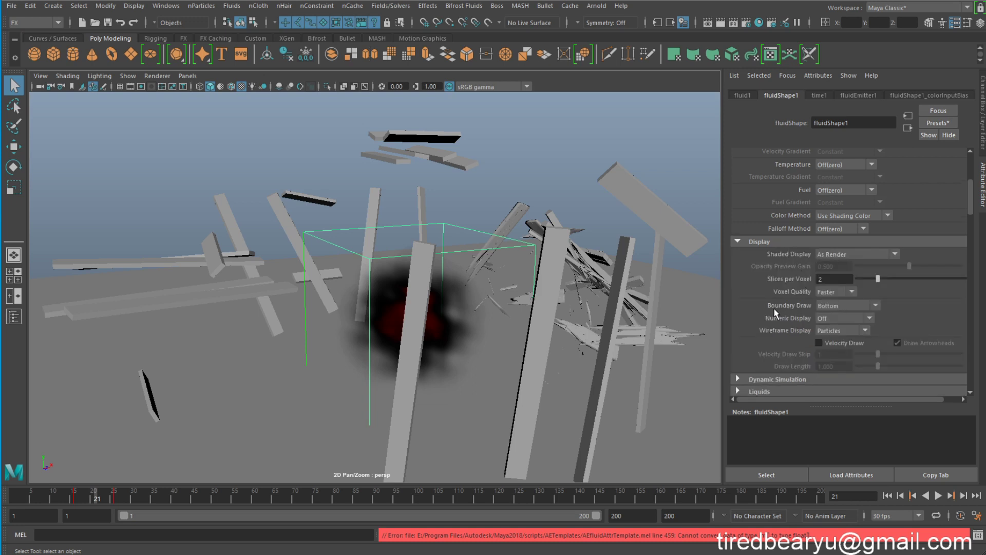
pyautogui.click(845, 305)
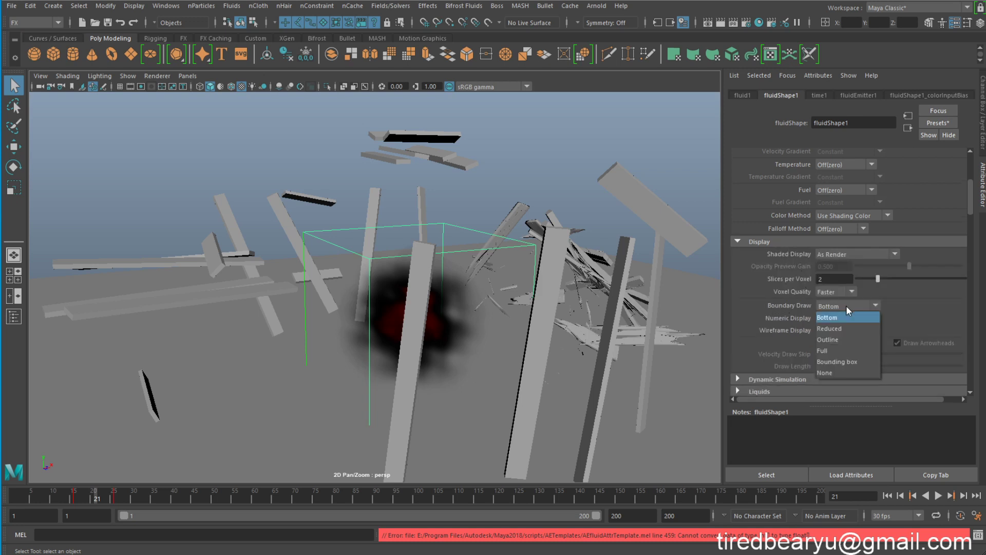
pyautogui.click(833, 372)
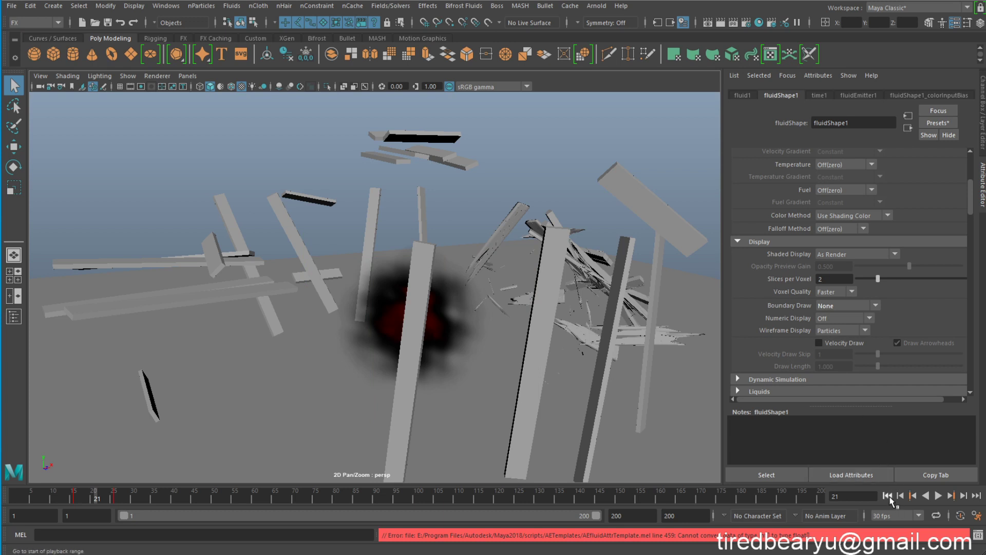
# Step: Play the simulation from frame 1 without the outline, stopping at frame 49
pyautogui.click(888, 495)
pyautogui.click(938, 495)
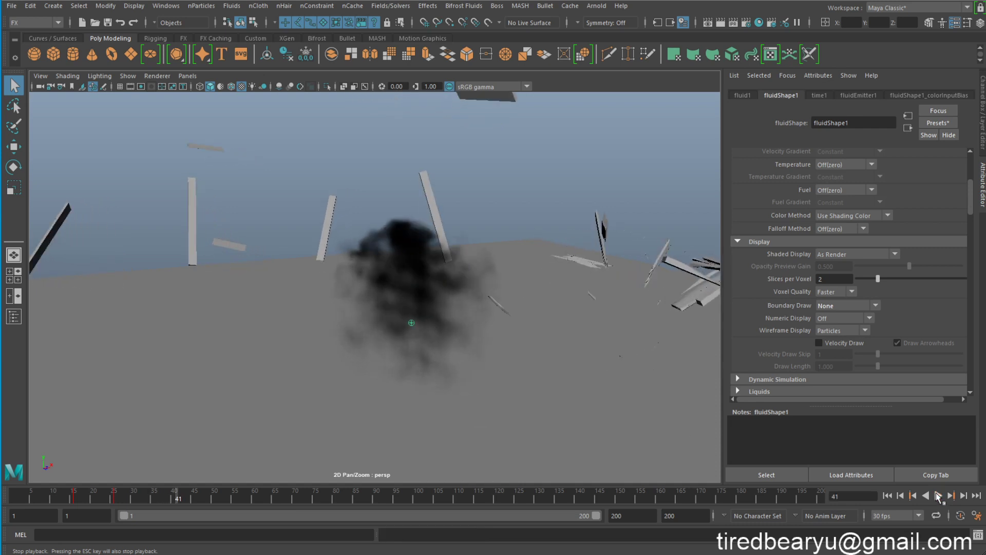
pyautogui.click(938, 496)
pyautogui.click(937, 496)
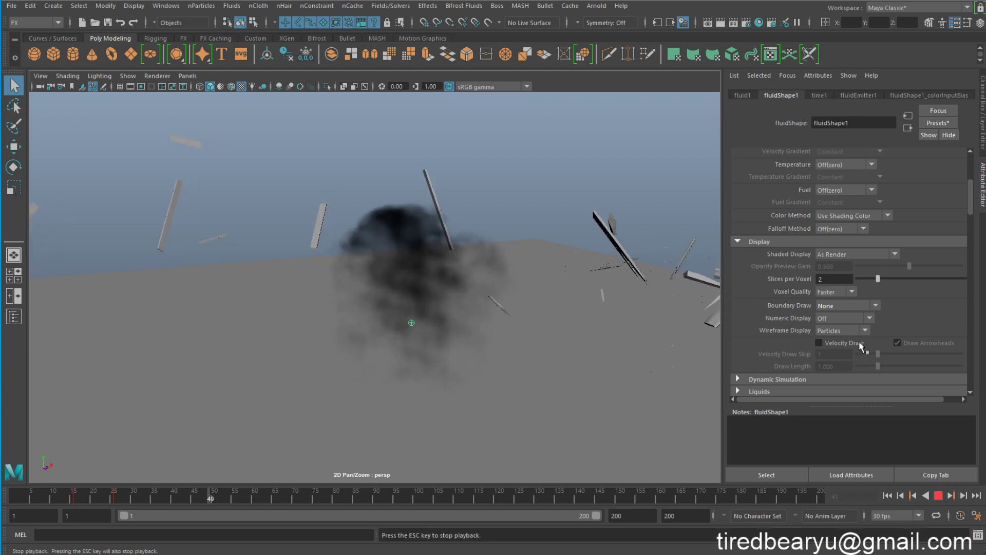
pyautogui.press('Escape')
pyautogui.scroll(-2, 858, 333)
pyautogui.scroll(-3, 859, 328)
pyautogui.scroll(-2, 859, 328)
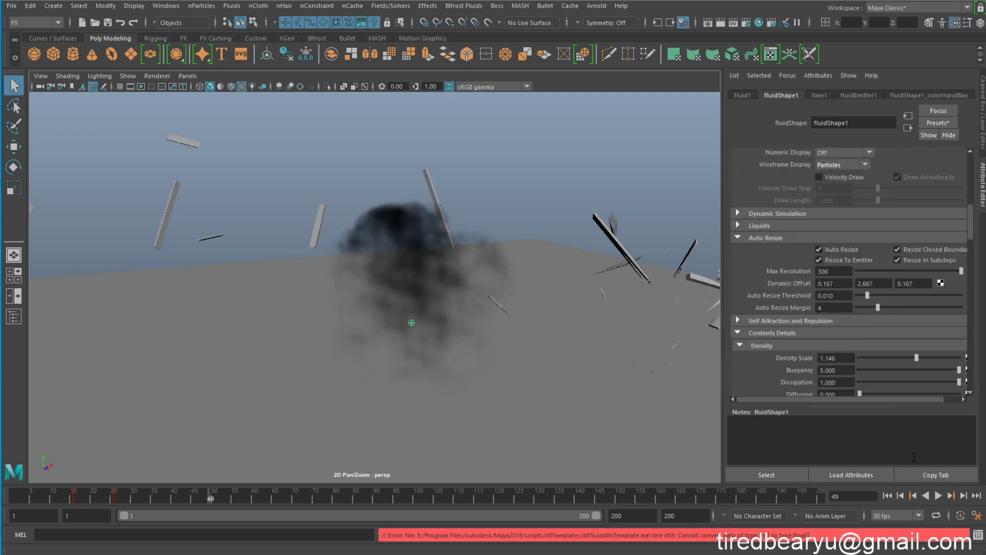
# Step: Replay the simulation from frame 1 and stop at frame 24
pyautogui.click(887, 495)
pyautogui.click(938, 495)
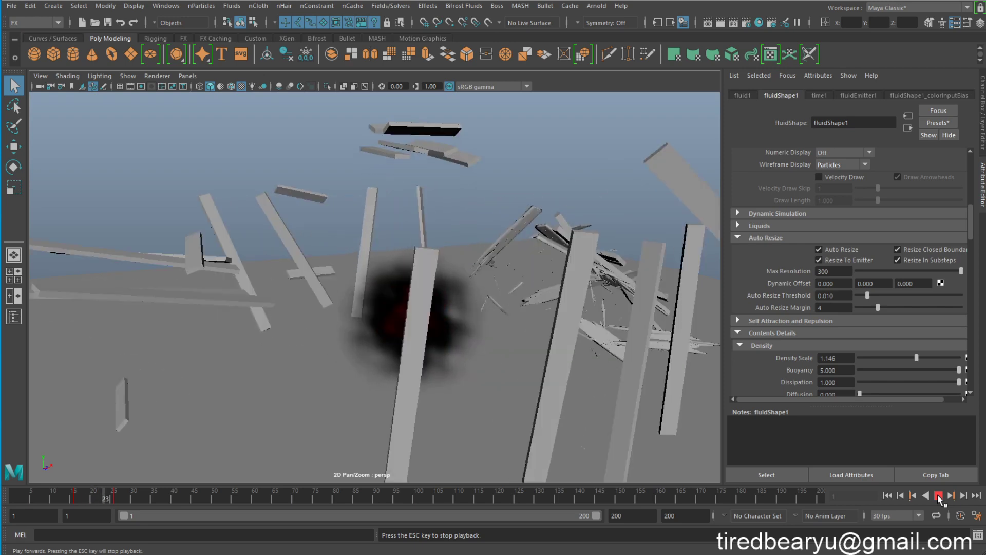
pyautogui.click(938, 495)
pyautogui.scroll(2, 837, 253)
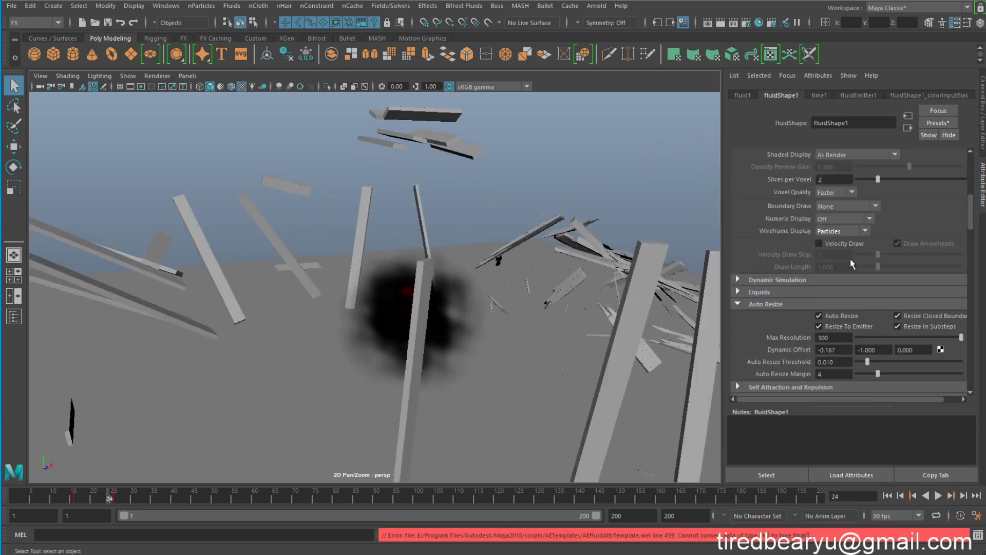
pyautogui.scroll(2, 849, 257)
pyautogui.scroll(2, 852, 263)
pyautogui.scroll(1, 852, 263)
pyautogui.scroll(-5, 852, 264)
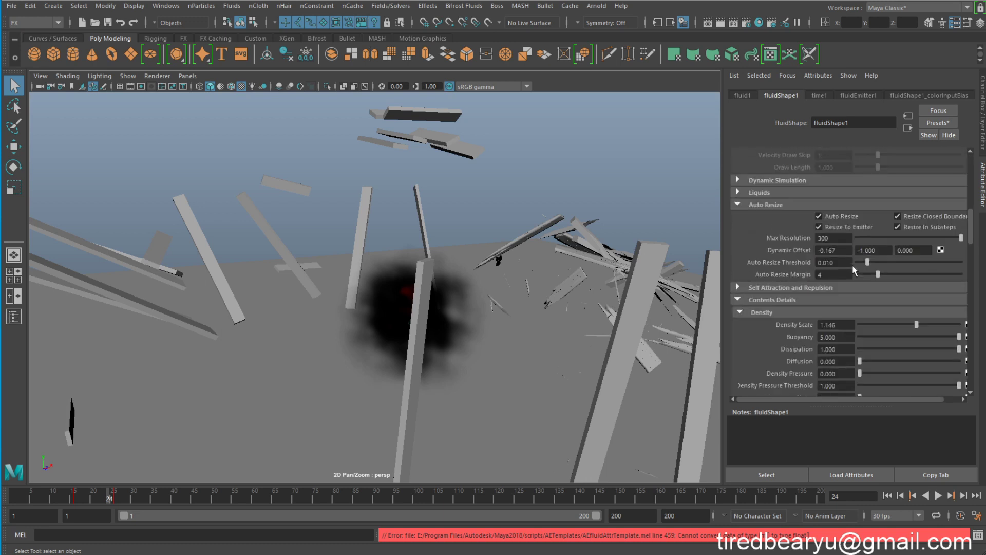
# Step: Set Simulation Rate Scale to 2 and preview the burst from frame 1
pyautogui.click(764, 181)
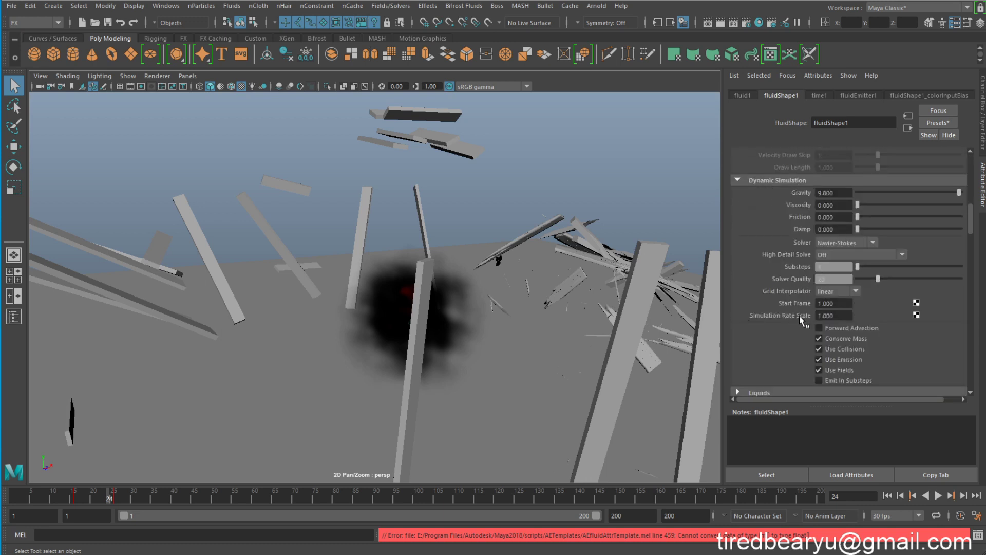
pyautogui.moveTo(839, 315); pyautogui.dragTo(771, 304)
pyautogui.write('2')
pyautogui.press('Return')
pyautogui.click(885, 494)
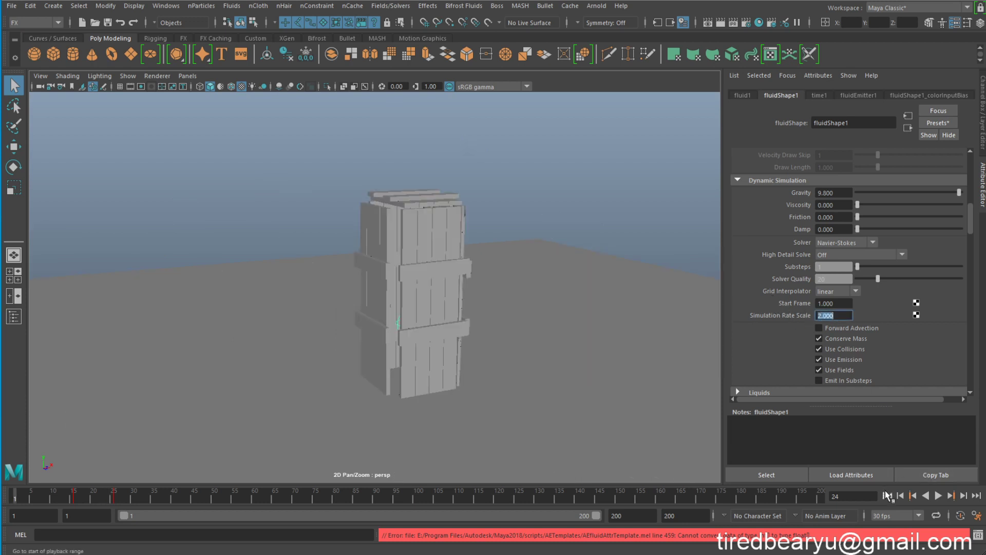
pyautogui.click(938, 496)
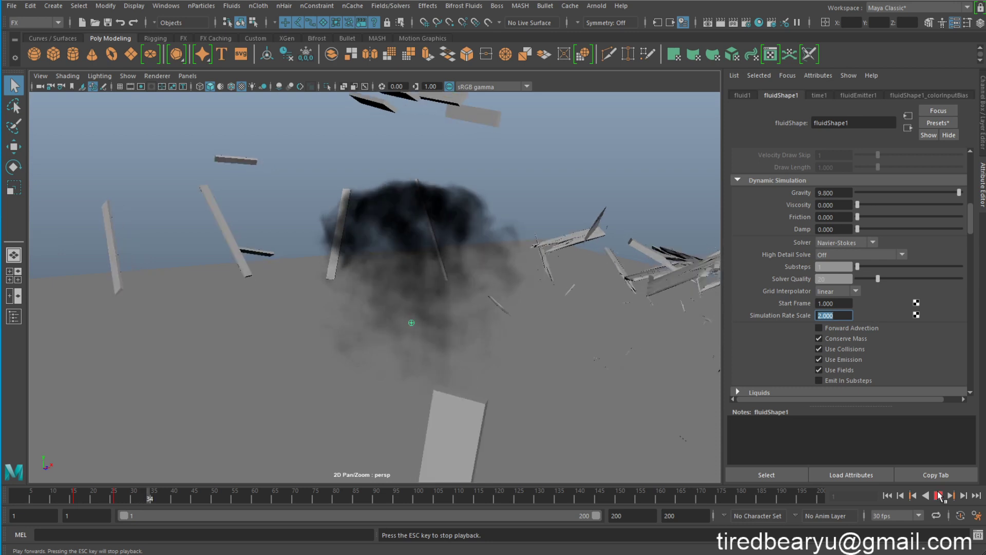
pyautogui.press('Return')
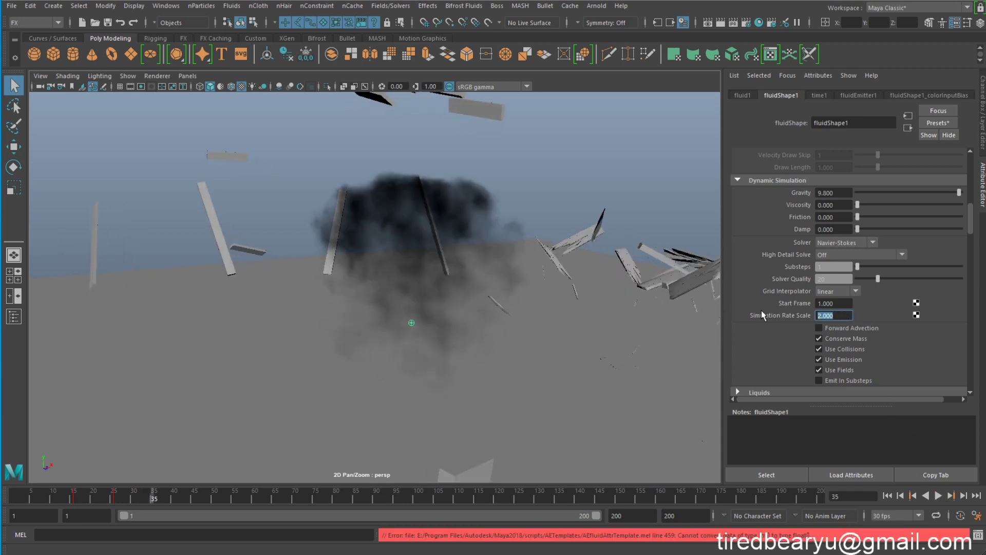
# Step: Try a Simulation Rate Scale of 0.5 and replay from frame 1 for comparison
pyautogui.write('.5')
pyautogui.press('Return')
pyautogui.click(888, 496)
pyautogui.click(937, 496)
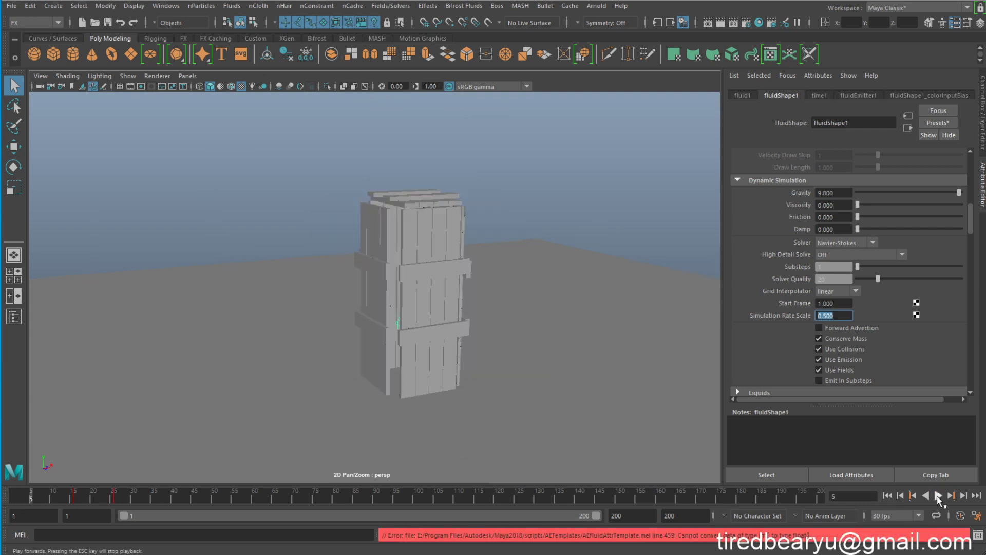
pyautogui.click(938, 496)
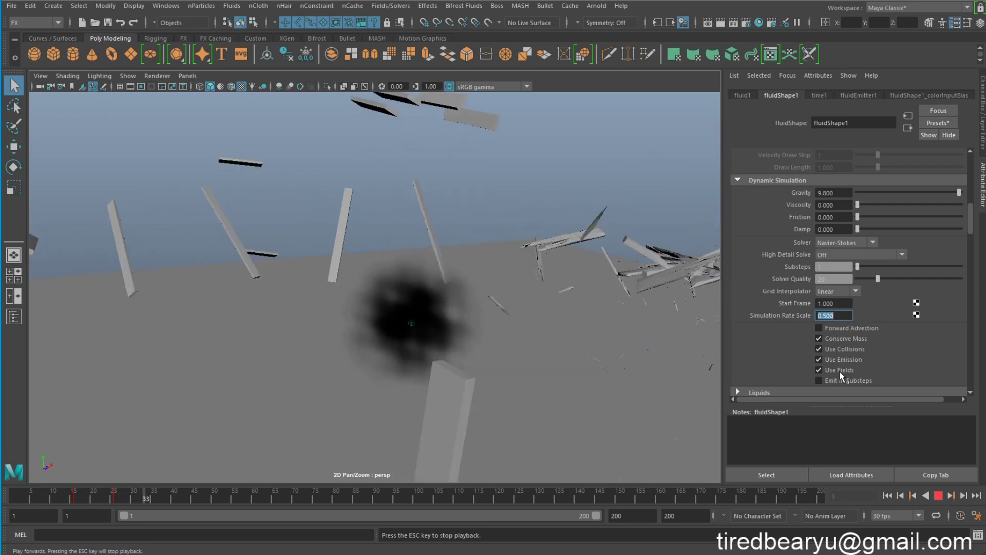
pyautogui.press('Escape')
# Step: Set Simulation Rate Scale to 3 and replay from frame 1, stopping at frame 19
pyautogui.write('3')
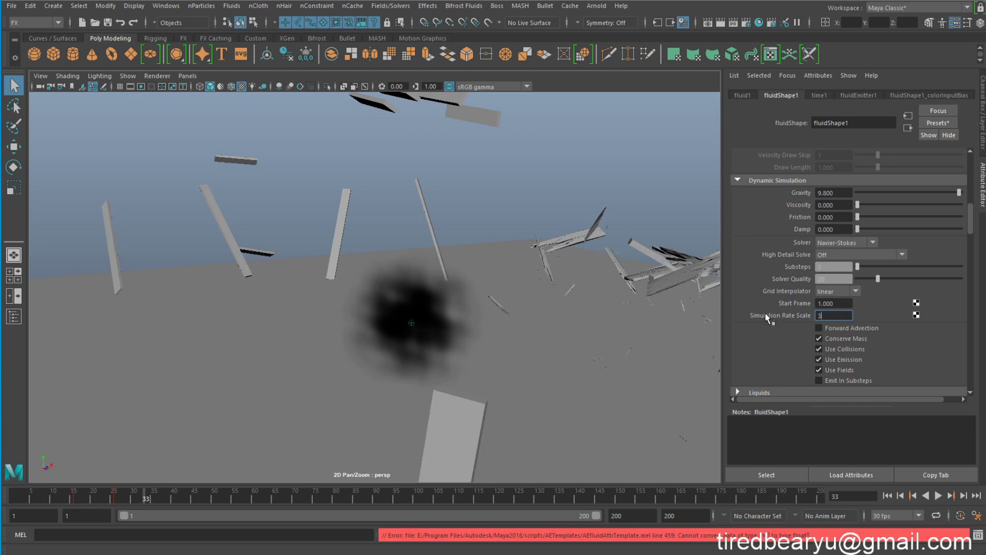
pyautogui.press('Return')
pyautogui.click(886, 496)
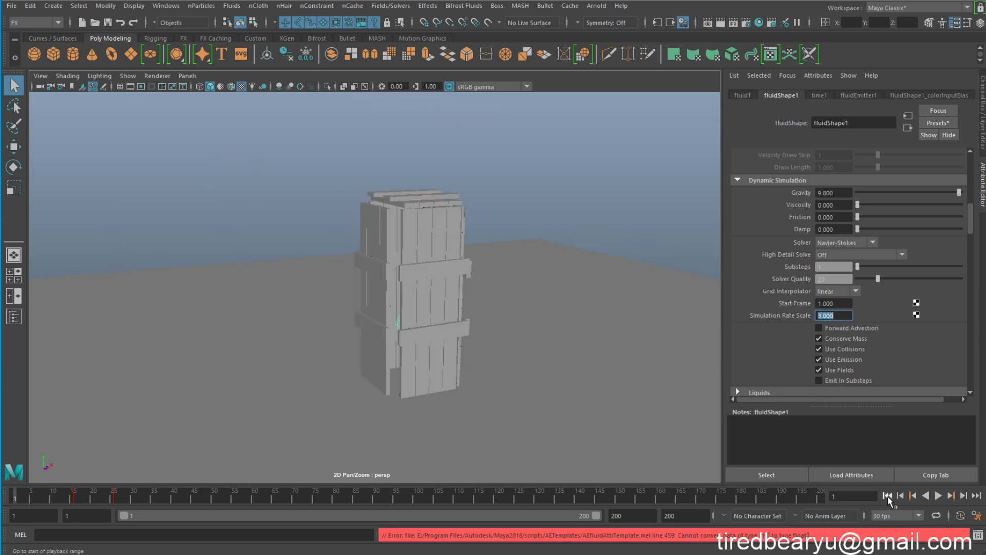
pyautogui.click(940, 496)
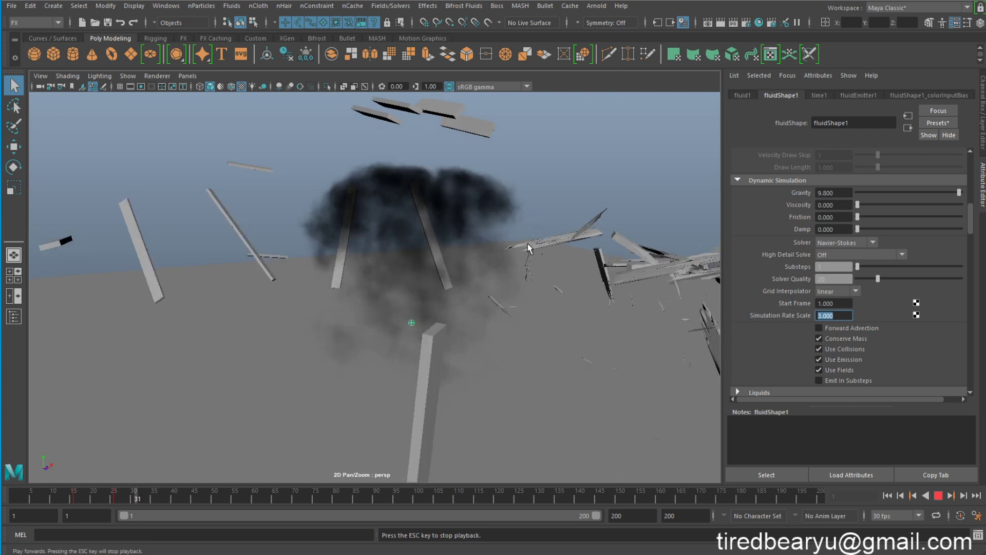
pyautogui.press('Escape')
pyautogui.hotkey('alt', 'shift', 'v')
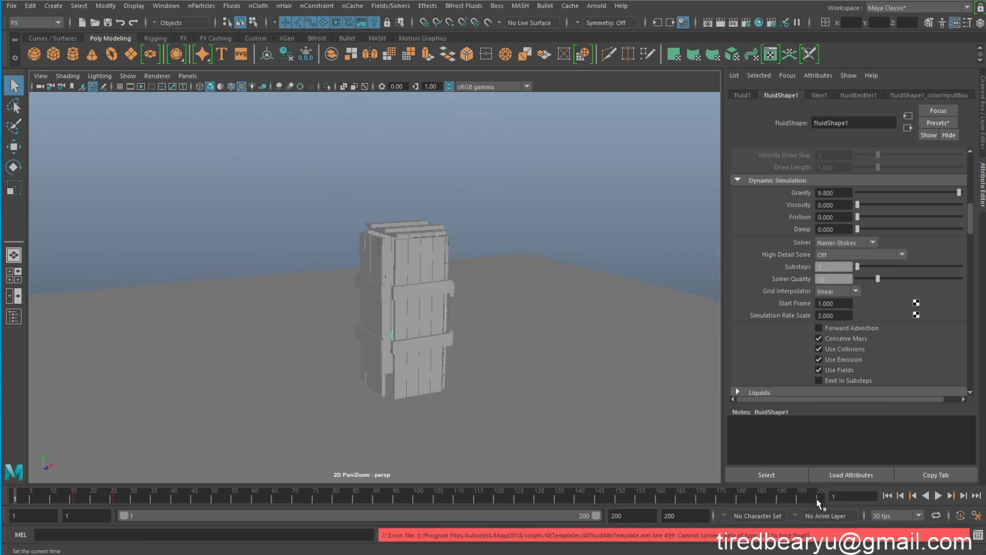
pyautogui.click(938, 495)
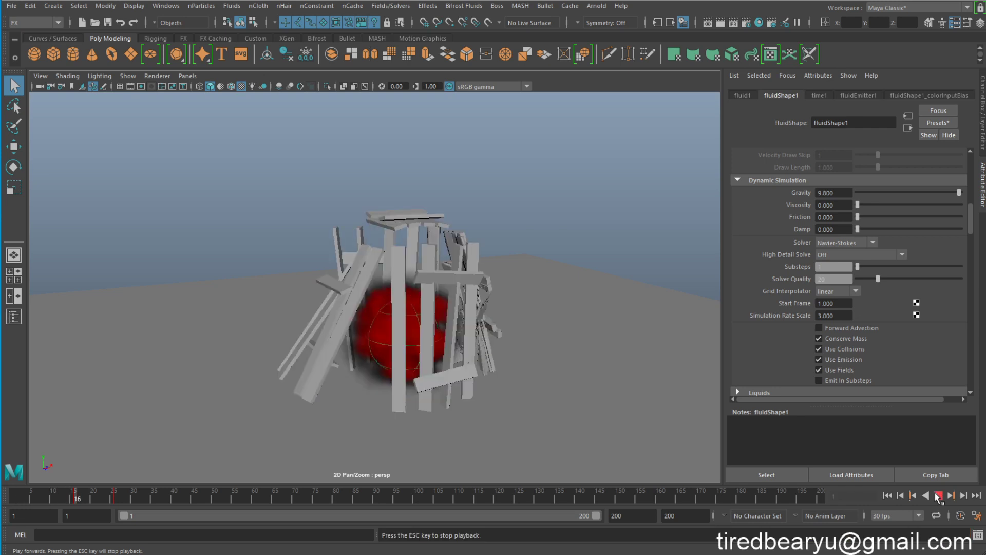
pyautogui.press('Escape')
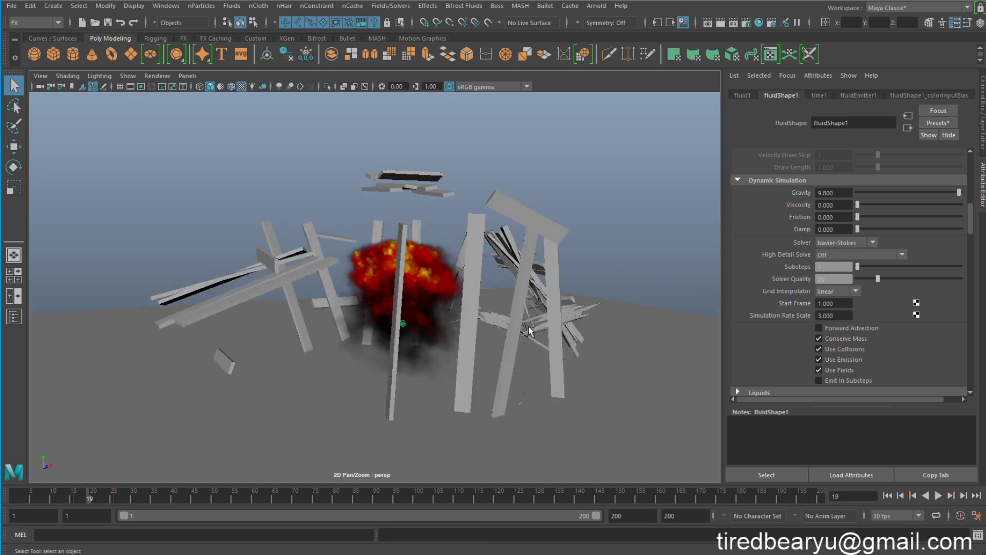
pyautogui.scroll(3, 529, 330)
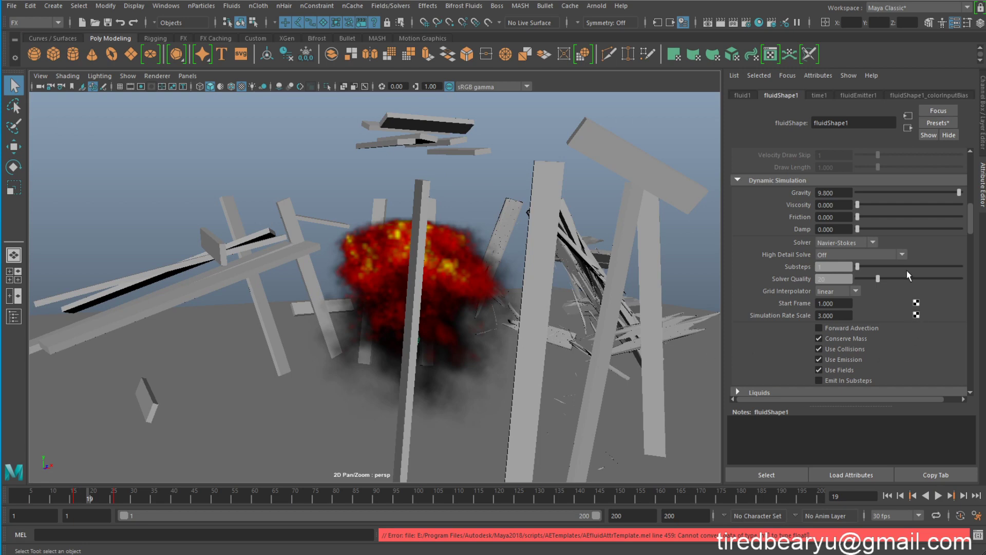
pyautogui.scroll(-5, 791, 283)
pyautogui.scroll(-5, 805, 290)
pyautogui.scroll(-5, 820, 295)
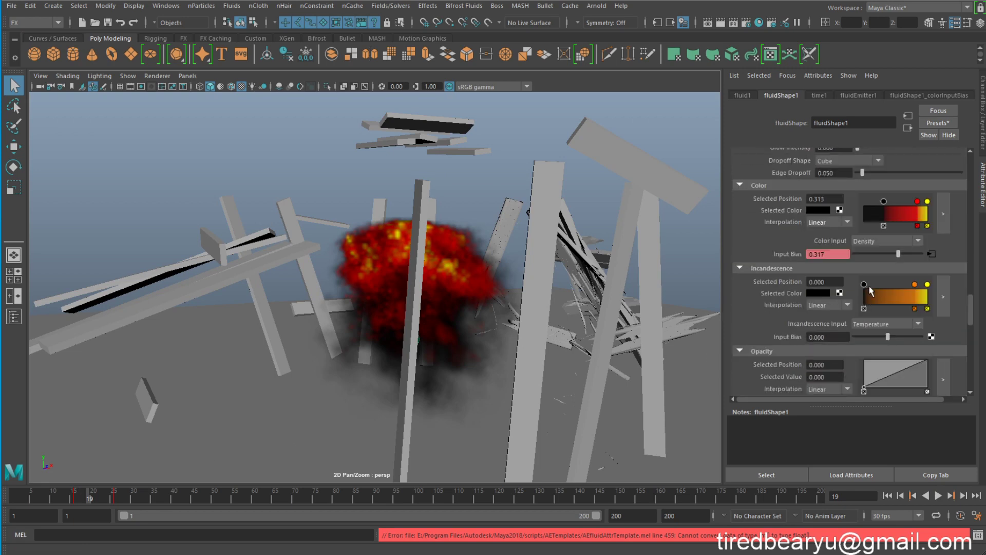
# Step: Lower the color Input Bias and preview the simulation from frame 1 to frame 15
pyautogui.moveTo(898, 254)
pyautogui.mouseDown()
pyautogui.moveTo(881, 259)
pyautogui.moveTo(889, 256)
pyautogui.mouseUp()
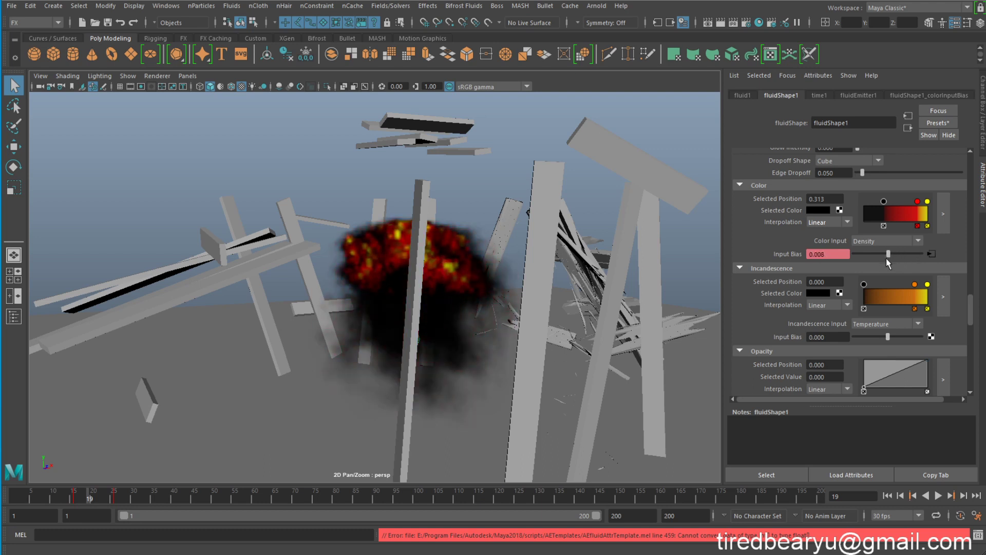
pyautogui.moveTo(62, 497); pyautogui.dragTo(16, 498)
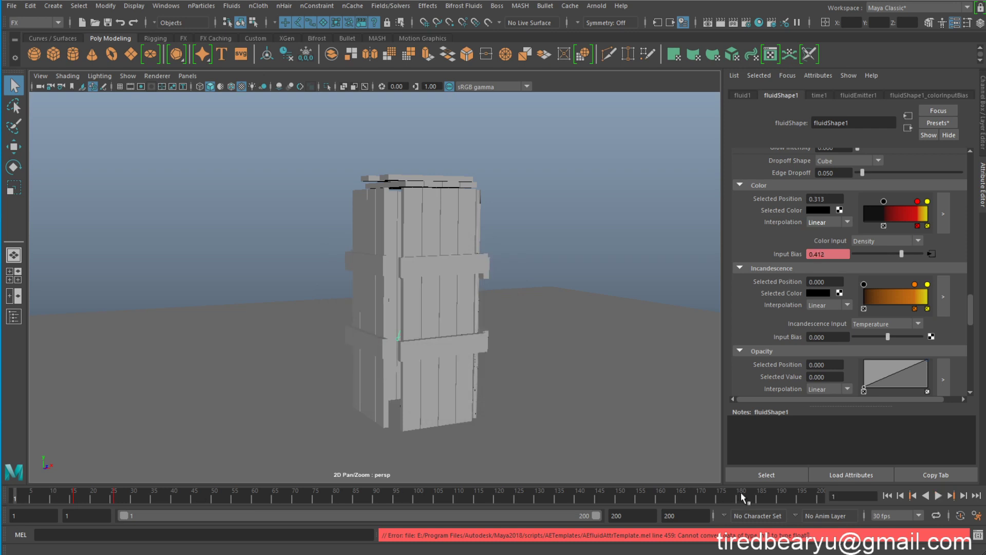
pyautogui.click(939, 496)
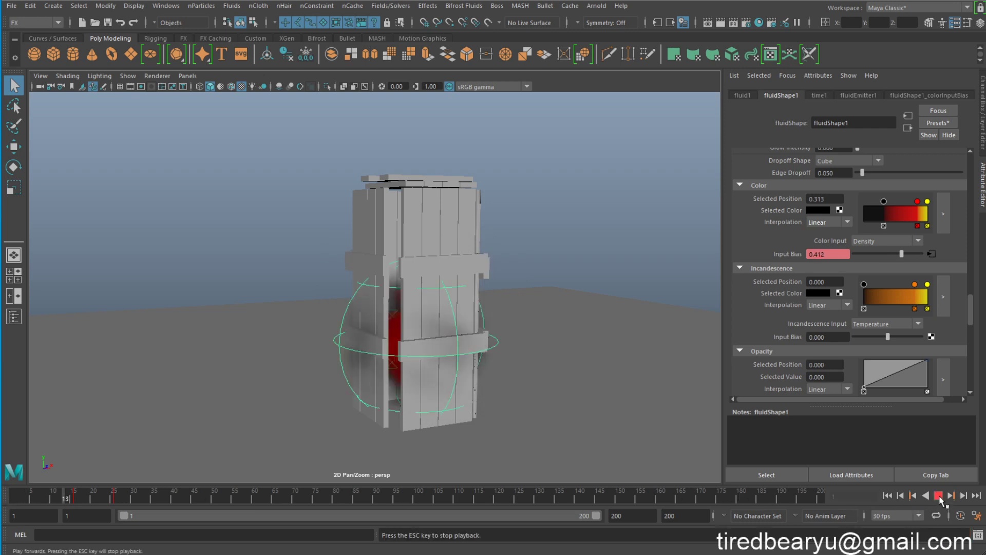
pyautogui.click(943, 495)
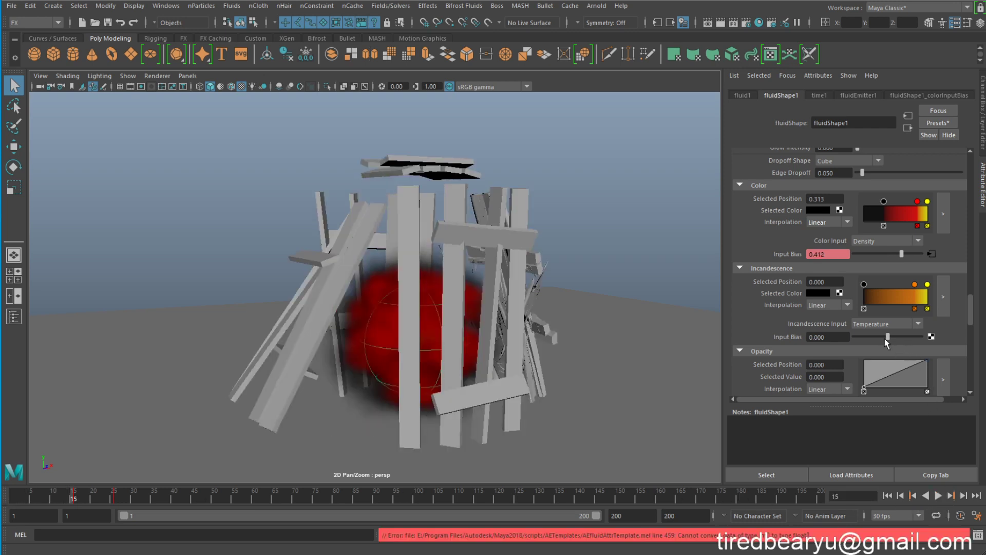
# Step: Raise the color Input Bias for brighter fire and keyframe it at frame 15
pyautogui.moveTo(908, 253)
pyautogui.mouseDown()
pyautogui.moveTo(922, 255)
pyautogui.moveTo(914, 259)
pyautogui.mouseUp()
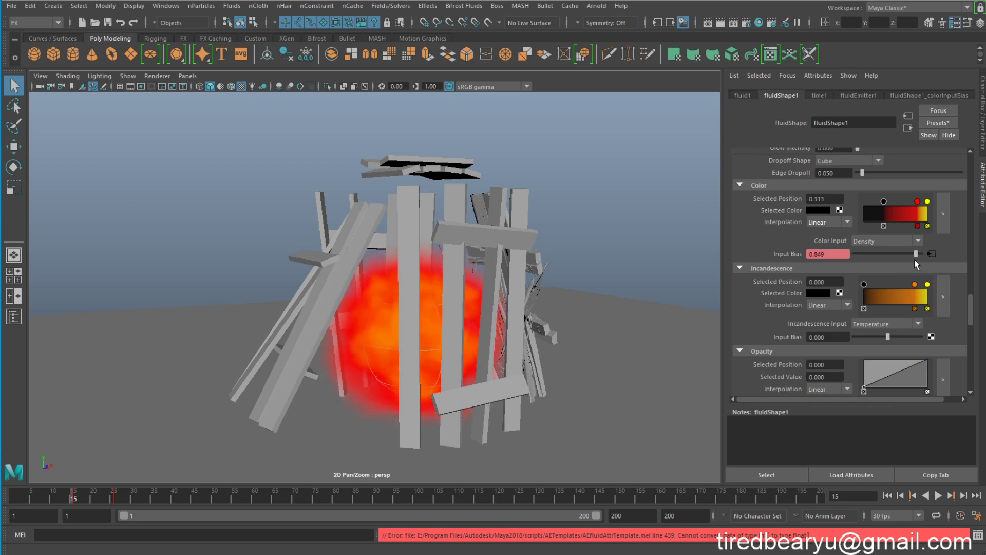
pyautogui.rightClick(822, 253)
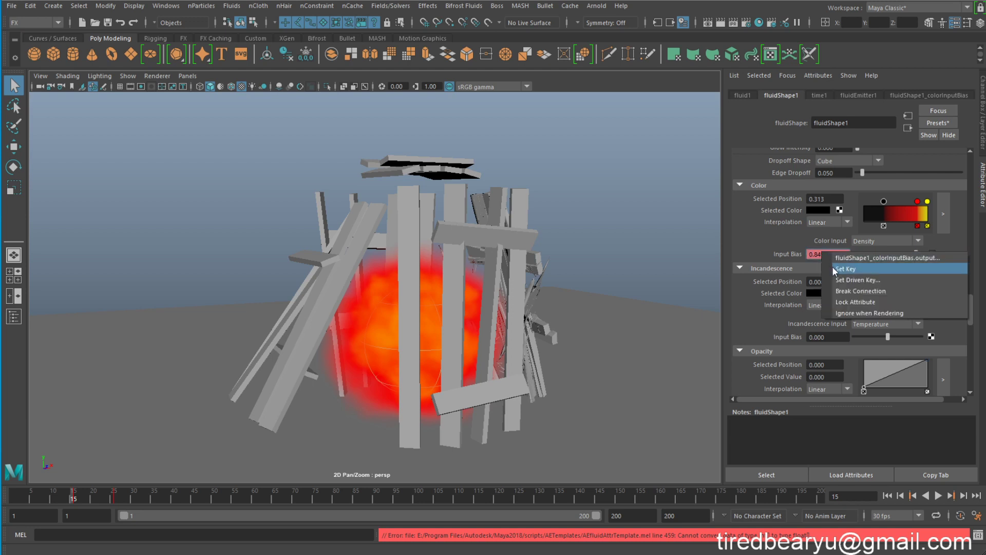
pyautogui.click(832, 267)
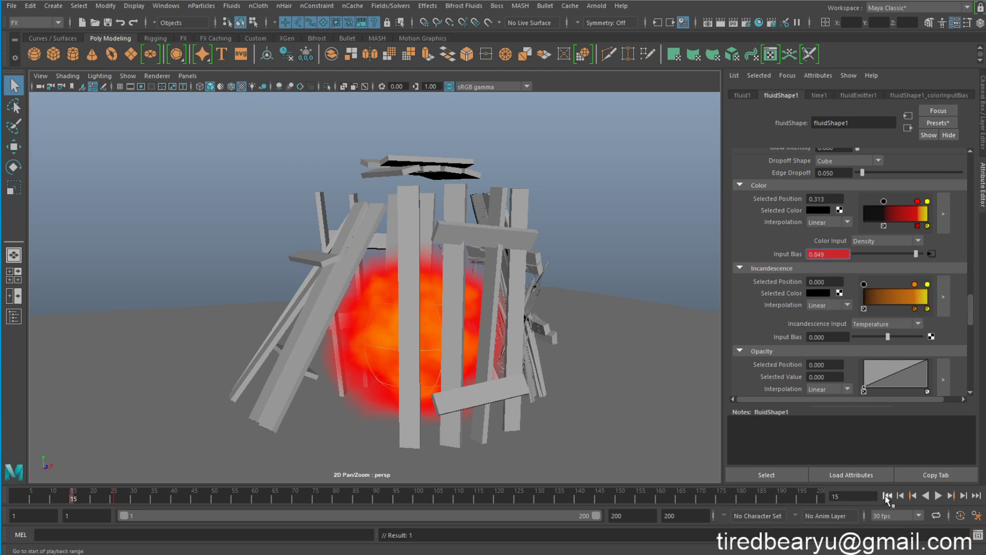
pyautogui.click(938, 496)
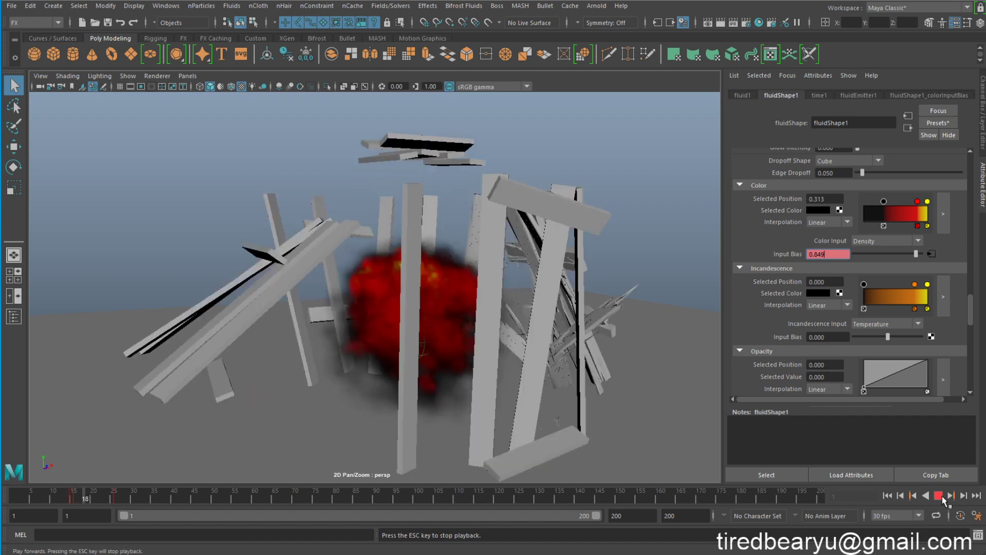
pyautogui.click(940, 496)
pyautogui.write('0.094')
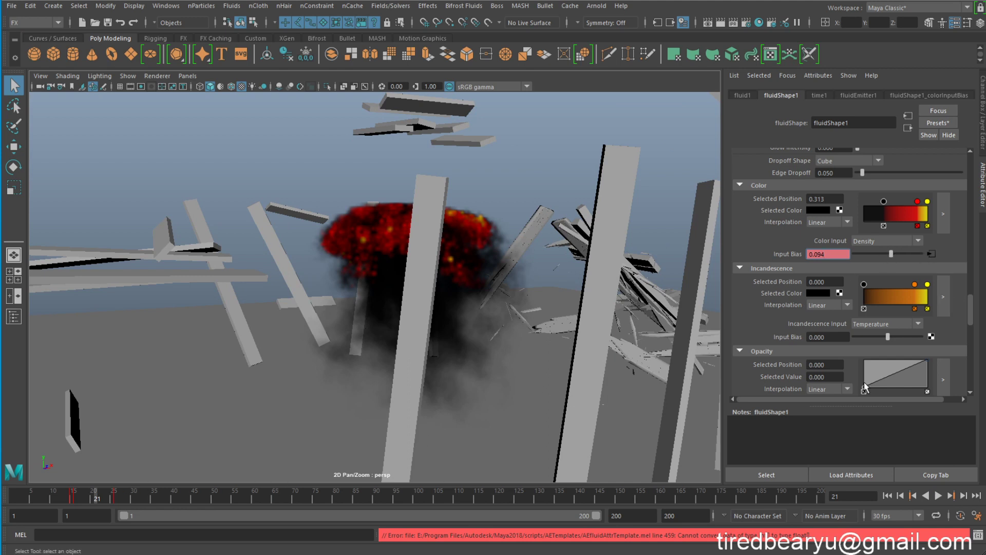
# Step: Lower the color Input Bias to -0.613 and keyframe it at frame 21
pyautogui.moveTo(890, 254); pyautogui.dragTo(866, 257)
pyautogui.rightClick(828, 257)
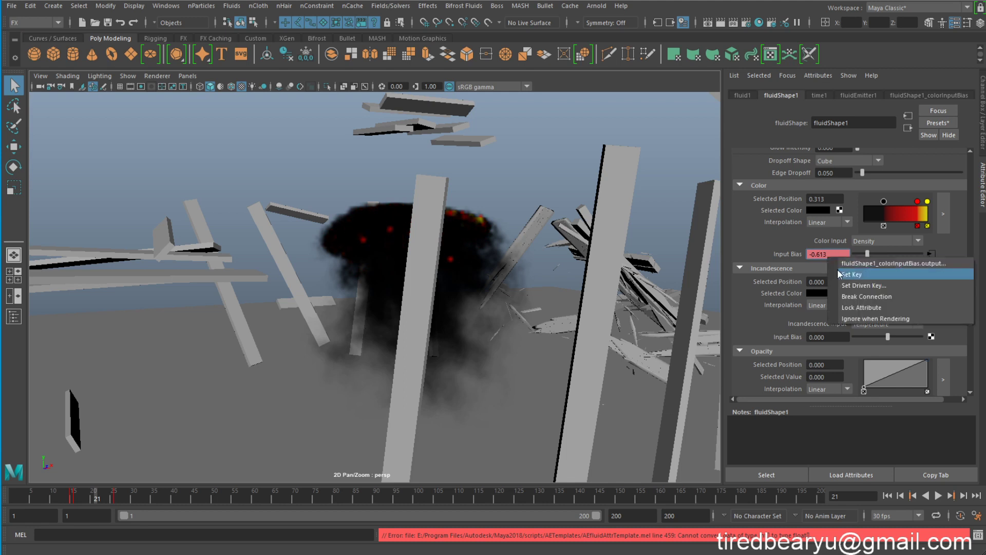
pyautogui.click(838, 273)
pyautogui.click(938, 495)
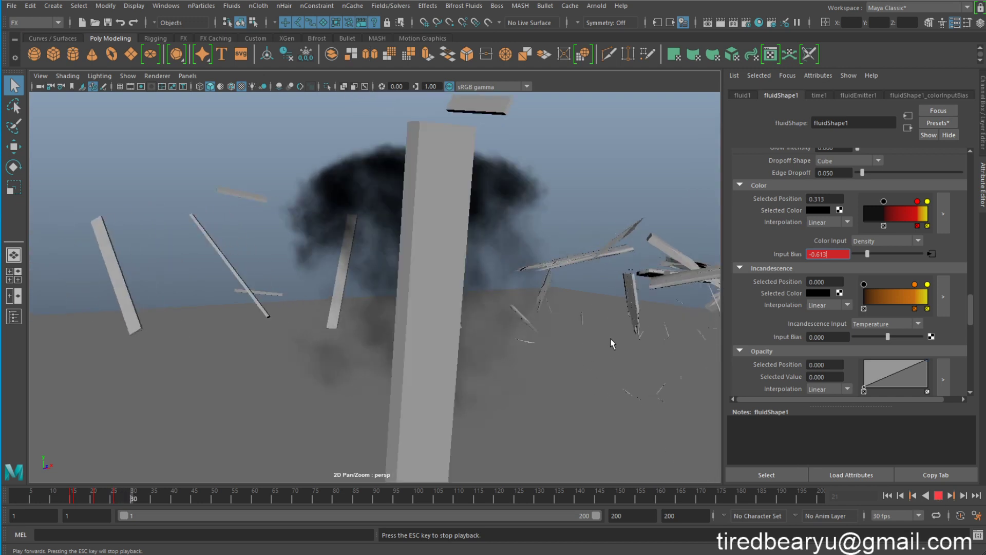
pyautogui.press('Escape')
# Step: Replay the animated fire colour from frame 1, stopping at frame 21
pyautogui.keyDown('alt'); pyautogui.moveTo(565, 337); pyautogui.dragTo(483, 330); pyautogui.keyUp('alt')
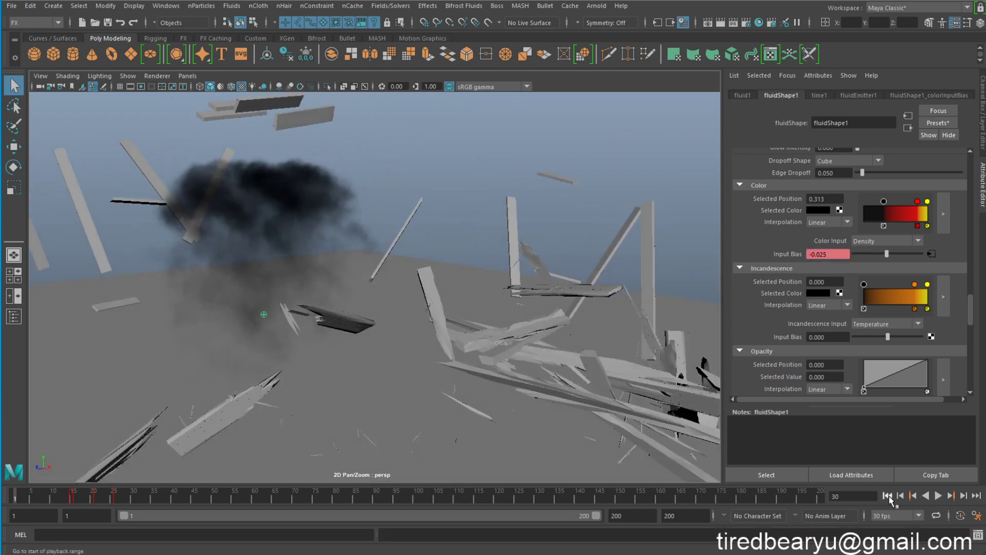
pyautogui.click(888, 495)
pyautogui.click(937, 496)
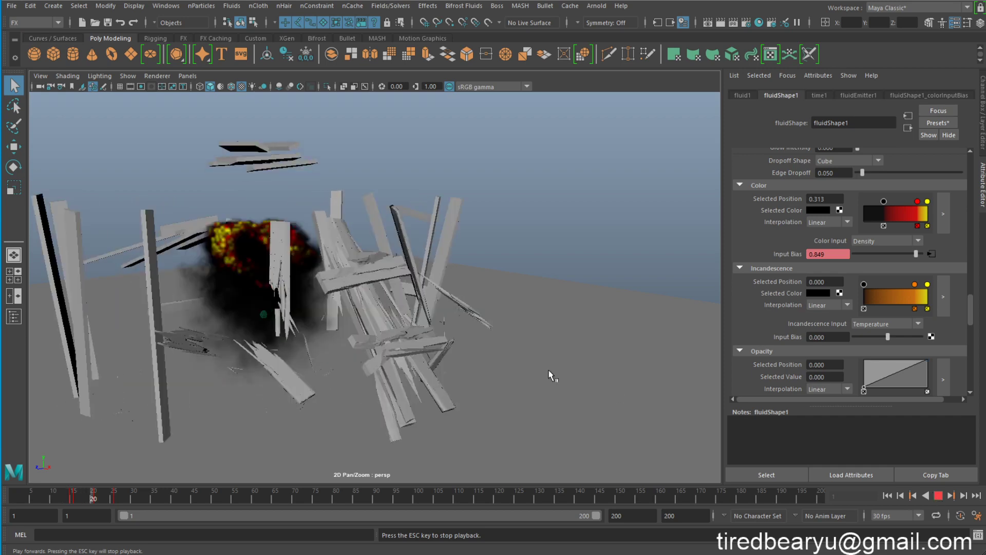
pyautogui.press('Escape')
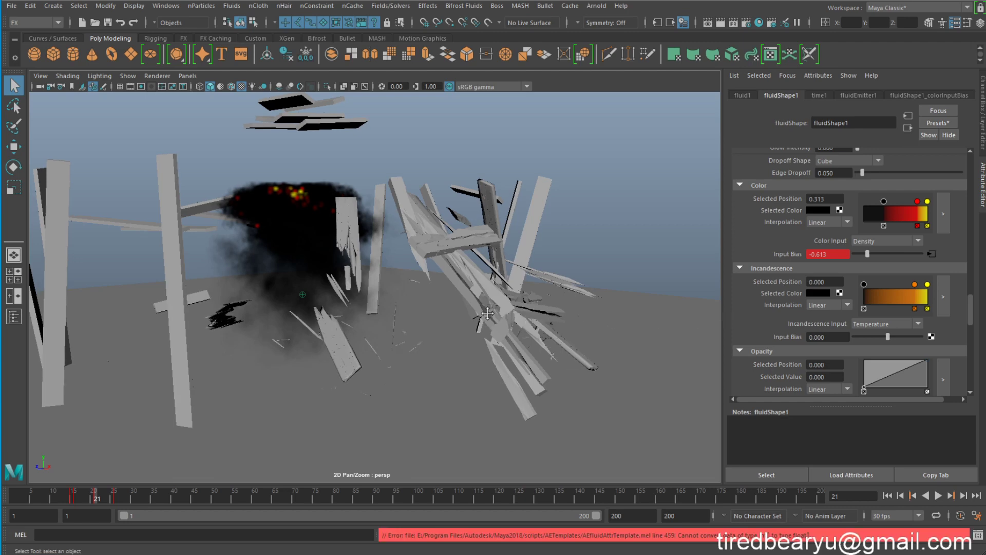
pyautogui.keyDown('alt'); pyautogui.moveTo(599, 319); pyautogui.dragTo(613, 308, button='middle'); pyautogui.keyUp('alt')
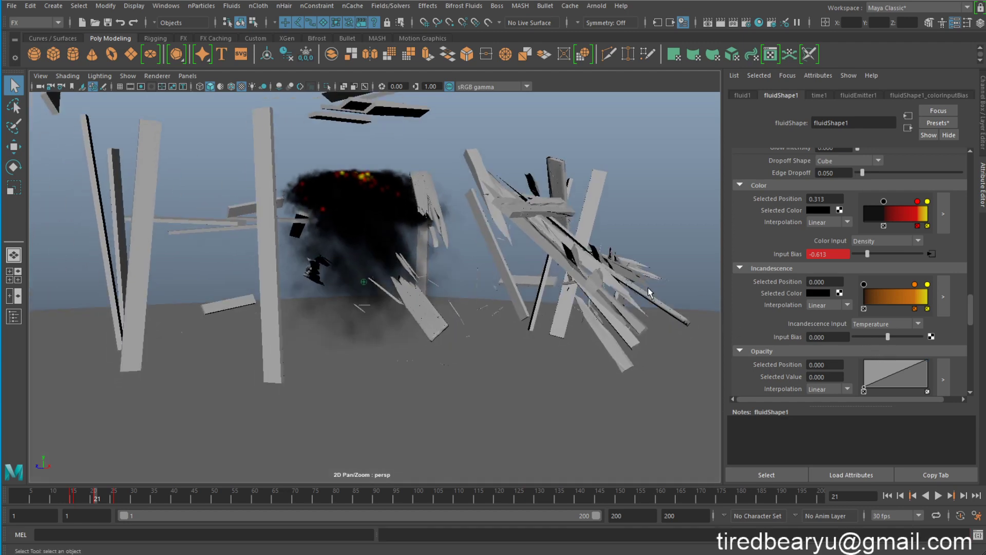
pyautogui.scroll(3, 521, 238)
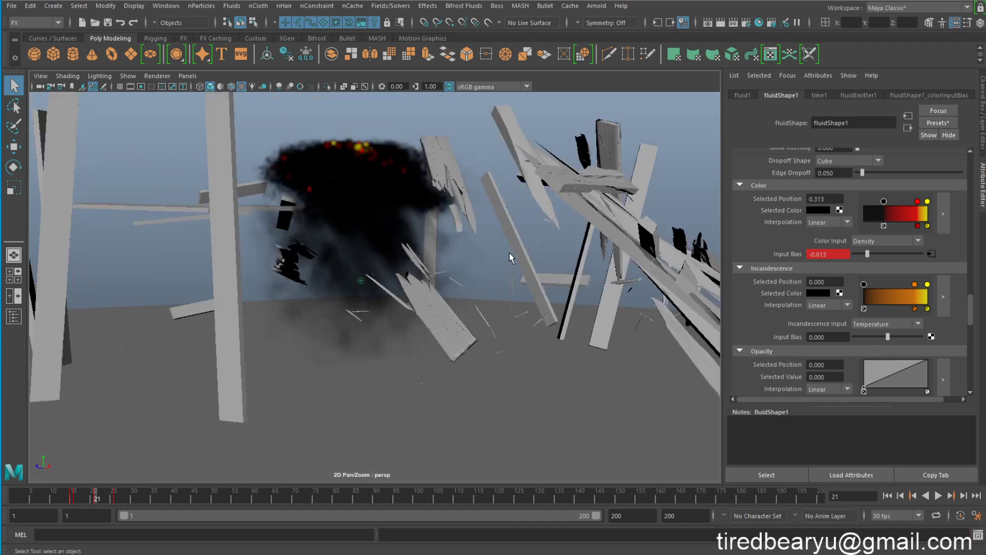
pyautogui.scroll(2, 510, 252)
pyautogui.scroll(-5, 770, 267)
pyautogui.scroll(-2, 822, 265)
# Step: Straighten the opacity ramp by removing its extra key and set Opacity Input Bias to 0.126
pyautogui.scroll(-1, 856, 282)
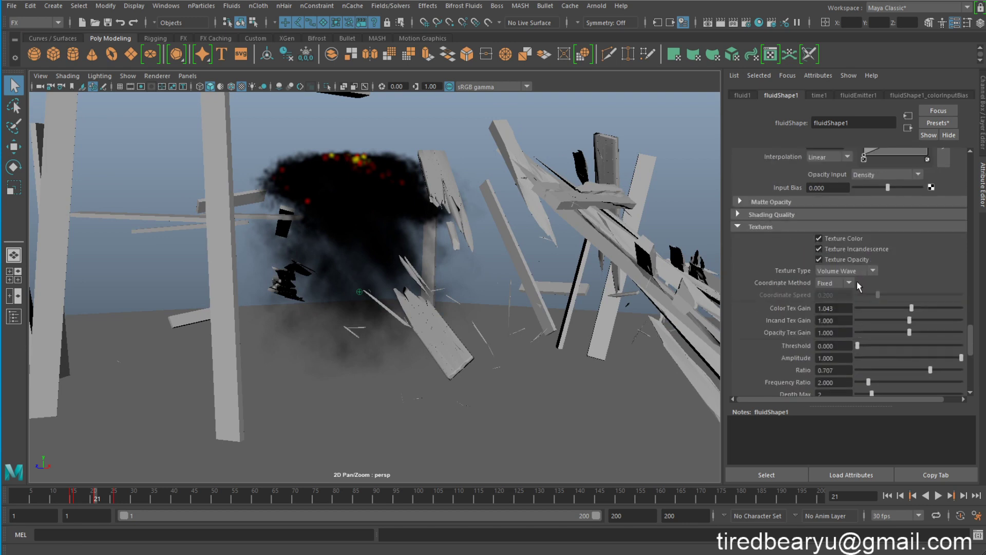
pyautogui.scroll(-2, 856, 281)
pyautogui.scroll(-1, 849, 204)
pyautogui.scroll(4, 849, 204)
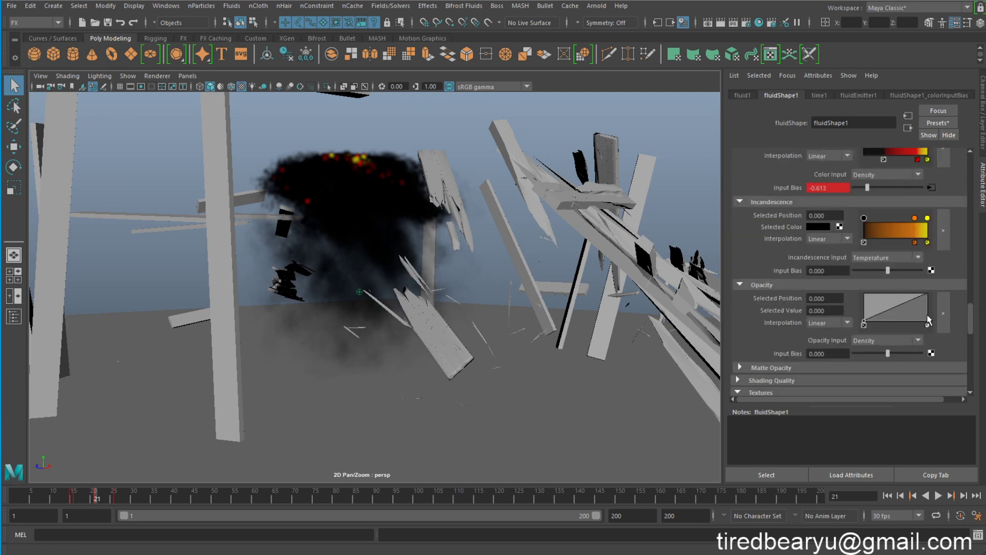
pyautogui.moveTo(896, 307)
pyautogui.mouseDown()
pyautogui.moveTo(890, 295)
pyautogui.moveTo(927, 311)
pyautogui.moveTo(928, 331)
pyautogui.moveTo(928, 293)
pyautogui.mouseUp()
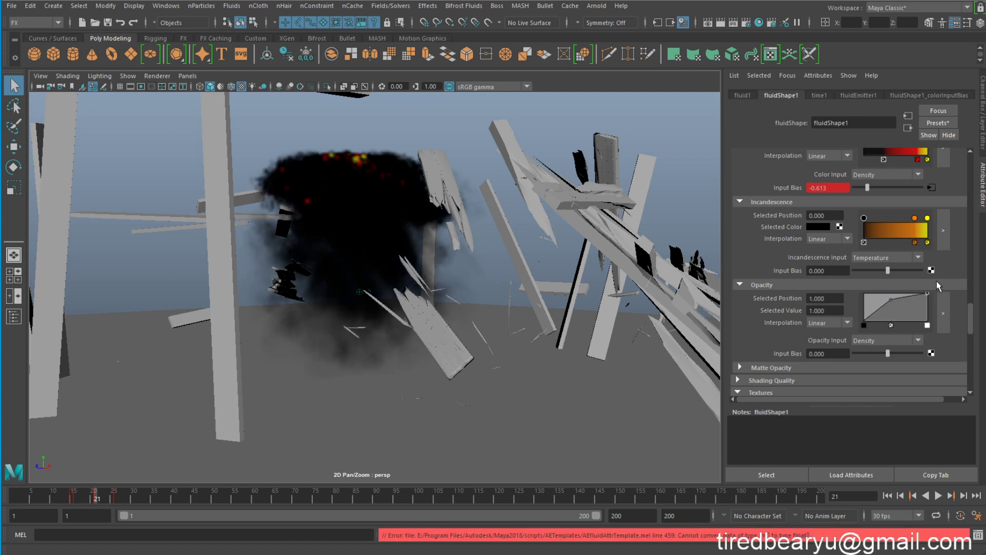
pyautogui.click(891, 325)
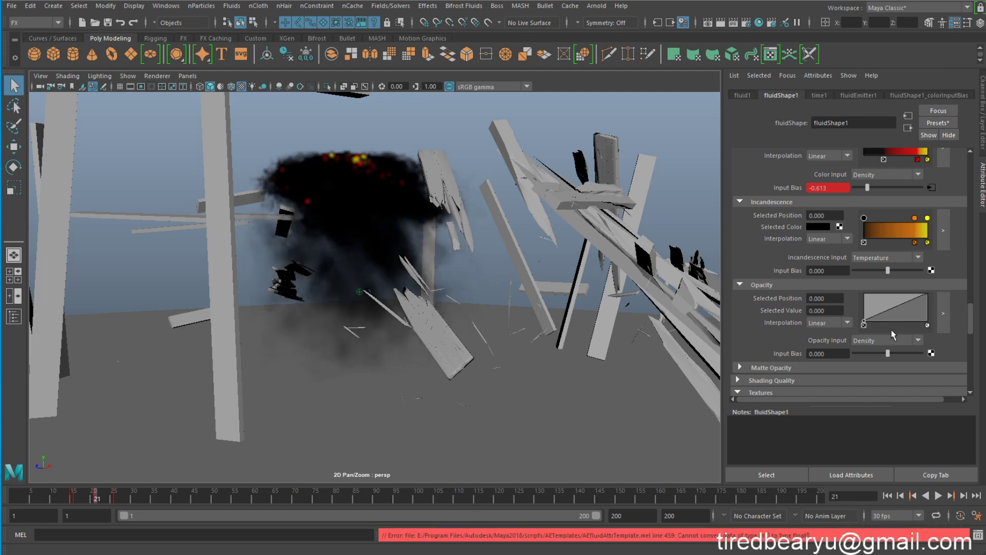
pyautogui.moveTo(891, 353)
pyautogui.mouseDown()
pyautogui.moveTo(867, 353)
pyautogui.moveTo(892, 354)
pyautogui.mouseUp()
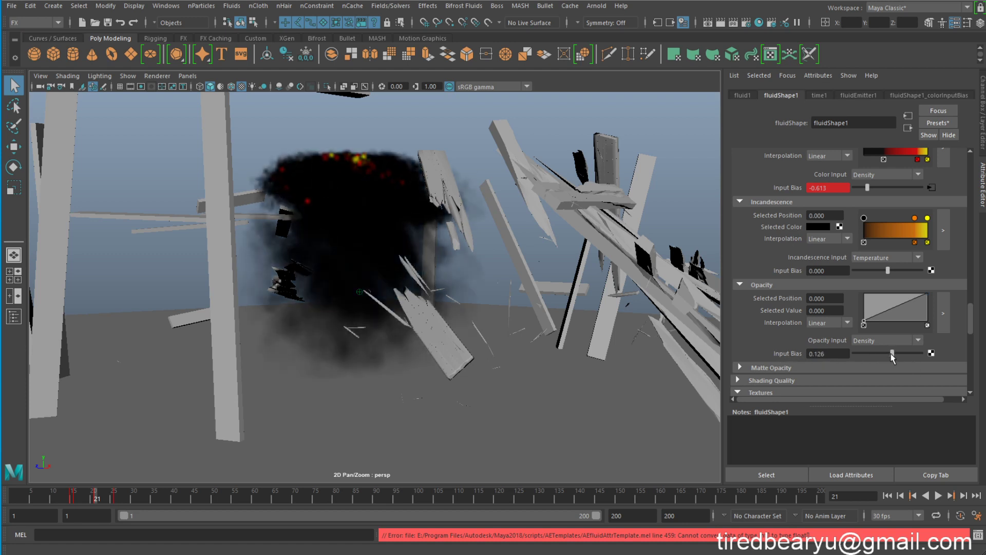
pyautogui.click(888, 495)
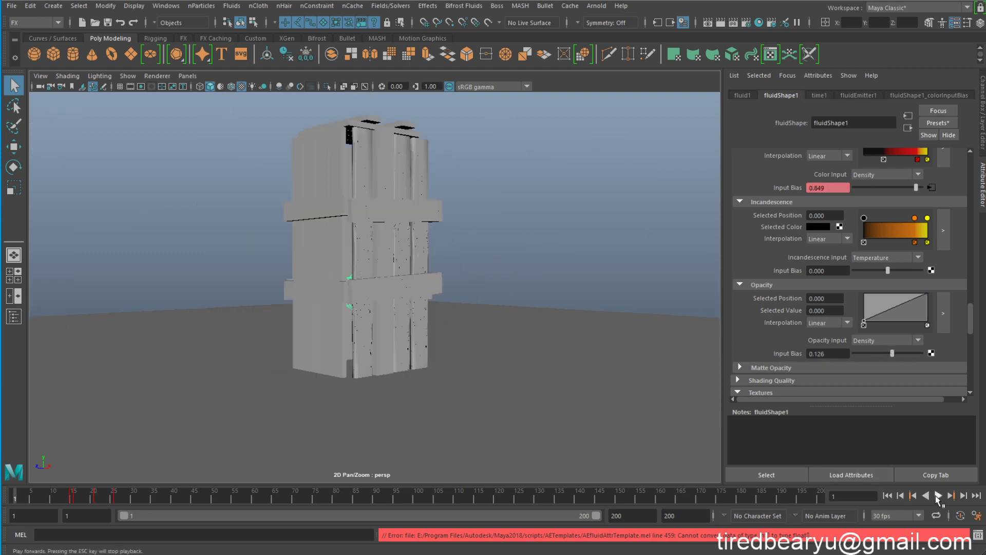
# Step: Replay the explosion from frame 1, stop at frame 14, and deselect the fluid
pyautogui.click(938, 495)
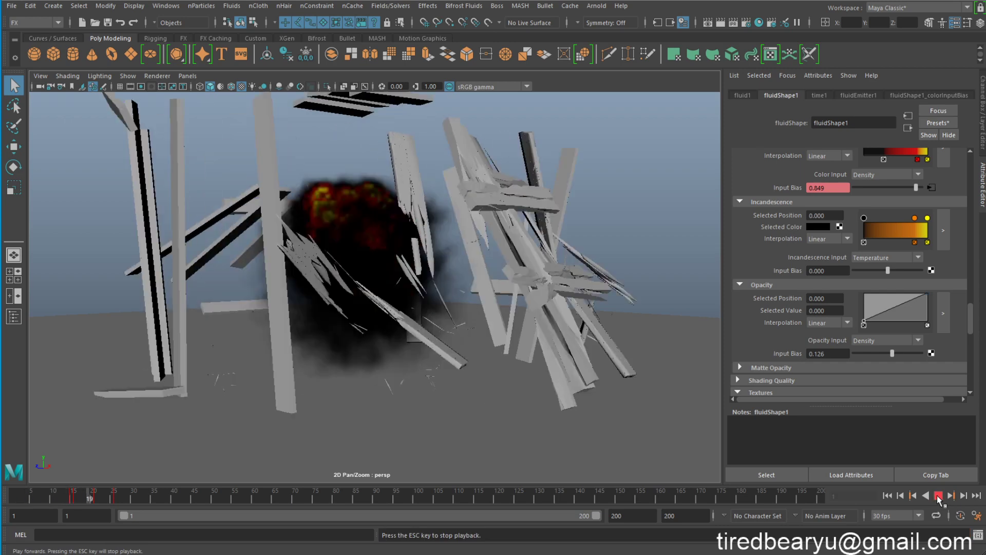
pyautogui.click(938, 496)
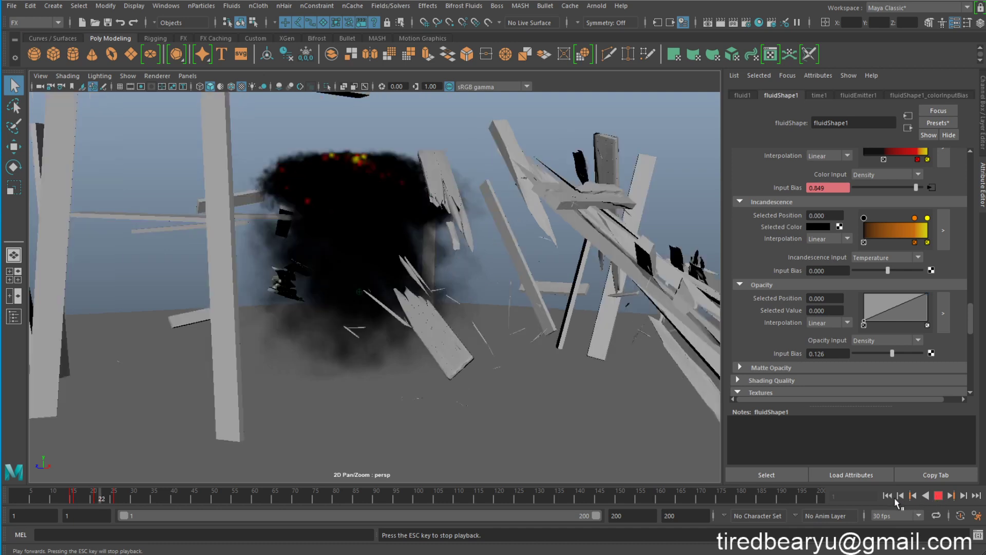
pyautogui.click(887, 496)
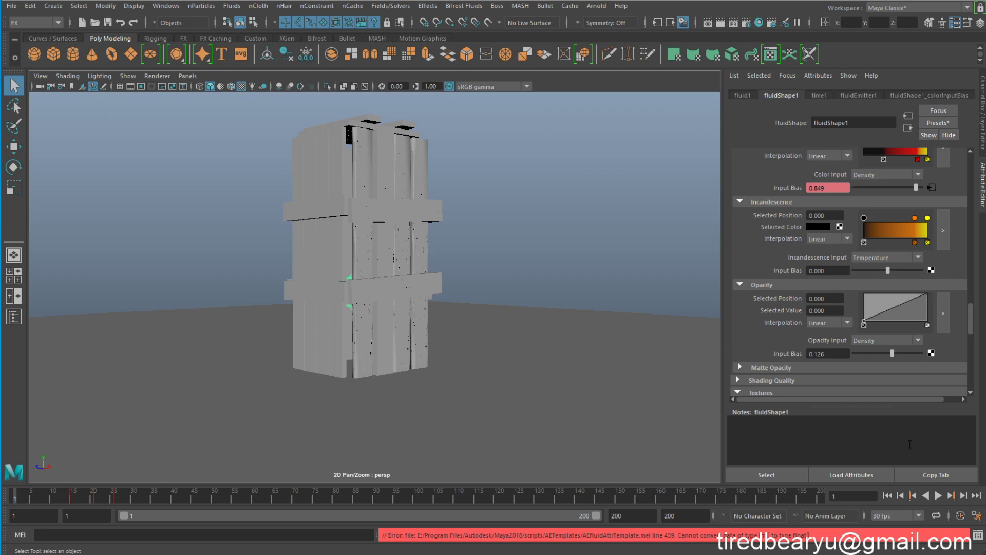
pyautogui.click(937, 496)
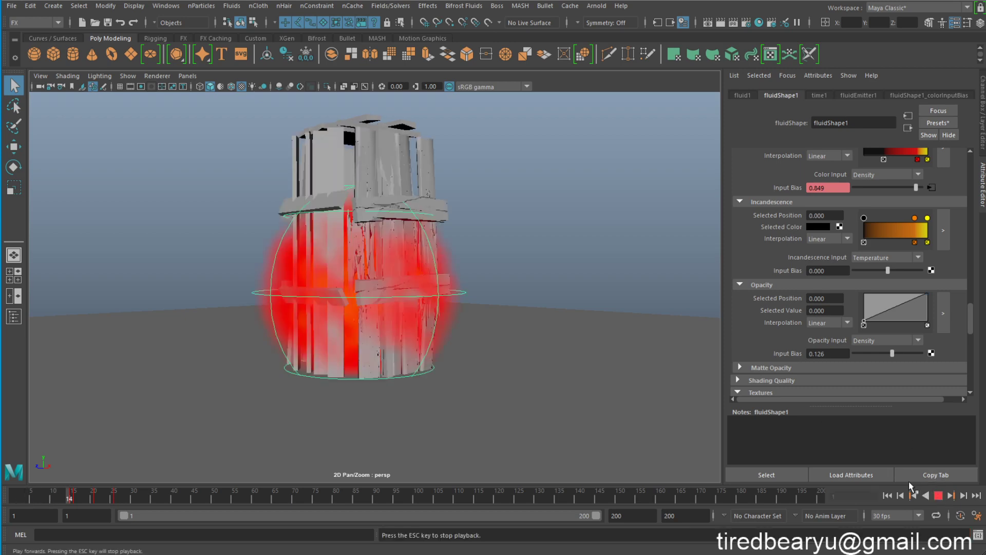
pyautogui.press('Escape')
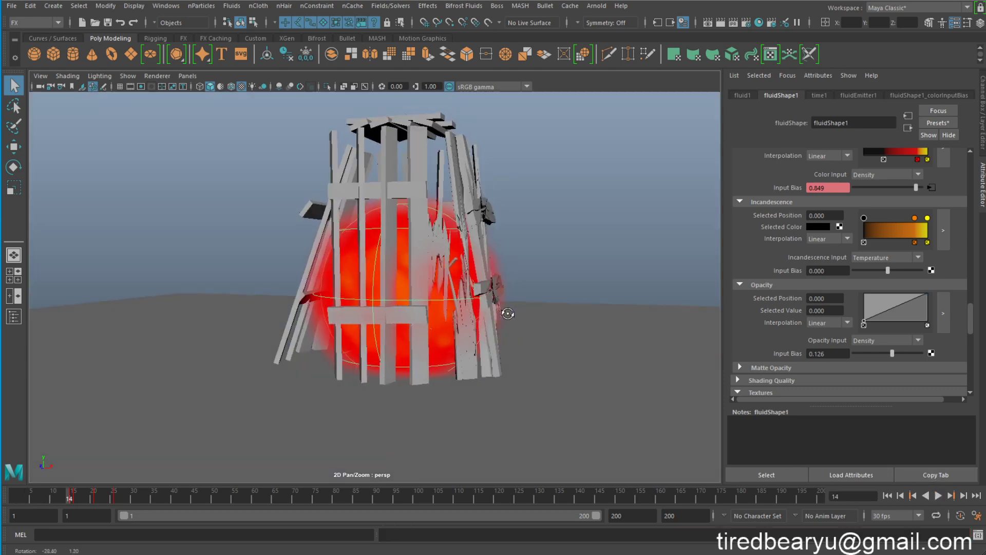
pyautogui.click(573, 194)
# Step: In the Outliner, hide fluidEmitter1 and select fluid1, both bulletRigidSets and group1SetSolved
pyautogui.click(19, 318)
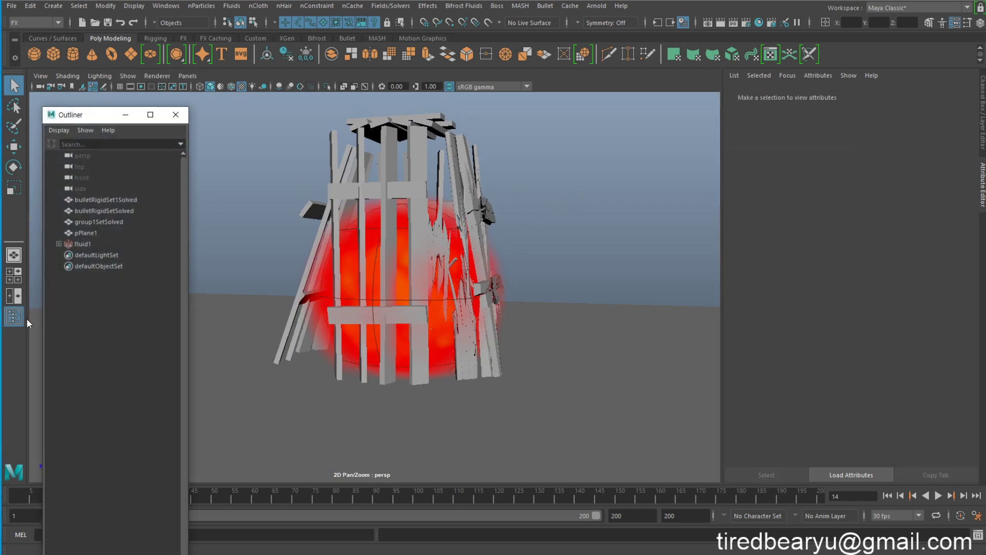
pyautogui.click(72, 244)
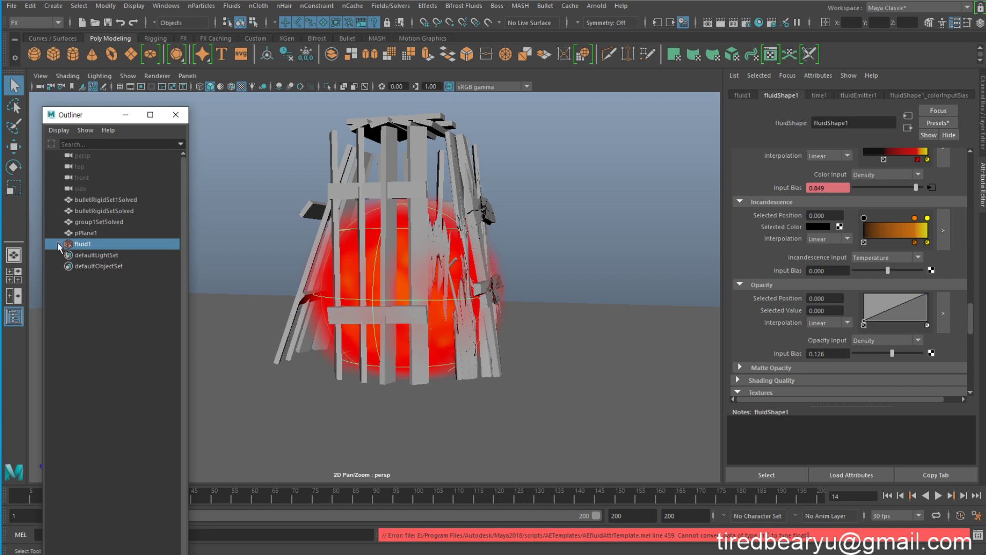
pyautogui.click(57, 242)
pyautogui.click(102, 254)
pyautogui.hotkey('ctrl', 'h')
pyautogui.click(115, 242)
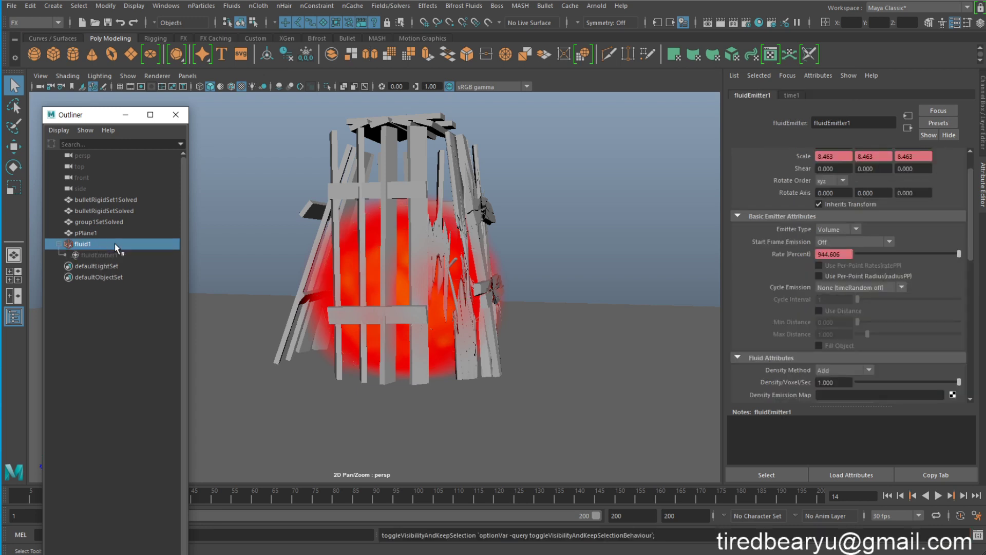
pyautogui.keyDown('shift'); pyautogui.click(422, 150); pyautogui.keyUp('shift')
pyautogui.keyDown('shift'); pyautogui.click(451, 150); pyautogui.keyUp('shift')
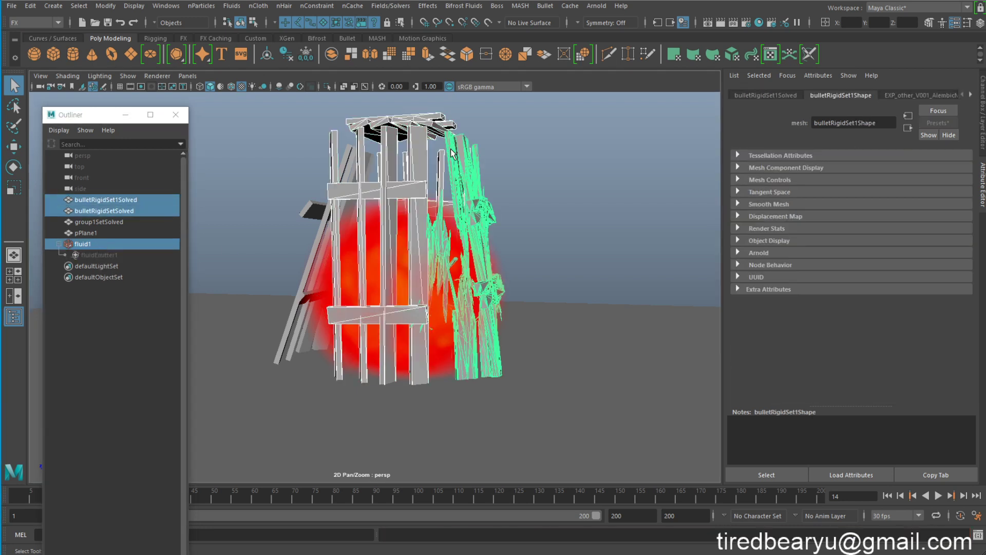
pyautogui.keyDown('ctrl'); pyautogui.click(101, 222); pyautogui.keyUp('ctrl')
pyautogui.keyDown('alt'); pyautogui.moveTo(359, 226); pyautogui.dragTo(413, 230); pyautogui.keyUp('alt')
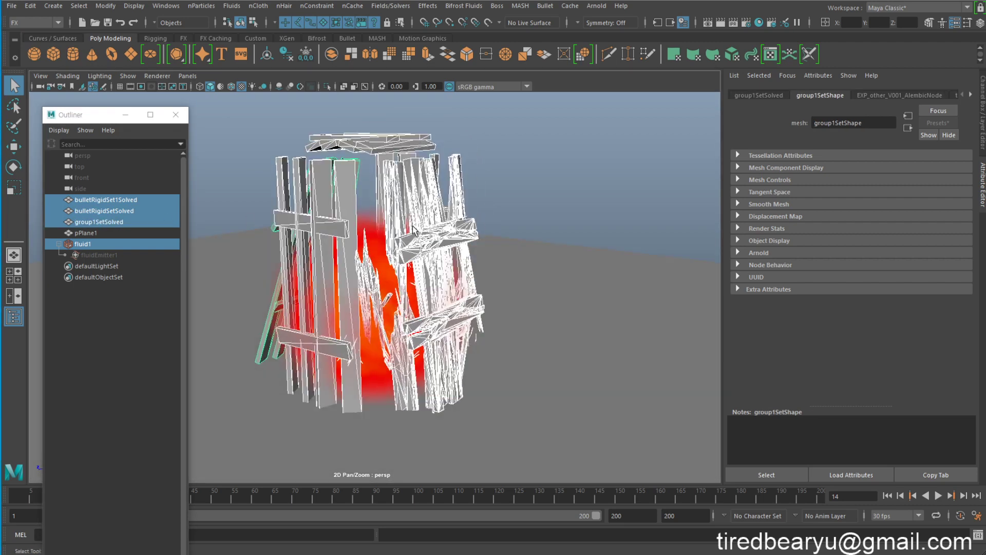
# Step: Apply Fluids > Make Collide to the selection, then rewind to frame 1
pyautogui.click(210, 9)
pyautogui.moveTo(231, 5)
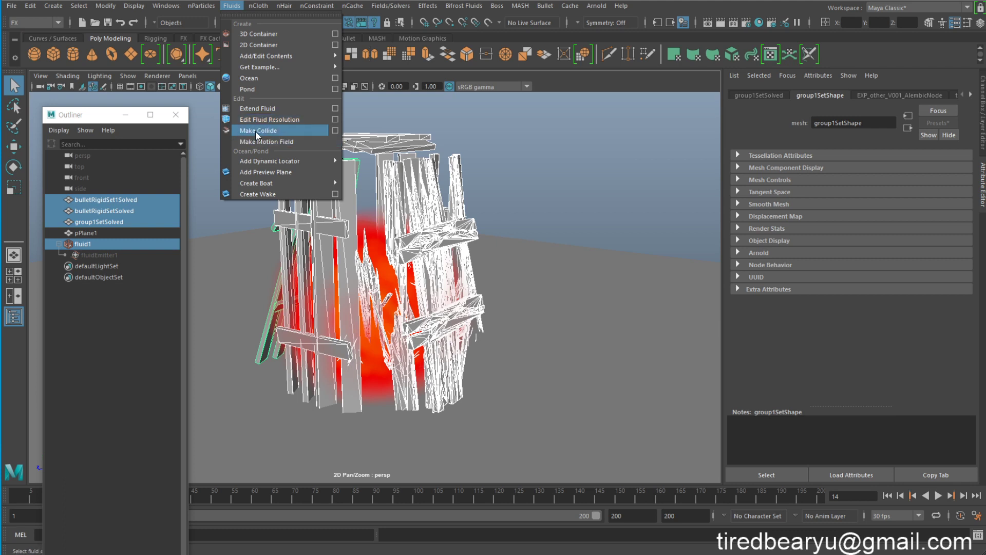
pyautogui.click(262, 131)
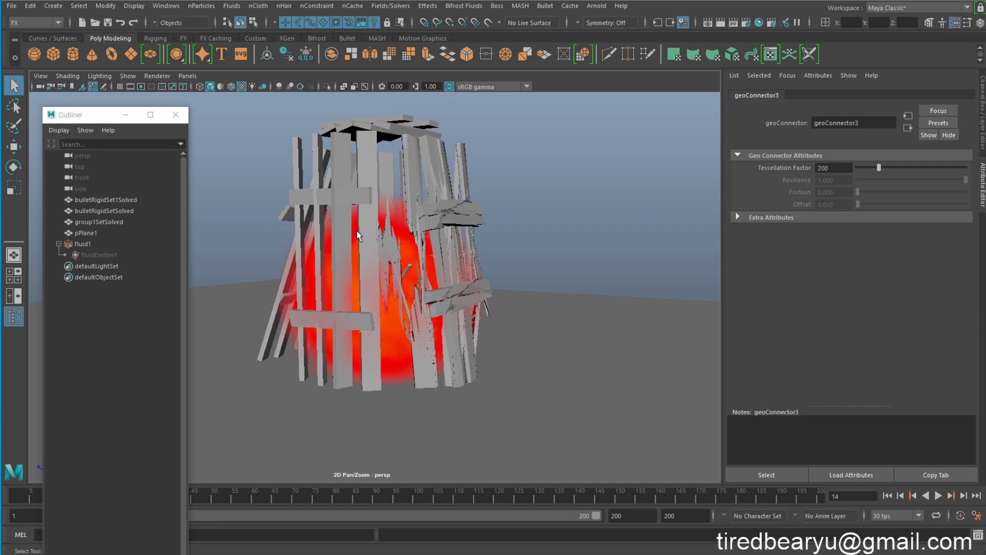
pyautogui.click(176, 114)
pyautogui.keyDown('alt'); pyautogui.moveTo(269, 158); pyautogui.dragTo(401, 232); pyautogui.keyUp('alt')
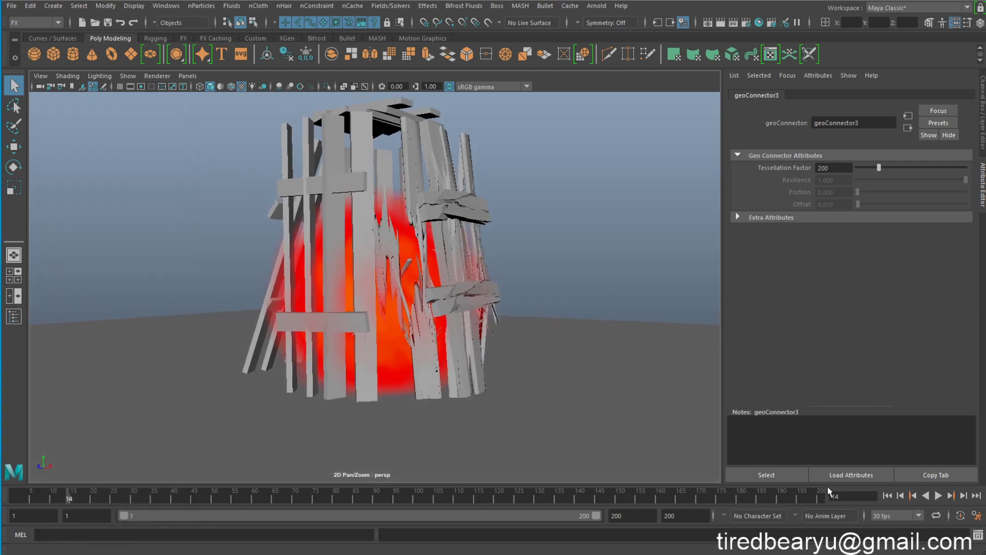
pyautogui.click(886, 494)
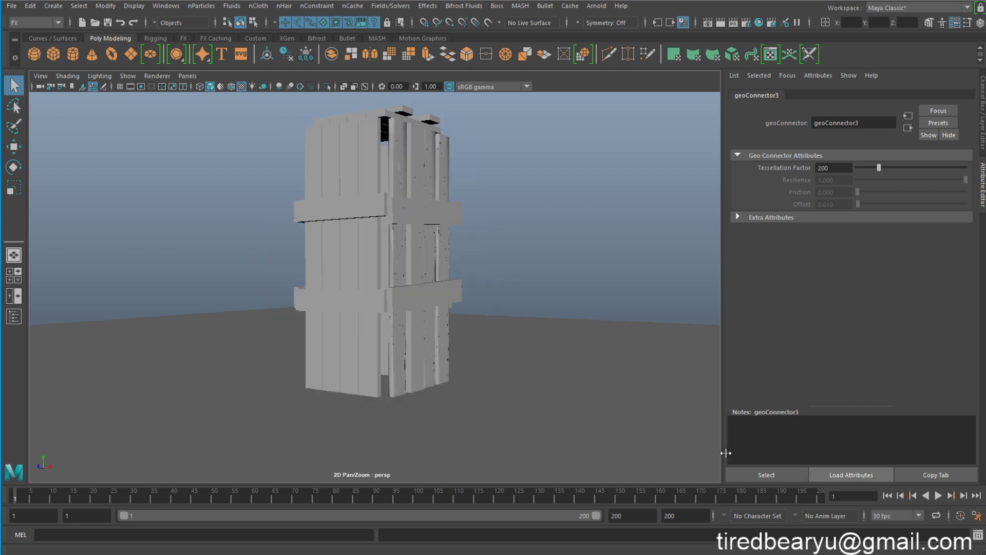
# Step: Replay the colliding simulation from frame 1 and stop at frame 18
pyautogui.click(938, 496)
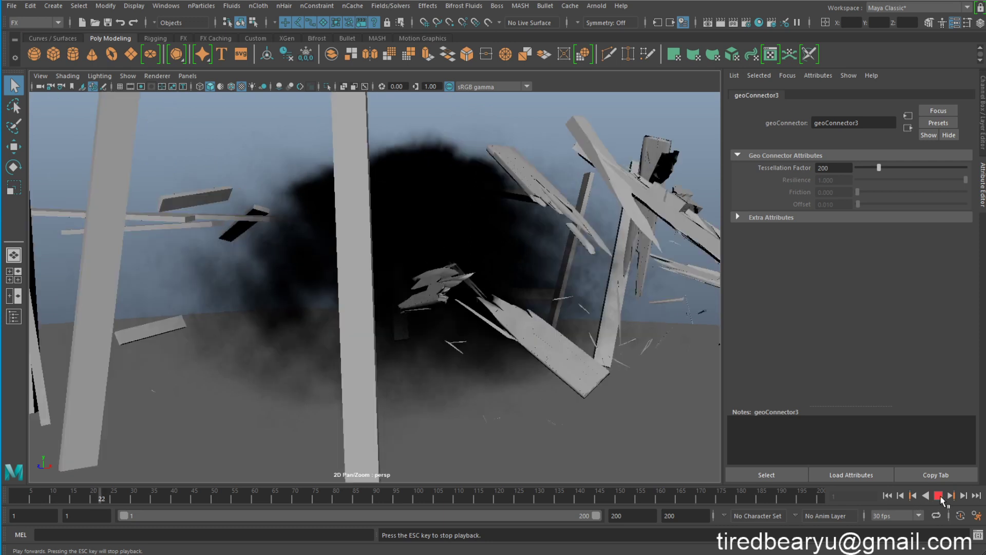
pyautogui.click(938, 495)
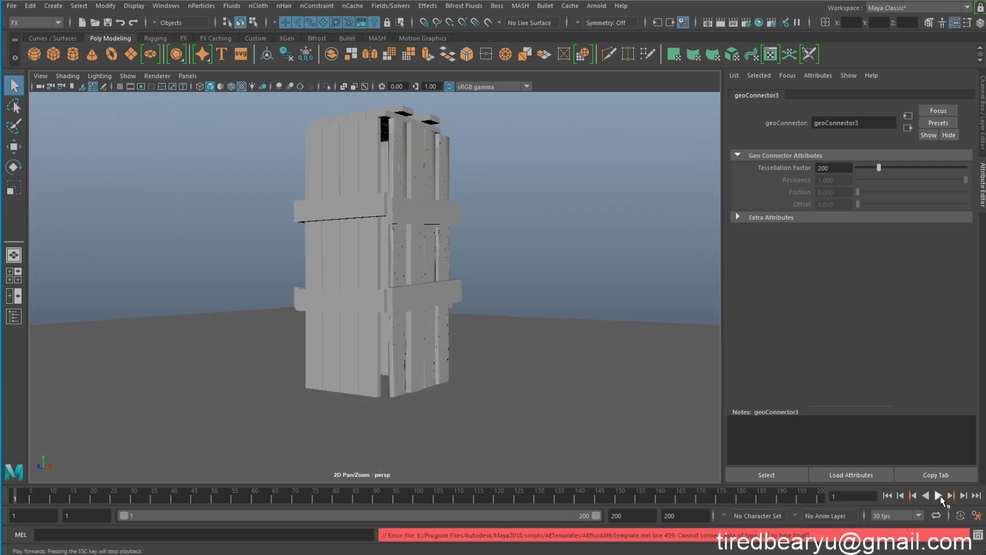
pyautogui.click(938, 495)
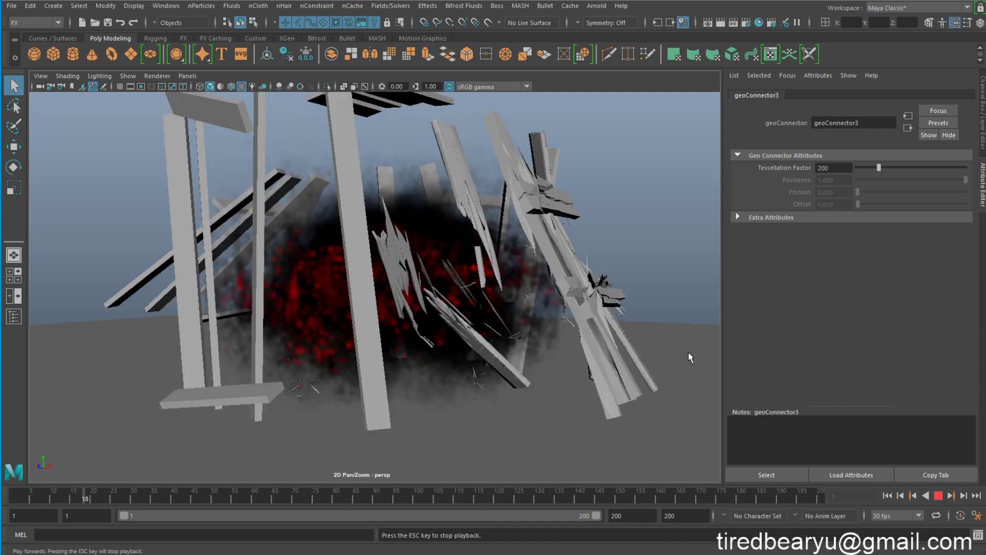
pyautogui.press('Escape')
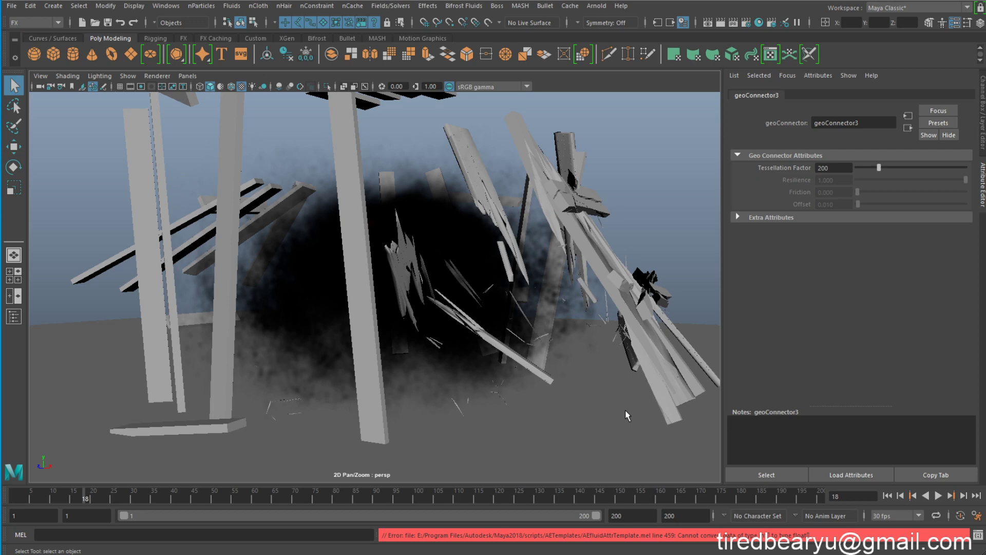
# Step: In Animation Preferences, keep Time Slider playback at every frame and save
pyautogui.click(977, 515)
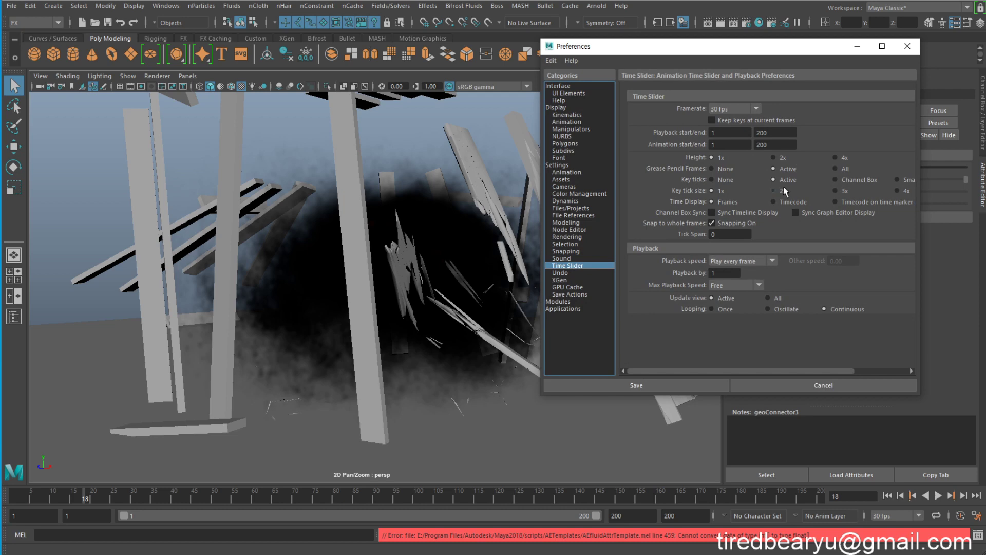
pyautogui.click(910, 46)
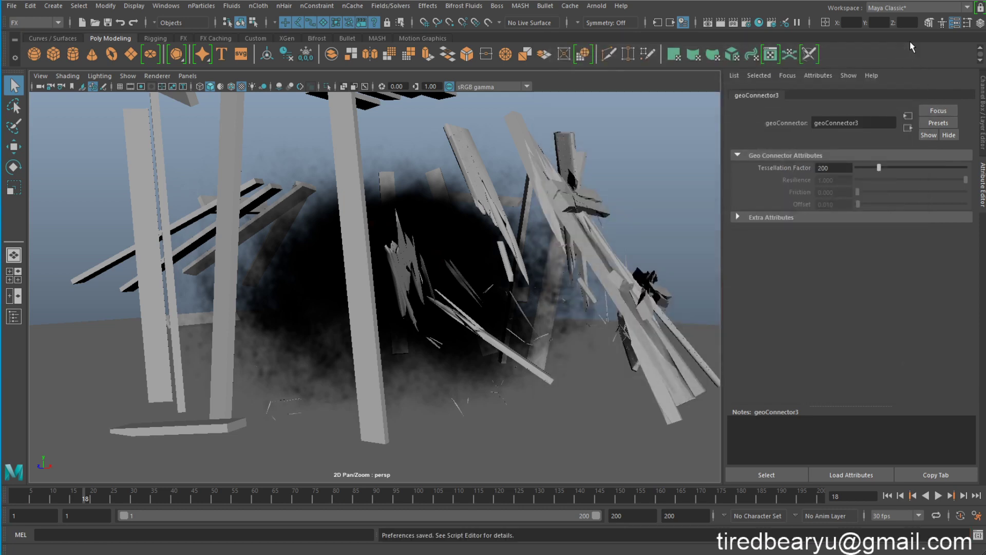